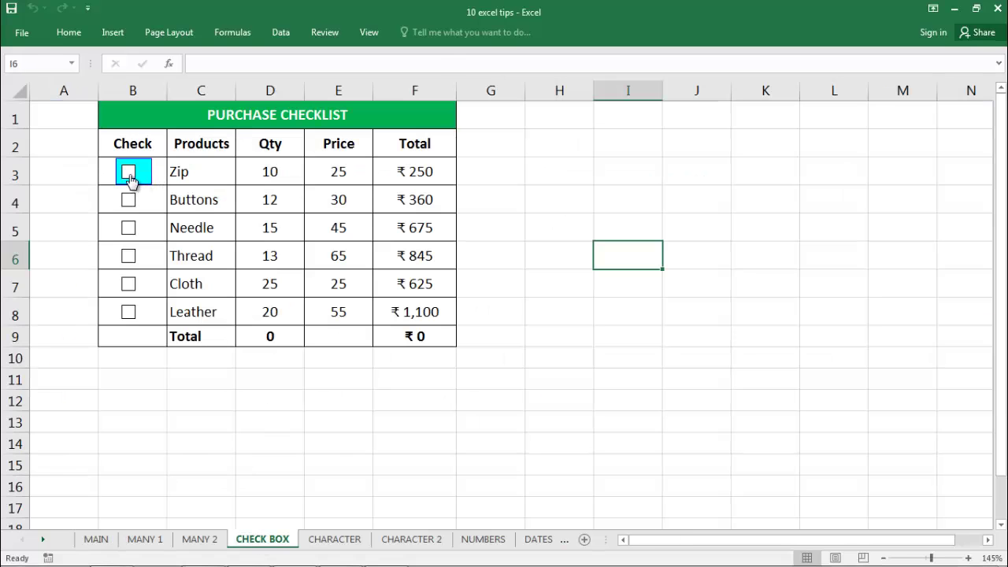
# Tick Zip and Needle in the checklist so totals reach 25 and ₹925, then go to MAIN.
pyautogui.click(129, 175)
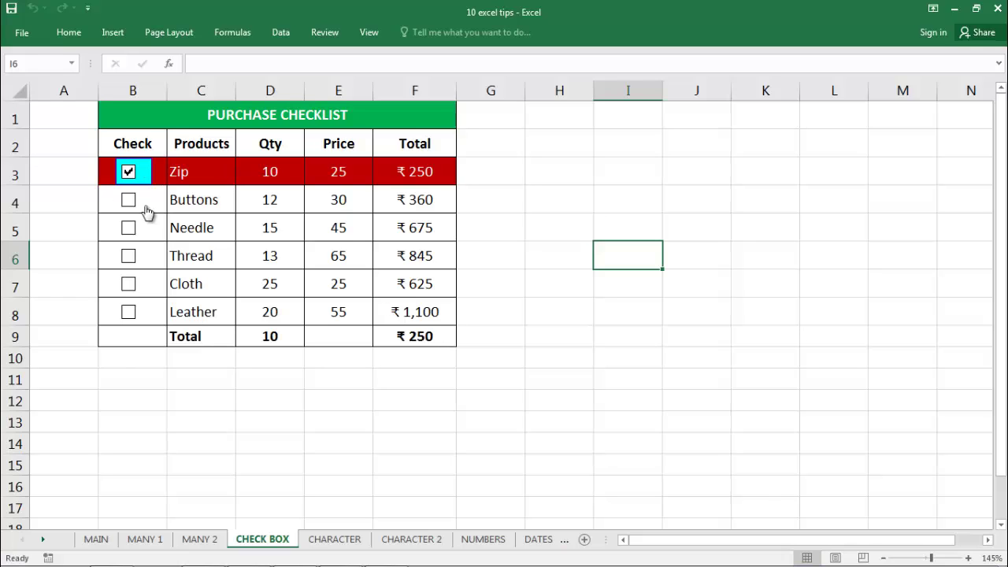
pyautogui.click(128, 230)
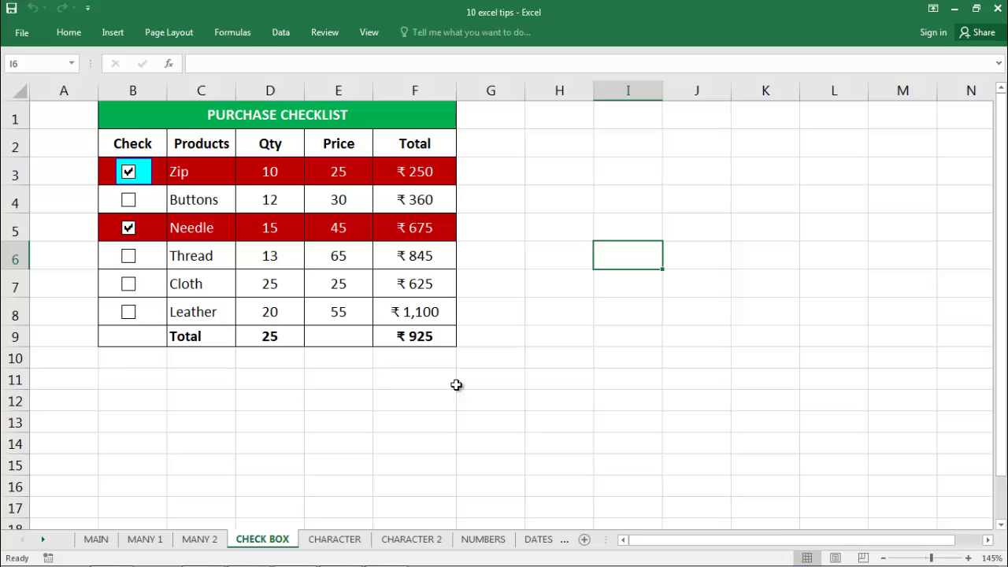
pyautogui.click(104, 542)
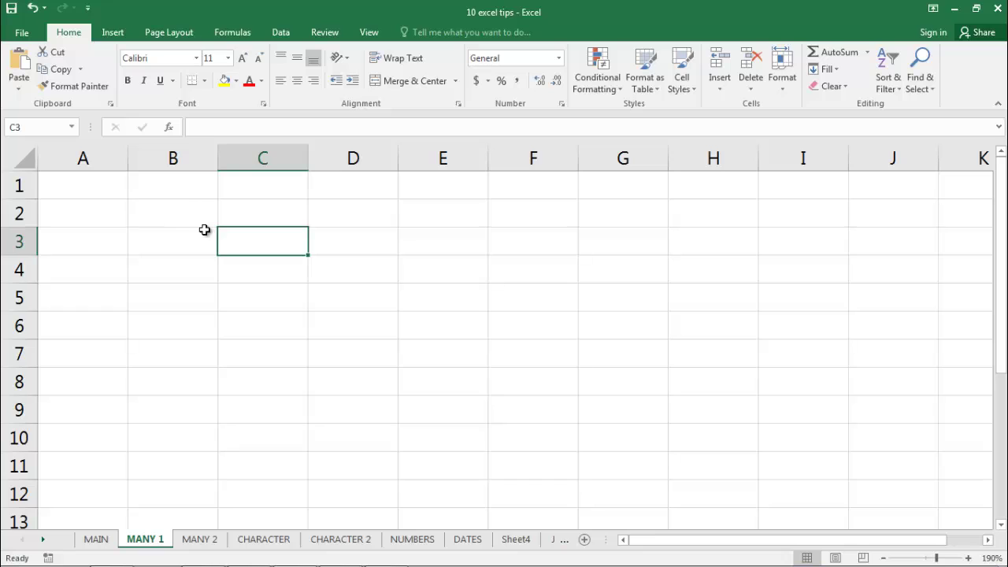
# Enter SUCCESS into all of A1:J12 at once with Ctrl+Enter, then move to MANY 2.
pyautogui.click(177, 218)
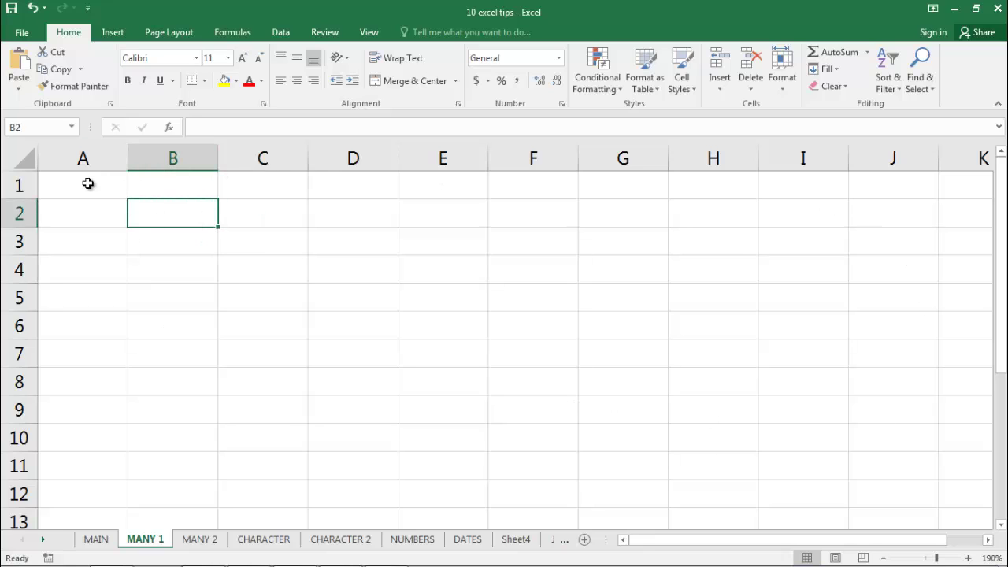
pyautogui.moveTo(88, 181)
pyautogui.mouseDown()
pyautogui.moveTo(576, 411)
pyautogui.moveTo(888, 486)
pyautogui.mouseUp()
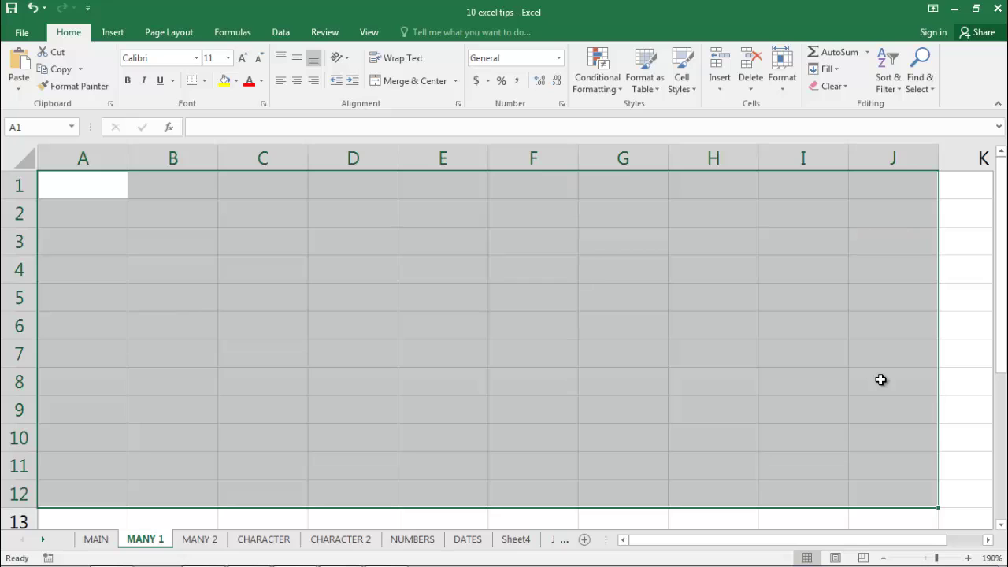
pyautogui.write('SUCCESS')
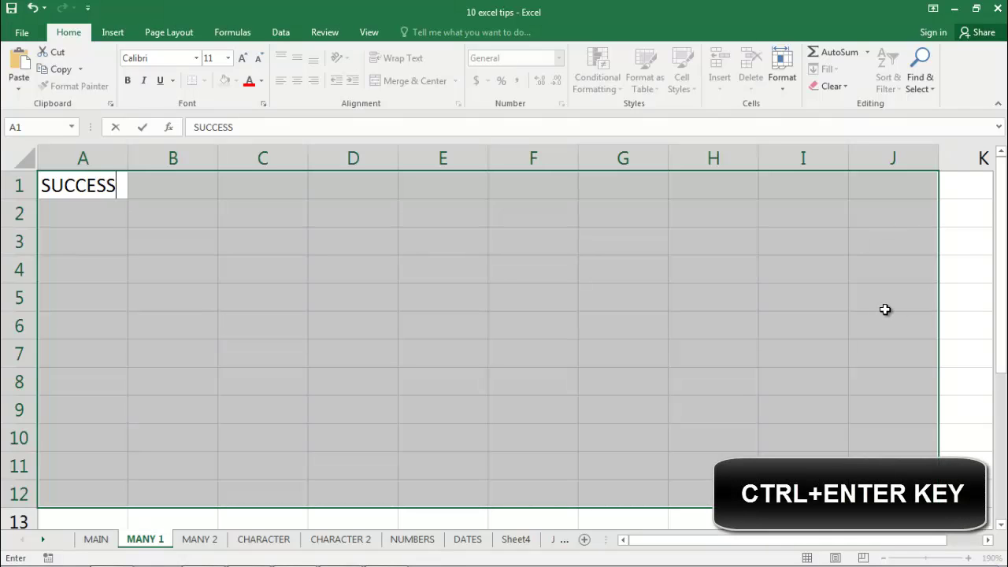
pyautogui.hotkey('ctrl', 'Return')
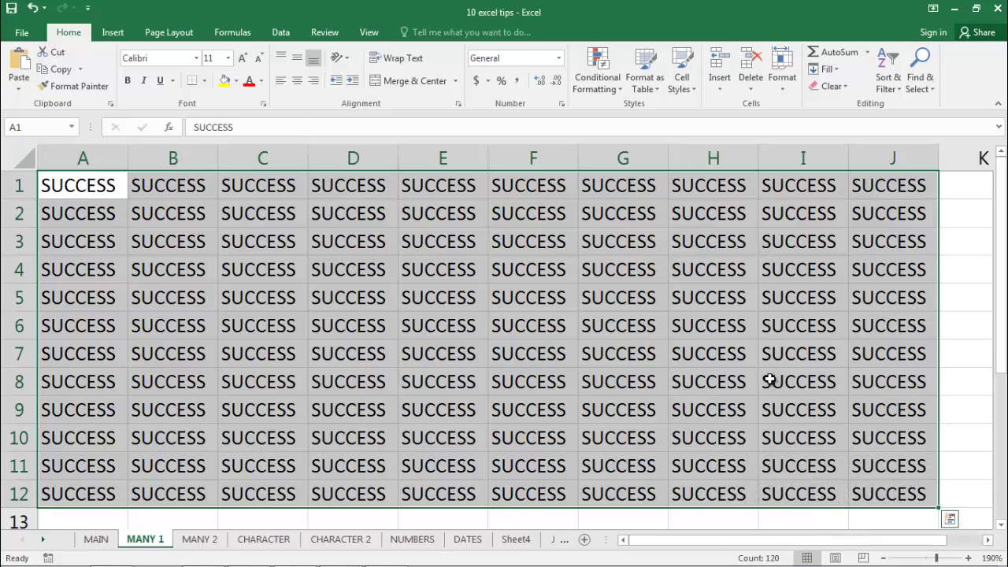
pyautogui.hotkey('ctrl', 'pagedown')
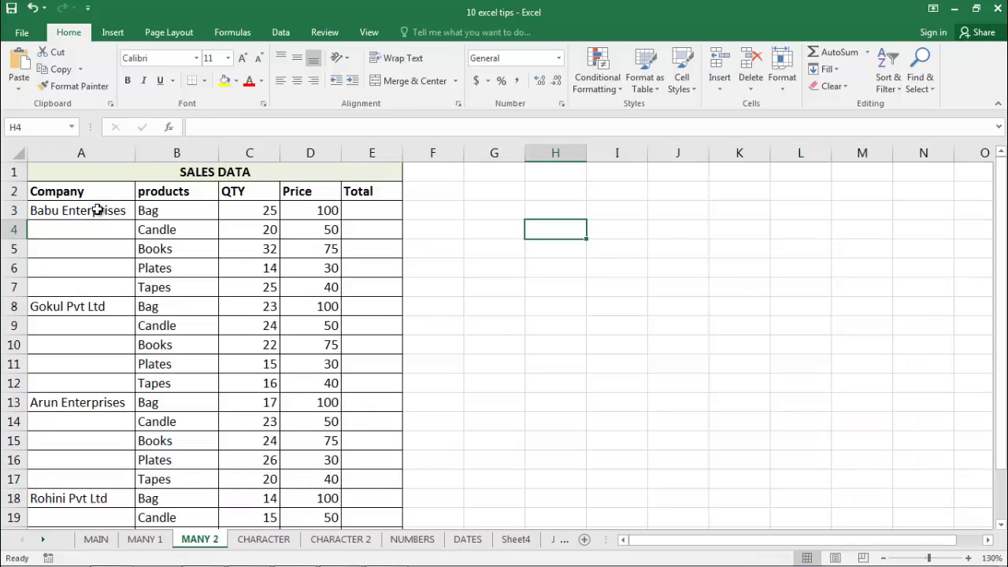
pyautogui.moveTo(97, 210); pyautogui.dragTo(110, 292)
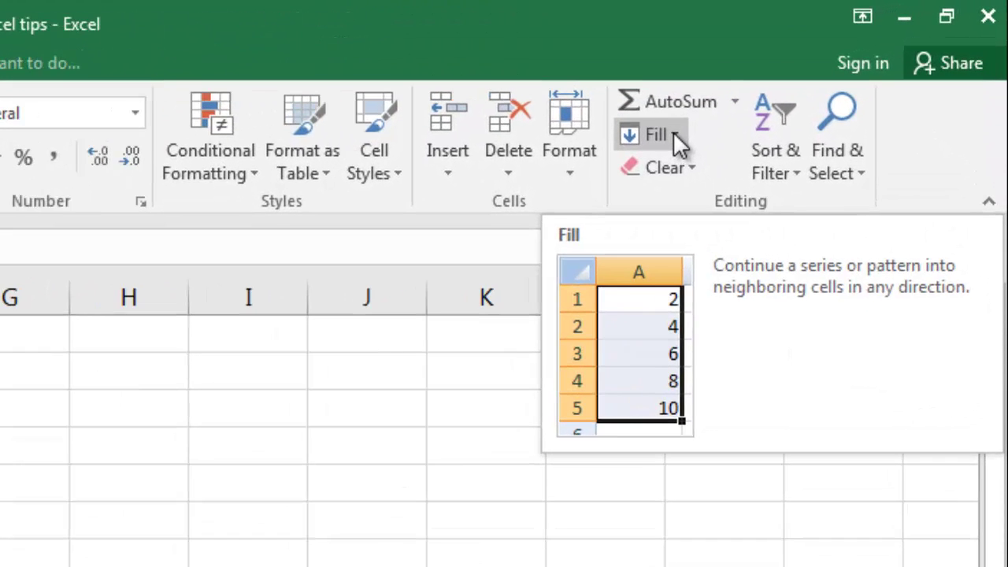
pyautogui.click(676, 140)
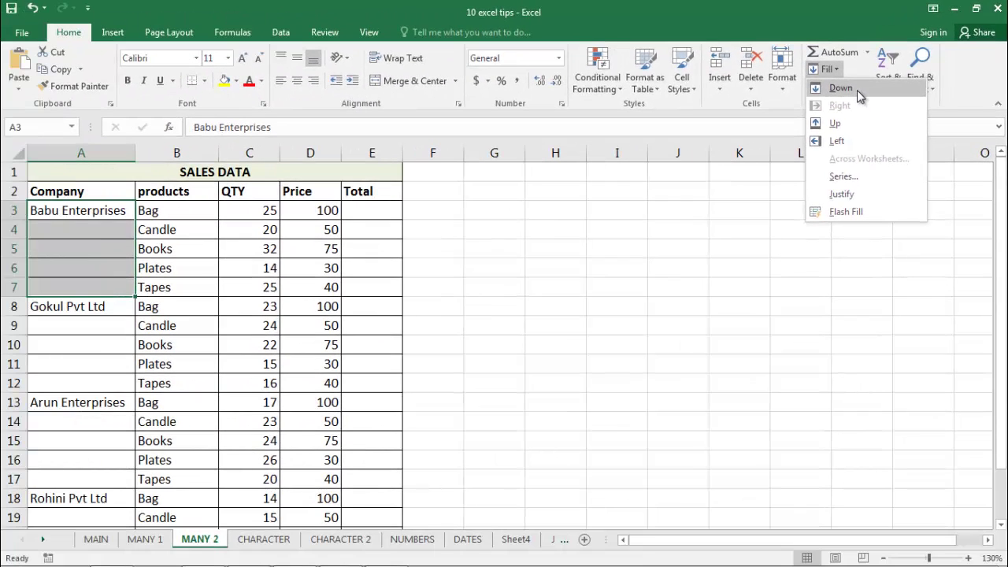
pyautogui.click(856, 90)
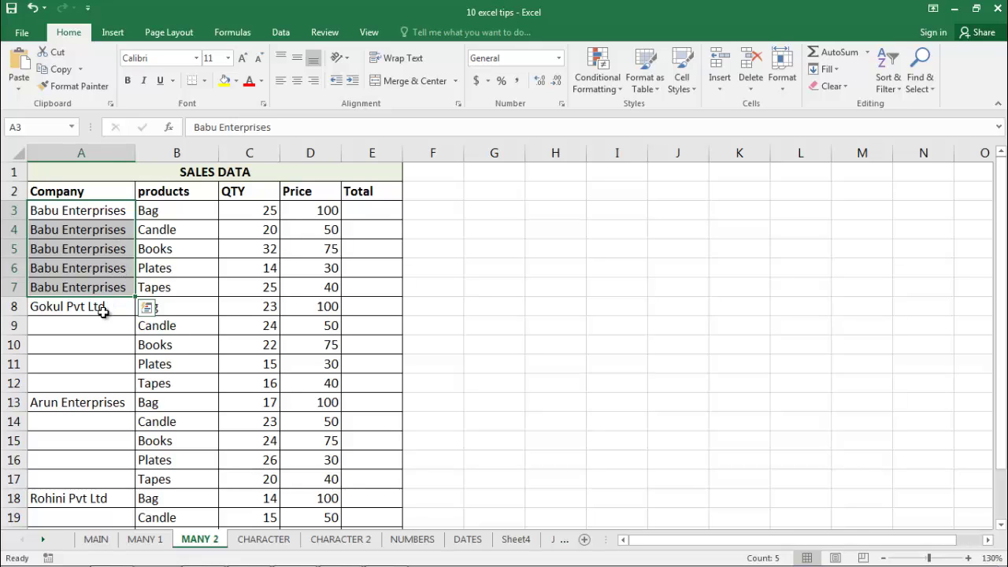
pyautogui.moveTo(103, 312); pyautogui.dragTo(107, 386)
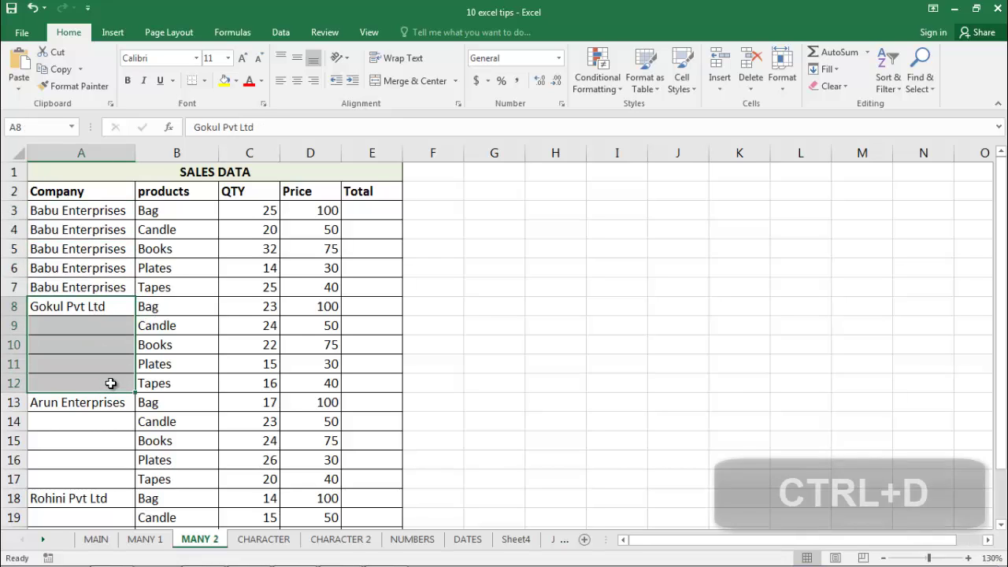
pyautogui.hotkey('ctrl', 'd')
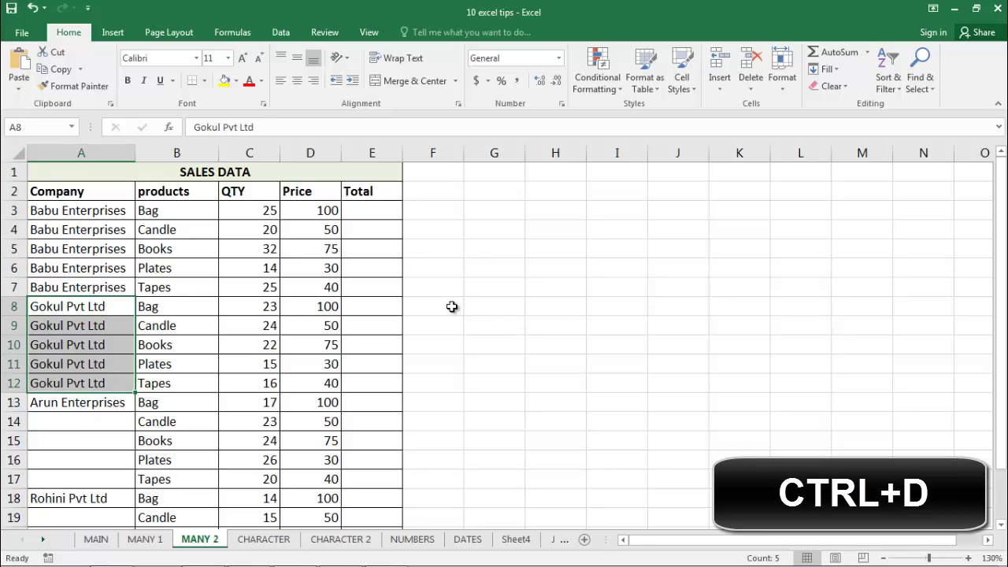
pyautogui.click(95, 414)
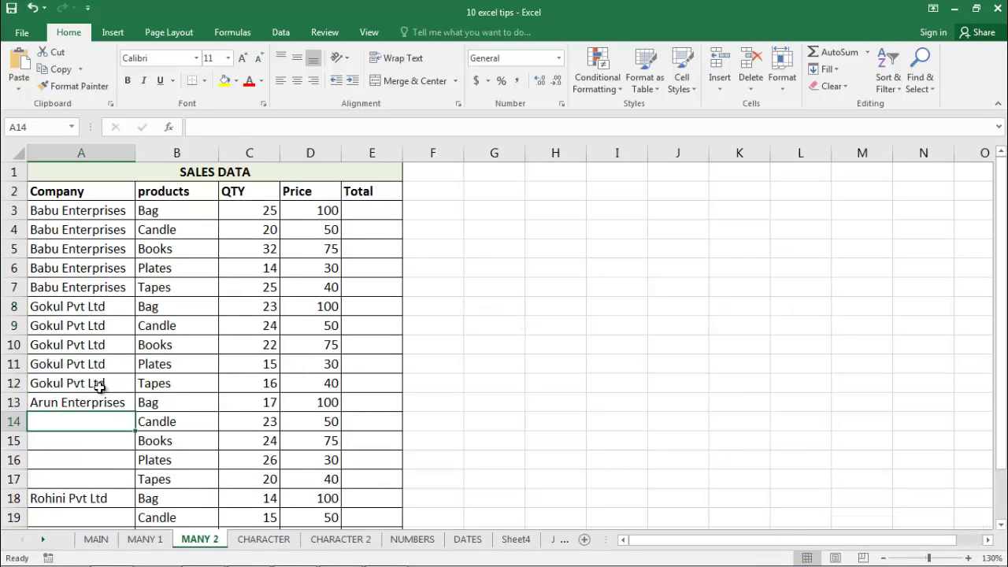
pyautogui.moveTo(101, 385); pyautogui.dragTo(105, 330)
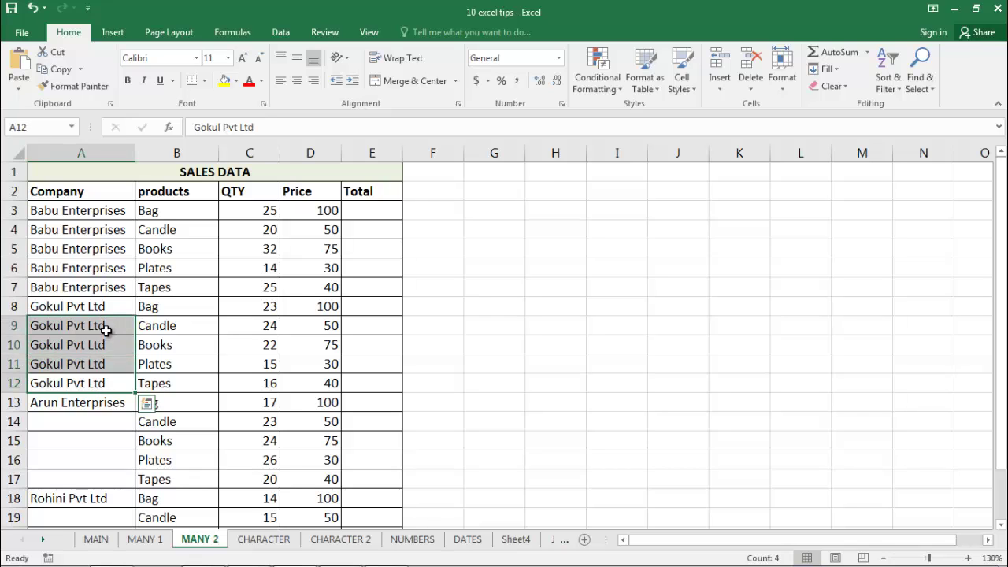
pyautogui.press('Delete')
pyautogui.click(101, 287)
pyautogui.moveTo(101, 262); pyautogui.dragTo(95, 228)
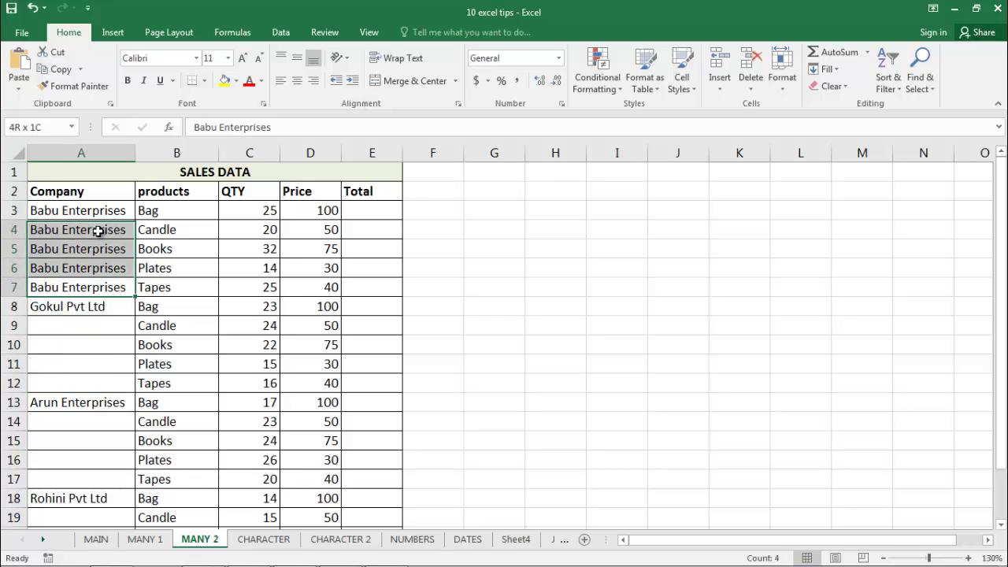
pyautogui.press('Delete')
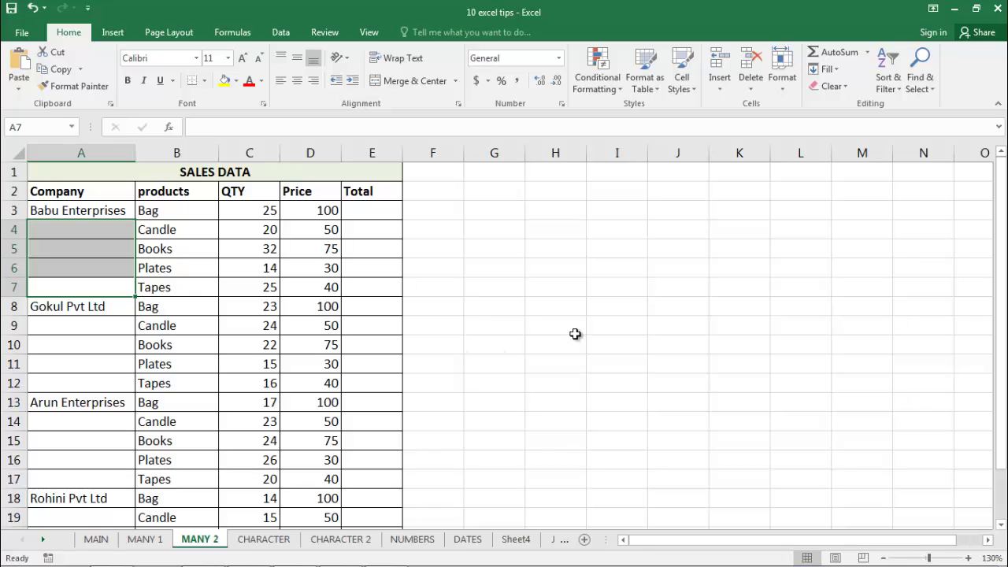
pyautogui.click(575, 332)
pyautogui.moveTo(97, 210); pyautogui.dragTo(98, 520)
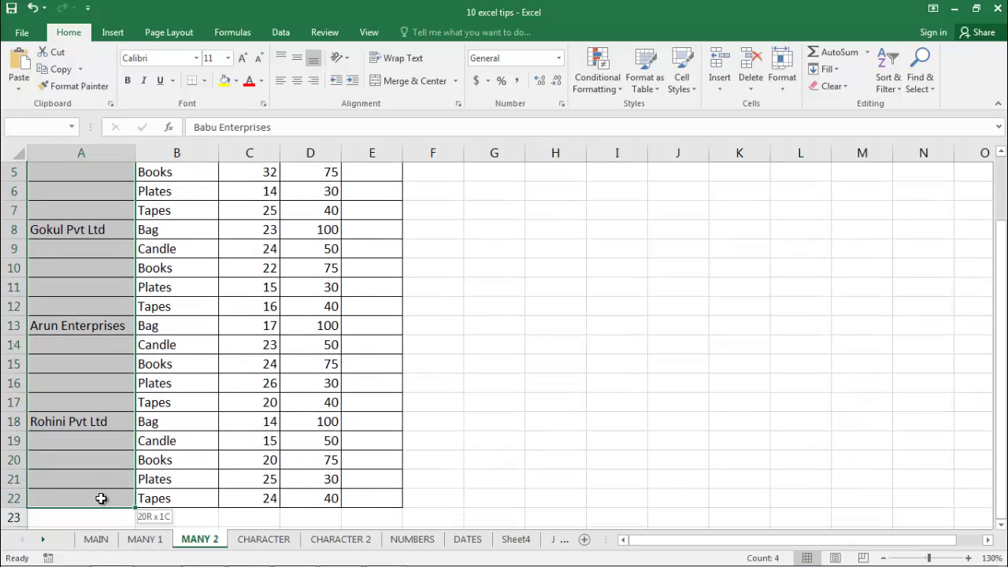
# Select only the blank cells in the Company range A3:A22 using Go To Special.
pyautogui.moveTo(98, 519); pyautogui.dragTo(108, 498)
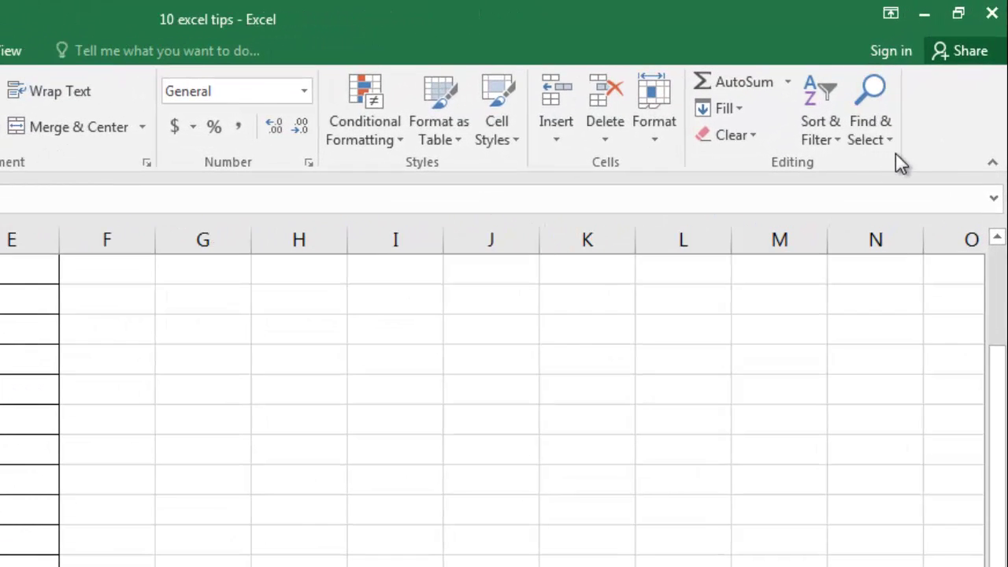
pyautogui.click(889, 139)
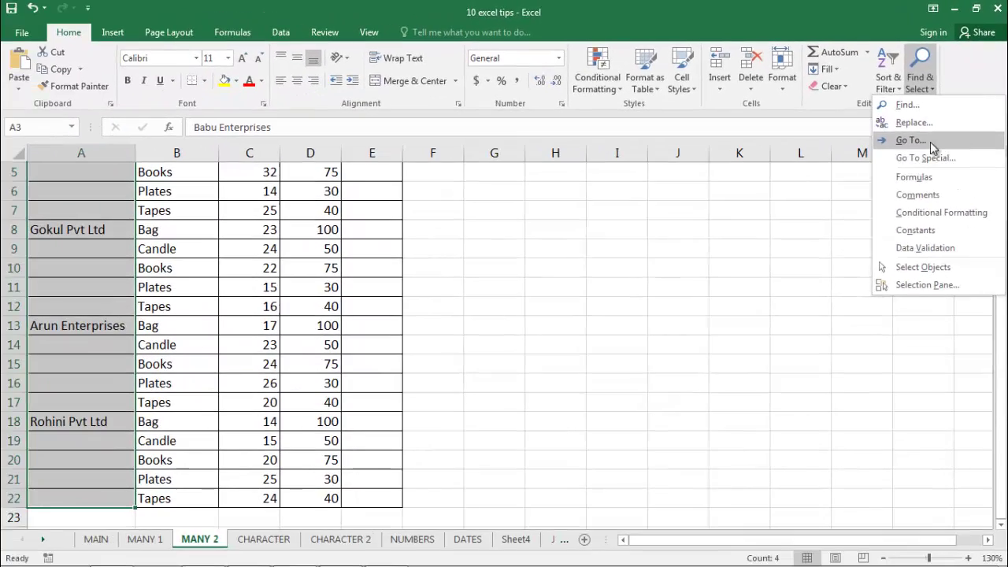
pyautogui.click(927, 143)
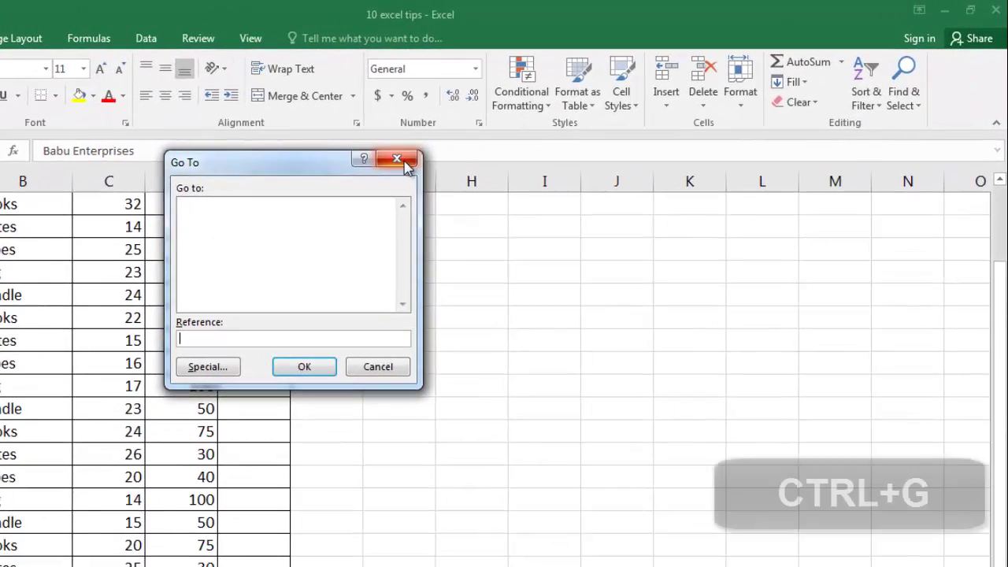
pyautogui.click(442, 150)
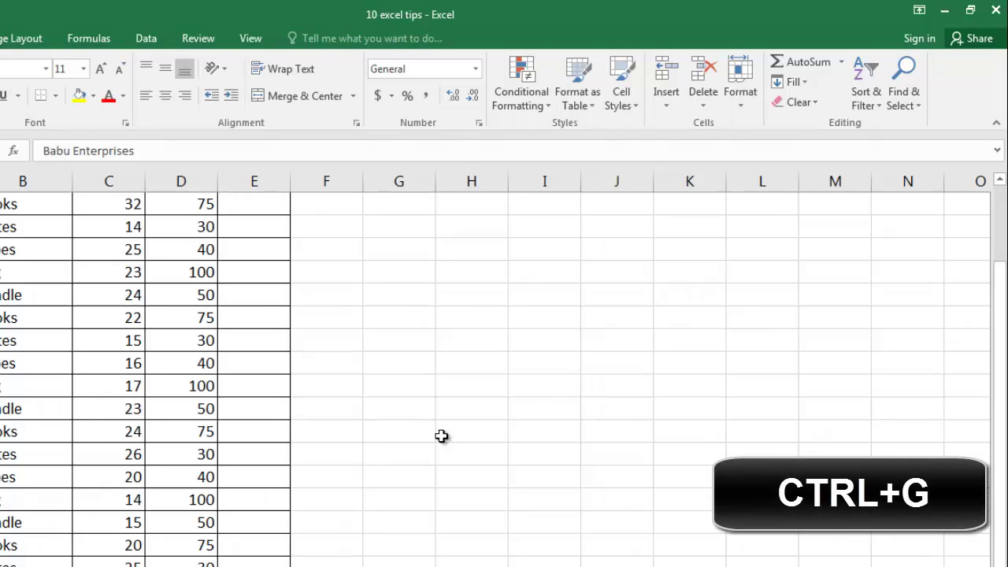
pyautogui.hotkey('ctrl', 'g')
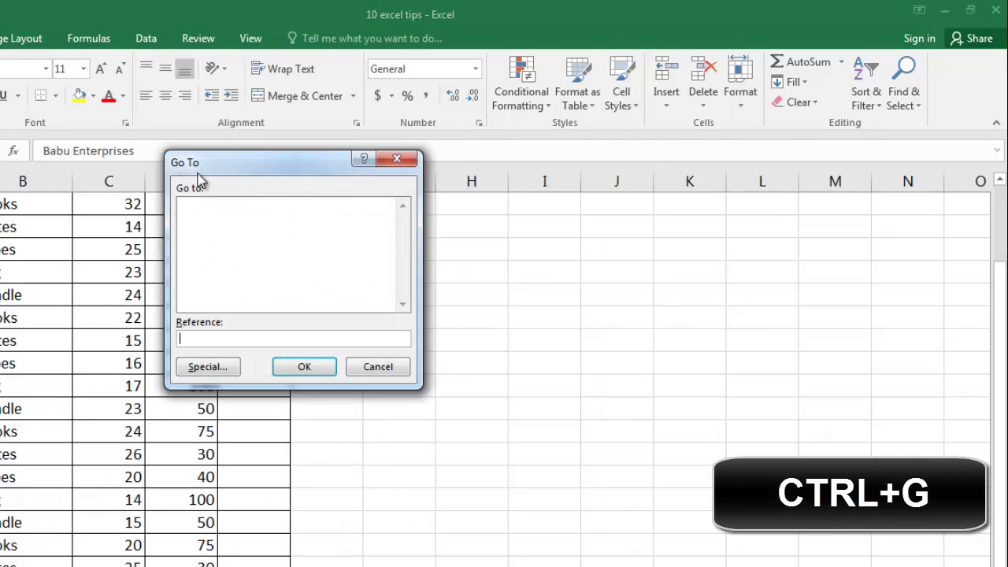
pyautogui.click(213, 372)
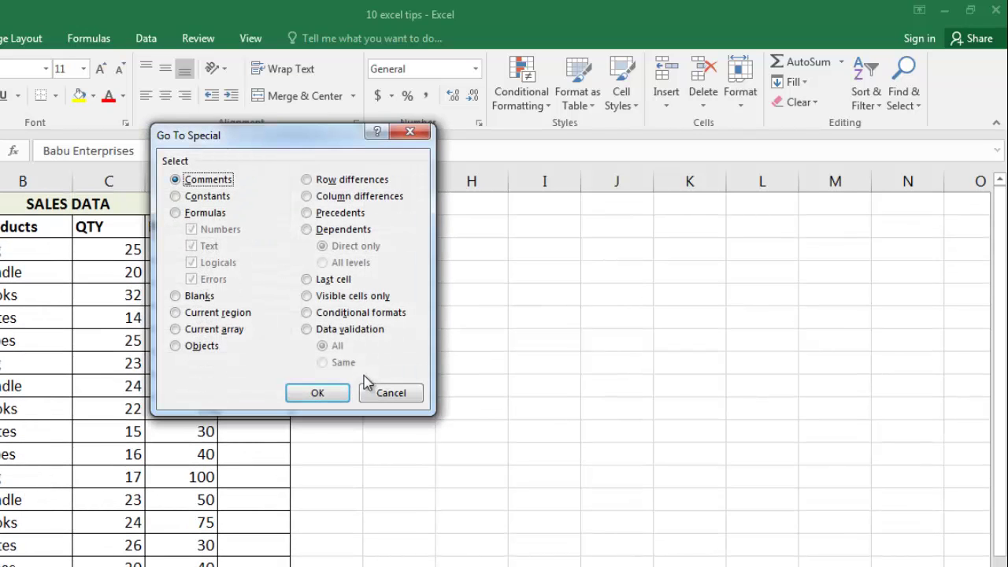
pyautogui.click(198, 296)
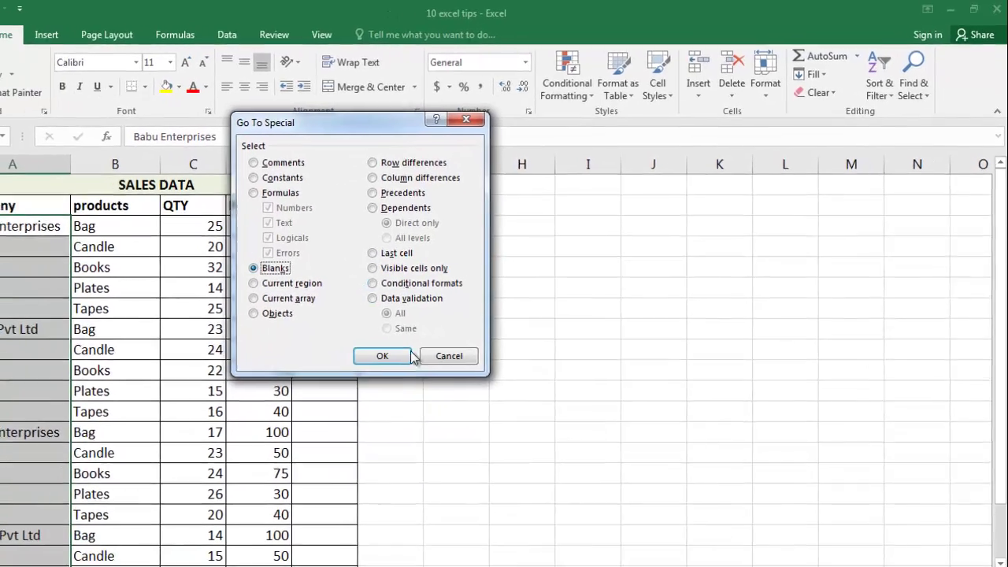
pyautogui.click(408, 355)
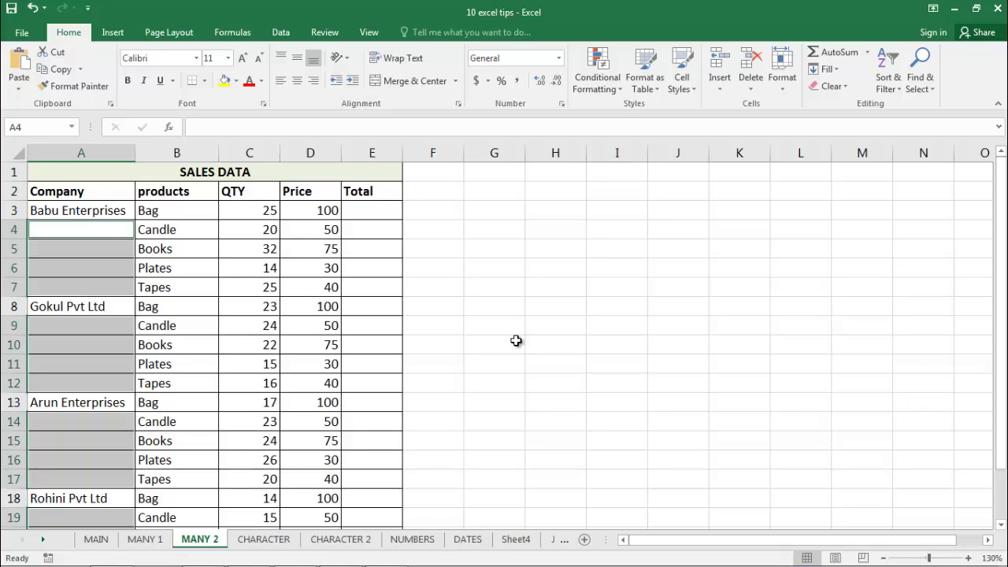
# Fill the blank cells with =A3 so each takes the company name above, then check A3.
pyautogui.write('=')
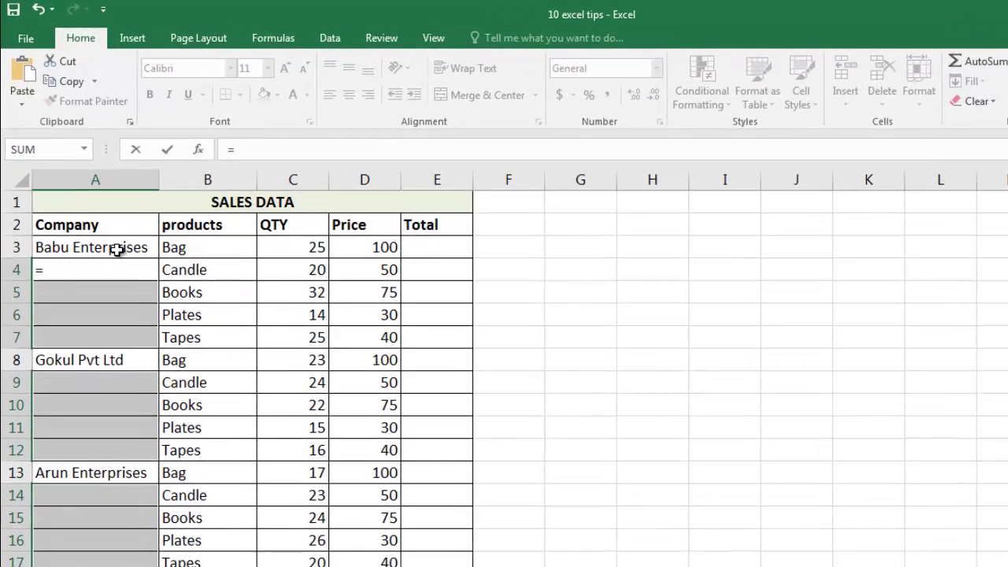
pyautogui.click(96, 211)
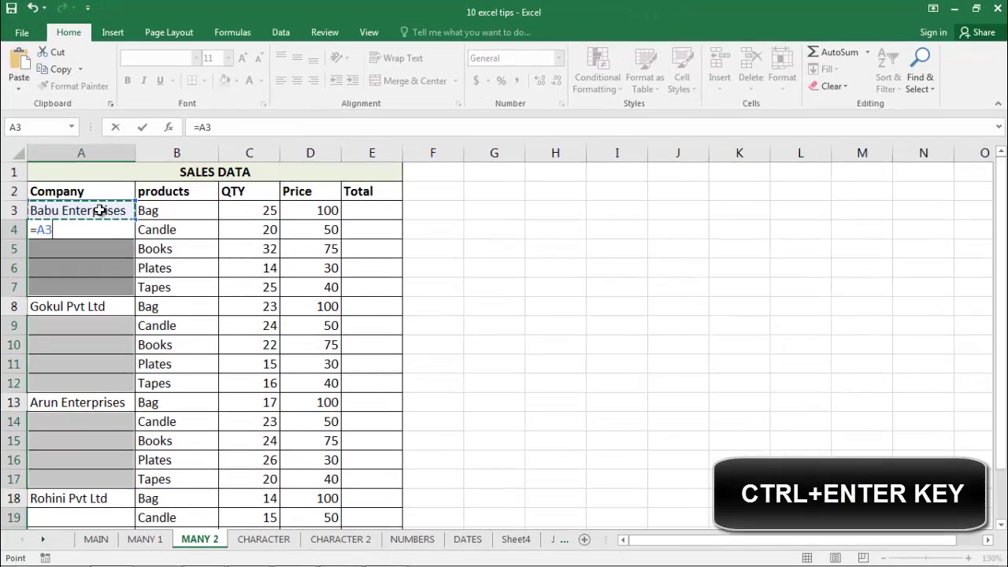
pyautogui.hotkey('ctrl', 'Return')
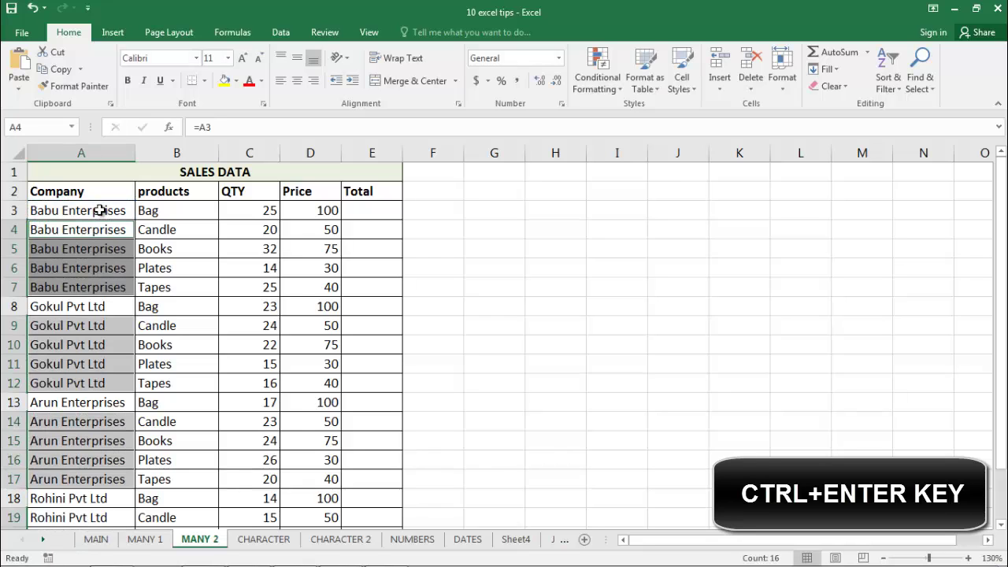
pyautogui.click(98, 233)
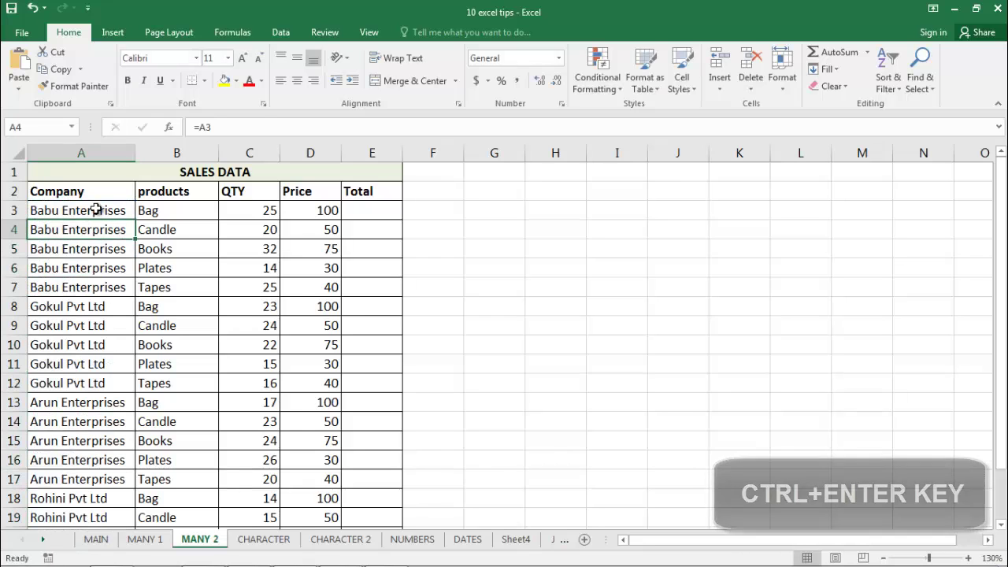
pyautogui.click(96, 209)
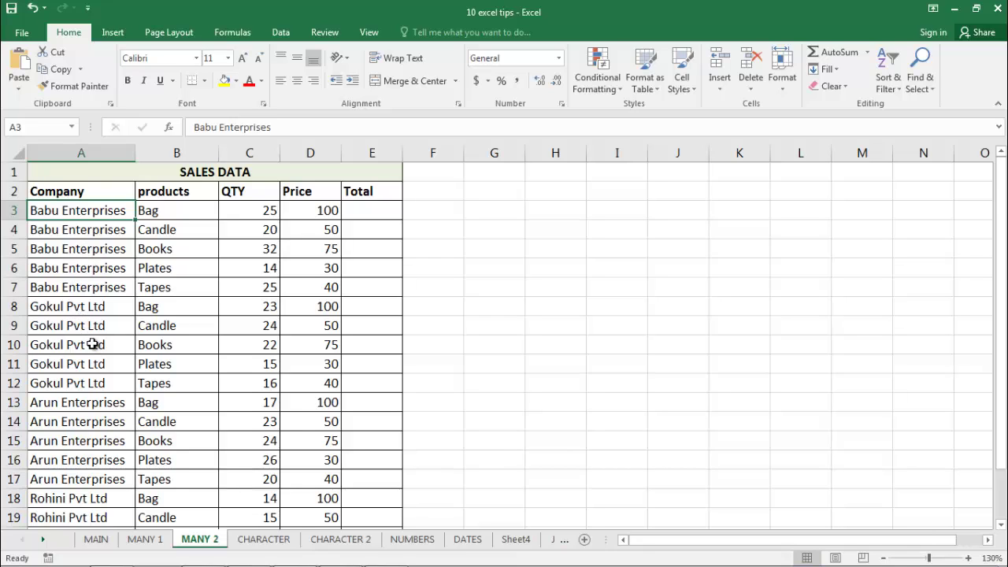
pyautogui.scroll(-2, 91, 344)
pyautogui.scroll(2, 93, 344)
# Enter =C3*D3 into all of E3:E22 at once so each Total is QTY times Price.
pyautogui.click(373, 209)
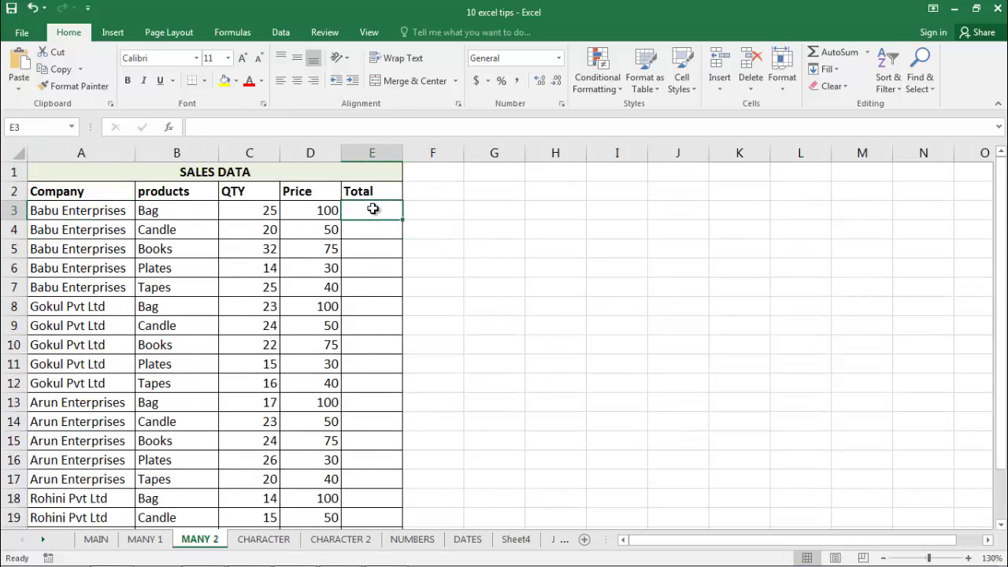
pyautogui.moveTo(372, 208); pyautogui.dragTo(382, 532)
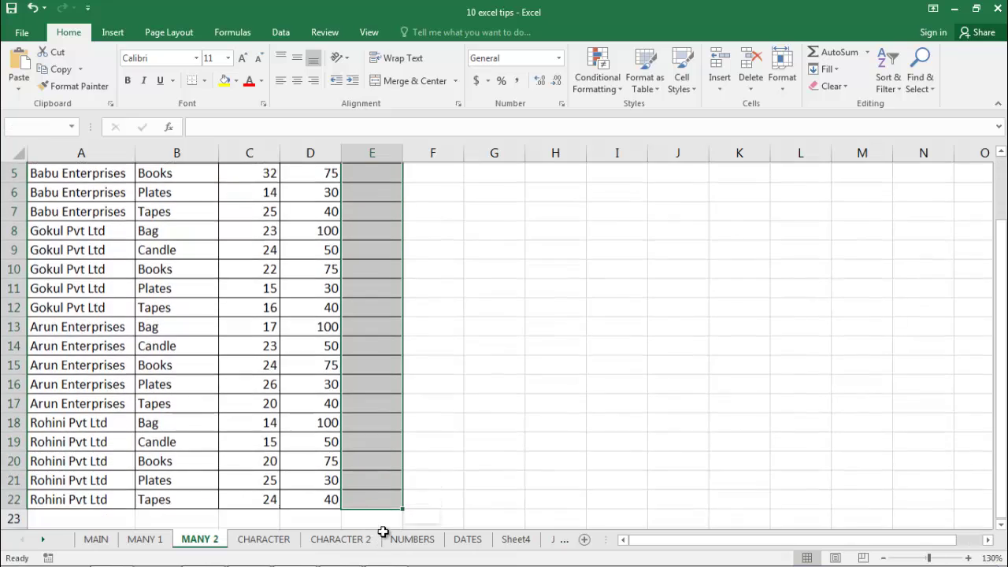
pyautogui.moveTo(383, 531); pyautogui.dragTo(373, 482)
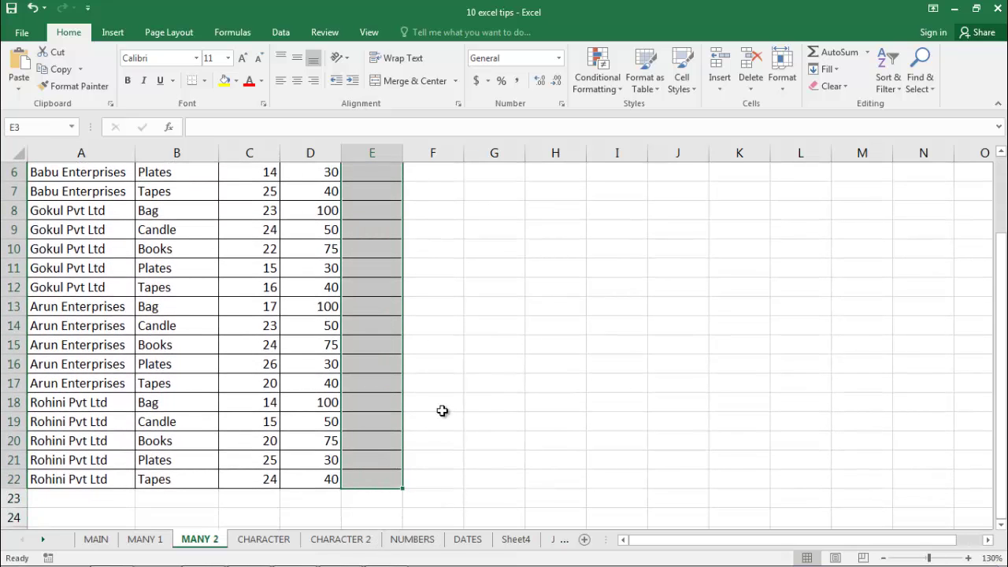
pyautogui.scroll(2, 443, 410)
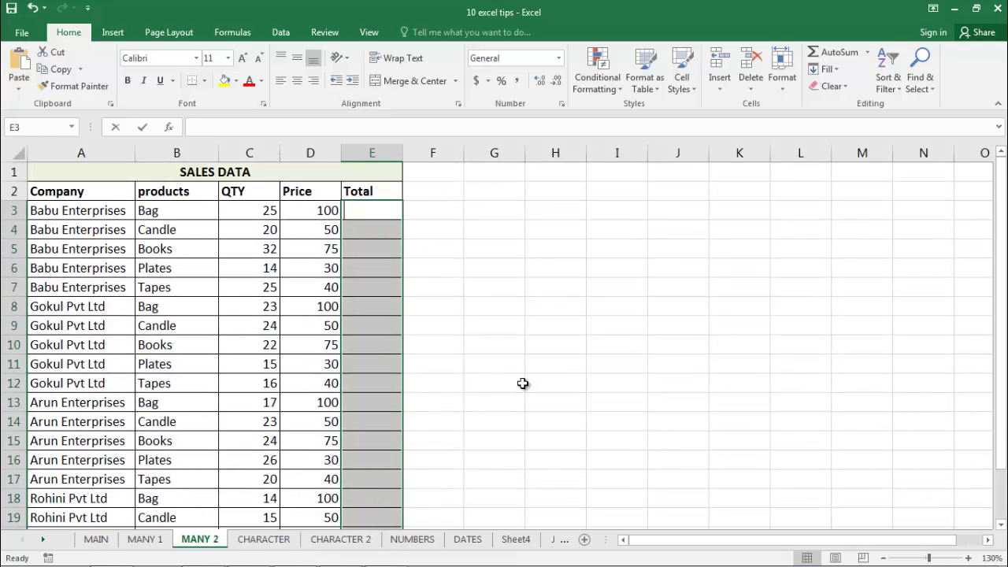
pyautogui.write('=')
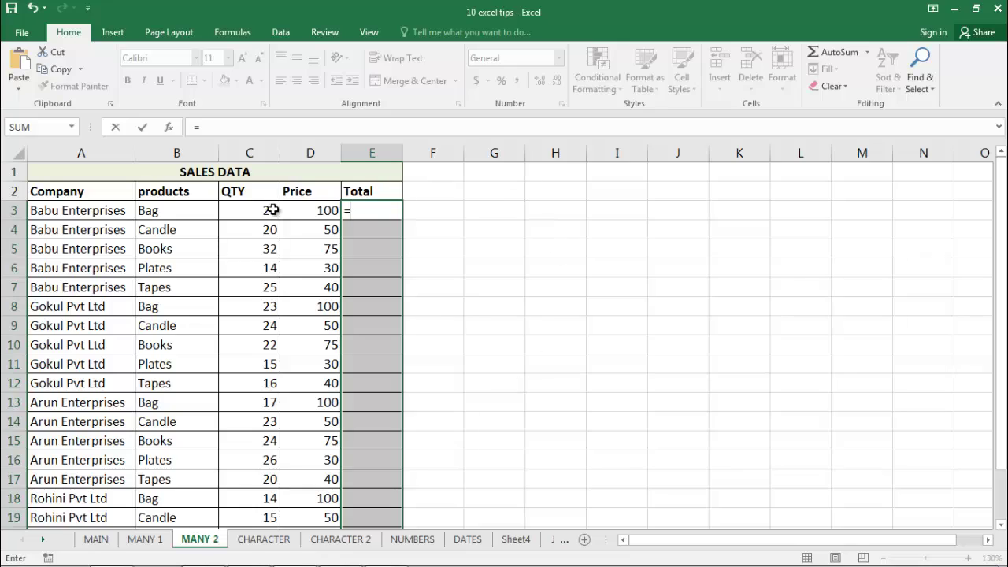
pyautogui.click(272, 210)
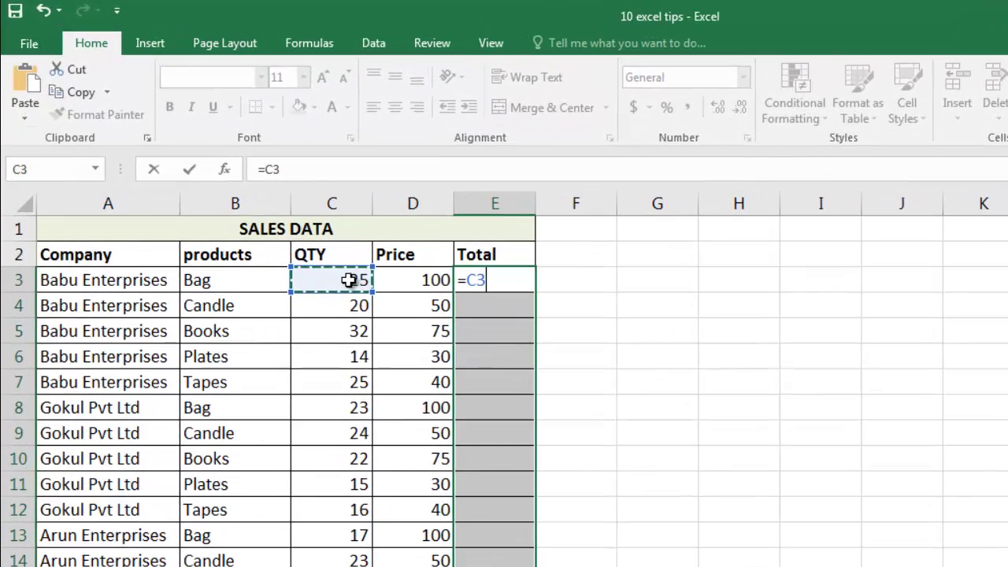
pyautogui.write('*')
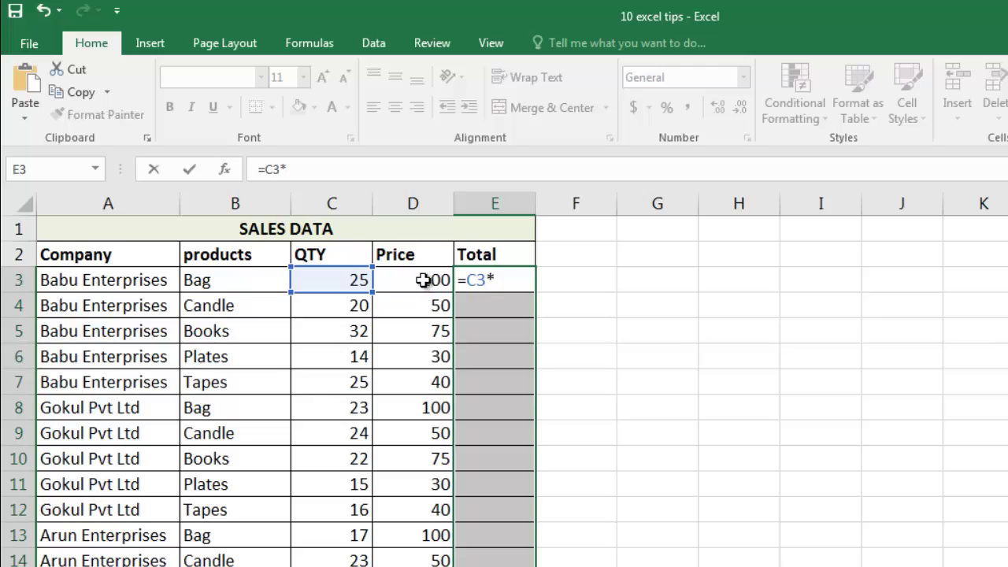
pyautogui.click(432, 282)
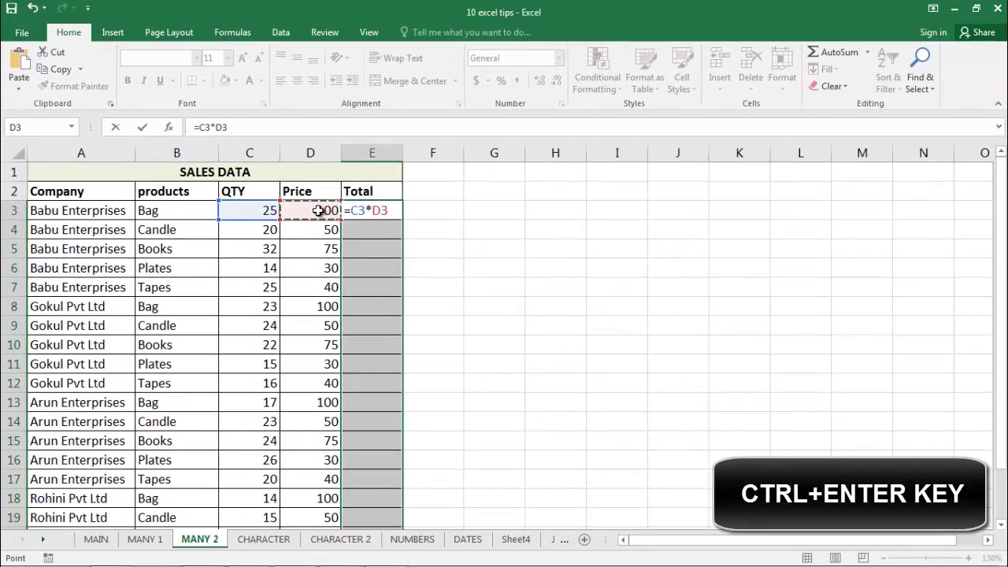
pyautogui.hotkey('ctrl', 'Return')
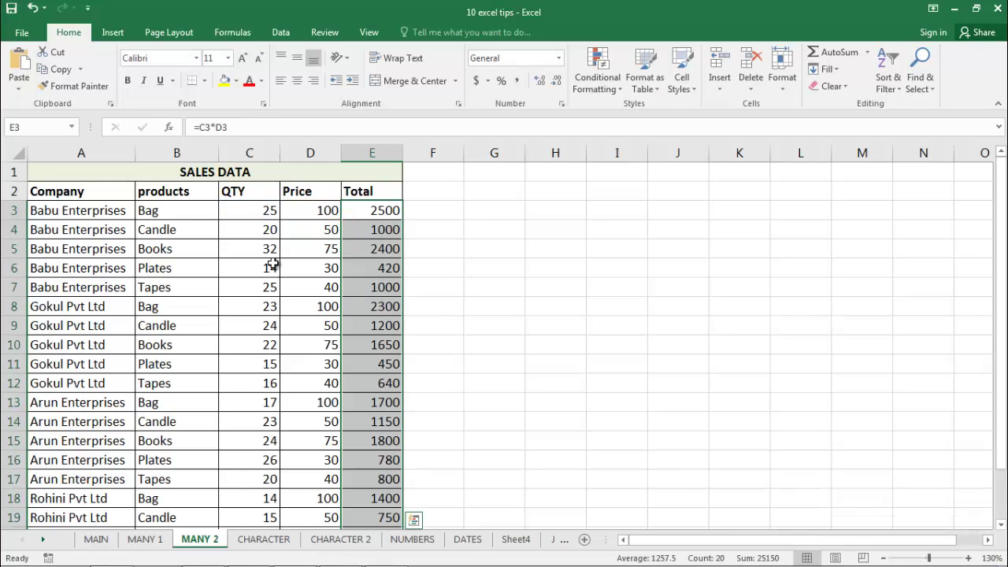
pyautogui.scroll(-2, 367, 299)
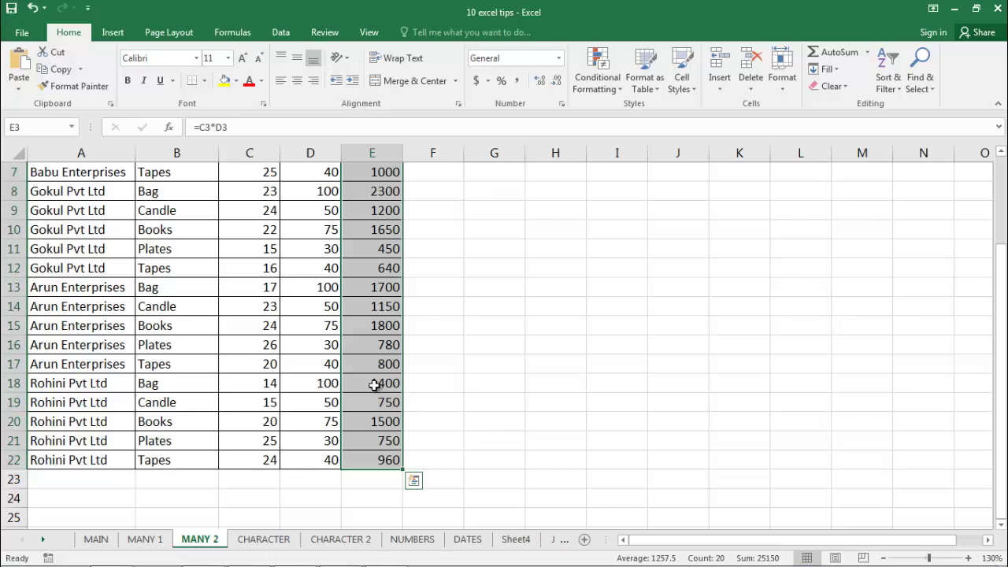
pyautogui.scroll(2, 374, 384)
# Set up Replace with Find what Figure and Replace with Chart, replacing Figure 1 first.
pyautogui.click(386, 210)
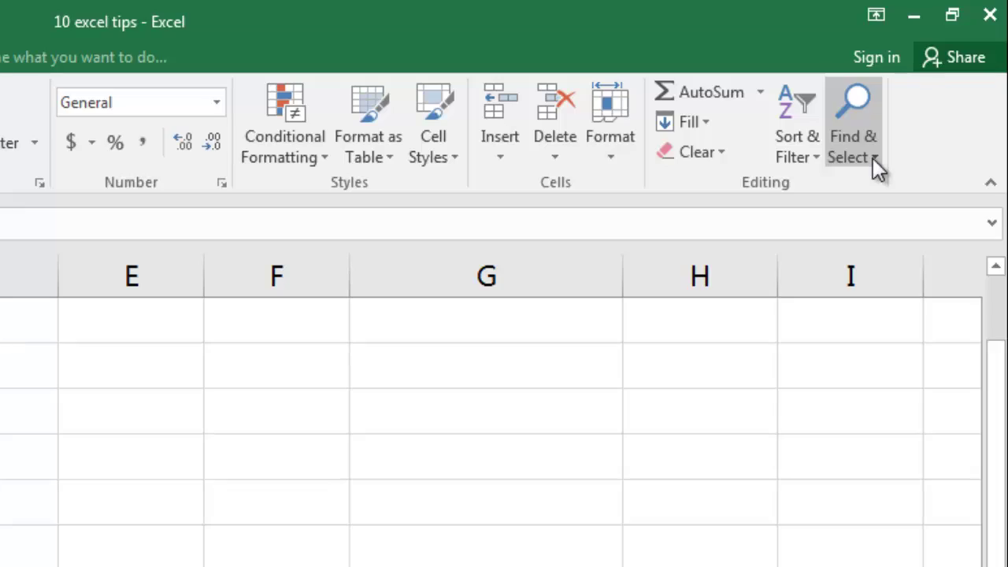
pyautogui.click(873, 157)
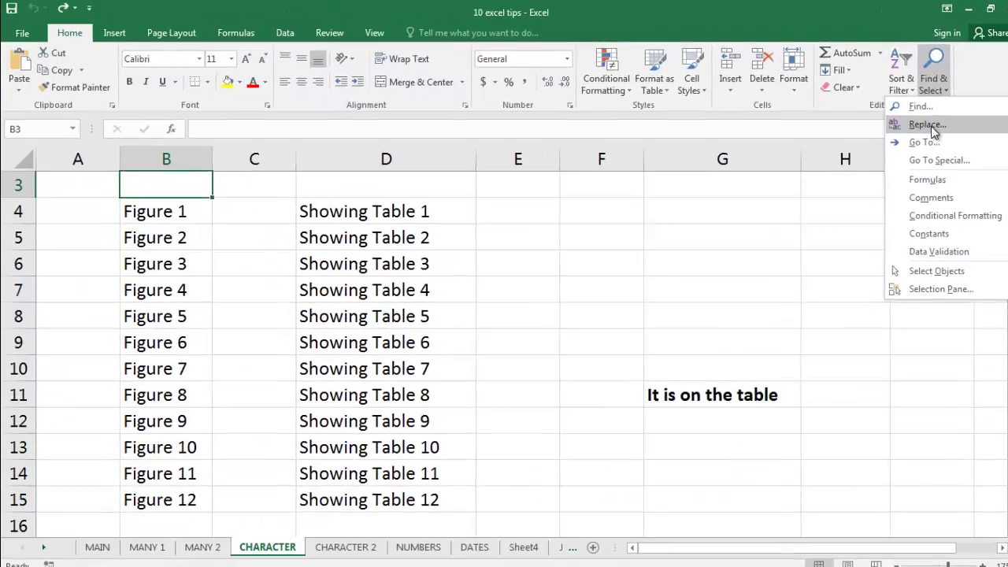
pyautogui.click(840, 216)
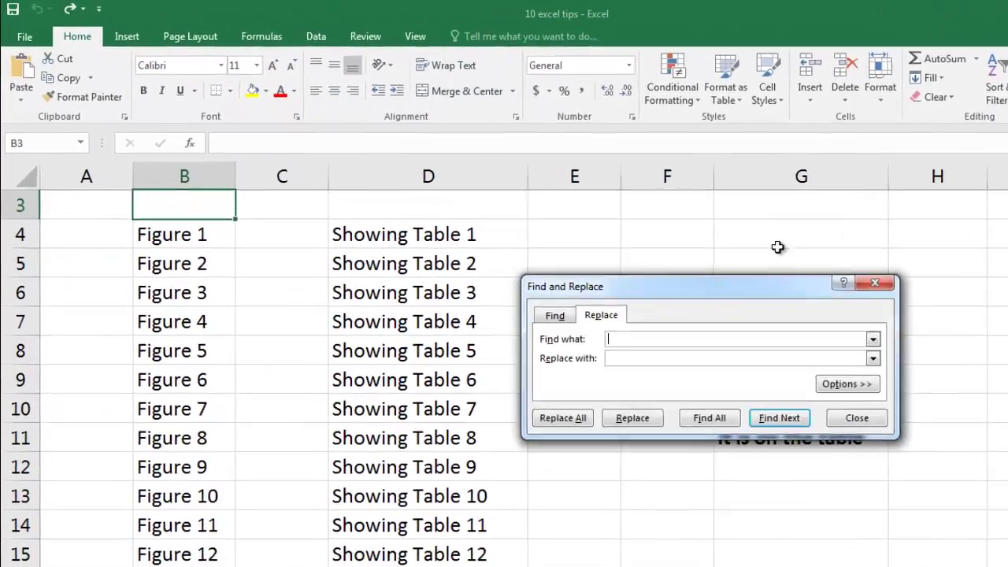
pyautogui.moveTo(761, 309); pyautogui.dragTo(761, 273)
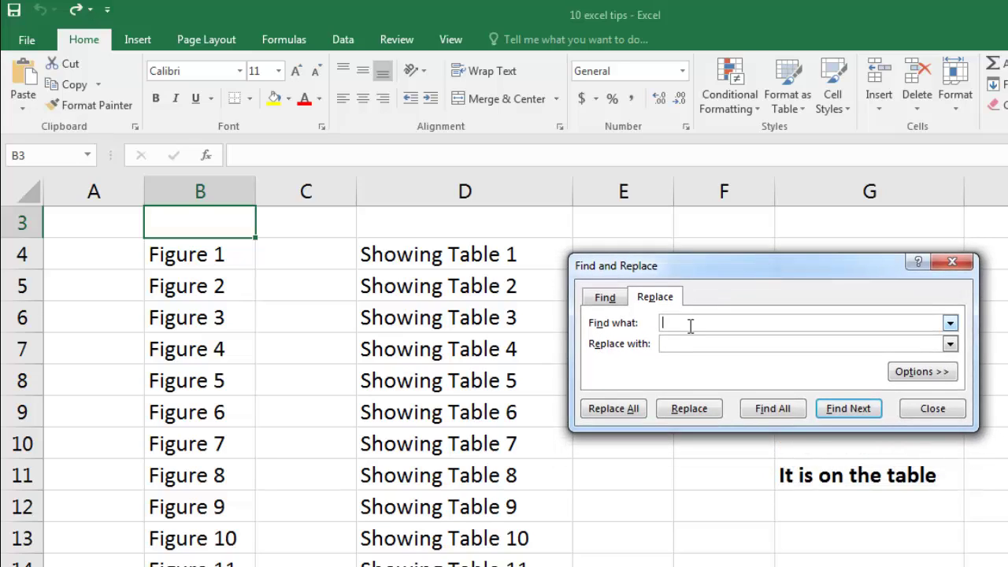
pyautogui.write('Figur')
pyautogui.write('Chart')
pyautogui.click(849, 408)
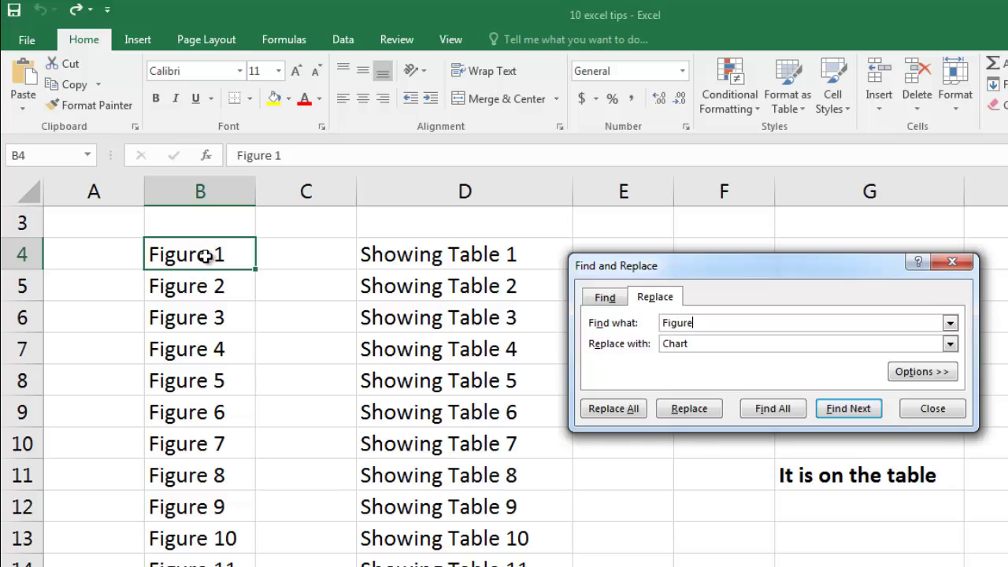
pyautogui.click(699, 416)
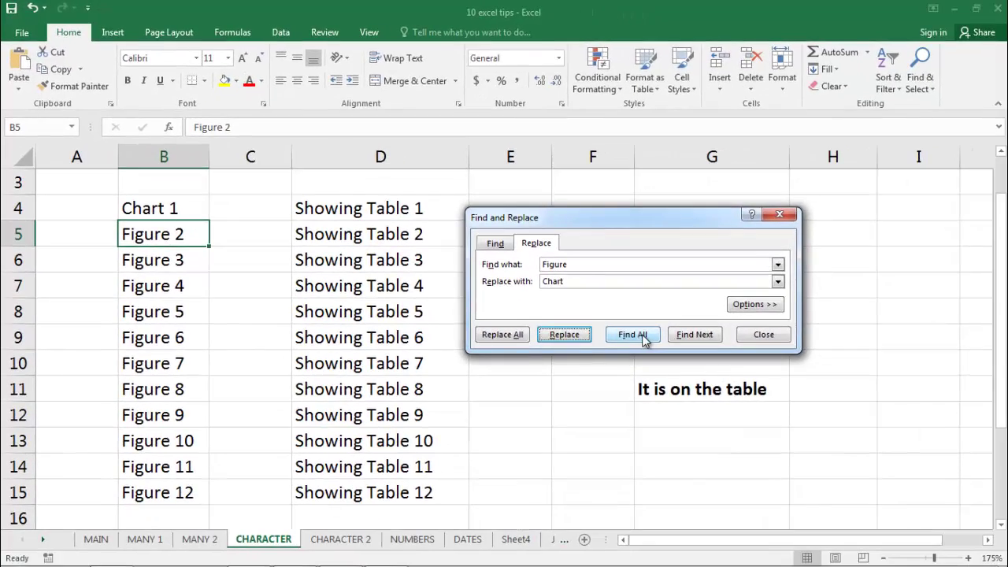
# List all remaining Figure cells and replace all 11 with Chart.
pyautogui.click(643, 335)
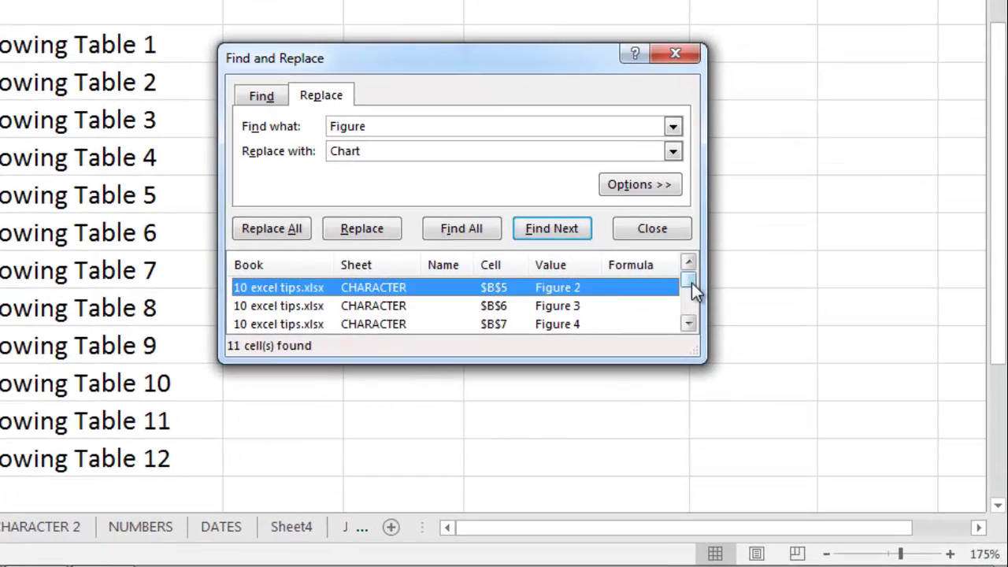
pyautogui.moveTo(692, 282)
pyautogui.mouseDown()
pyautogui.moveTo(690, 316)
pyautogui.moveTo(687, 266)
pyautogui.mouseUp()
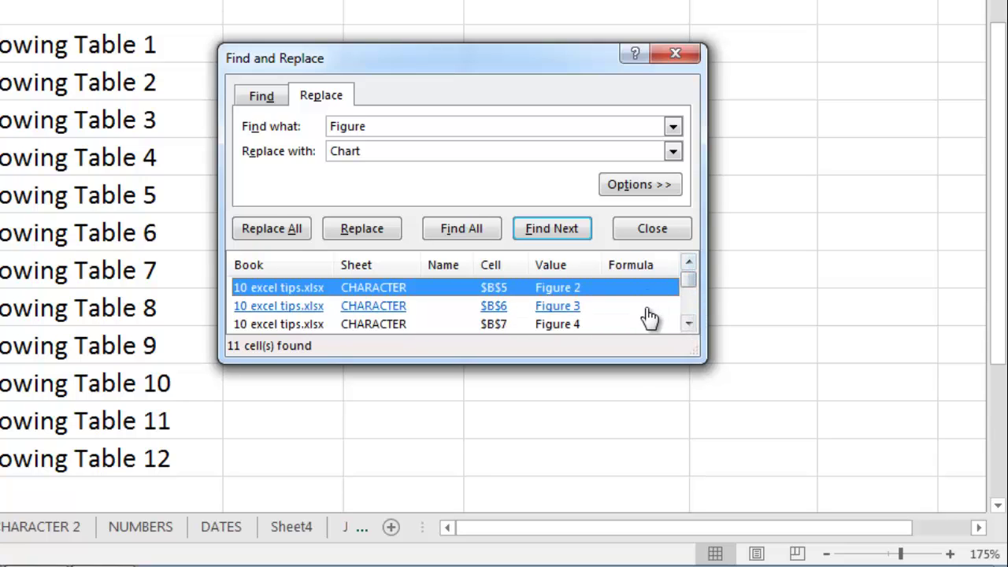
pyautogui.hotkey('ctrl', 'a')
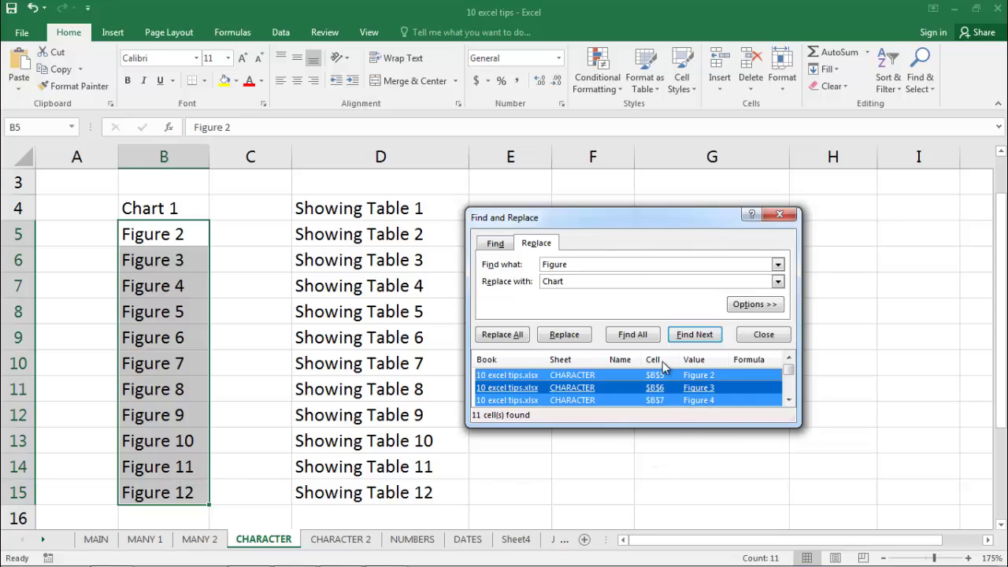
pyautogui.click(508, 336)
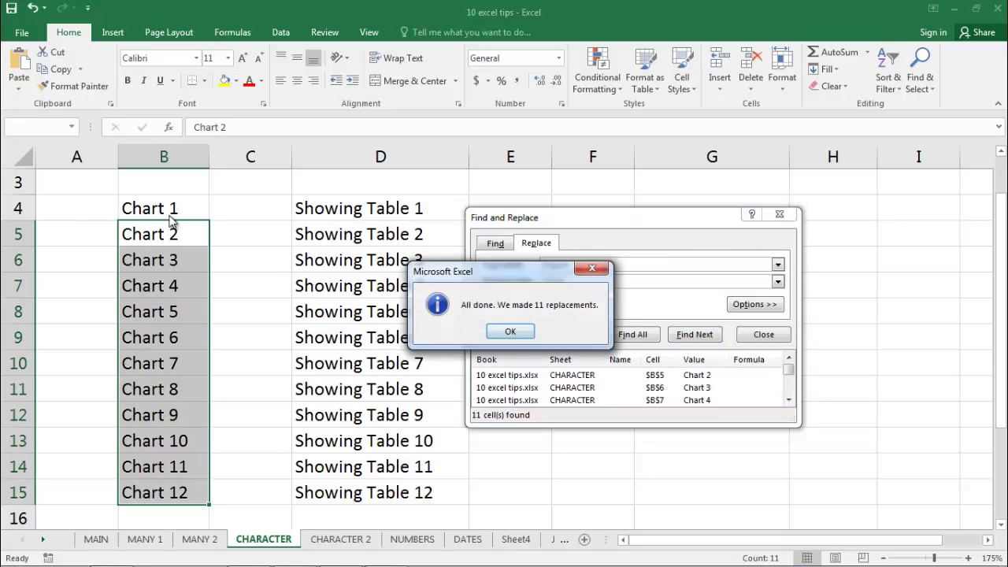
pyautogui.click(509, 332)
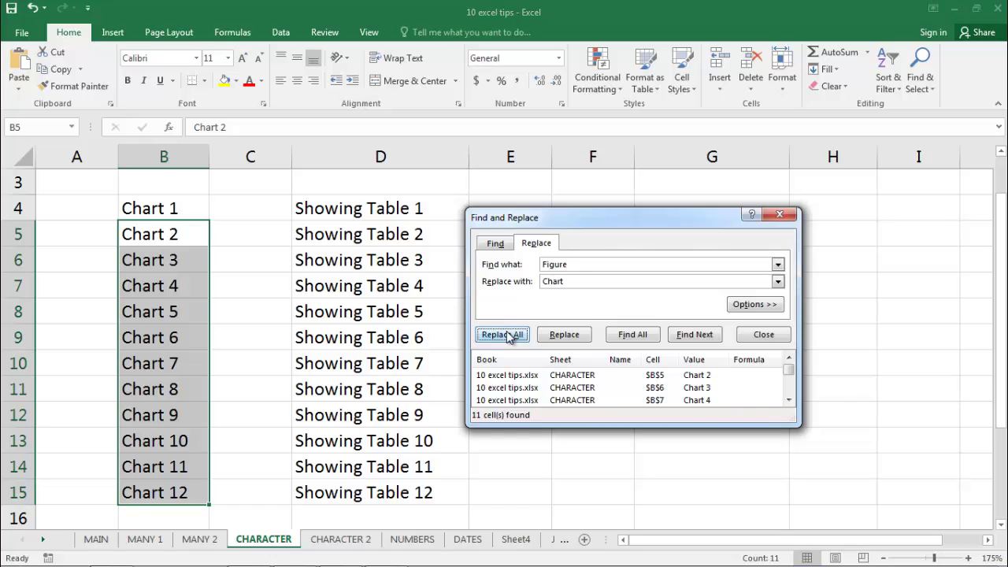
pyautogui.click(780, 215)
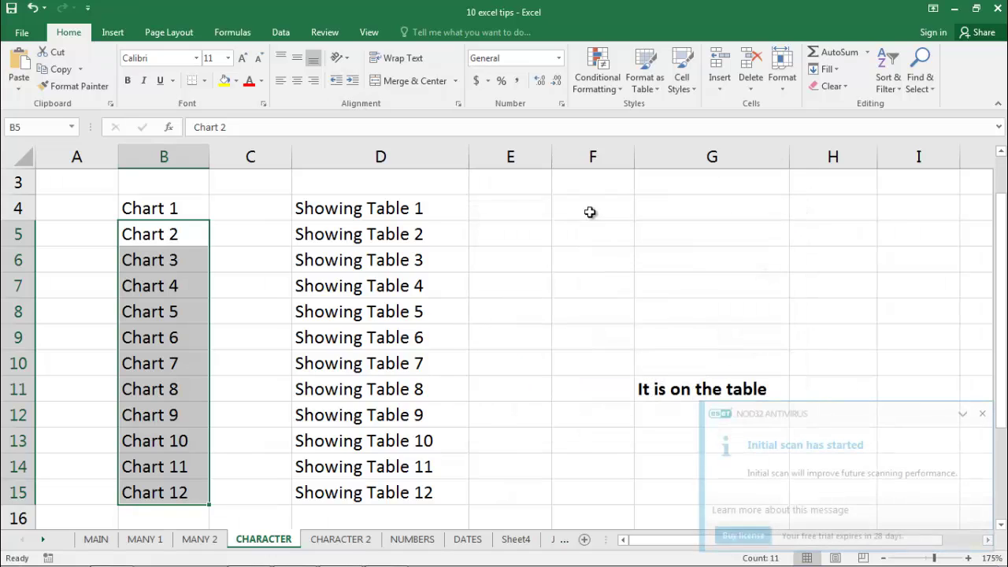
pyautogui.click(492, 217)
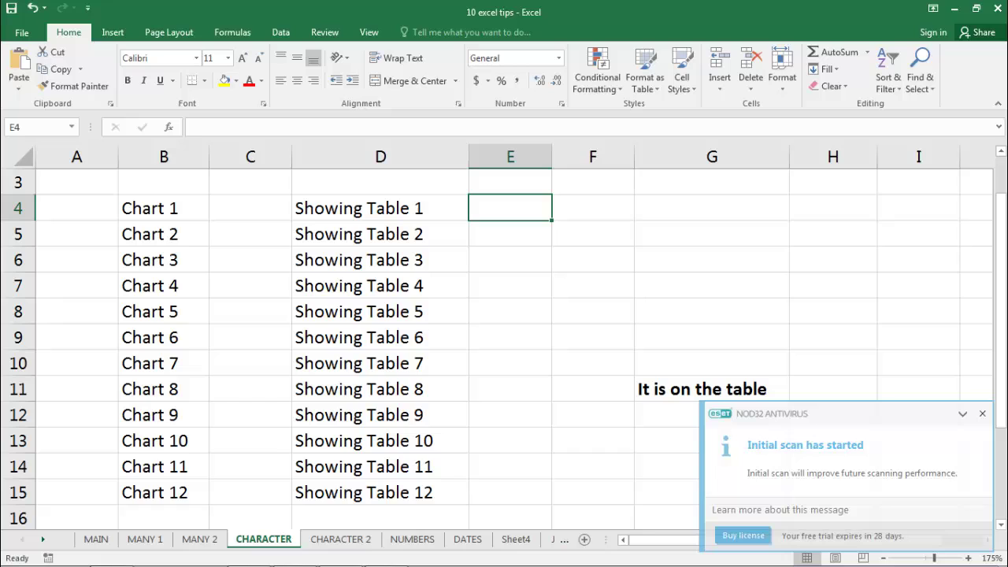
pyautogui.click(983, 415)
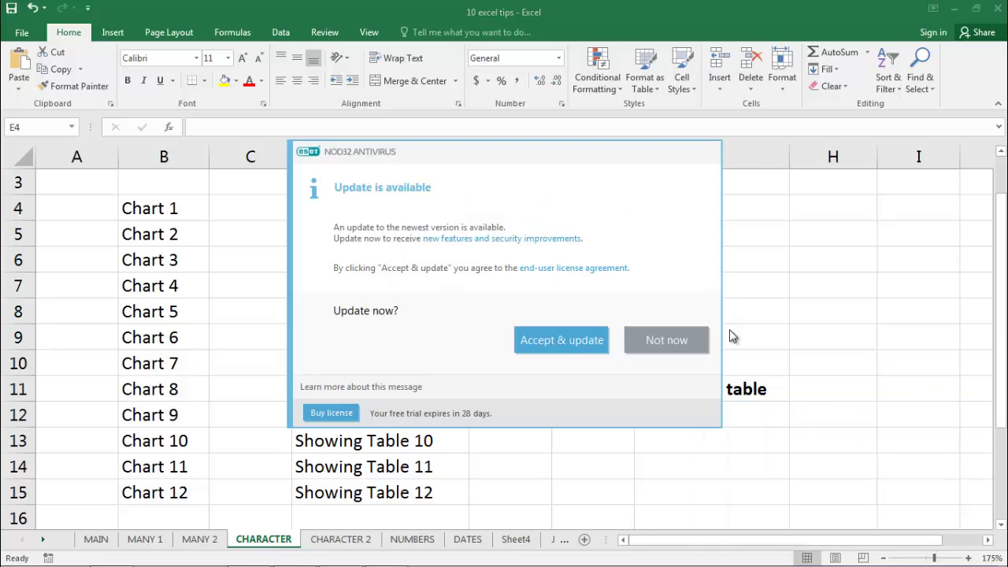
pyautogui.click(673, 340)
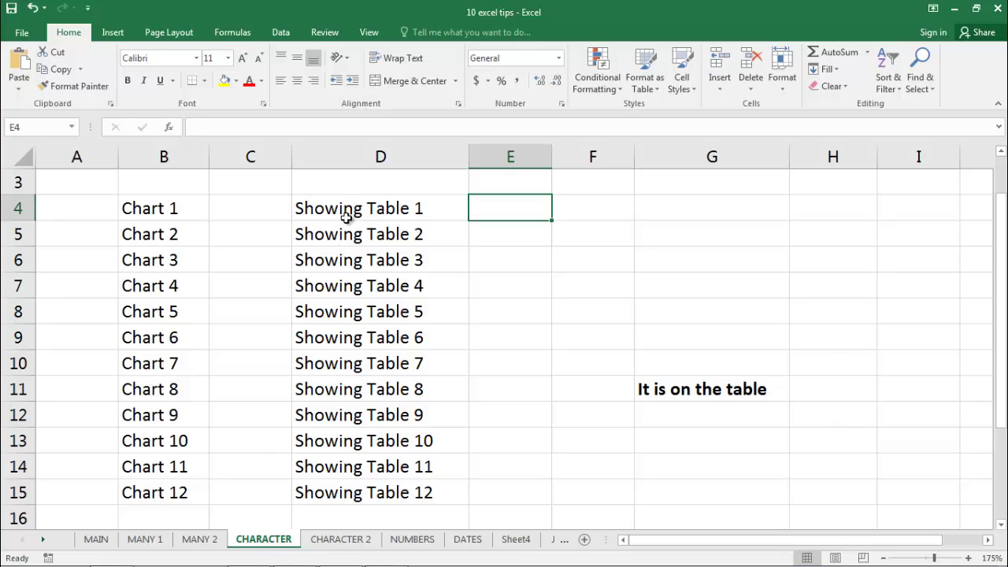
pyautogui.click(494, 233)
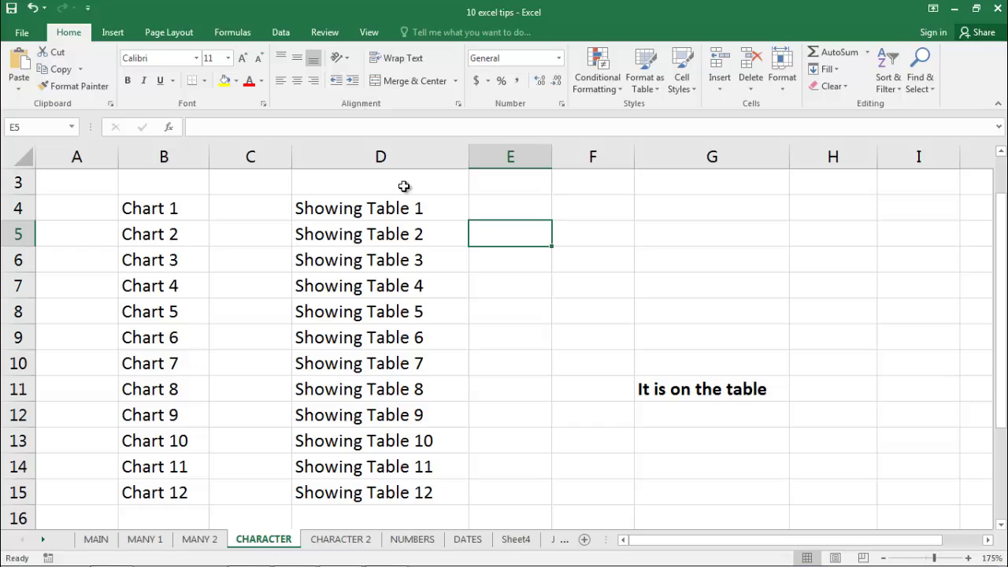
pyautogui.click(414, 184)
pyautogui.hotkey('ctrl', 'h')
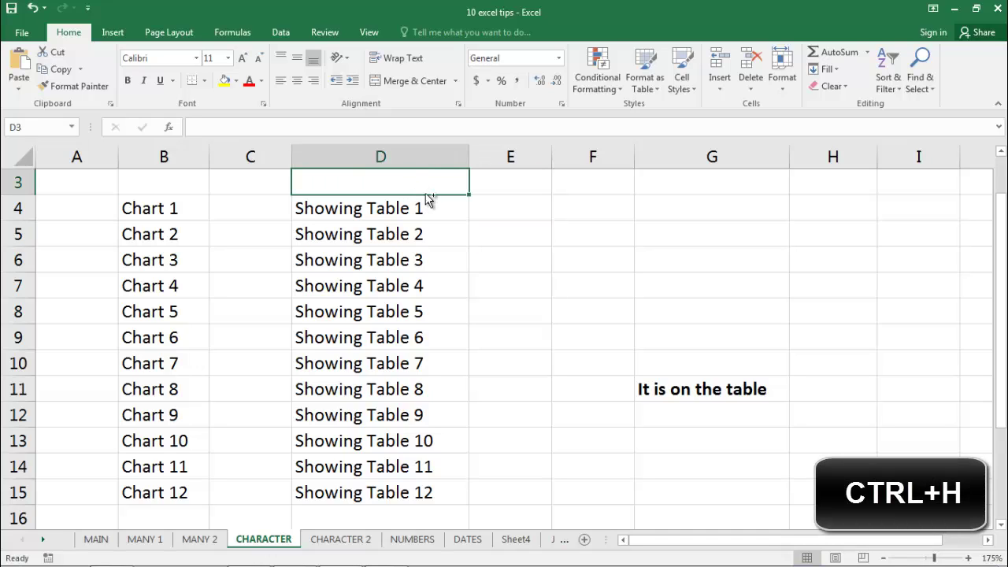
# In Find and Replace, set Find what to Showing and clear the Replace with field.
pyautogui.hotkey('ctrl', 'h')
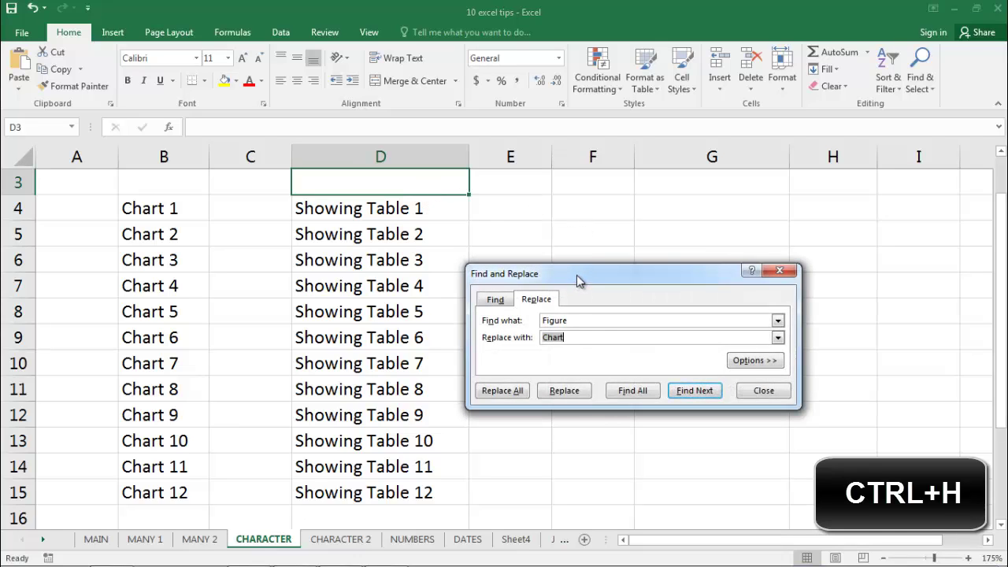
pyautogui.moveTo(578, 281); pyautogui.dragTo(576, 213)
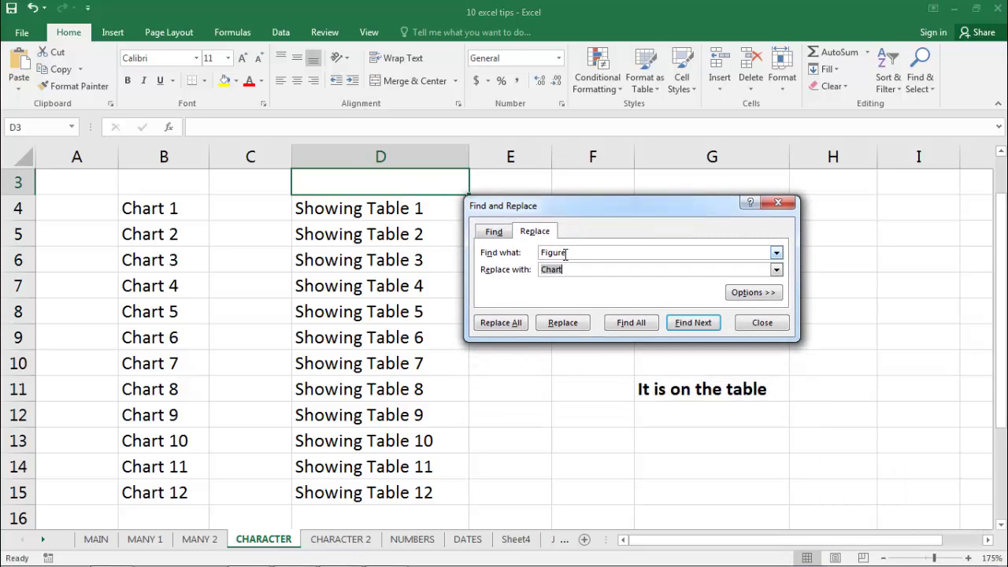
pyautogui.click(570, 253)
pyautogui.doubleClick(562, 252)
pyautogui.write('Sh')
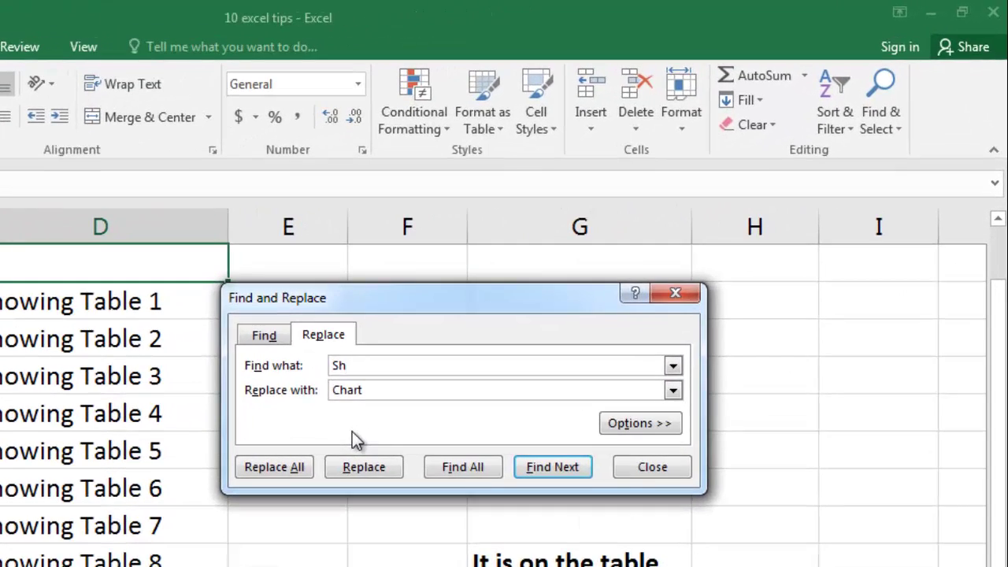
pyautogui.write('owing')
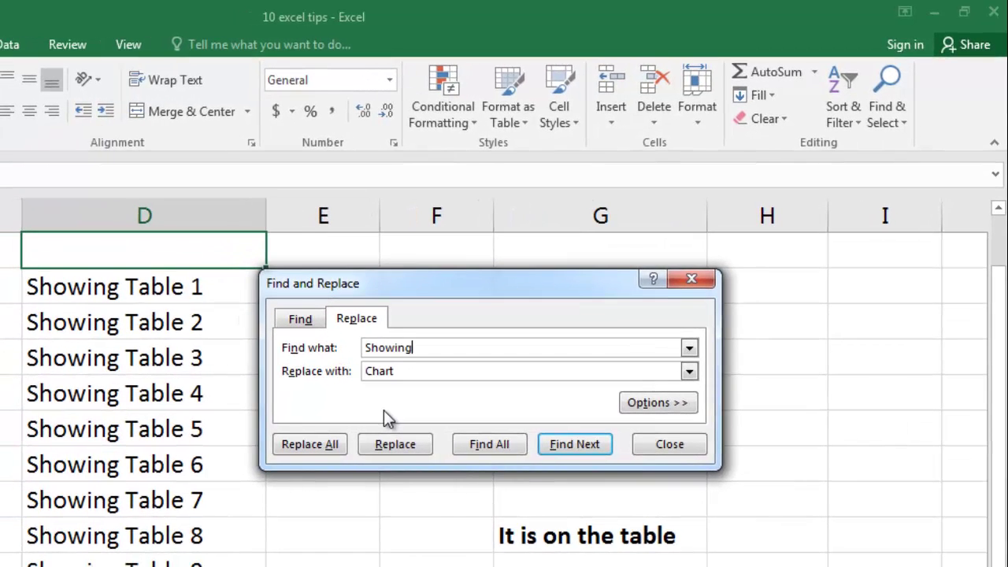
pyautogui.doubleClick(410, 371)
pyautogui.press('BackSpace')
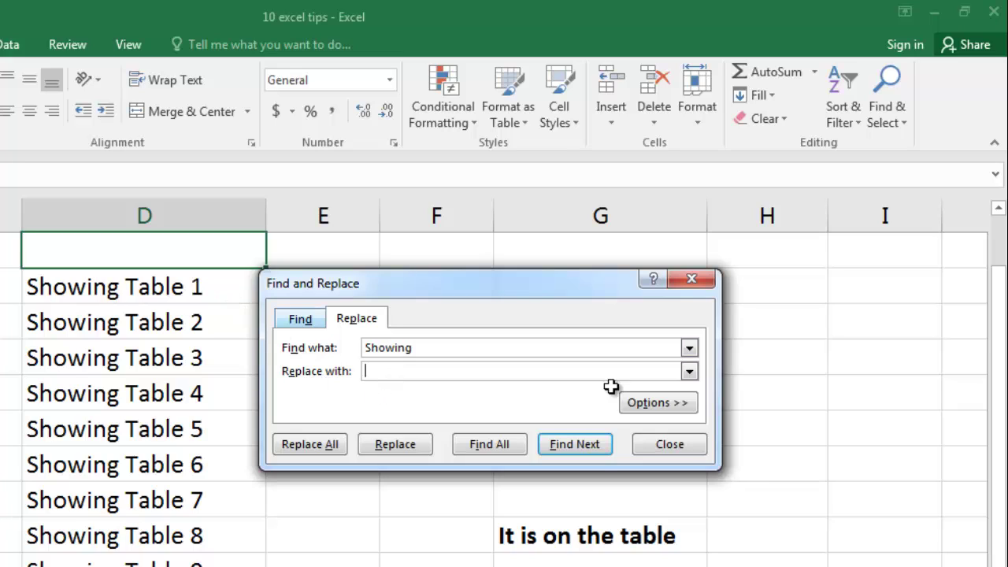
# Remove Showing from the first match, then from all remaining cells in column D.
pyautogui.click(589, 451)
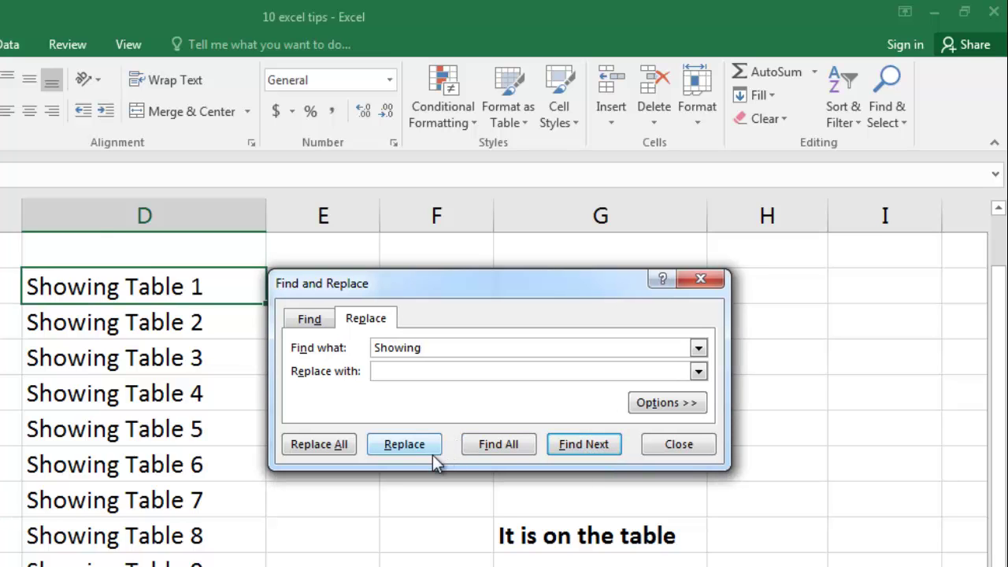
pyautogui.click(402, 454)
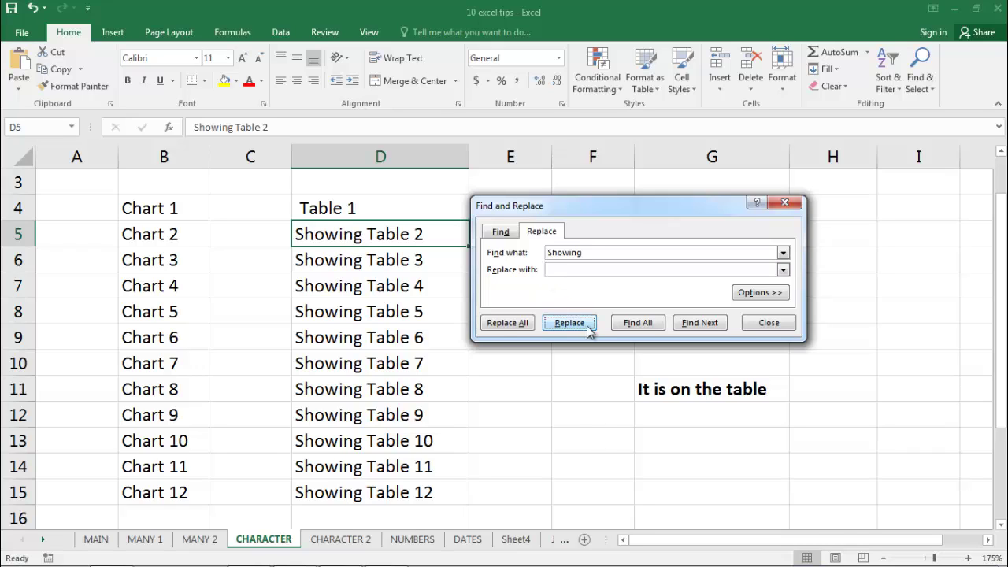
pyautogui.click(508, 325)
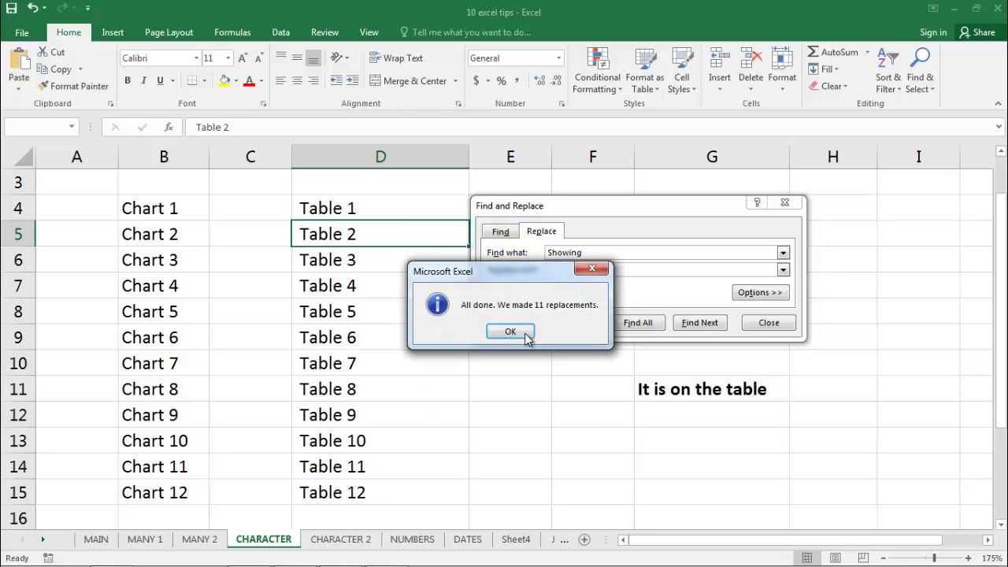
pyautogui.click(508, 330)
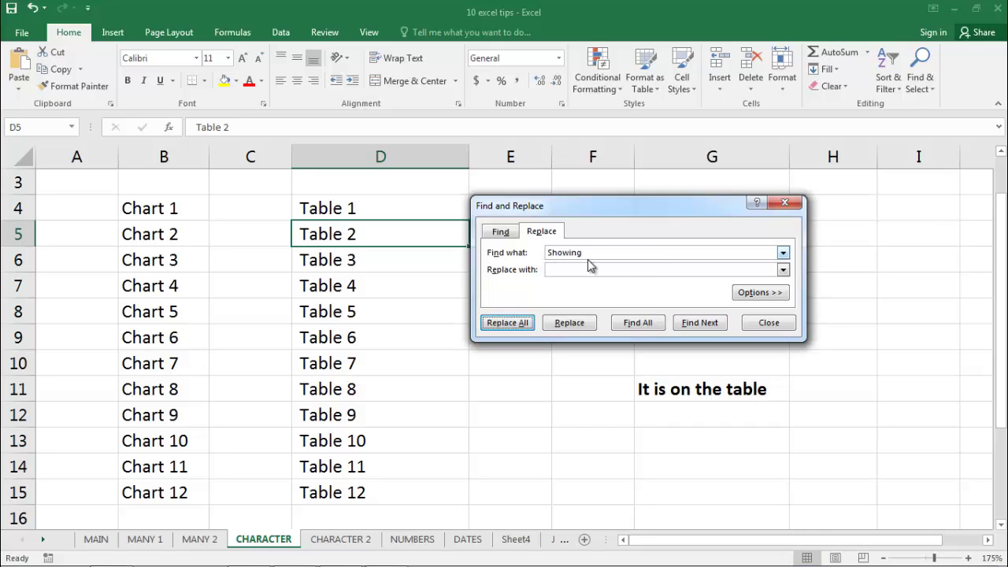
# Replace all occurrences of Table with nothing, leaving just the numbers 1–12 in column D.
pyautogui.moveTo(591, 252); pyautogui.dragTo(508, 252)
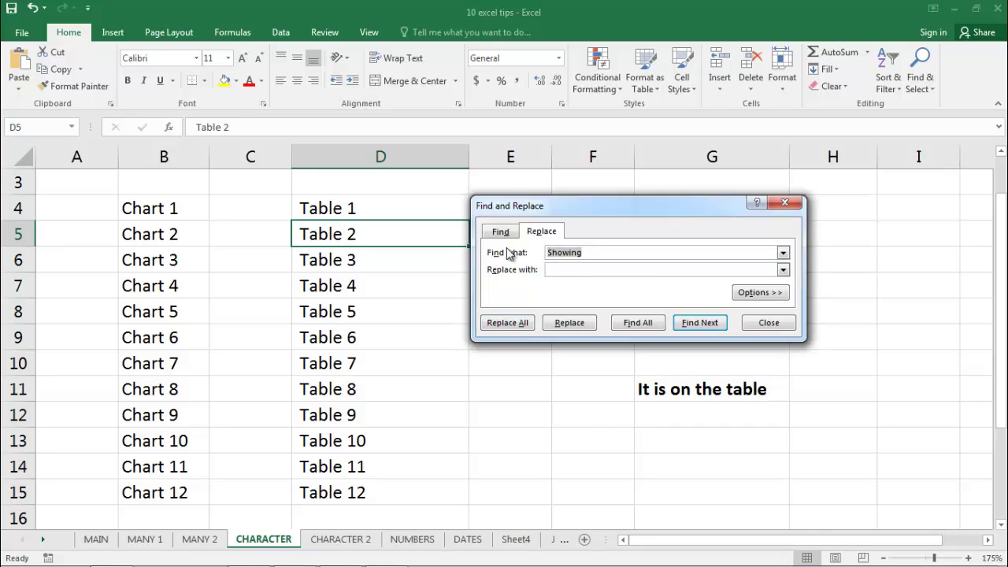
pyautogui.write('Table')
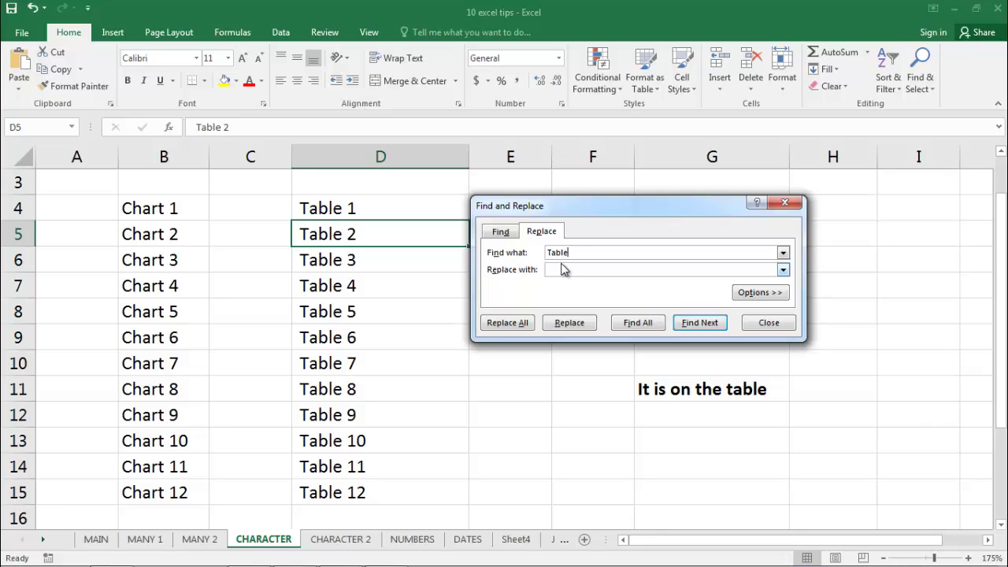
pyautogui.click(516, 325)
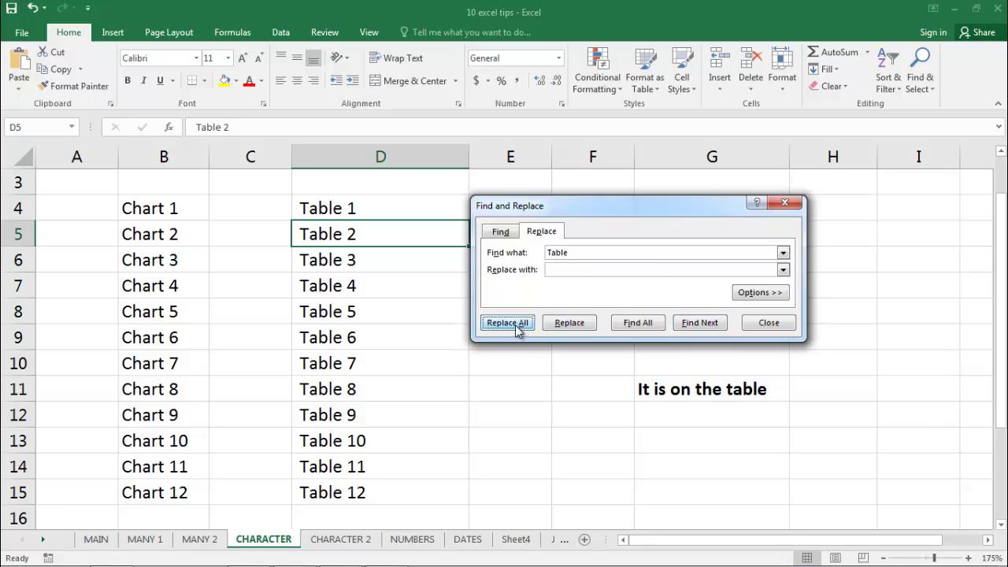
pyautogui.click(510, 332)
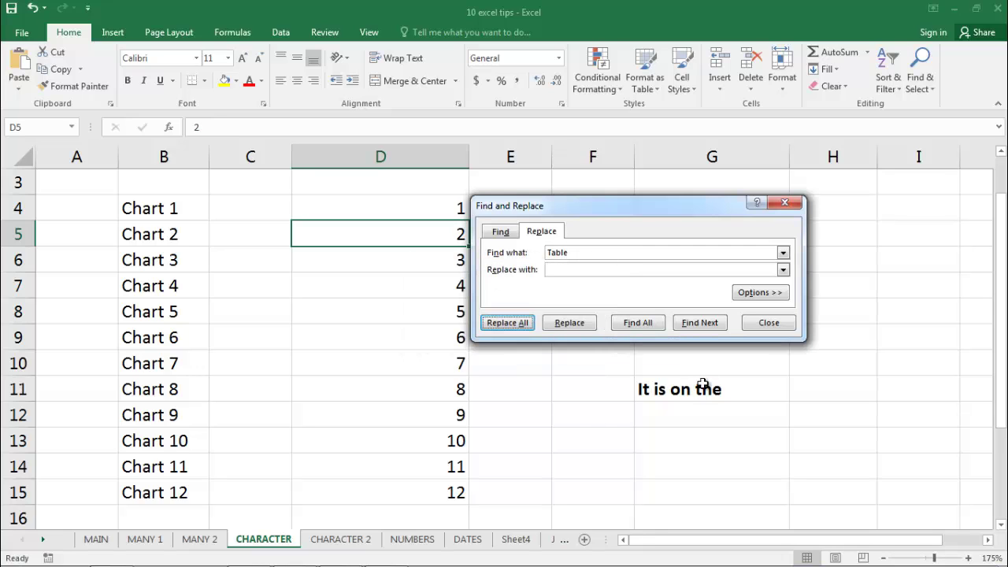
pyautogui.moveTo(675, 210); pyautogui.dragTo(758, 225)
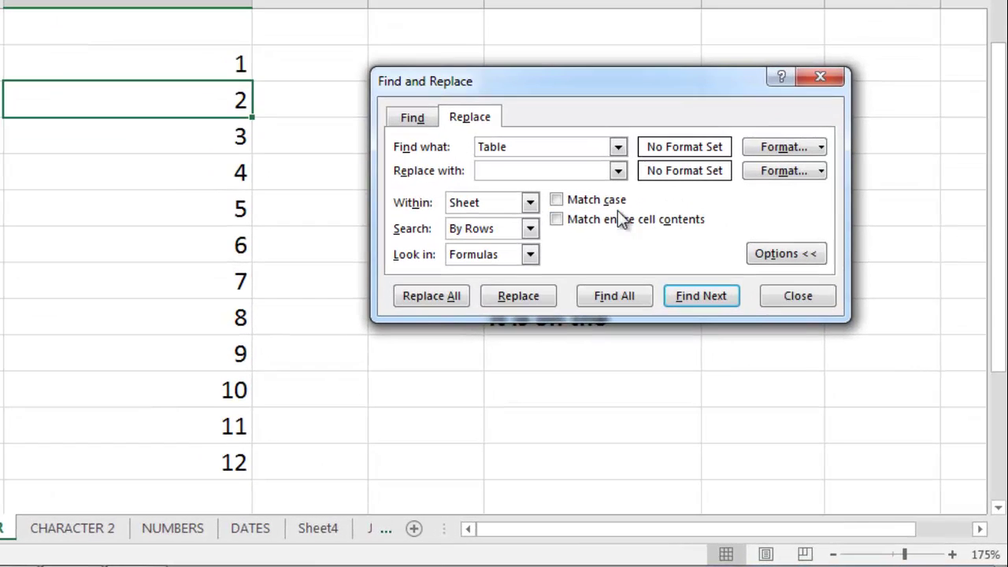
# Set the search scope to Workbook with Find what Chart, and review the CHARACTER 2 sheet.
pyautogui.click(530, 203)
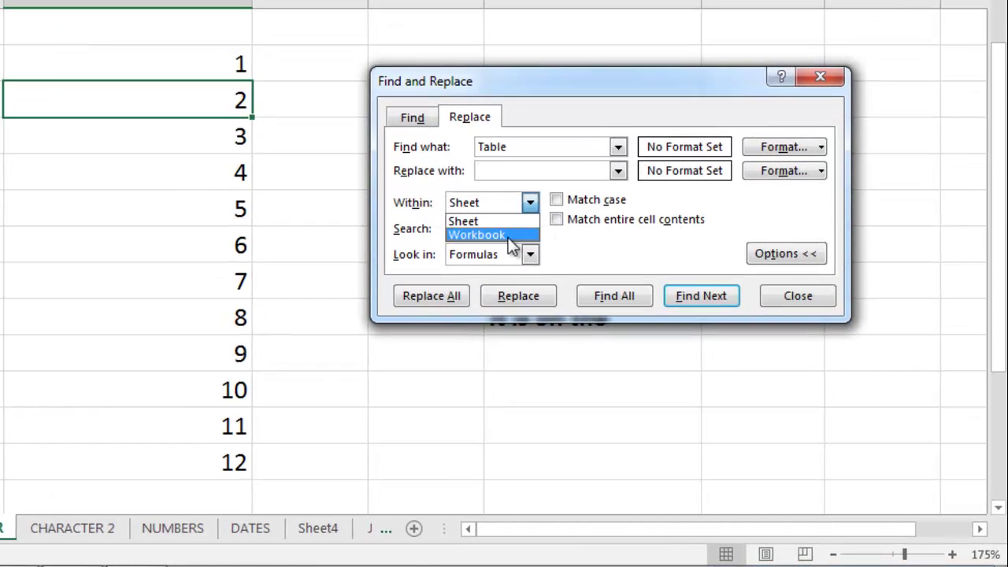
pyautogui.click(513, 235)
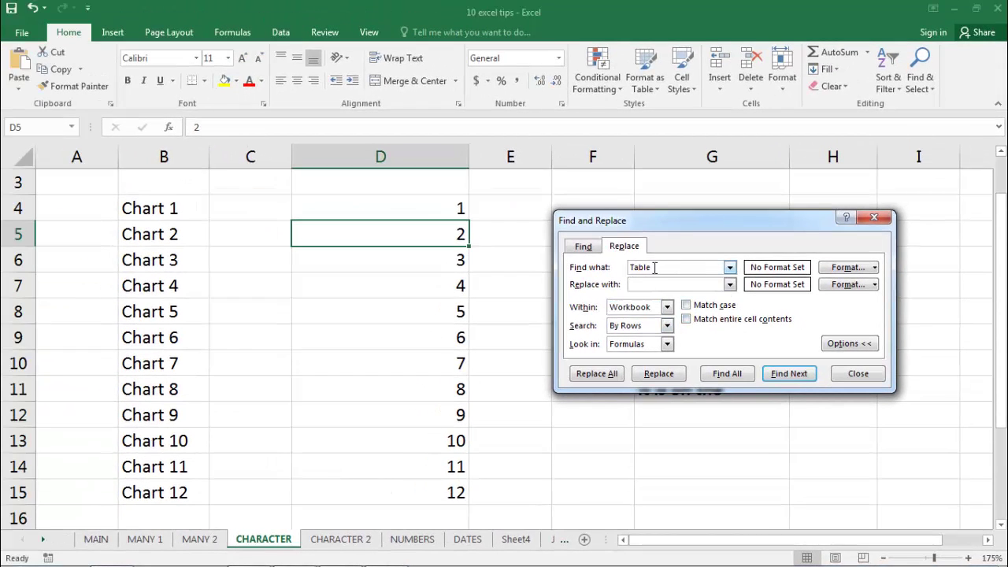
pyautogui.moveTo(657, 268); pyautogui.dragTo(583, 273)
pyautogui.write('Chart')
pyautogui.write('Table')
pyautogui.click(359, 541)
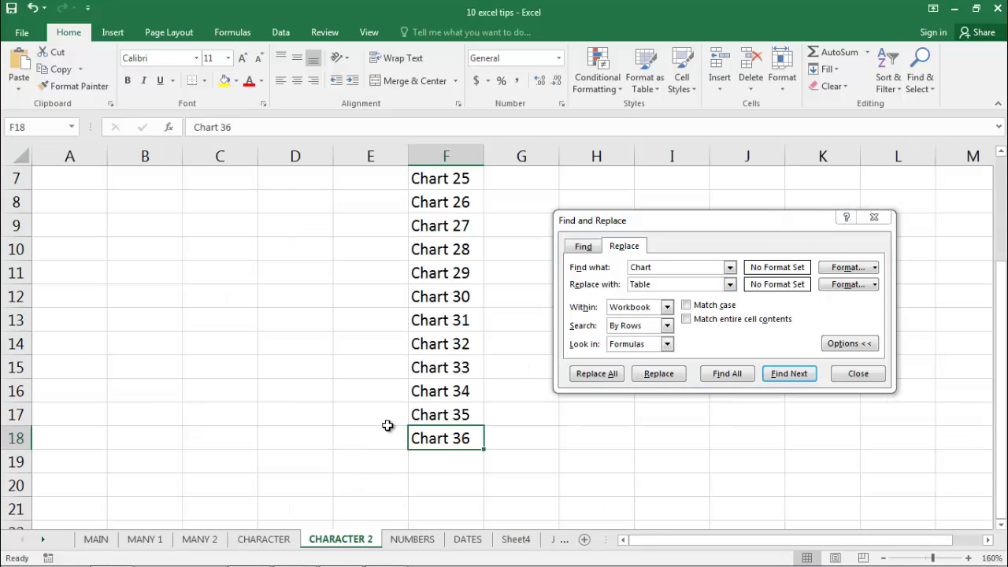
pyautogui.scroll(2, 450, 423)
pyautogui.scroll(-2, 457, 311)
pyautogui.click(287, 542)
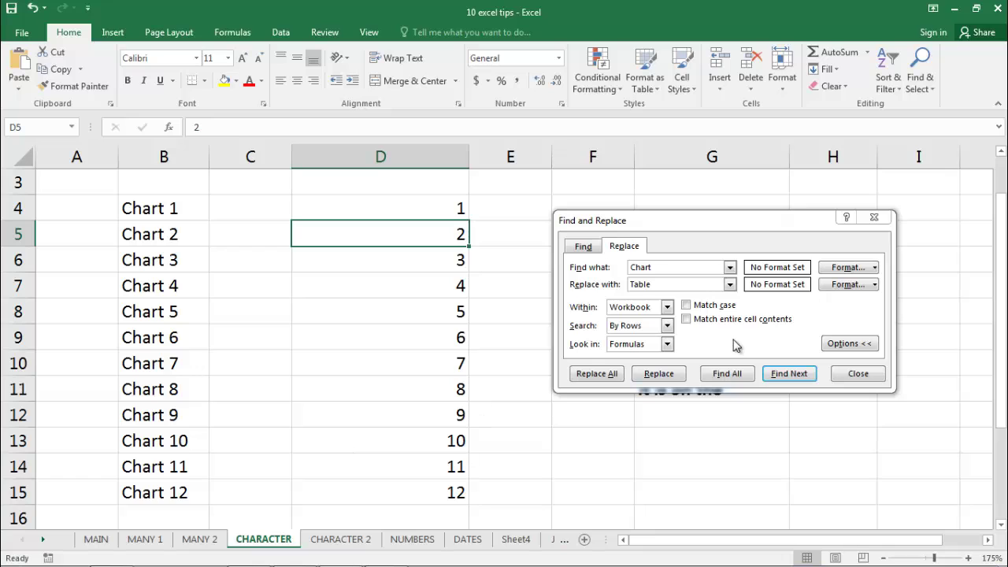
# Replace every Chart with Table across the workbook and confirm the change on CHARACTER 2.
pyautogui.click(620, 380)
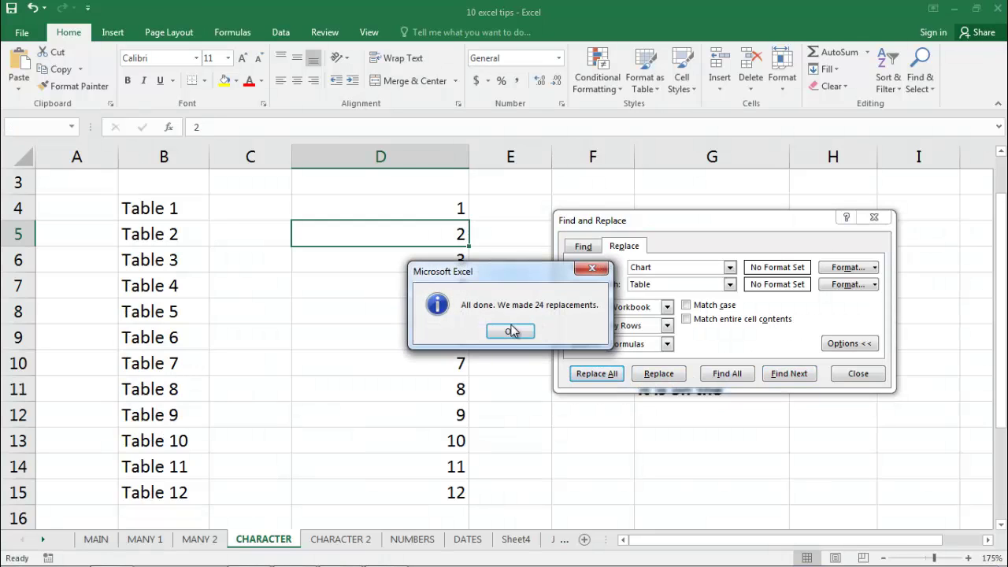
pyautogui.click(515, 331)
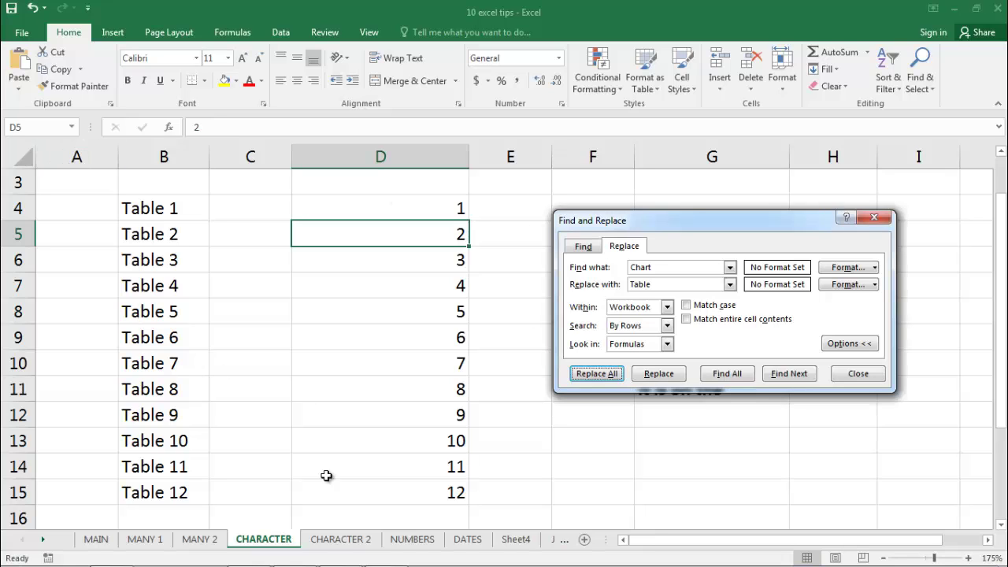
pyautogui.click(352, 541)
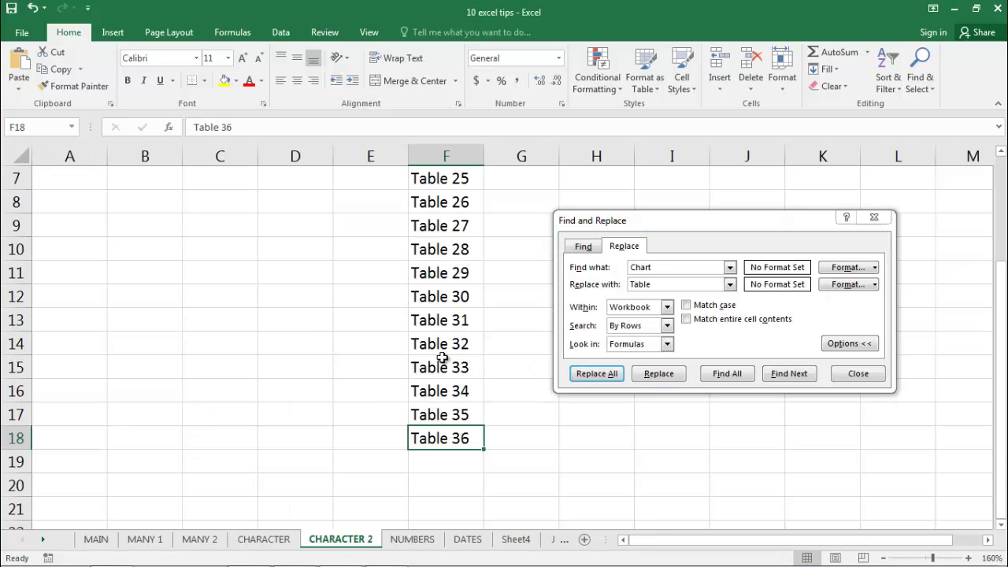
pyautogui.scroll(2, 448, 393)
pyautogui.scroll(-1, 437, 321)
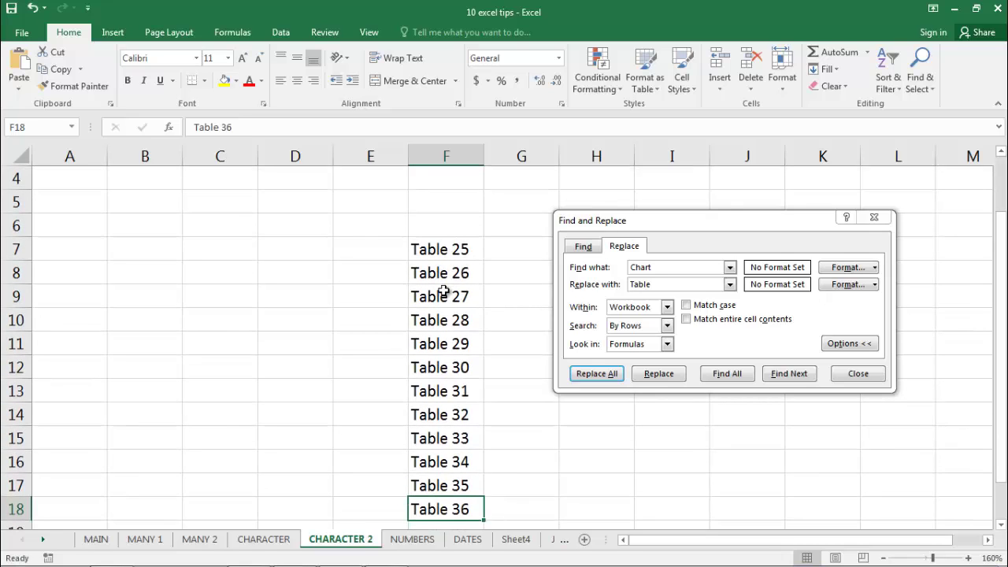
pyautogui.click(272, 542)
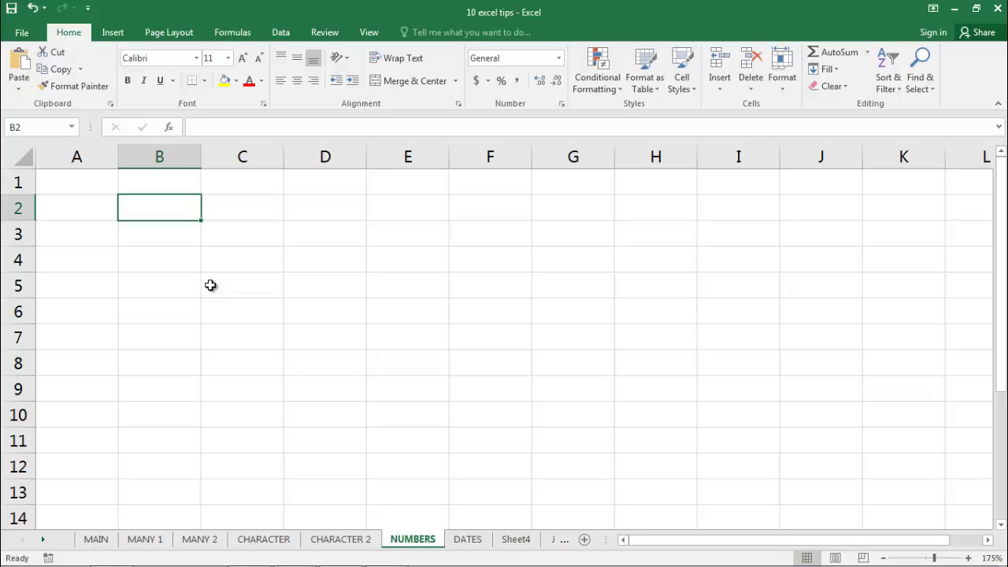
# Enter the starting value 1 in cell B2.
pyautogui.click(161, 253)
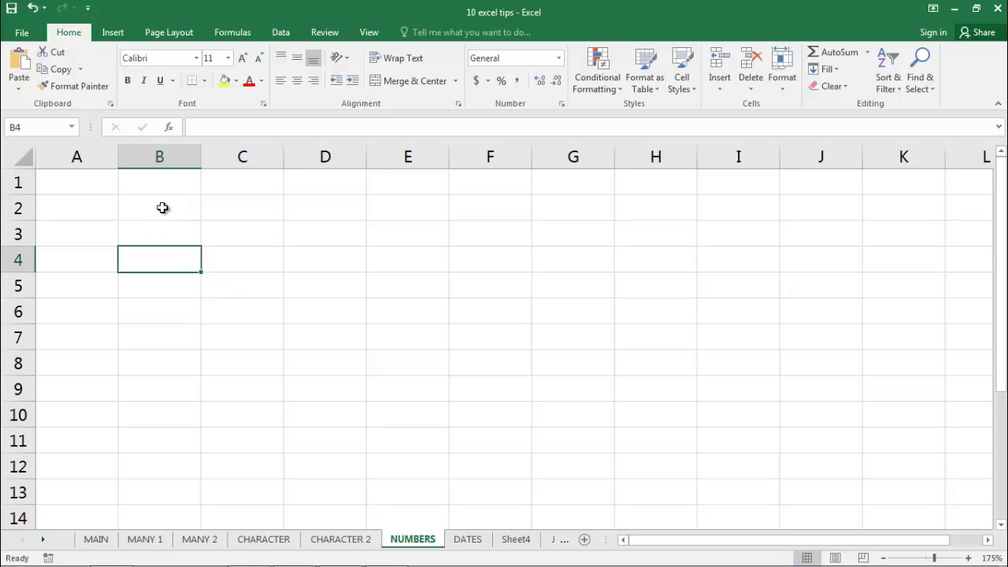
pyautogui.click(162, 207)
pyautogui.write('1')
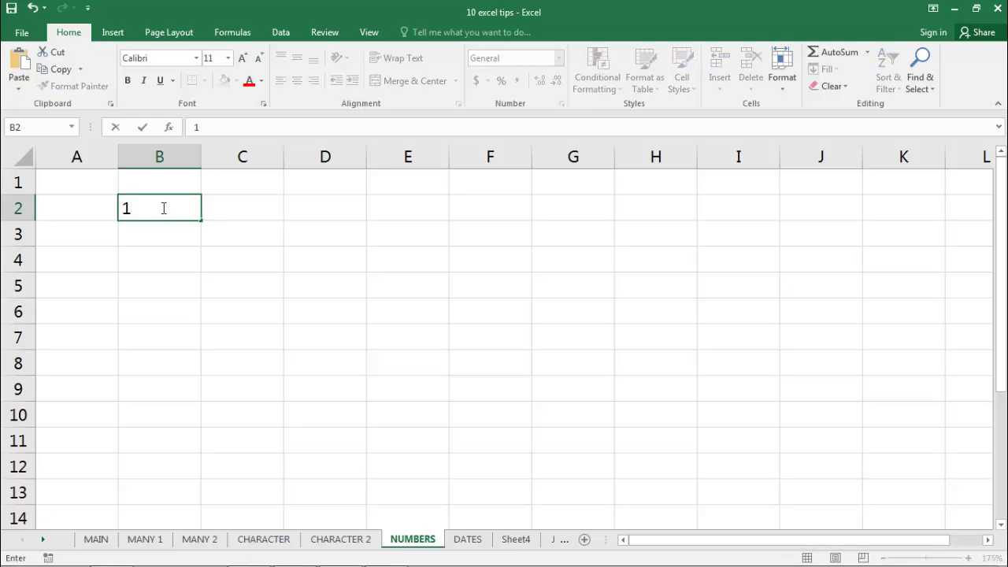
pyautogui.press('Return')
pyautogui.click(169, 208)
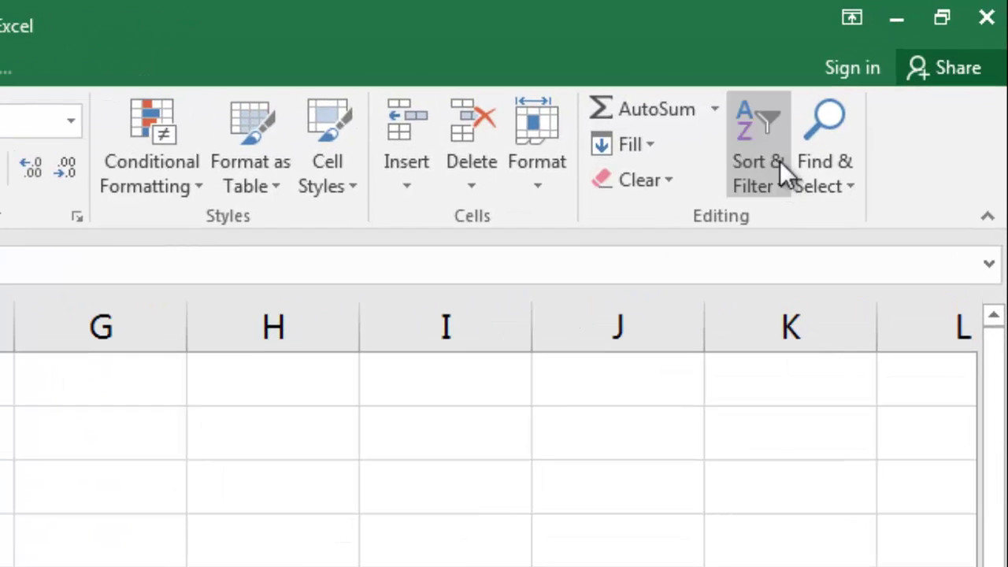
# Fill a series 1 to 10 across row 2, then undo it.
pyautogui.click(658, 145)
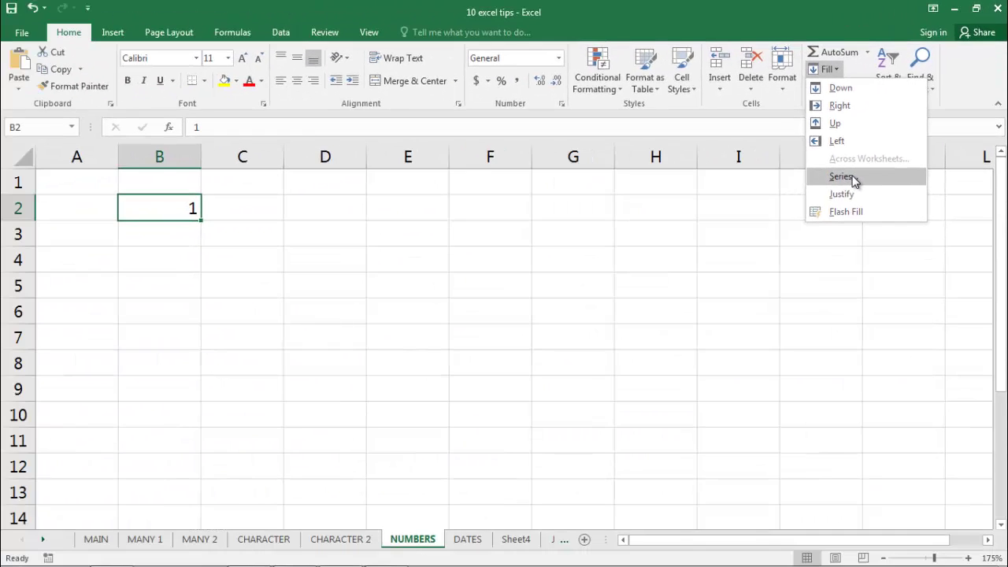
pyautogui.click(854, 179)
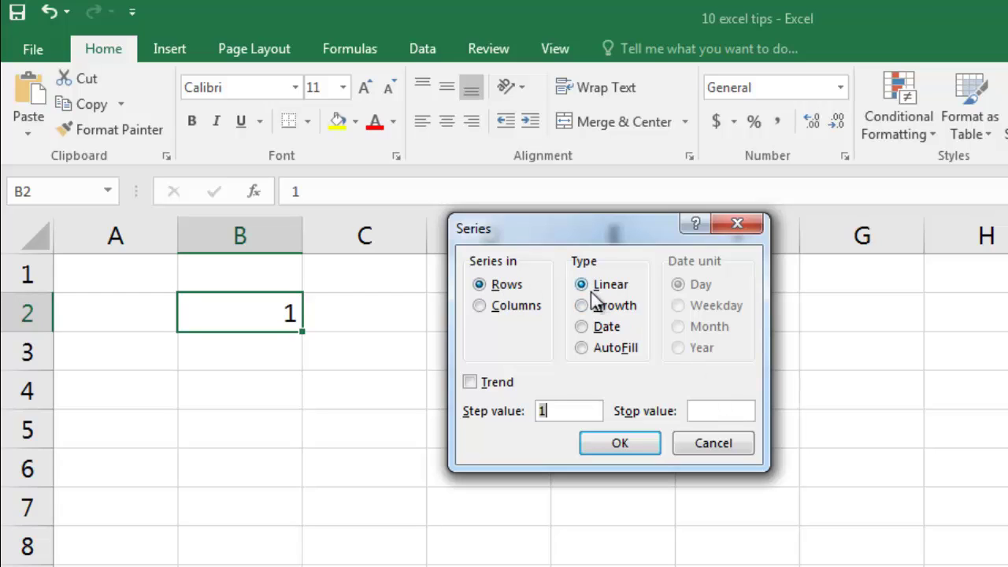
pyautogui.click(563, 411)
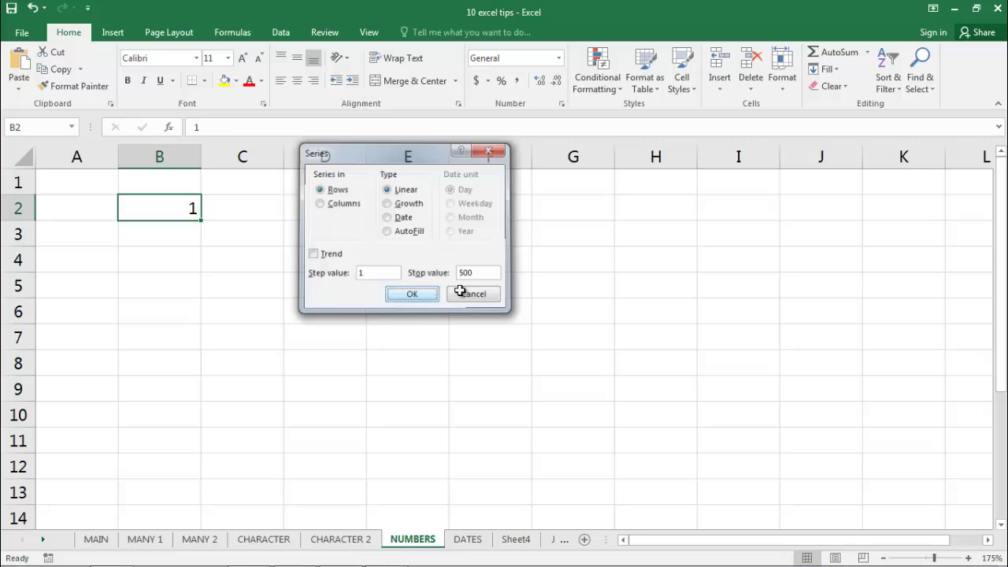
pyautogui.click(594, 423)
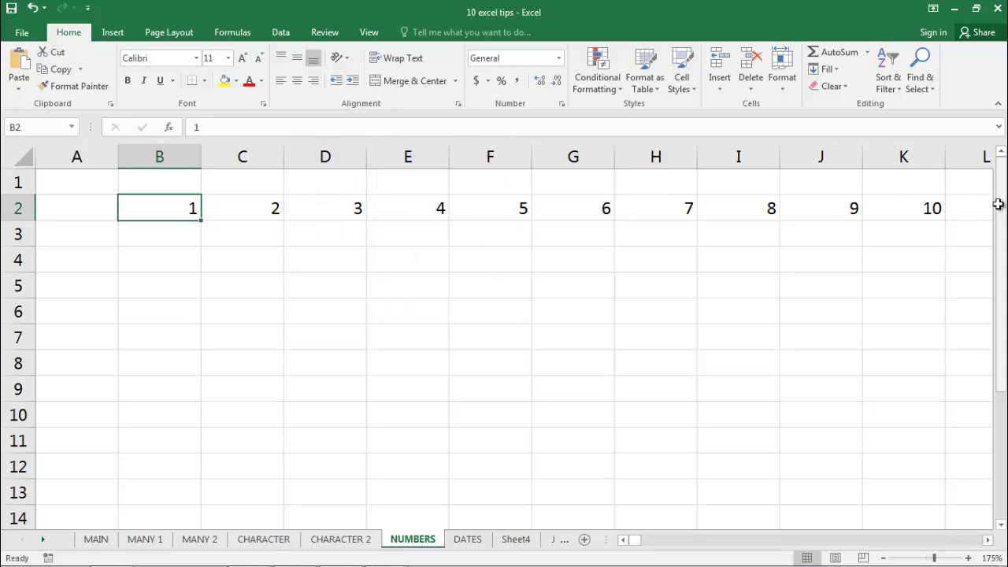
pyautogui.moveTo(638, 540)
pyautogui.mouseDown()
pyautogui.moveTo(752, 538)
pyautogui.moveTo(743, 543)
pyautogui.mouseUp()
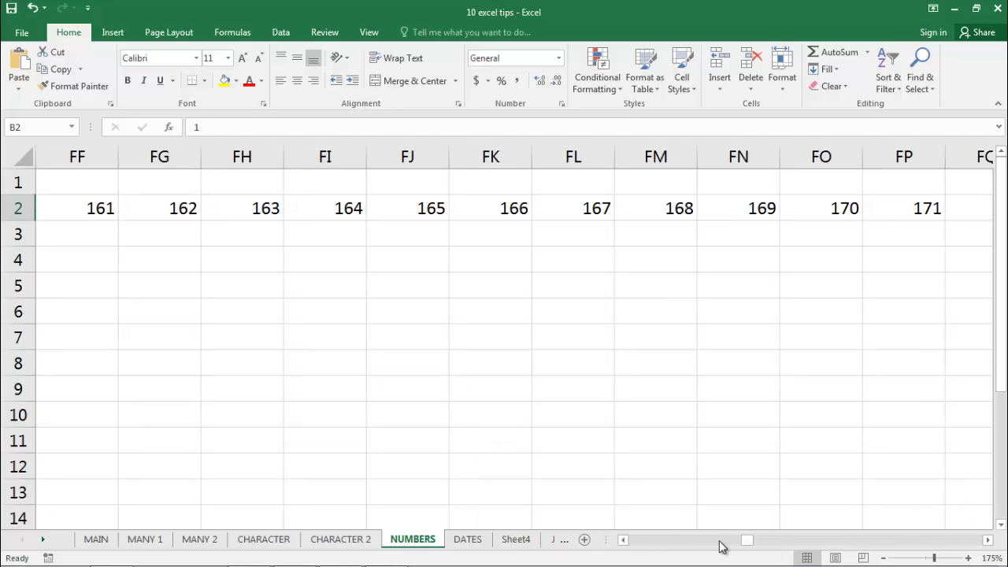
pyautogui.moveTo(747, 543); pyautogui.dragTo(621, 541)
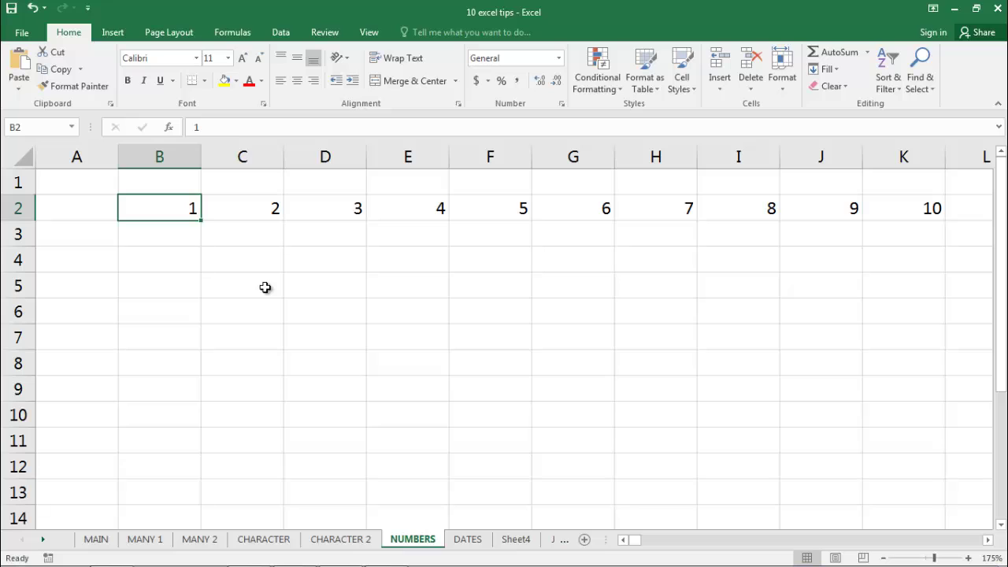
pyautogui.hotkey('ctrl', 'z')
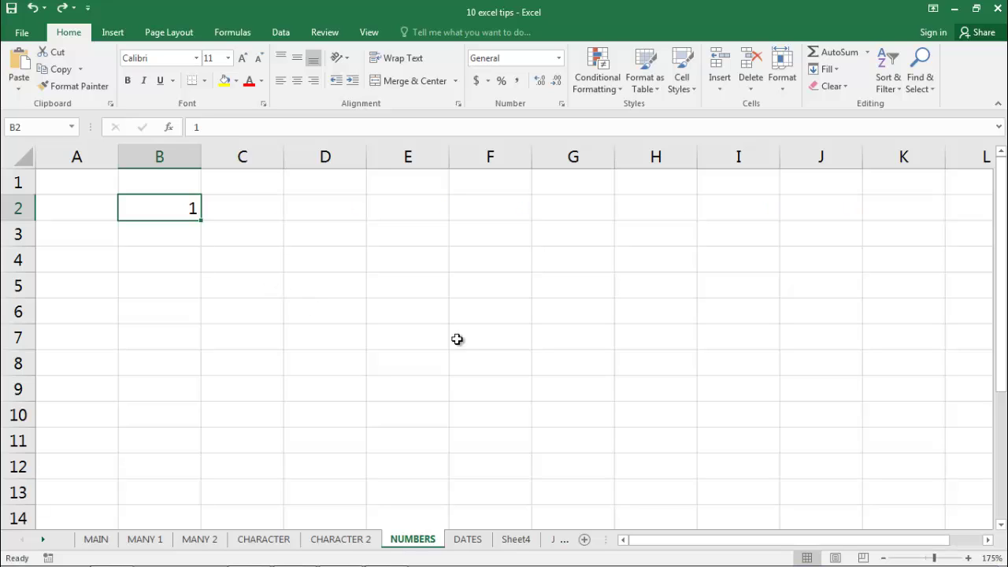
# Fill column B with odd numbers (step 2, stop 1000) as a column series, then undo it.
pyautogui.click(831, 70)
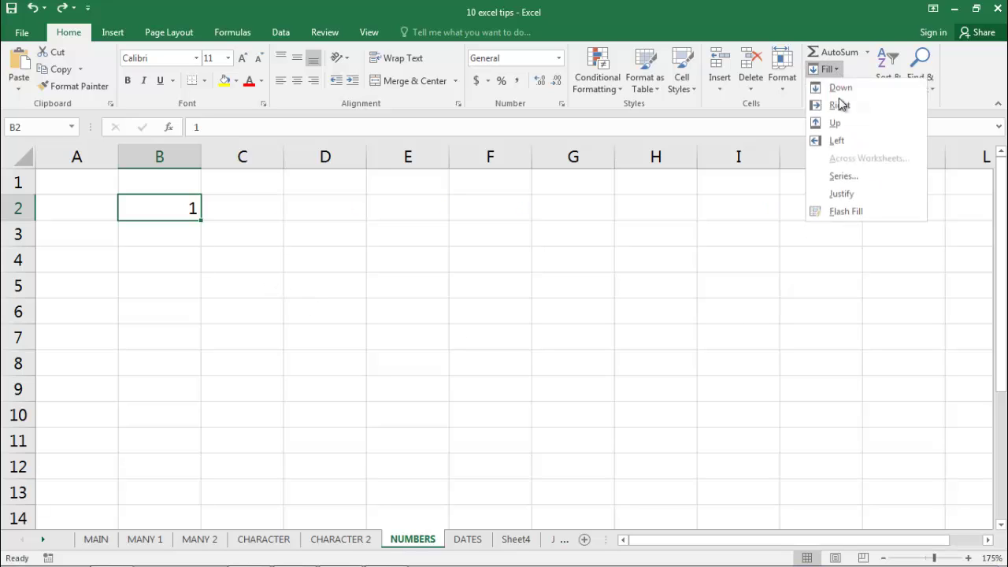
pyautogui.click(851, 176)
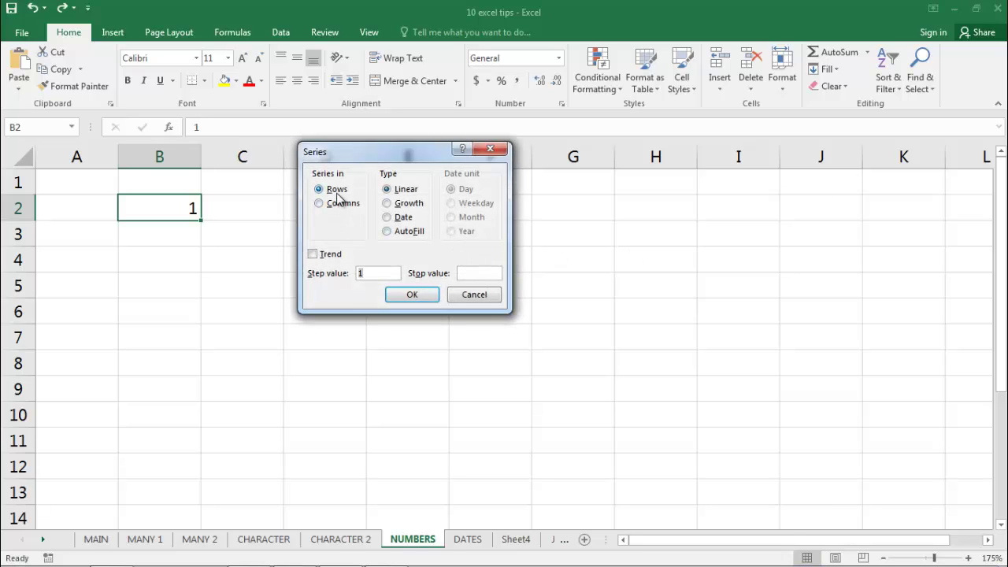
pyautogui.click(331, 206)
pyautogui.write('1000')
pyautogui.click(417, 297)
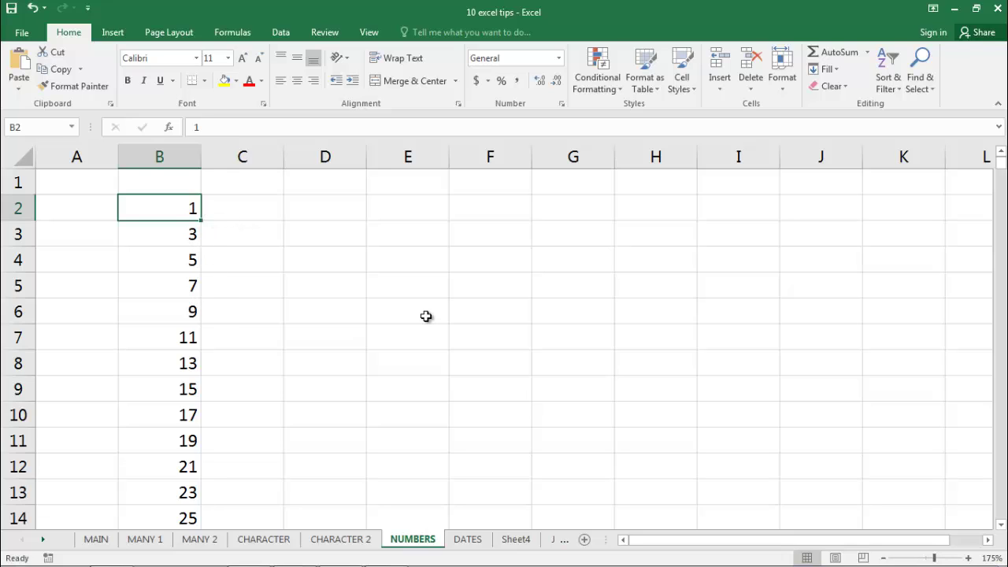
pyautogui.hotkey('ctrl', 'z')
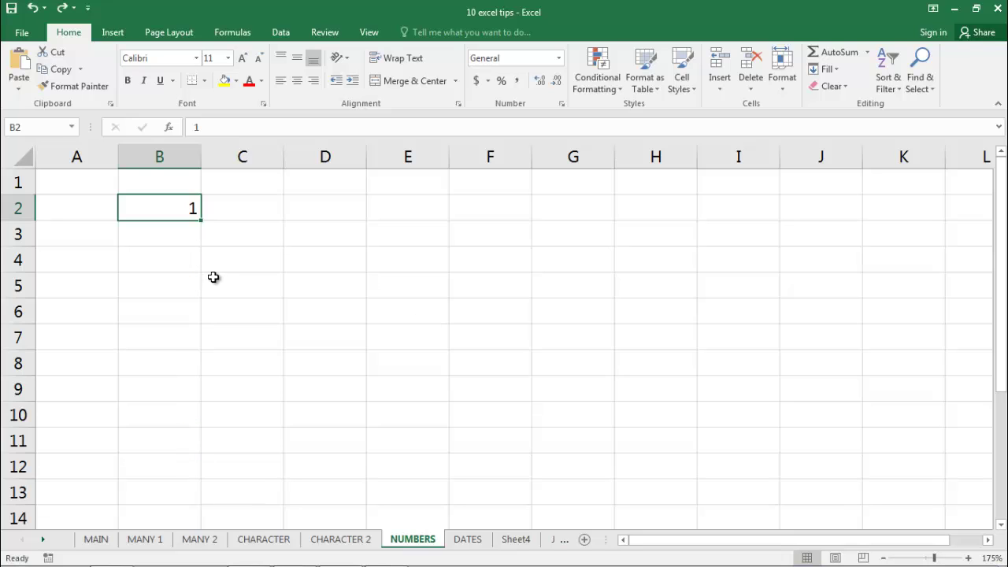
# Enter the starting value 5 in cell B2.
pyautogui.click(214, 277)
pyautogui.click(191, 209)
pyautogui.write('5')
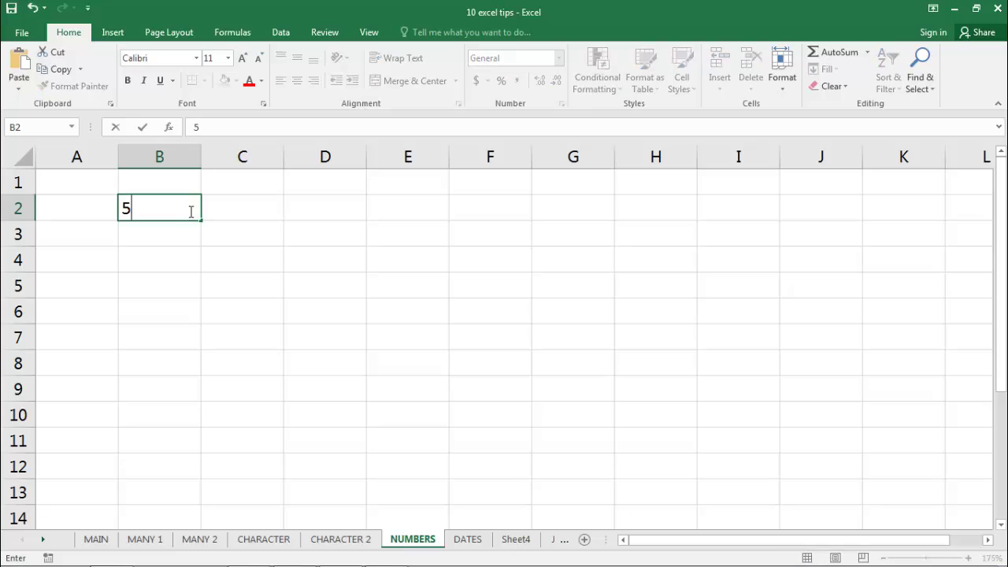
pyautogui.press('Down')
pyautogui.press('Down')
pyautogui.press('Down')
pyautogui.press('Up')
pyautogui.press('Up')
pyautogui.press('Up')
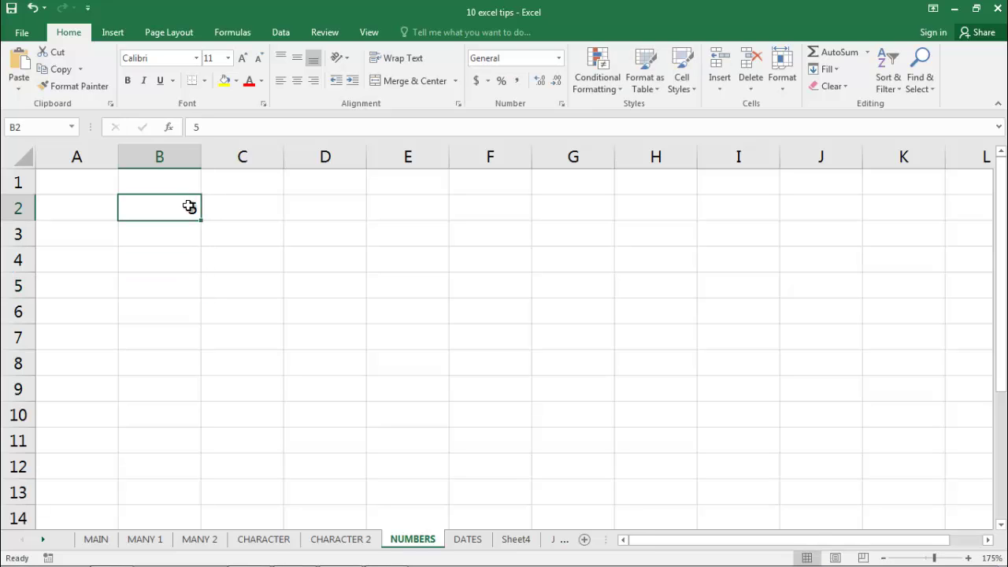
# Fill a column series with step 5 down column B, then move to the DATES sheet.
pyautogui.click(845, 74)
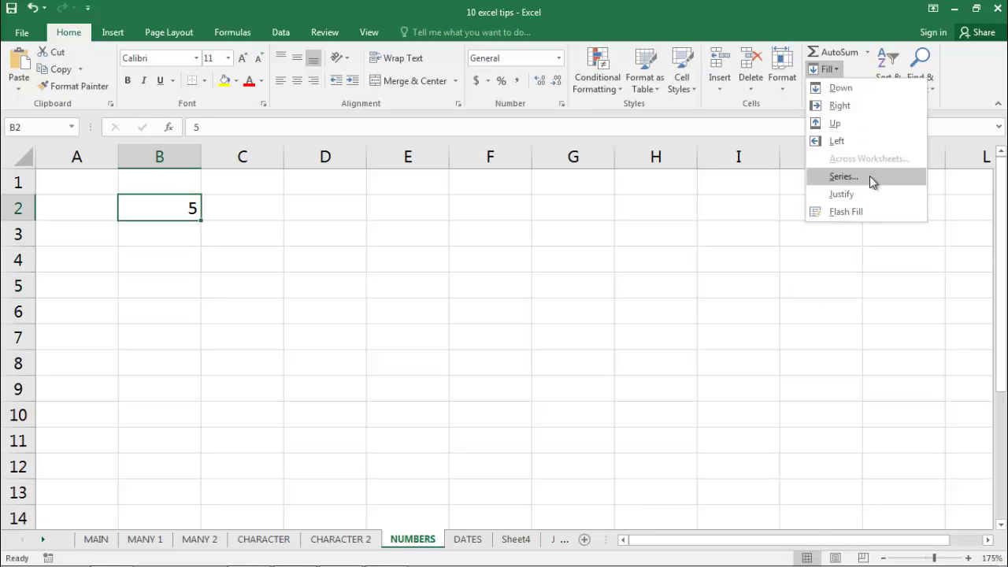
pyautogui.click(860, 178)
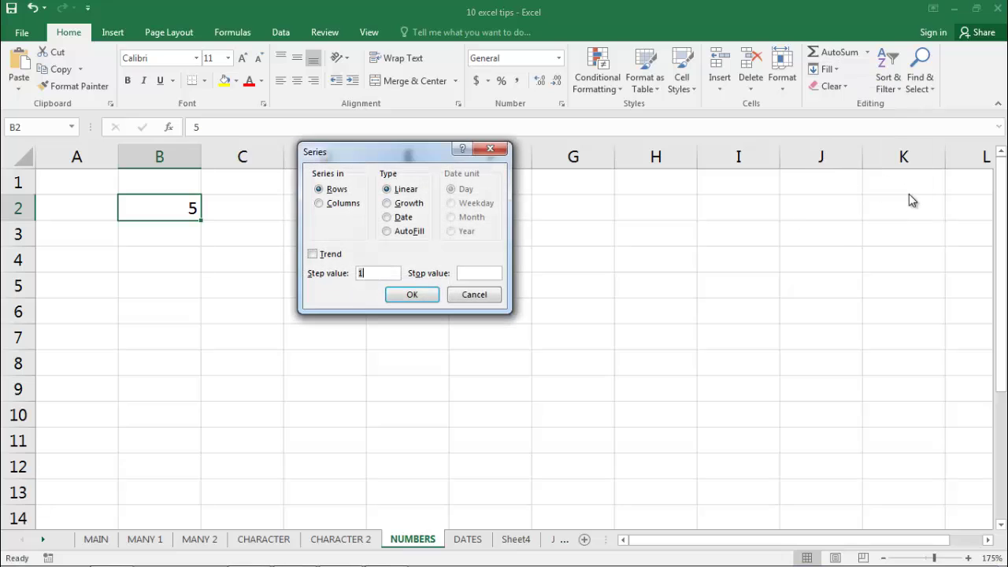
pyautogui.click(336, 203)
pyautogui.click(375, 274)
pyautogui.click(382, 272)
pyautogui.click(412, 294)
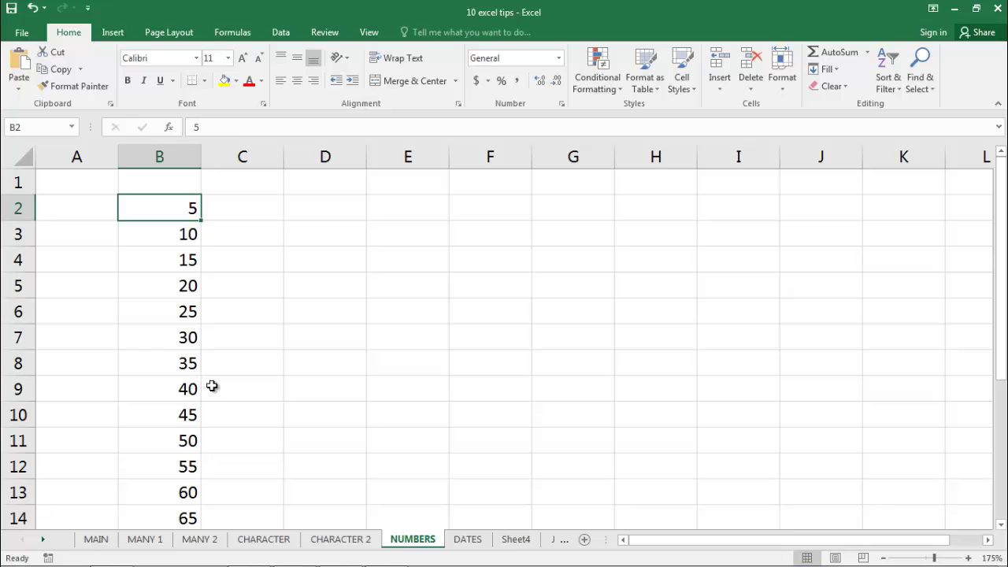
pyautogui.hotkey('ctrl', 'pagedown')
# Enter the start date 12/05/2020 in cell A3 under the Date header.
pyautogui.click(99, 233)
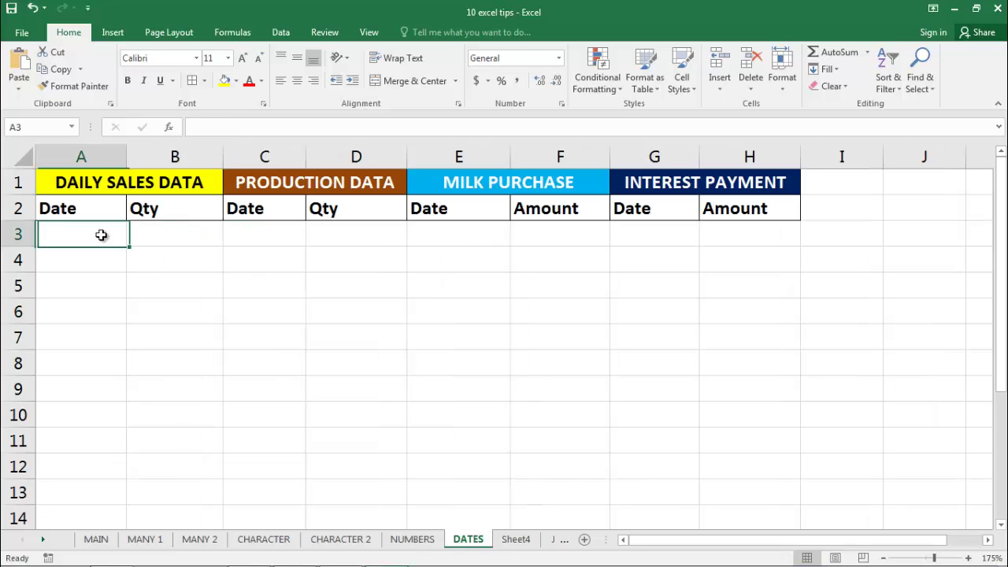
pyautogui.click(144, 289)
pyautogui.click(89, 235)
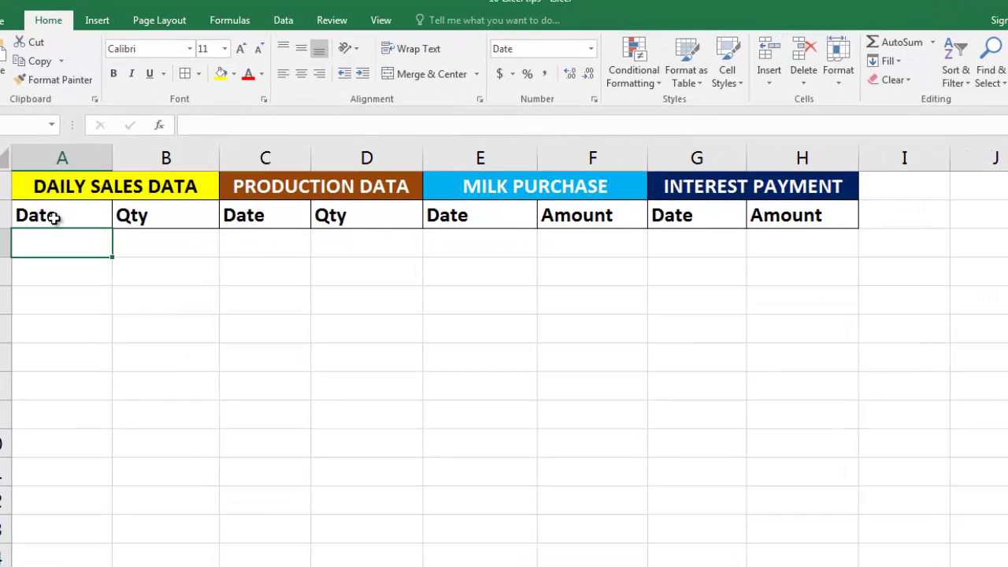
pyautogui.click(116, 209)
pyautogui.click(130, 215)
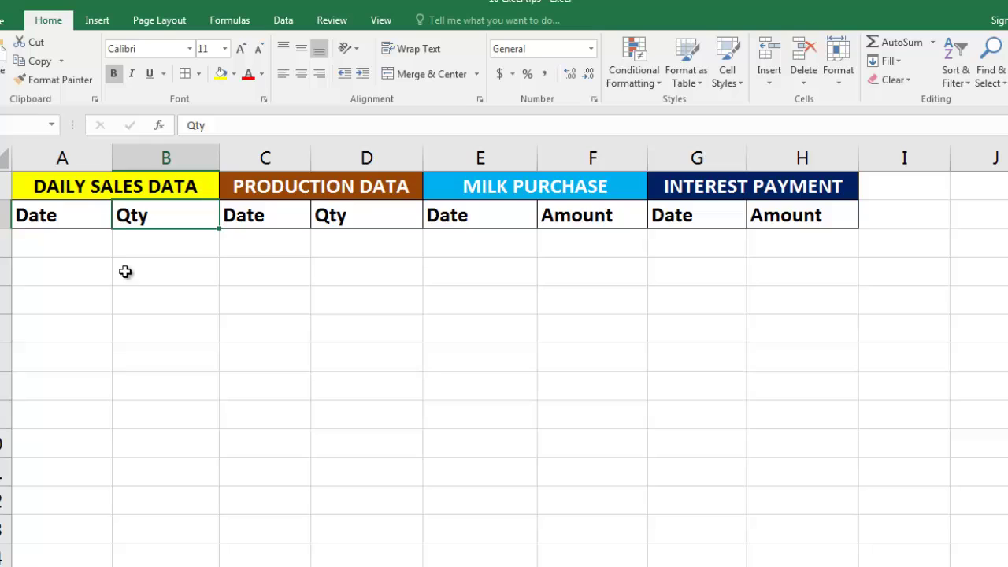
pyautogui.click(61, 246)
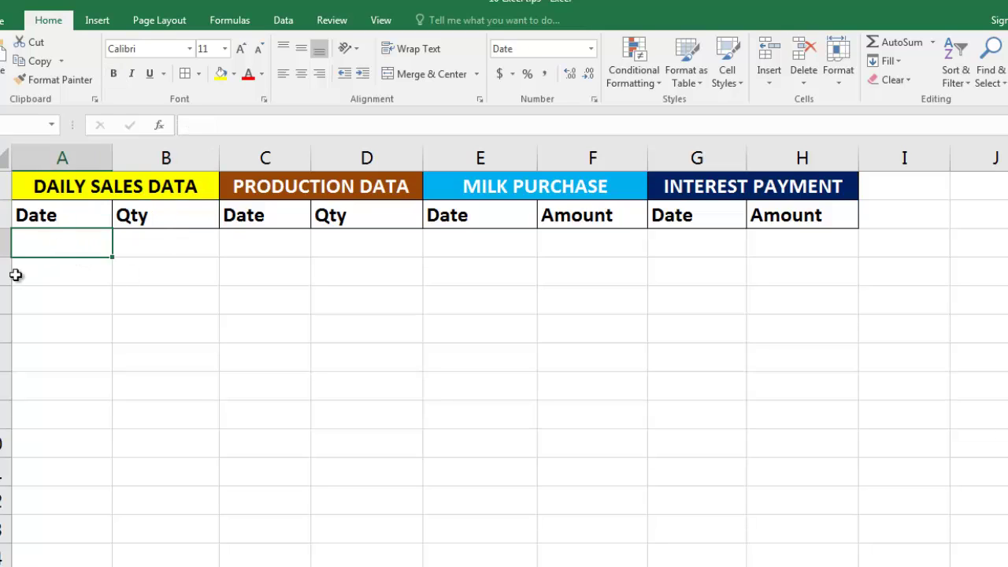
pyautogui.write('12/0')
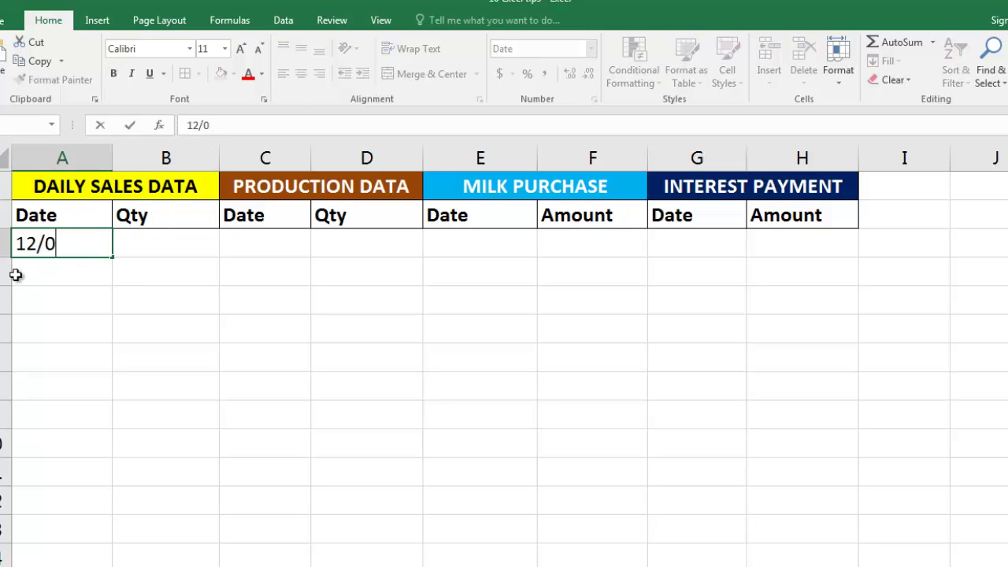
pyautogui.write('5/2020')
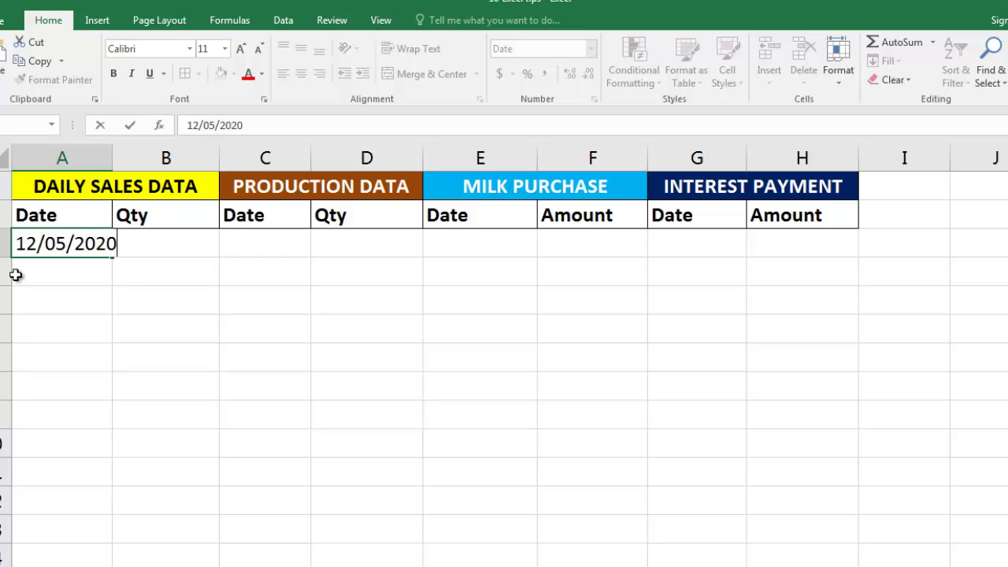
pyautogui.press('Return')
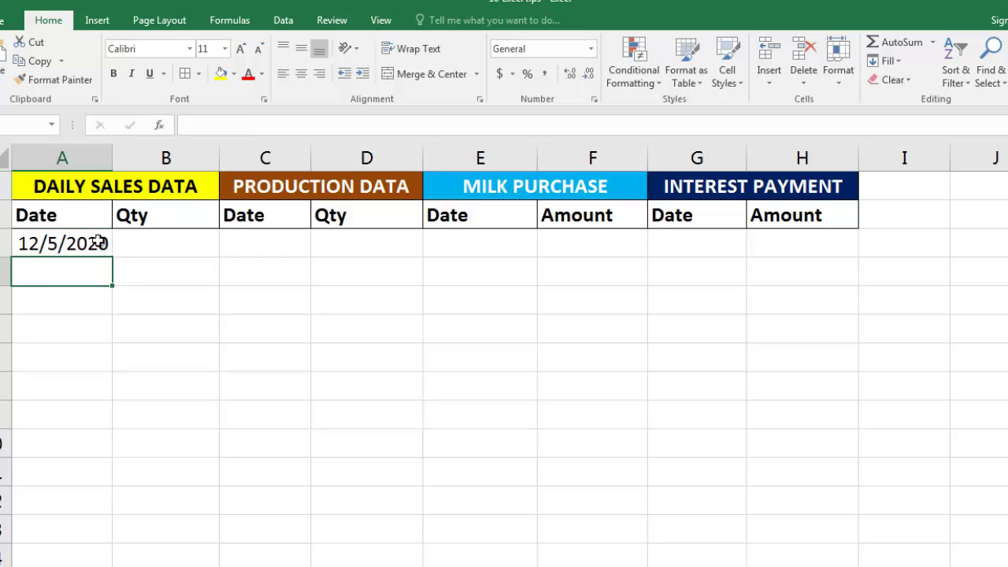
# Fill column A down with daily dates from 12/5/2020 via Fill > Series (Columns, Date, Day).
pyautogui.click(83, 244)
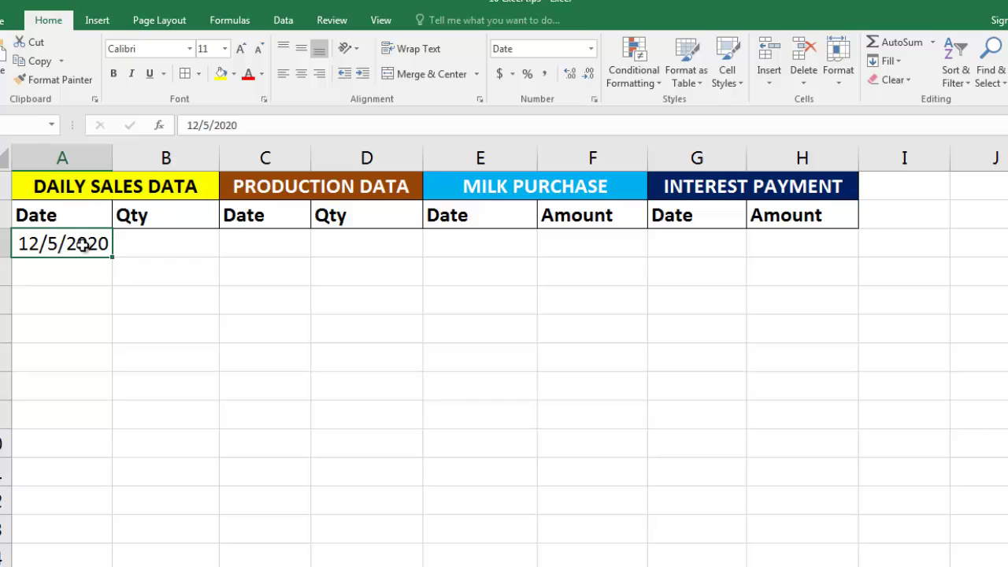
pyautogui.click(898, 61)
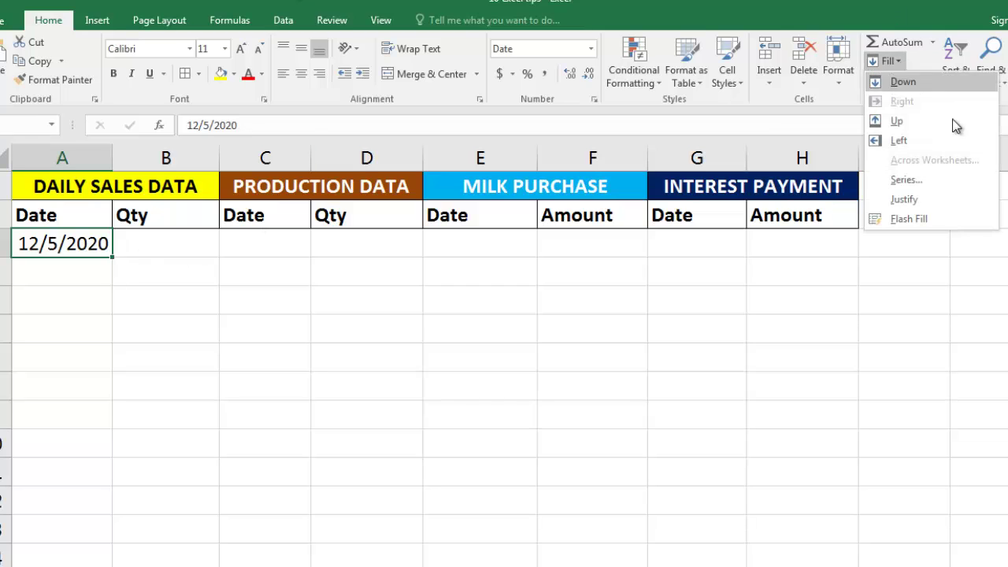
pyautogui.click(919, 182)
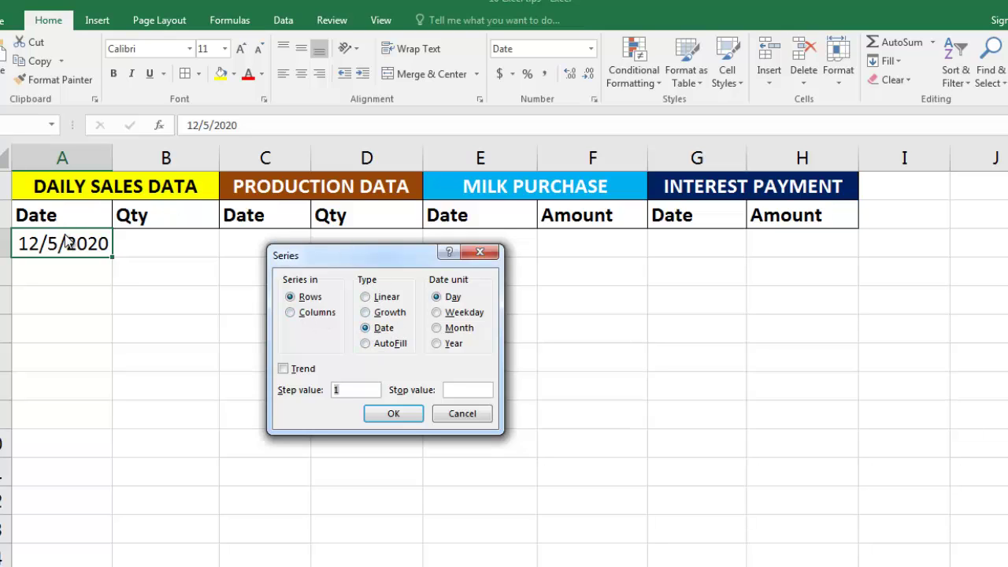
pyautogui.click(299, 315)
pyautogui.click(349, 391)
pyautogui.write('07/2020')
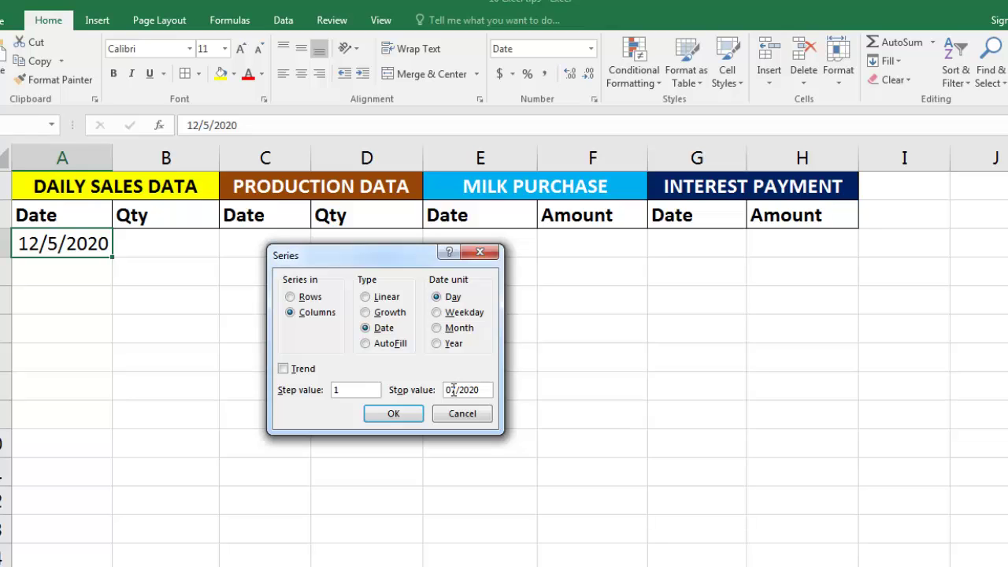
pyautogui.click(393, 413)
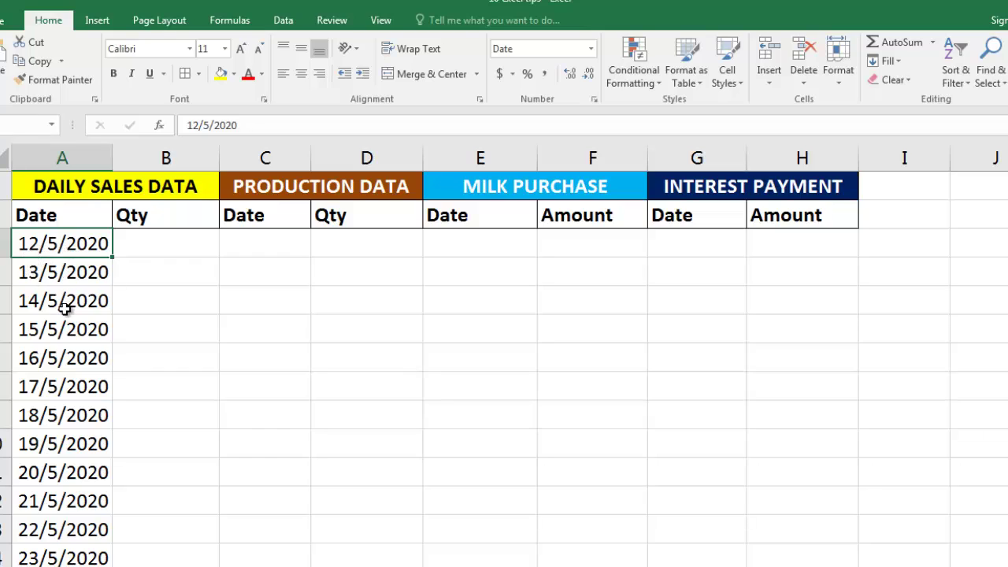
# Enter 156 as the first quantity in cell B3.
pyautogui.click(150, 243)
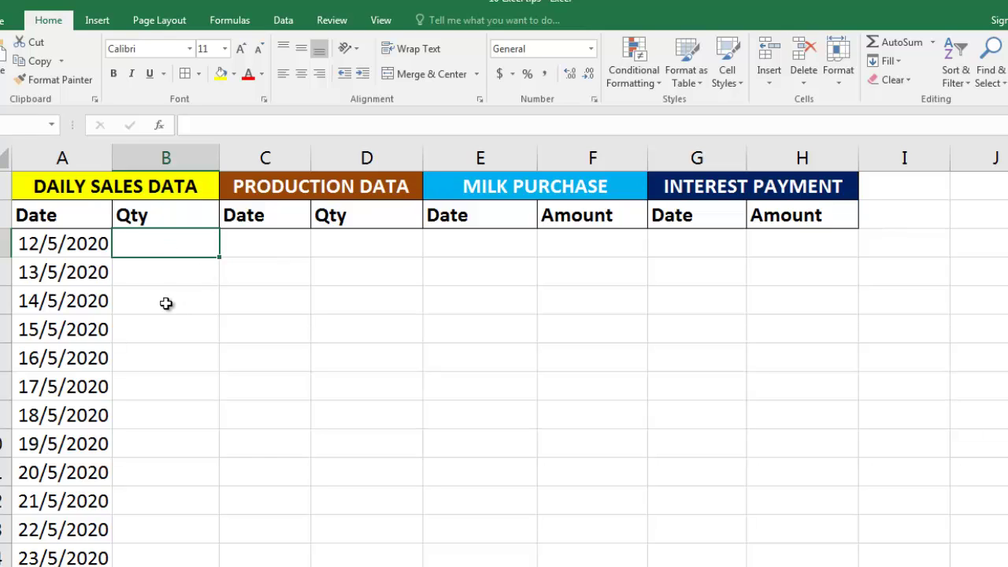
pyautogui.write('156')
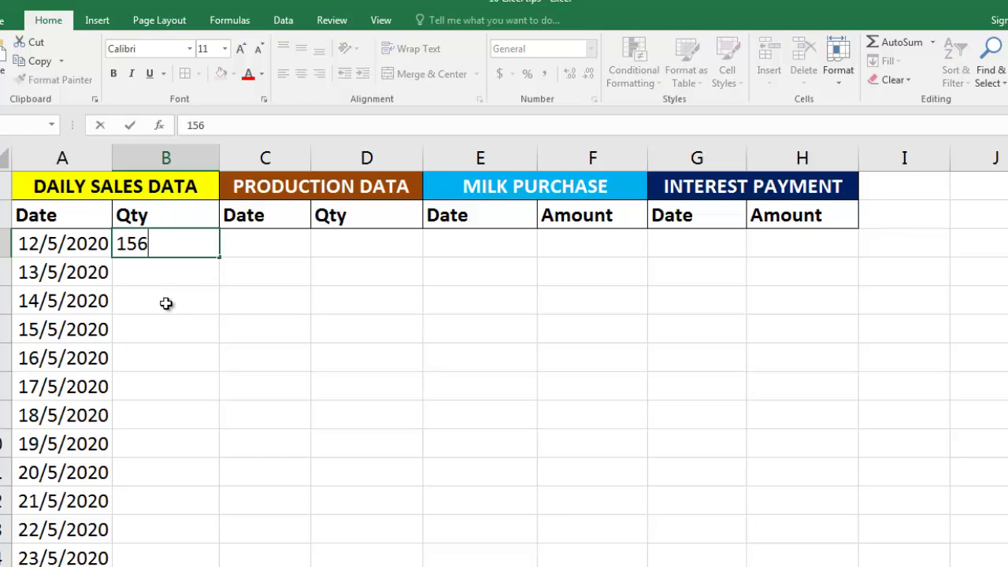
pyautogui.press('Return')
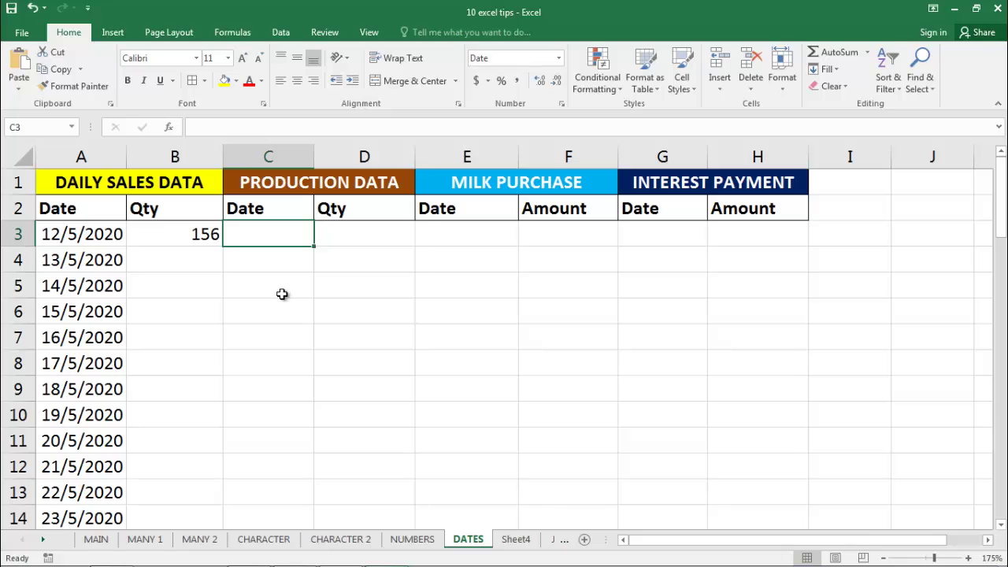
# Enter the start date 02/02/2021 in cell C3 under the Production Data Date header.
pyautogui.click(280, 291)
pyautogui.click(277, 240)
pyautogui.write('02/0')
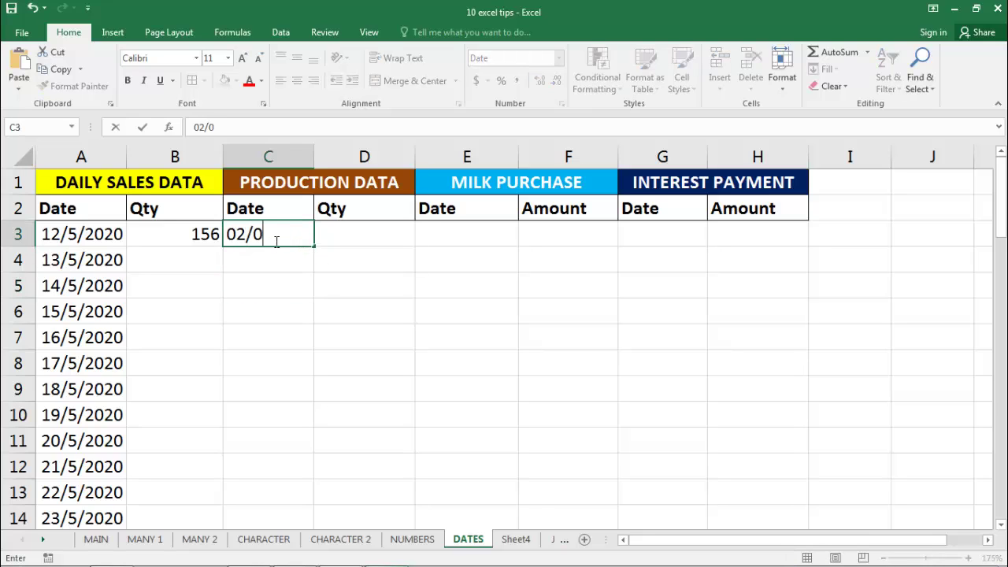
pyautogui.write('2/2021')
pyautogui.press('Return')
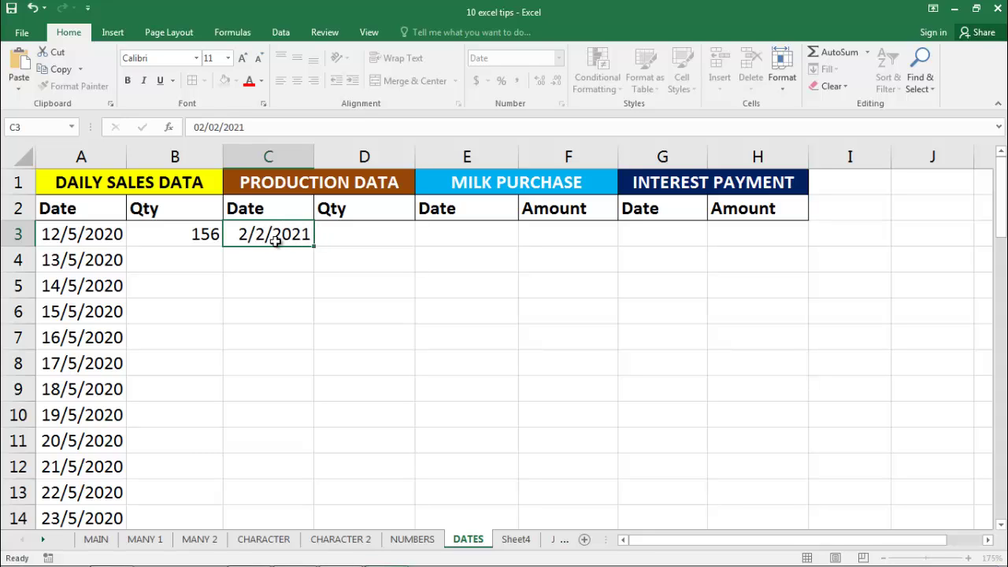
# Fill the selected C-column cells with a Weekday date series from 2/2/2021.
pyautogui.moveTo(275, 235); pyautogui.dragTo(282, 545)
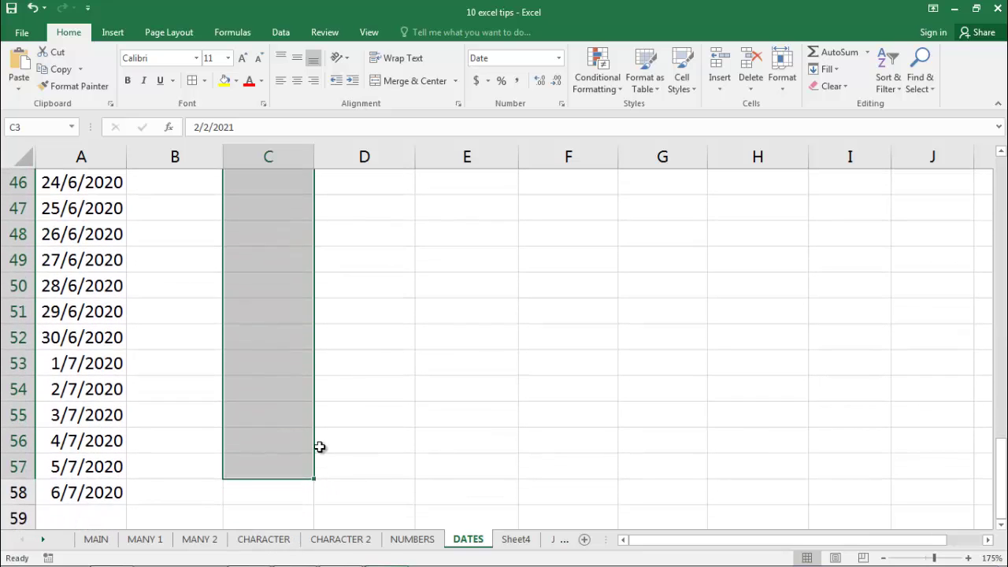
pyautogui.moveTo(282, 545); pyautogui.dragTo(319, 440)
pyautogui.scroll(10, 319, 440)
pyautogui.scroll(1, 319, 439)
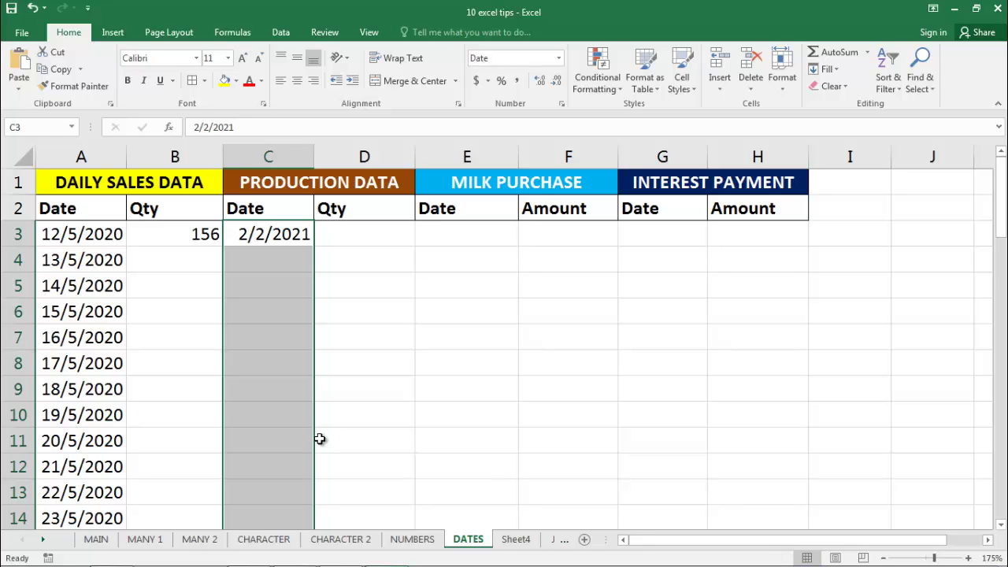
pyautogui.click(825, 69)
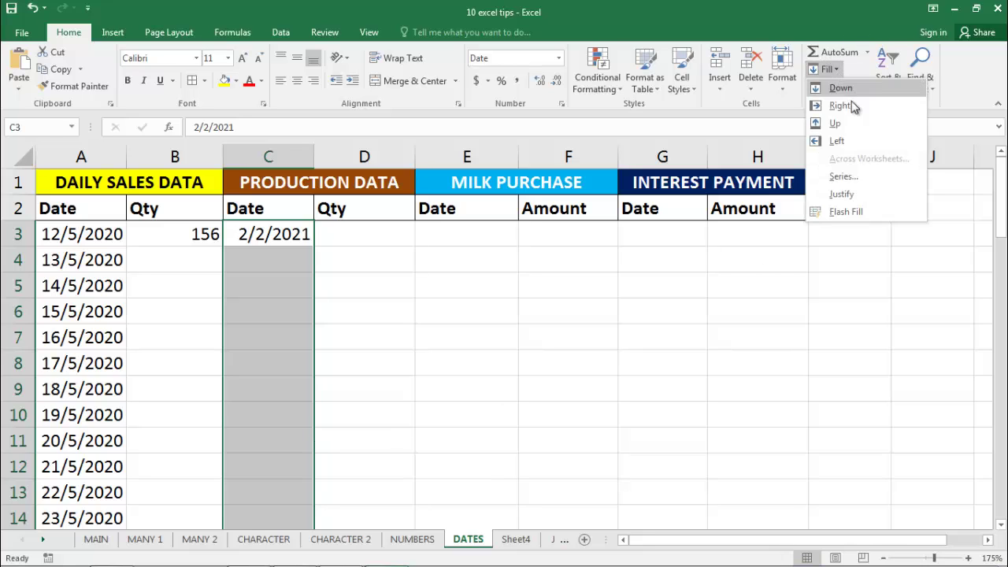
pyautogui.click(843, 177)
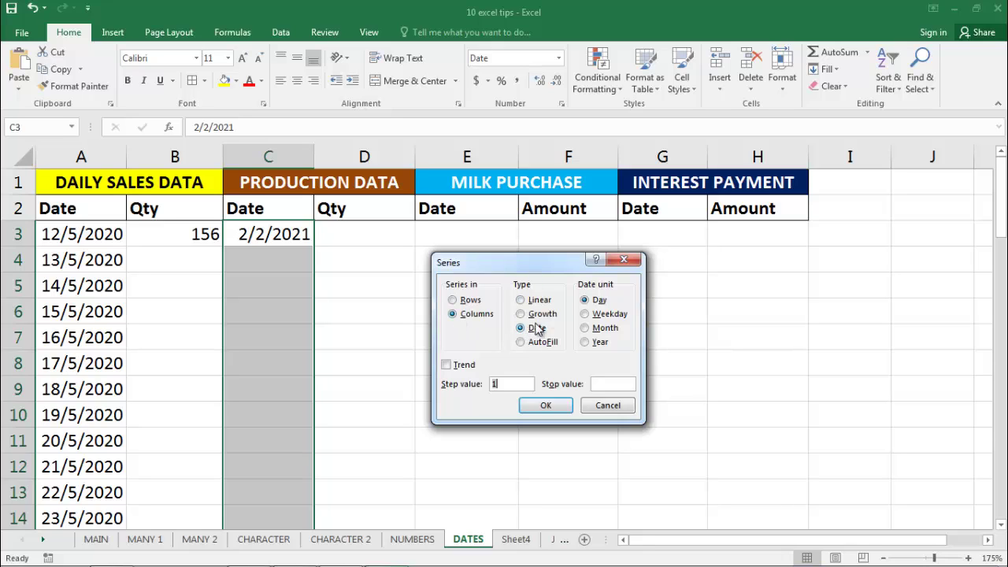
pyautogui.click(594, 317)
pyautogui.click(556, 407)
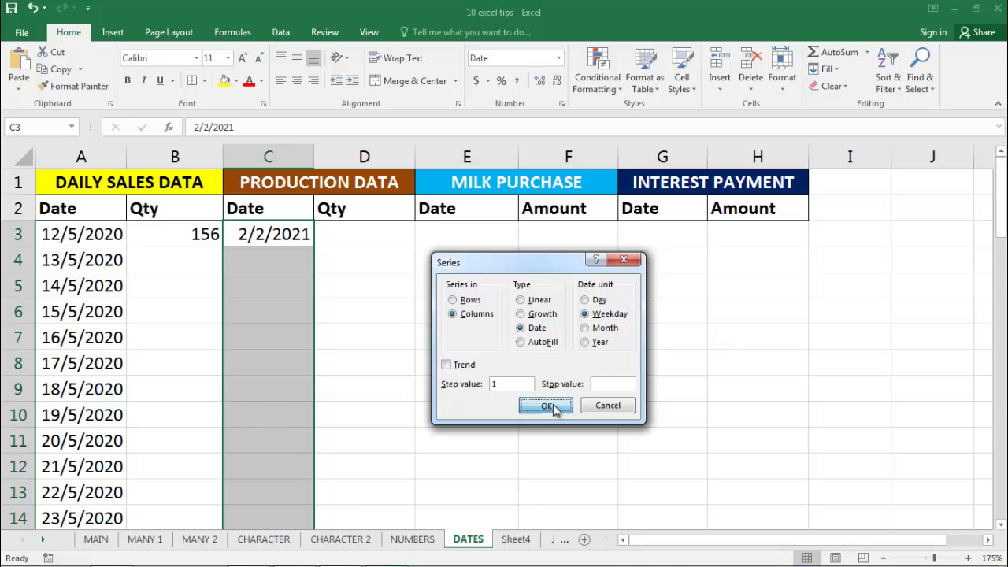
pyautogui.click(344, 305)
pyautogui.click(262, 262)
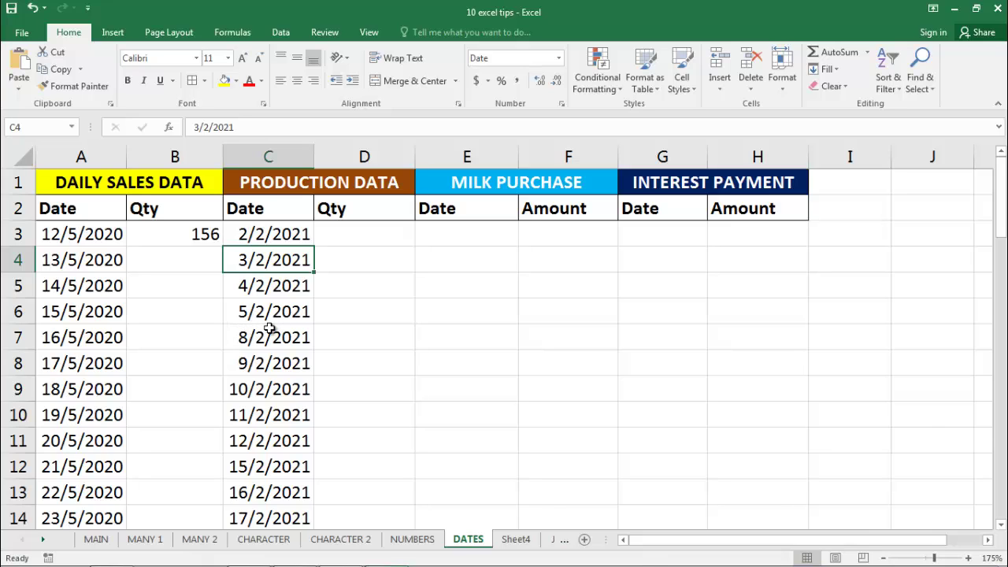
# Enter 856 as the first quantity in D3, then move to cell E3.
pyautogui.scroll(-2, 283, 327)
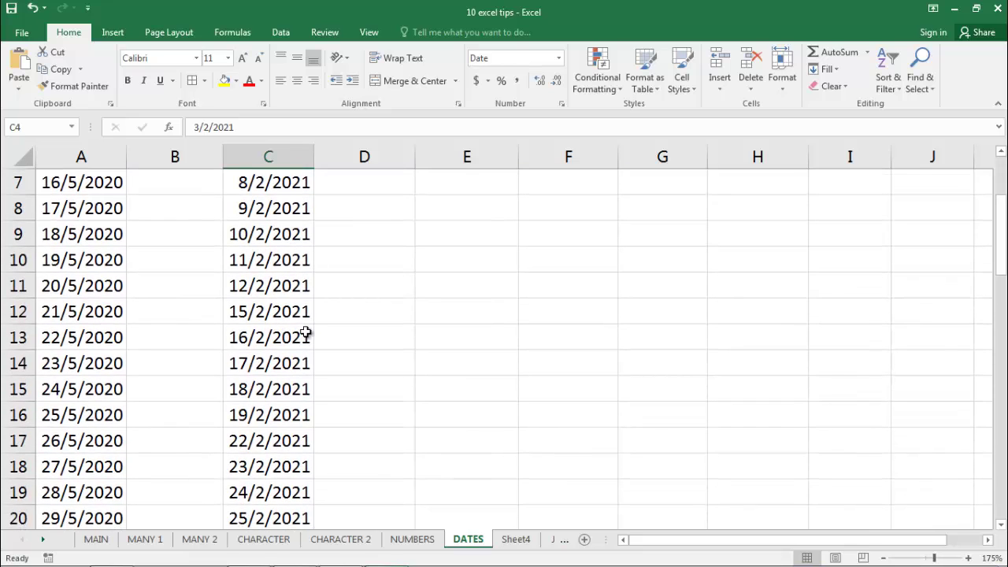
pyautogui.scroll(2, 307, 331)
pyautogui.click(353, 229)
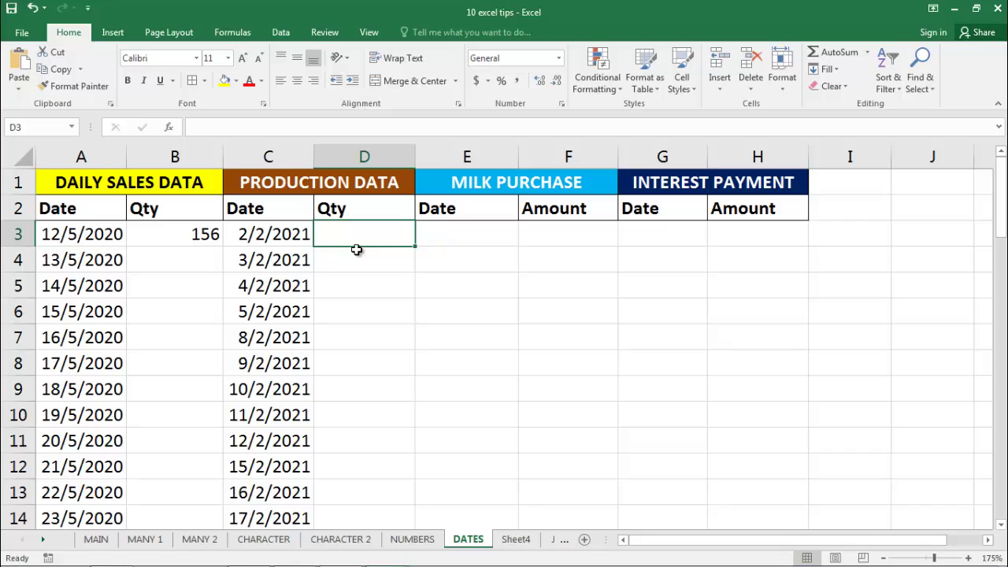
pyautogui.write('85')
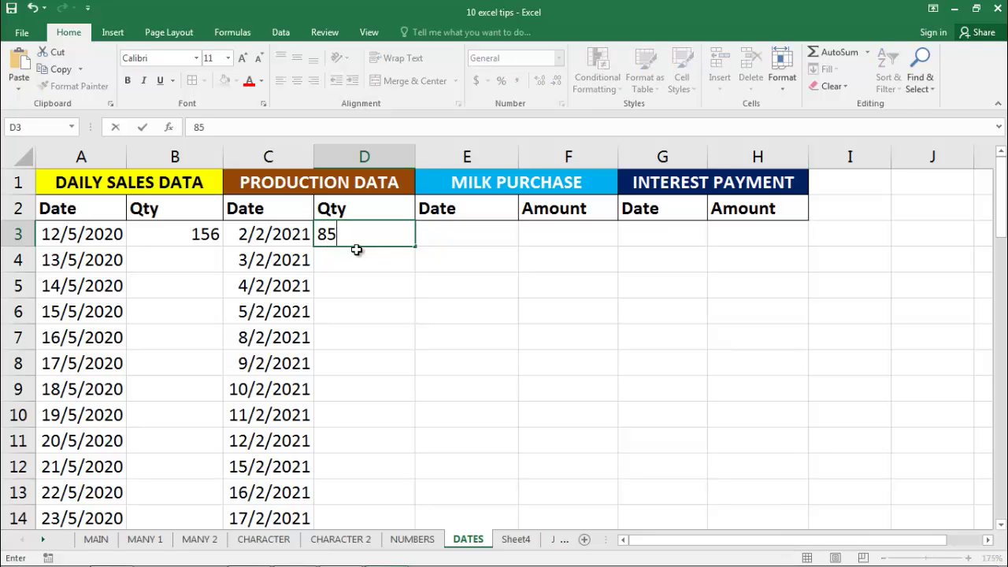
pyautogui.write('6')
pyautogui.press('Return')
pyautogui.press('Right')
pyautogui.press('Down')
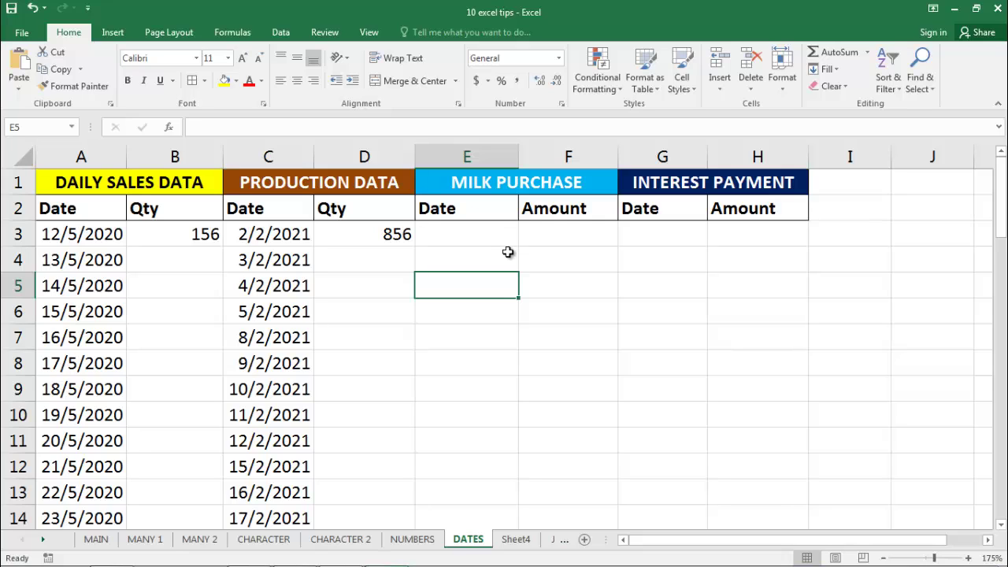
pyautogui.press('Up')
pyautogui.press('Up')
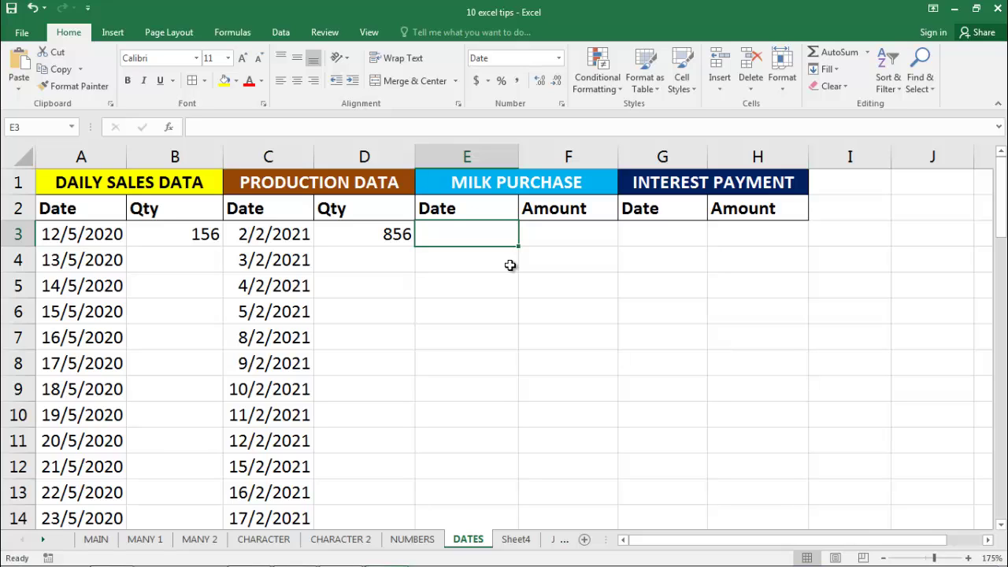
# Enter the start date 05/04/2020 in cell E3 for Milk Purchase.
pyautogui.click(509, 285)
pyautogui.click(495, 235)
pyautogui.write('05/')
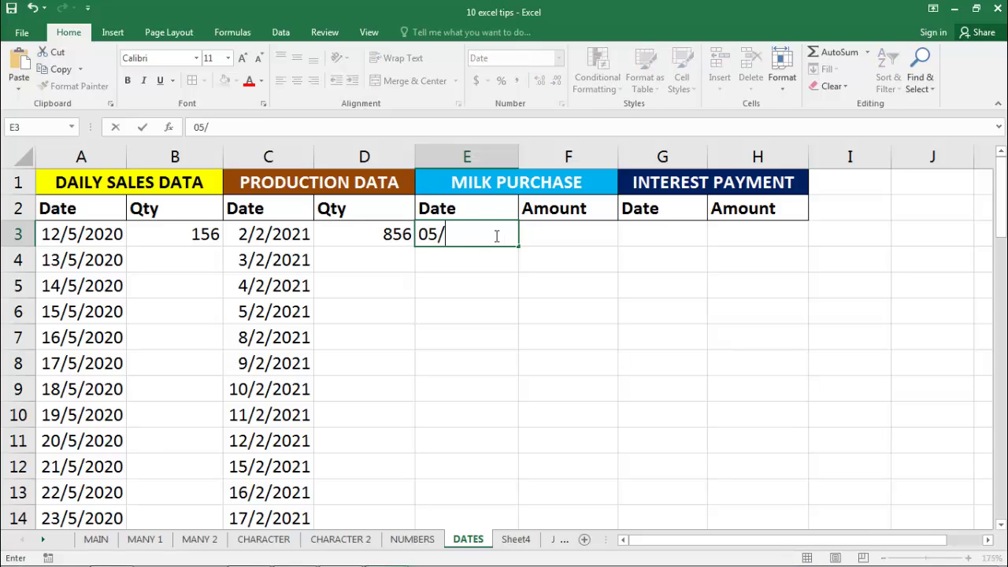
pyautogui.write('04/202')
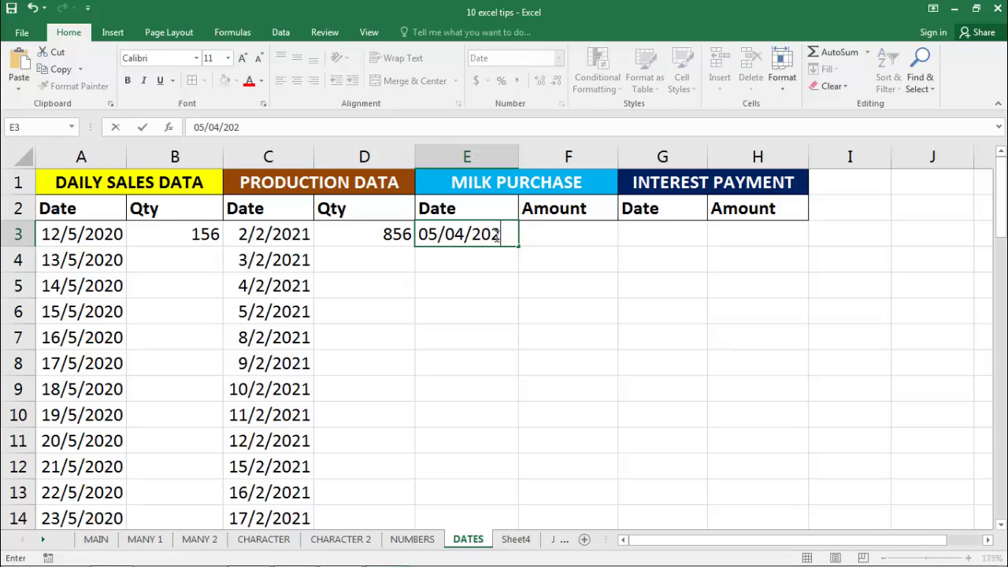
pyautogui.write('0')
pyautogui.press('Return')
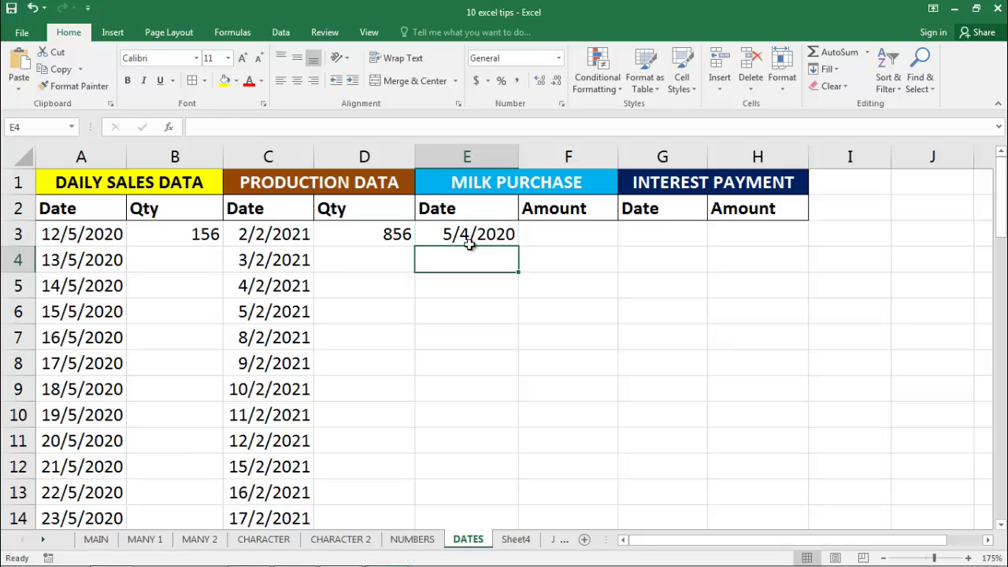
# Fill the selected E-column cells with a monthly date series from 5/4/2020.
pyautogui.click(480, 233)
pyautogui.moveTo(482, 232)
pyautogui.mouseDown()
pyautogui.moveTo(490, 529)
pyautogui.moveTo(488, 511)
pyautogui.mouseUp()
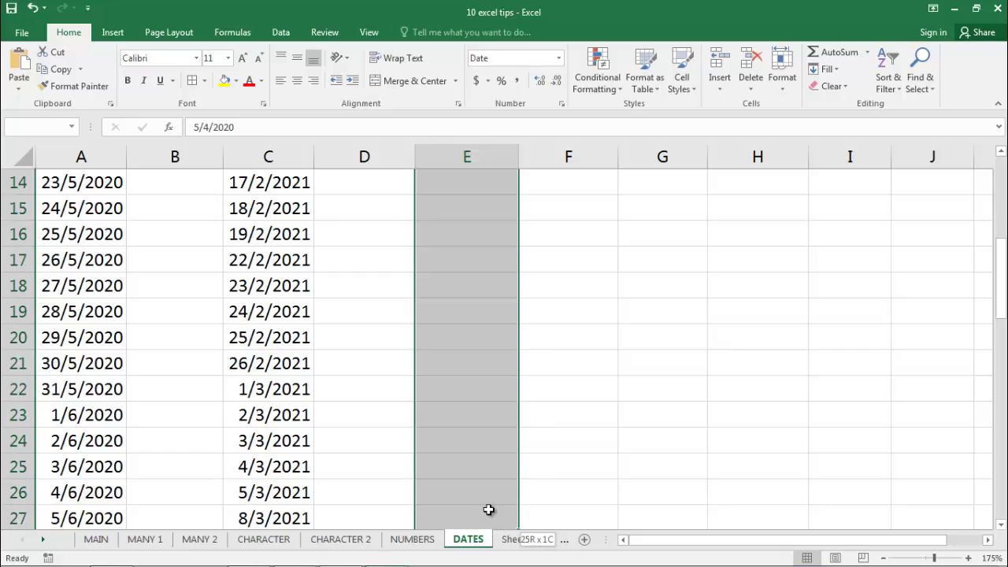
pyautogui.scroll(5, 525, 417)
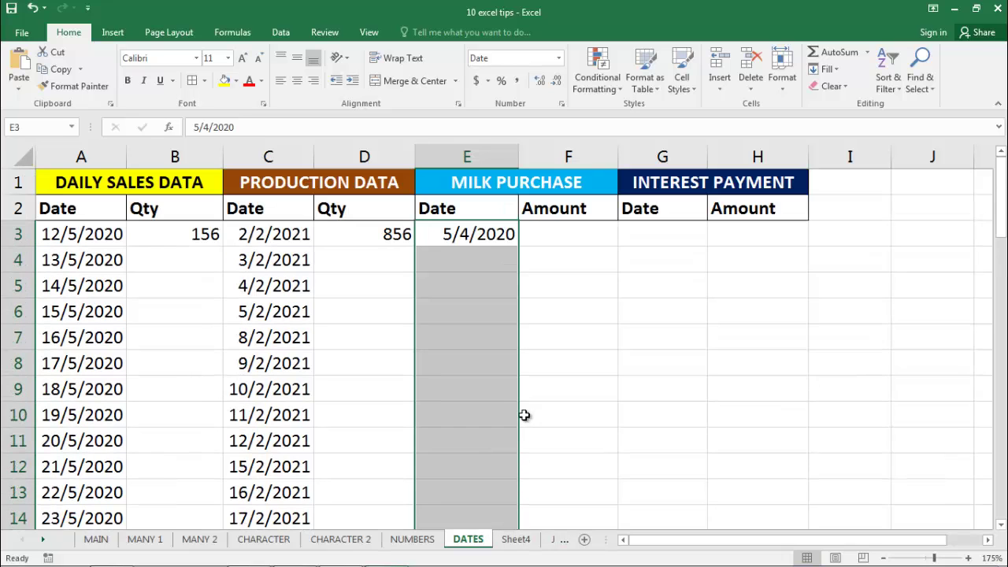
pyautogui.click(827, 69)
pyautogui.click(842, 177)
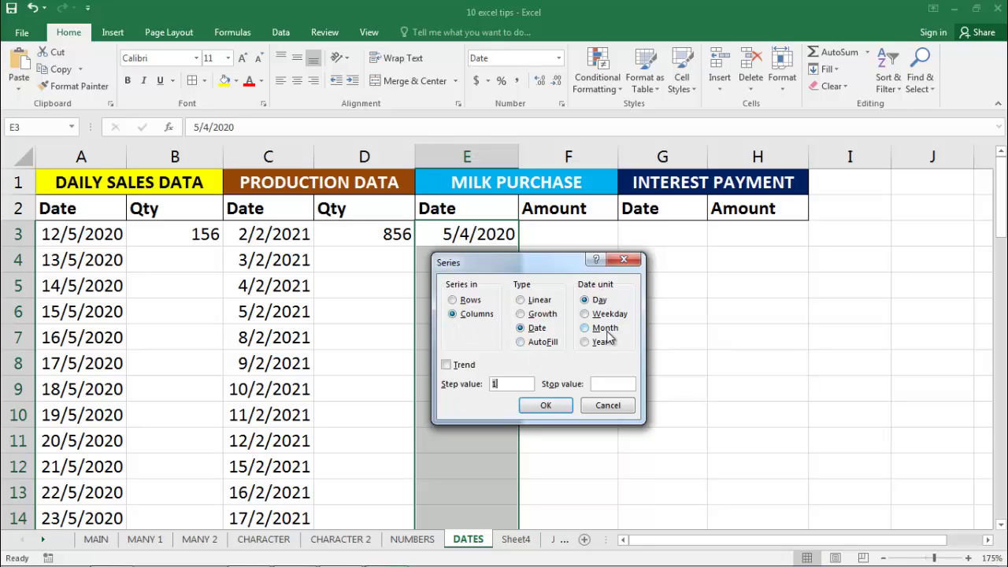
pyautogui.click(603, 330)
pyautogui.click(551, 405)
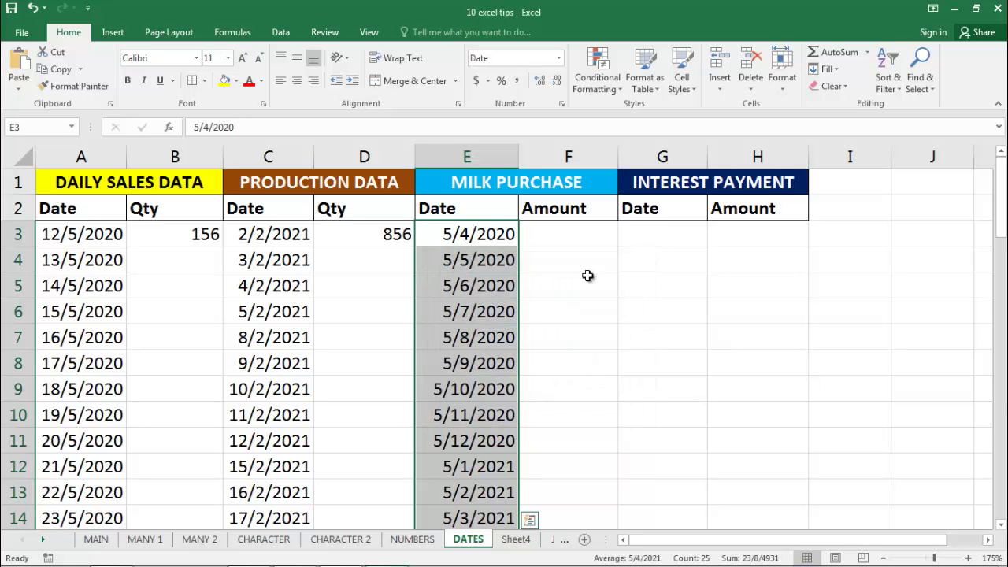
pyautogui.click(477, 260)
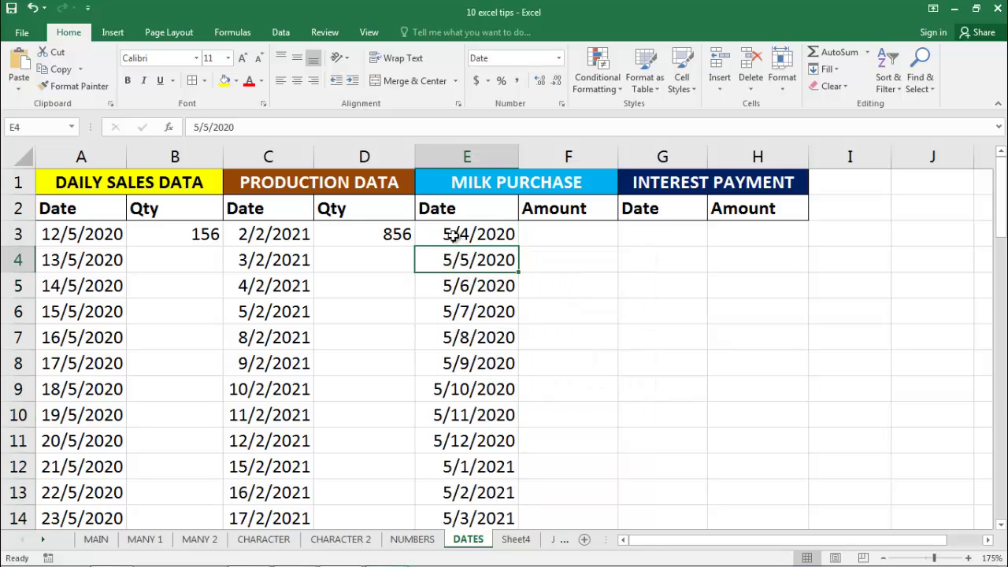
pyautogui.click(454, 235)
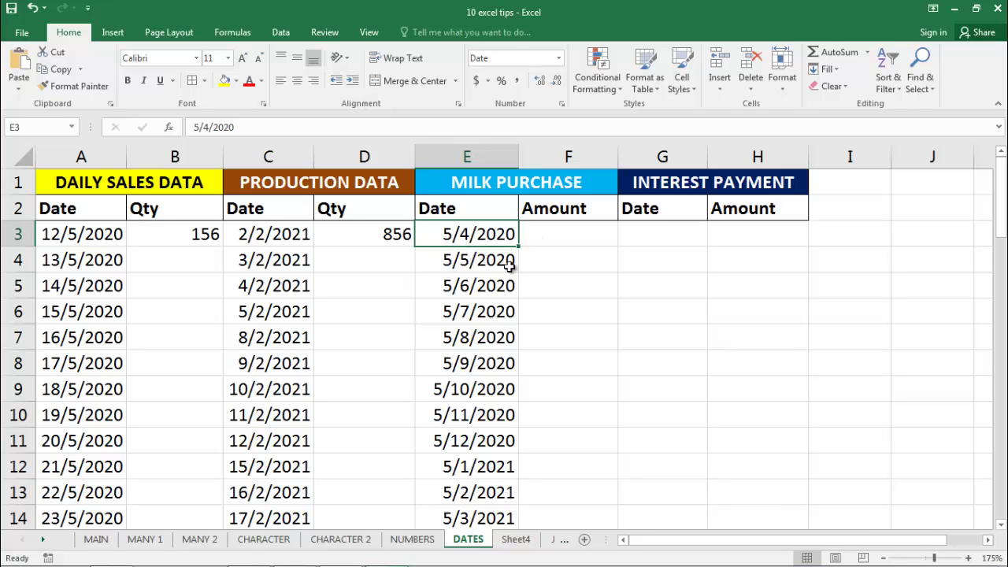
# Enter 500 as the first amount in cell F3.
pyautogui.click(552, 233)
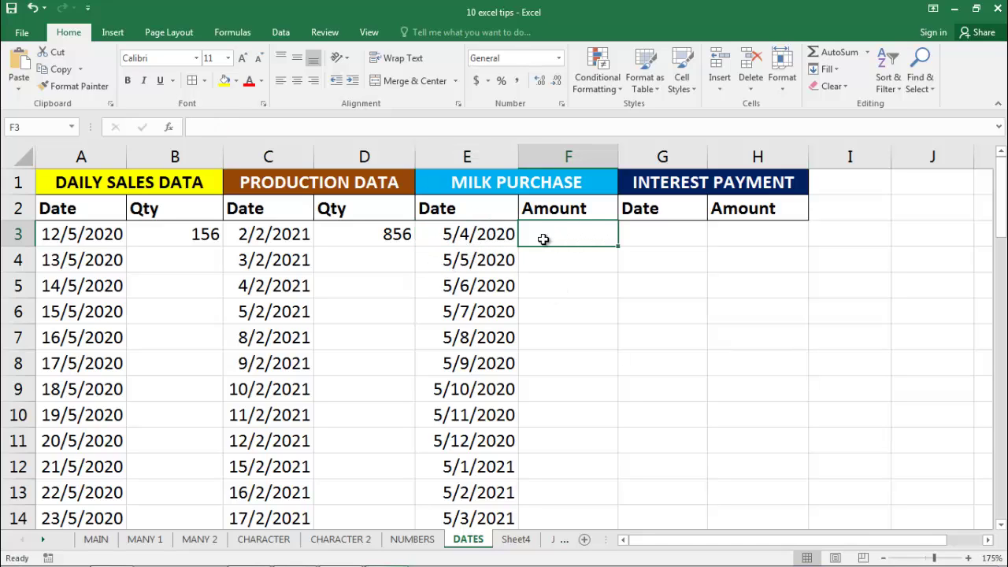
pyautogui.write('50')
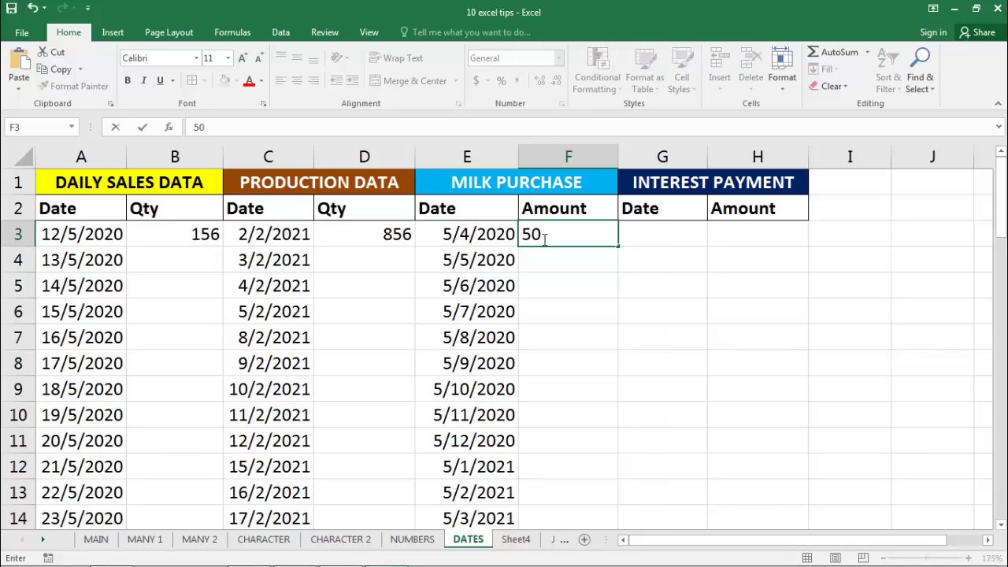
pyautogui.write('0')
pyautogui.press('Tab')
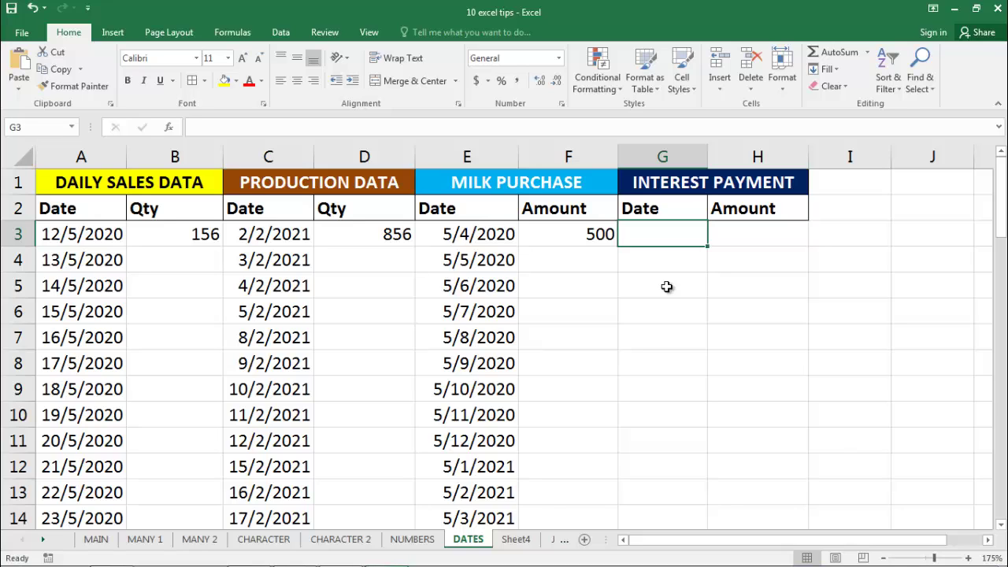
# Enter the start date 03/03/2020 in cell G3 for Interest Payment.
pyautogui.click(694, 307)
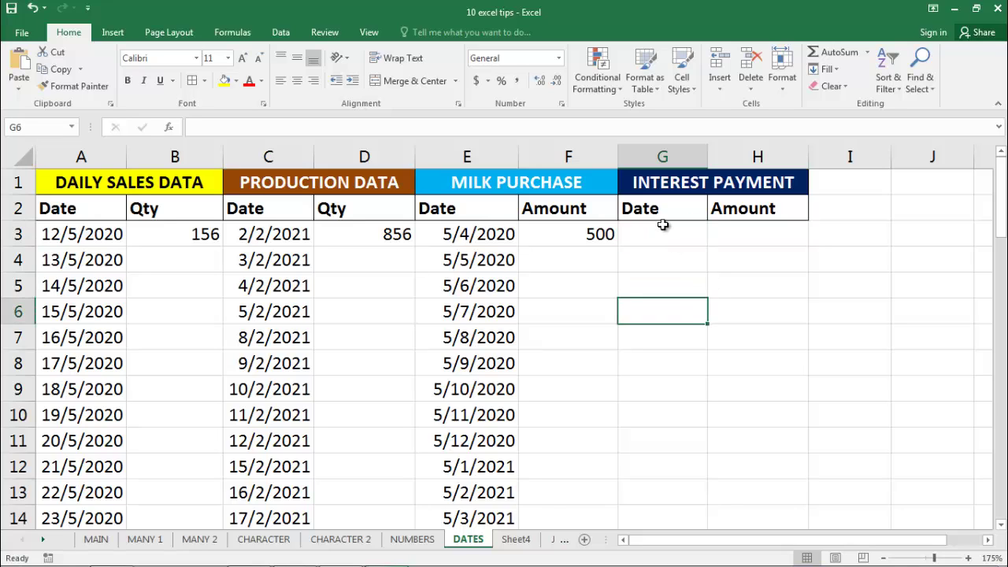
pyautogui.click(664, 226)
pyautogui.write('0')
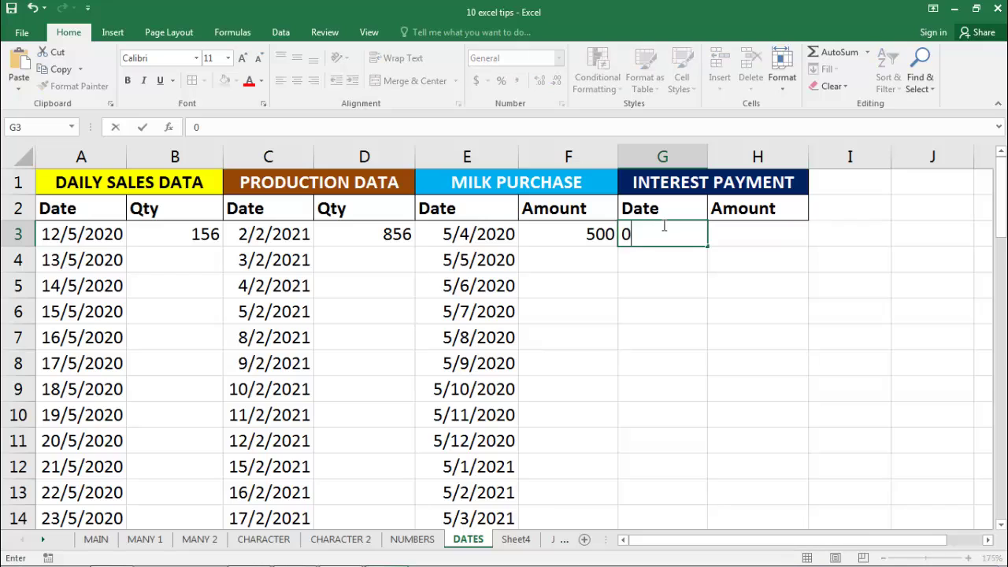
pyautogui.write('3/03/')
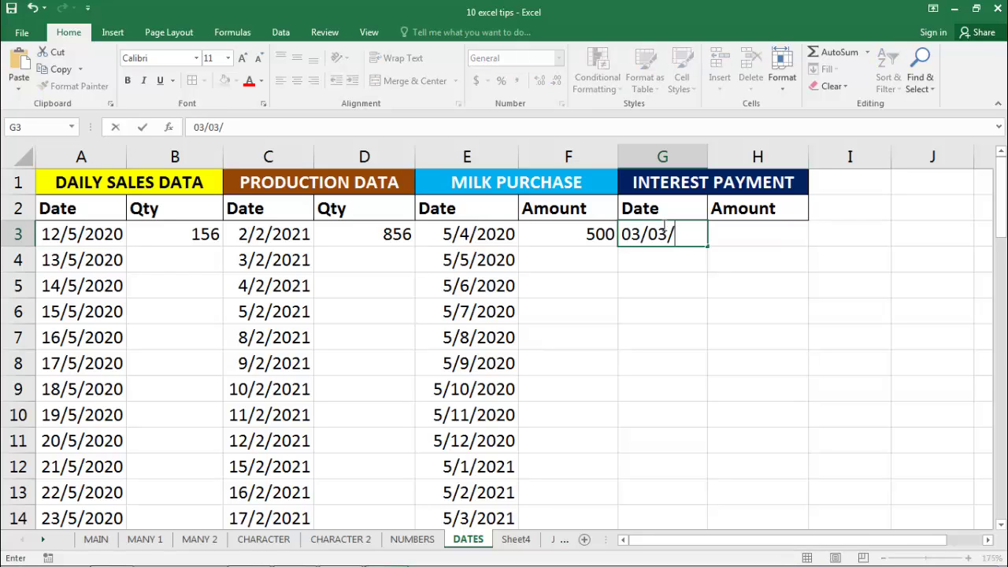
pyautogui.write('2020')
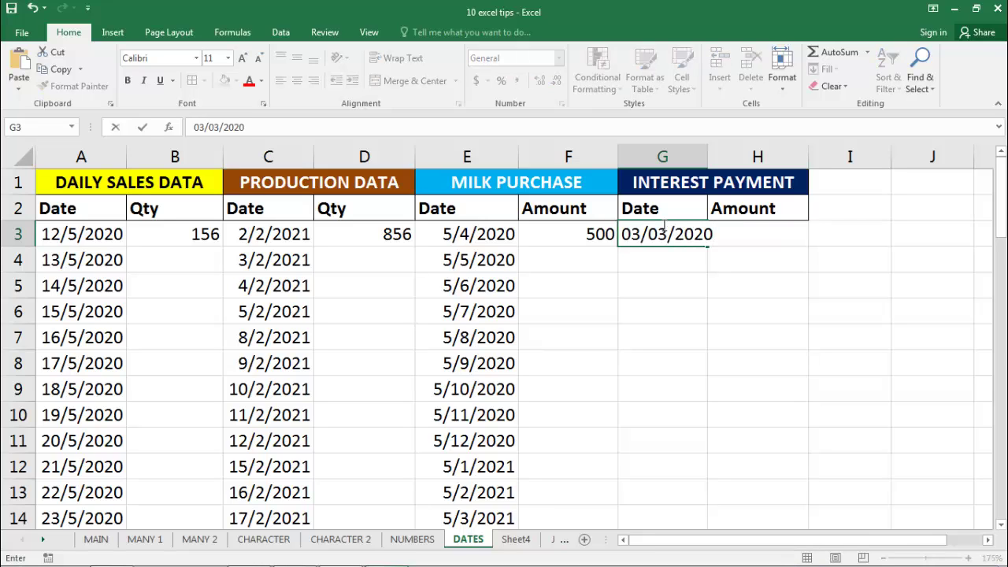
pyautogui.press('Return')
# Fill column G with yearly dates from 3/3/2020 to 2025 via Series (Columns, Date, Year).
pyautogui.click(665, 230)
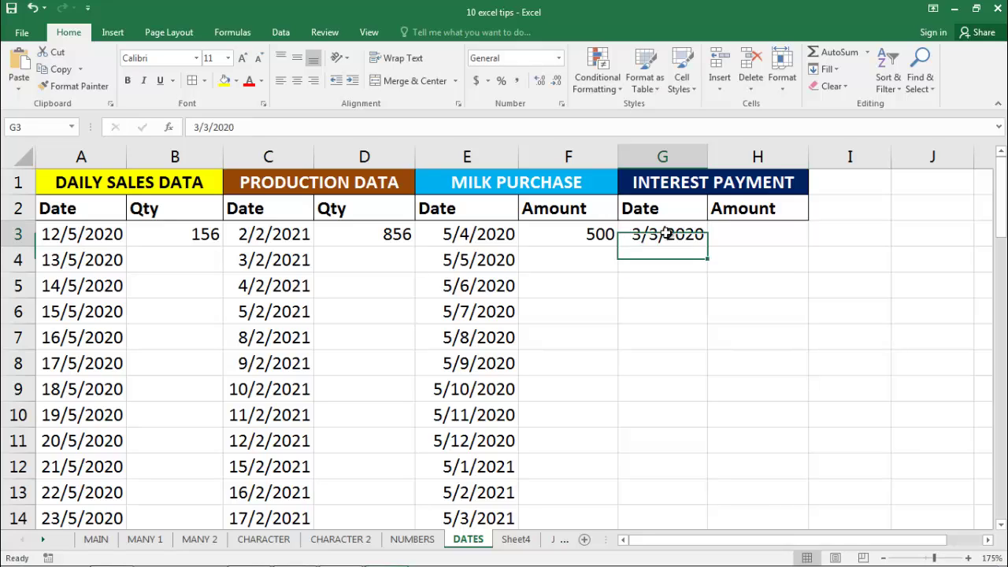
pyautogui.click(836, 70)
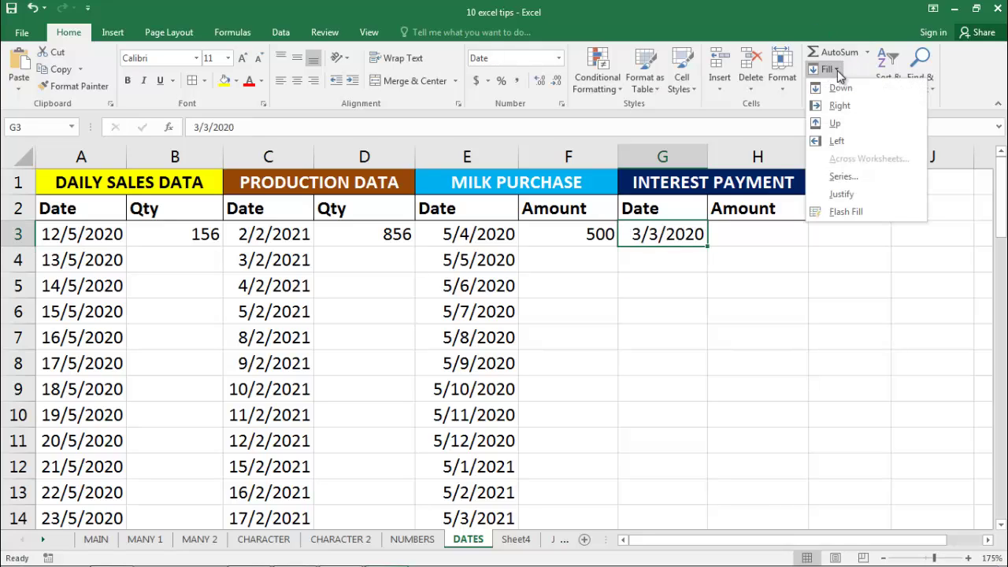
pyautogui.click(855, 178)
pyautogui.moveTo(516, 265); pyautogui.dragTo(420, 259)
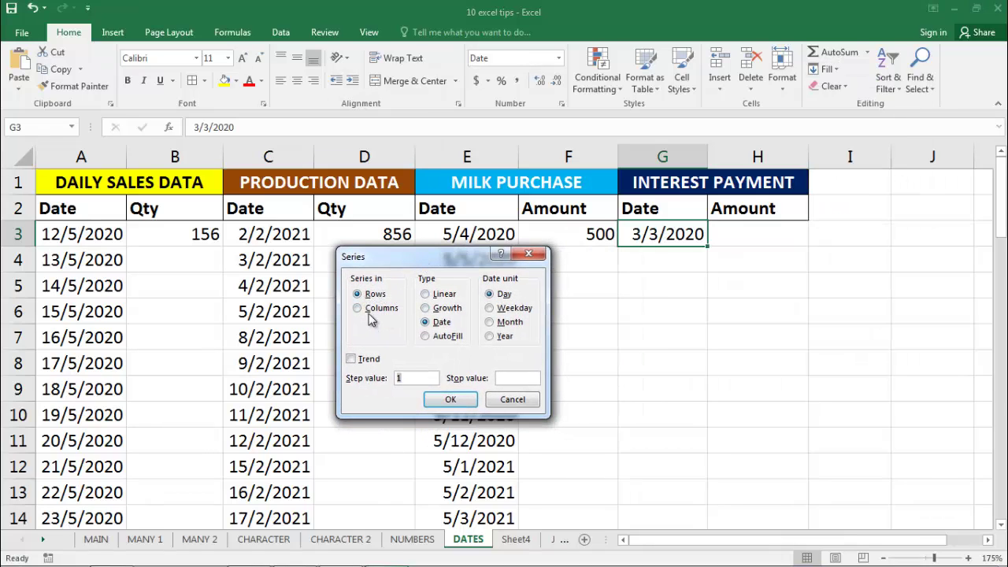
pyautogui.click(373, 313)
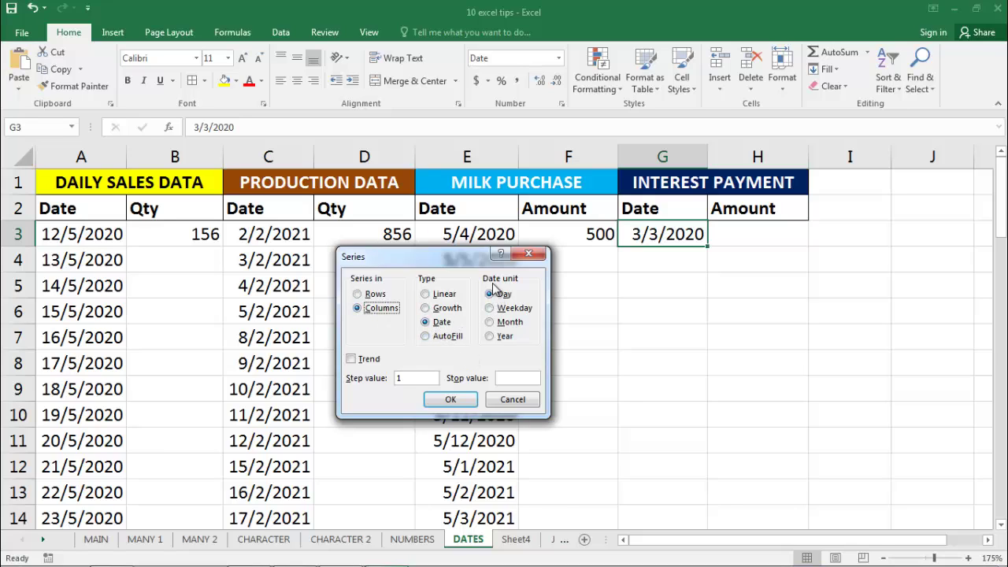
pyautogui.click(490, 336)
pyautogui.write('03/03/202')
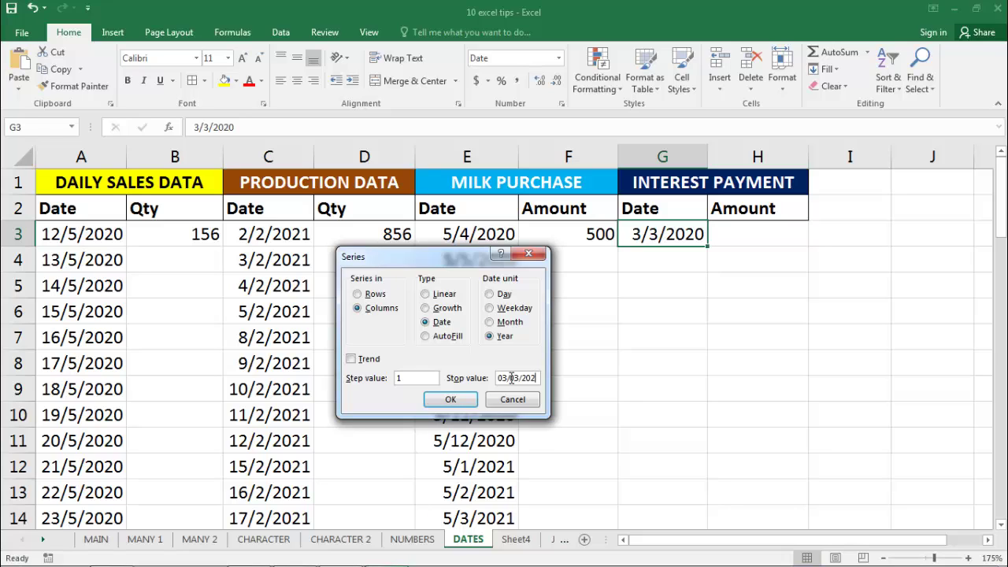
pyautogui.write('5')
pyautogui.click(450, 400)
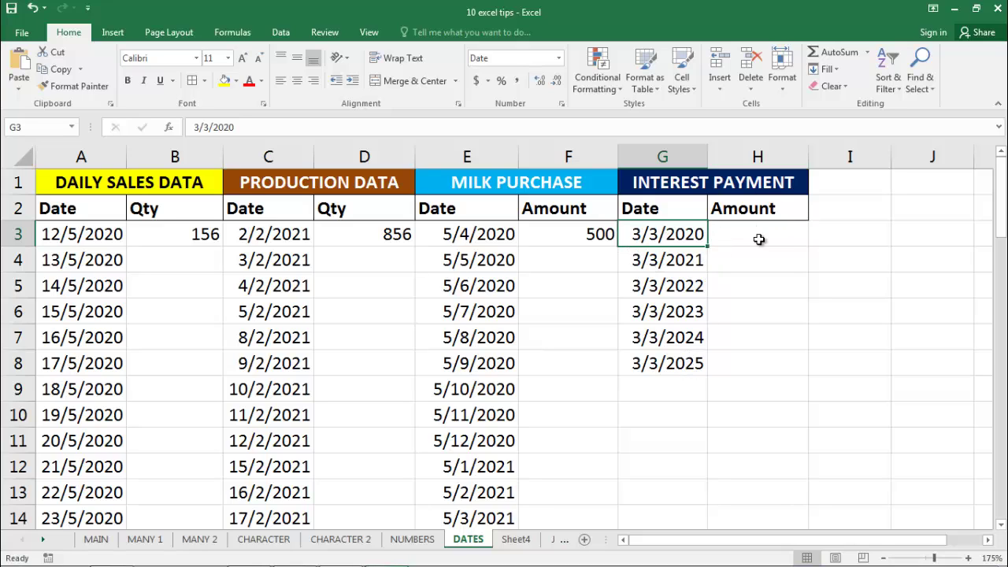
# Enter amounts 1000 in H3 and 1200 in H4.
pyautogui.click(732, 241)
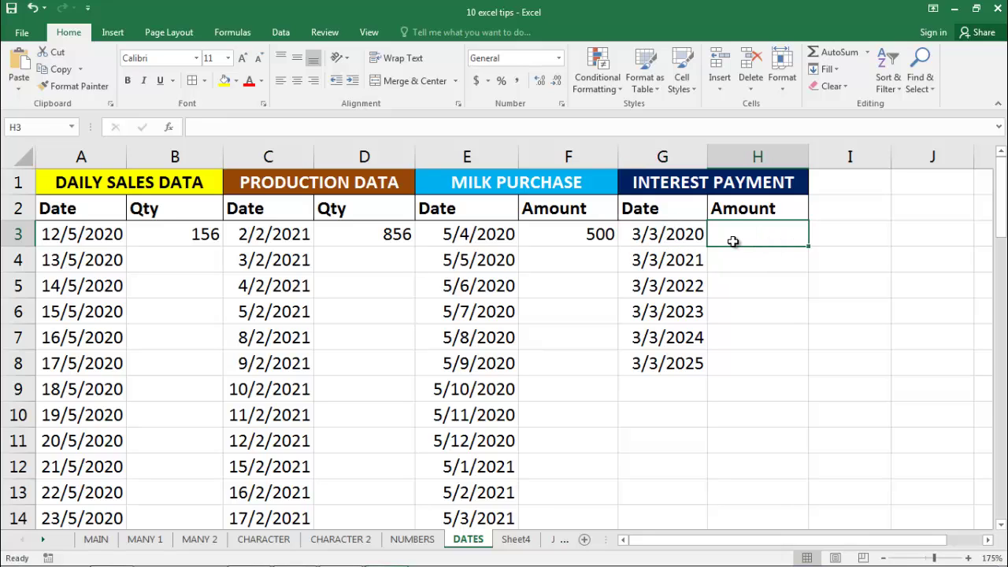
pyautogui.write('1000')
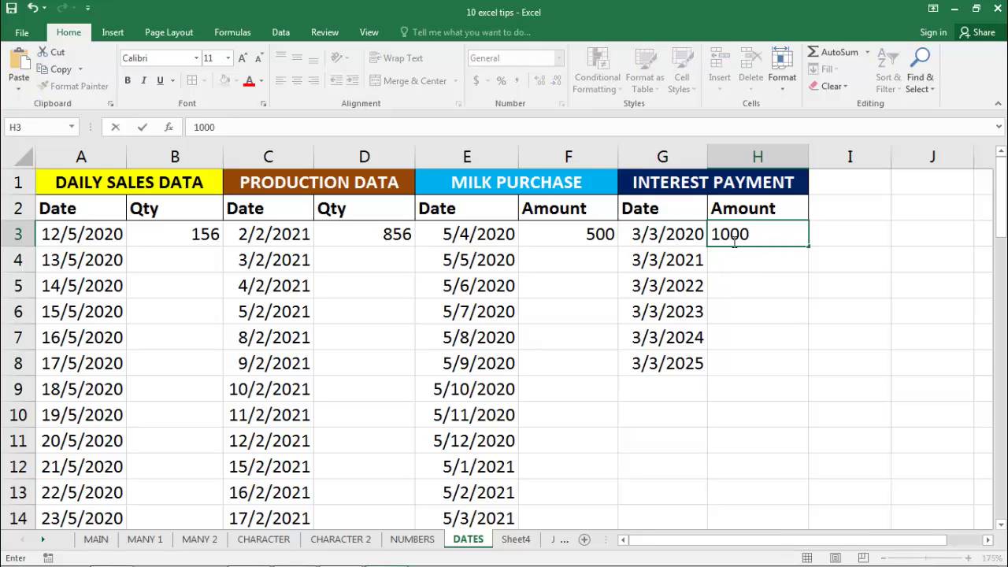
pyautogui.press('Return')
pyautogui.write('100')
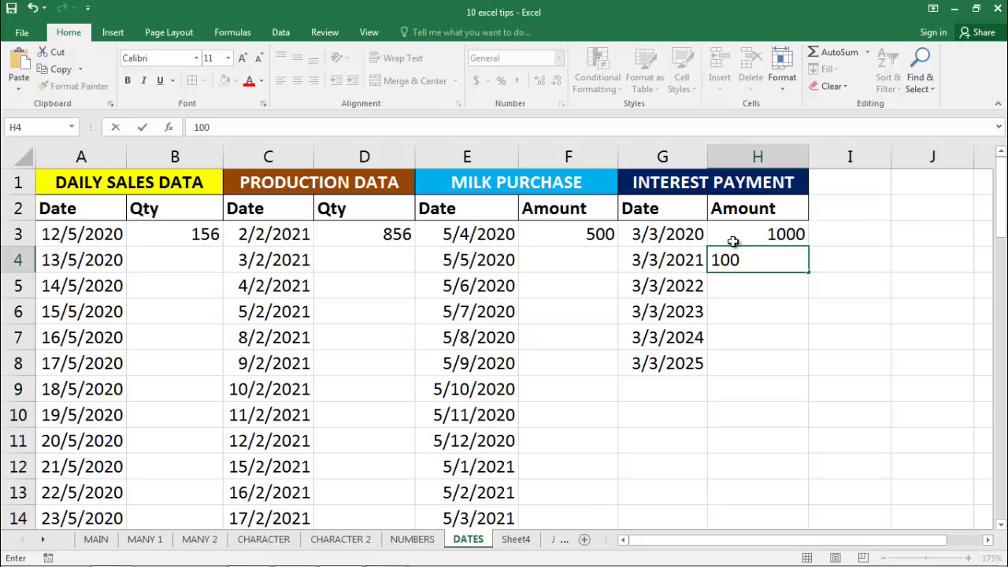
pyautogui.press('BackSpace')
pyautogui.press('BackSpace')
pyautogui.write('00')
pyautogui.press('Return')
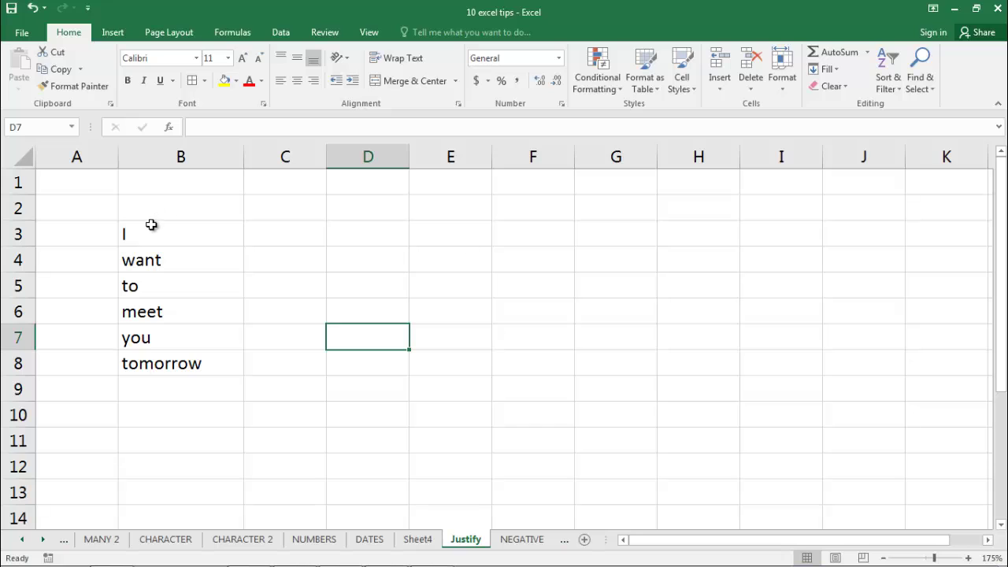
# Select the six word cells B3:B8 and apply Fill > Justify to join them into lines.
pyautogui.click(189, 242)
pyautogui.click(183, 264)
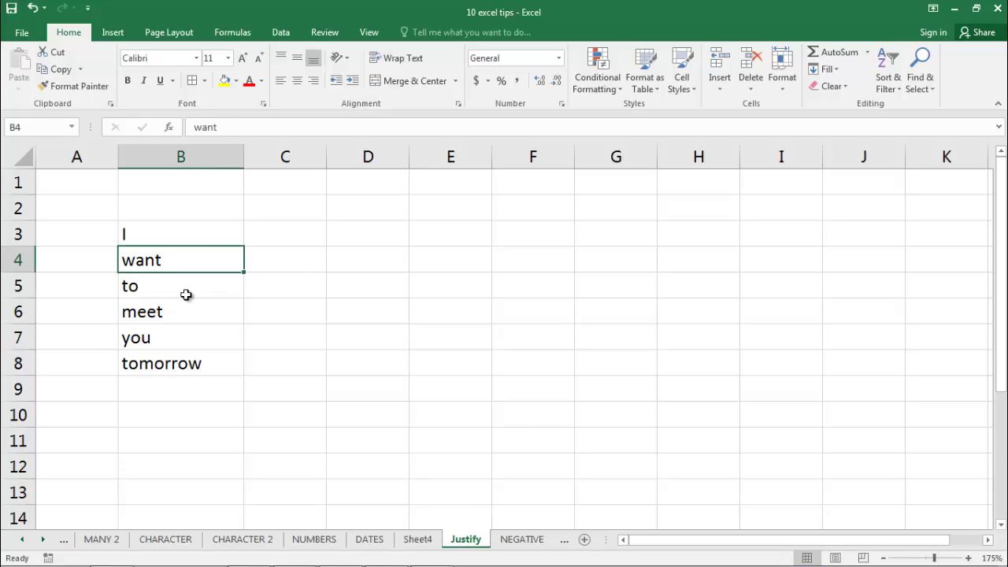
pyautogui.click(187, 296)
pyautogui.click(193, 314)
pyautogui.click(193, 342)
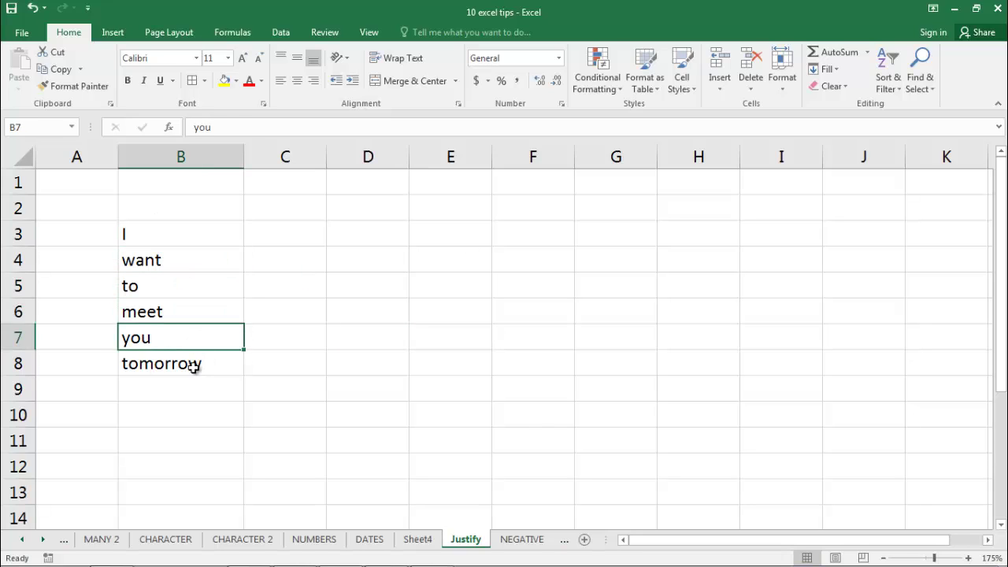
pyautogui.click(194, 364)
pyautogui.moveTo(172, 234); pyautogui.dragTo(194, 363)
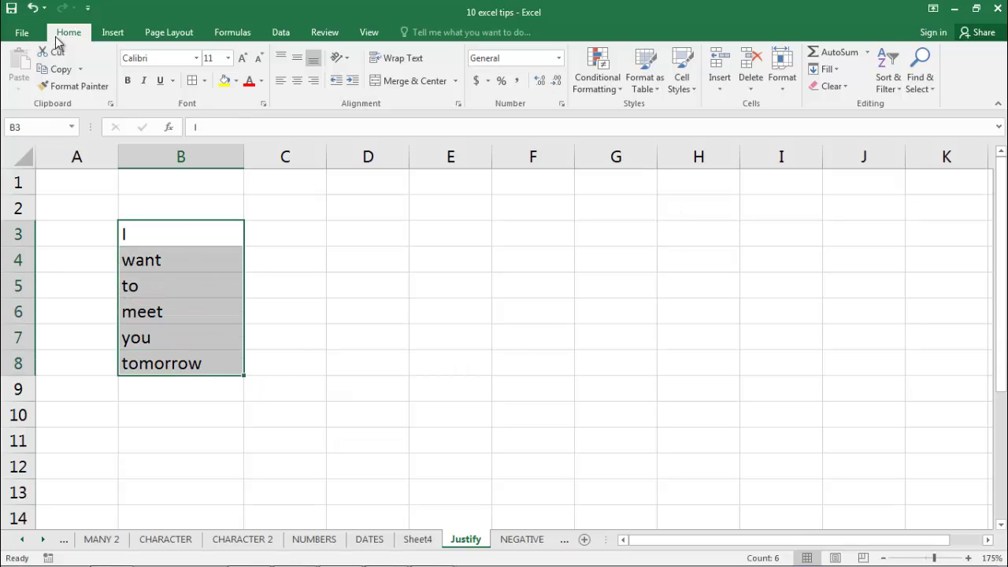
pyautogui.click(841, 76)
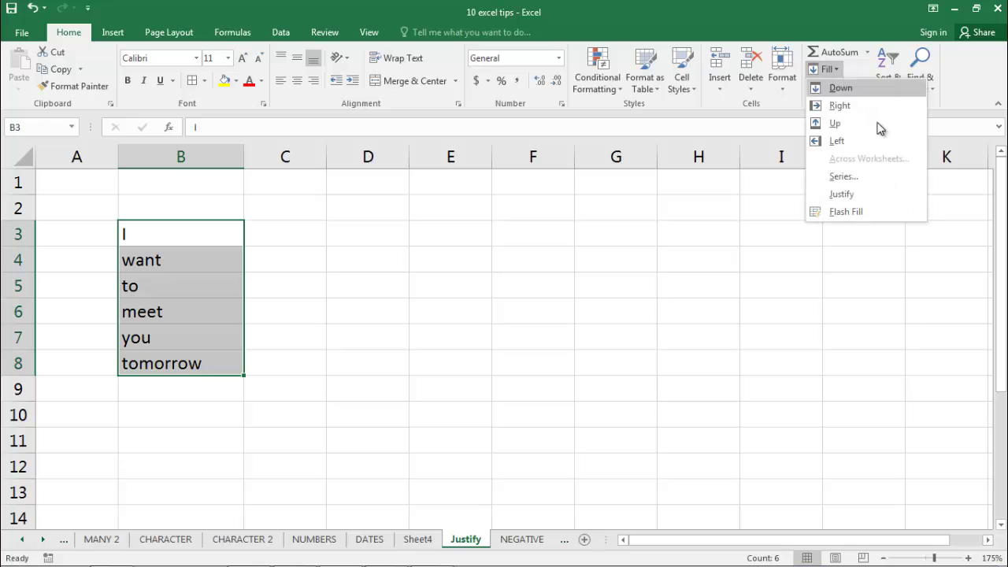
pyautogui.click(859, 194)
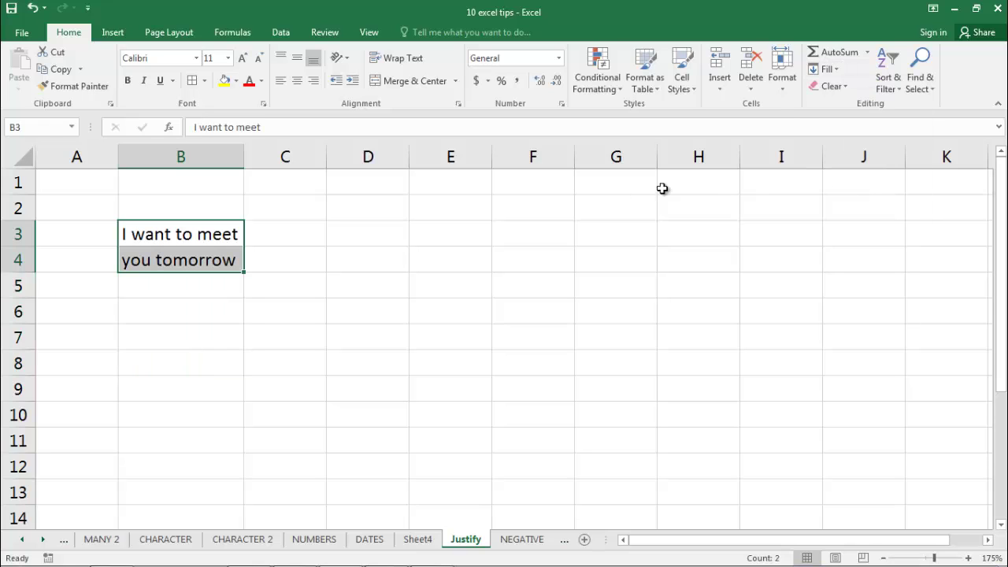
# Review the two justified lines in B3 and B4 and select both.
pyautogui.click(202, 266)
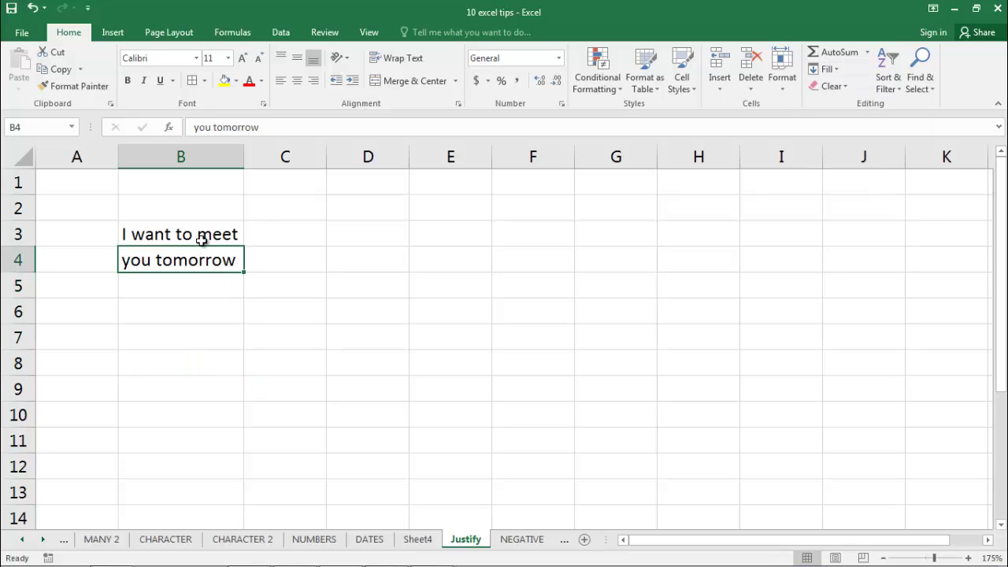
pyautogui.click(200, 234)
pyautogui.click(207, 258)
pyautogui.click(211, 235)
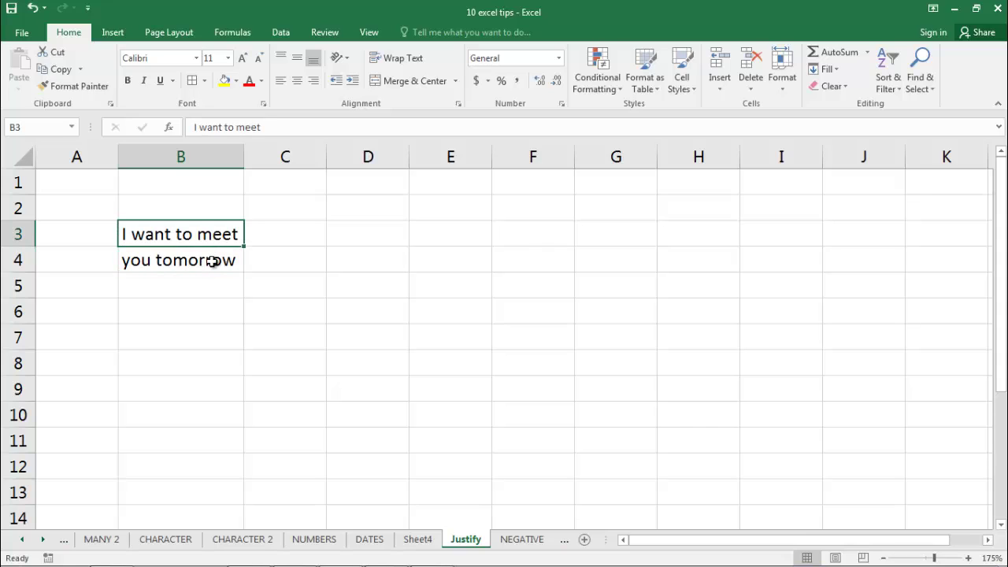
pyautogui.click(209, 259)
pyautogui.click(209, 233)
pyautogui.click(209, 268)
pyautogui.click(202, 234)
pyautogui.keyDown('shift'); pyautogui.click(206, 260); pyautogui.keyUp('shift')
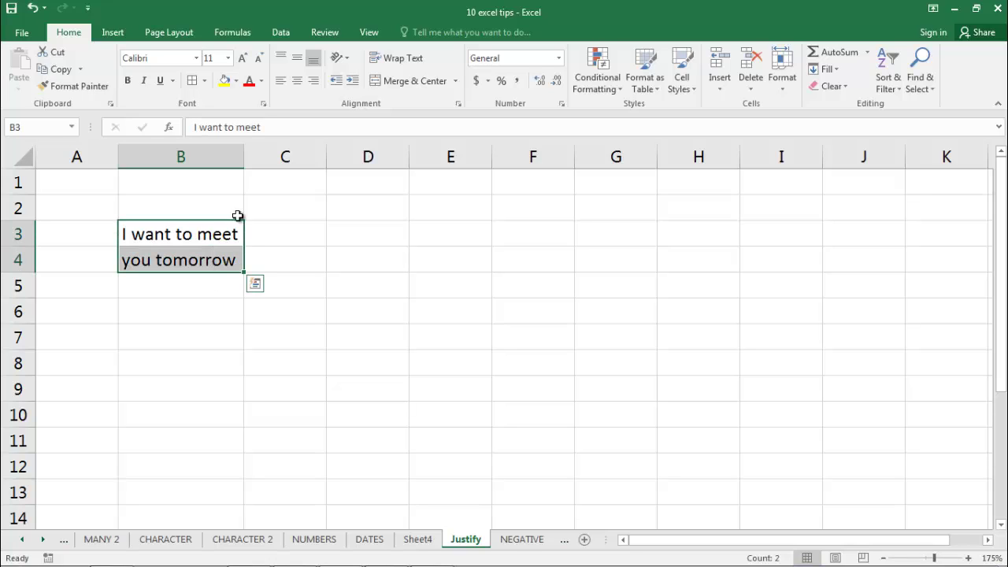
# Widen column B and justify again so B3 reads 'I want to meet you tomorrow'.
pyautogui.moveTo(244, 157); pyautogui.dragTo(378, 184)
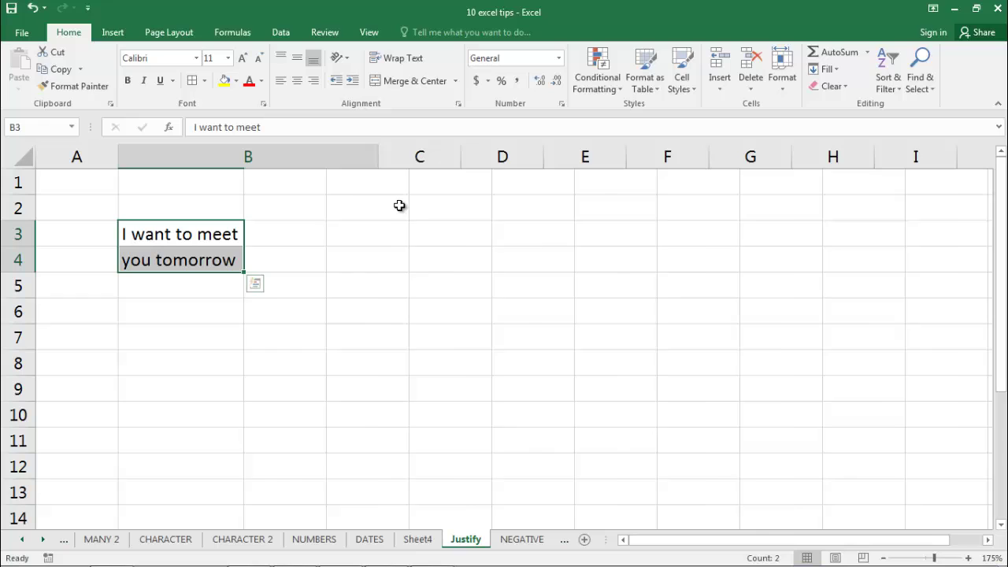
pyautogui.click(830, 70)
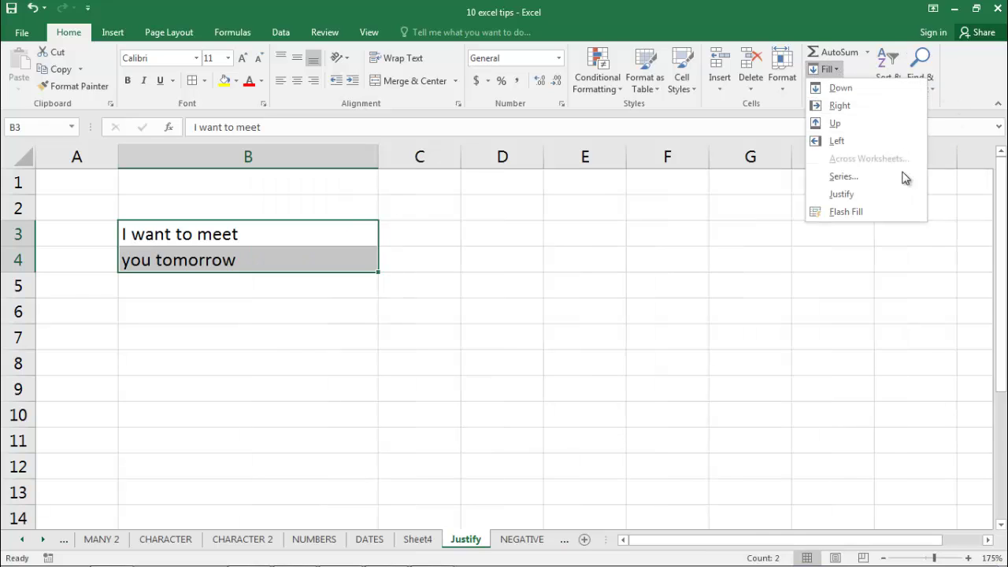
pyautogui.click(869, 195)
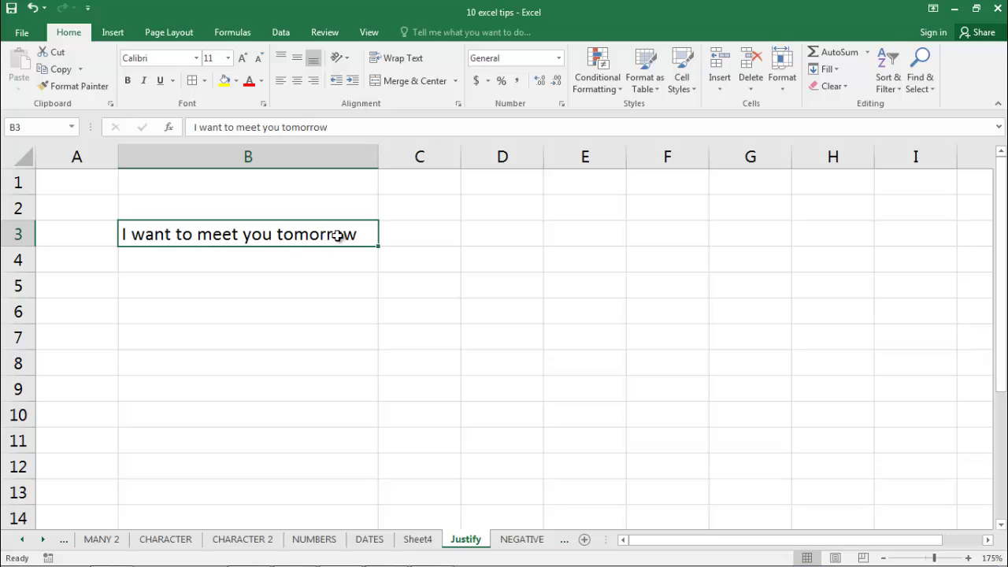
pyautogui.click(339, 304)
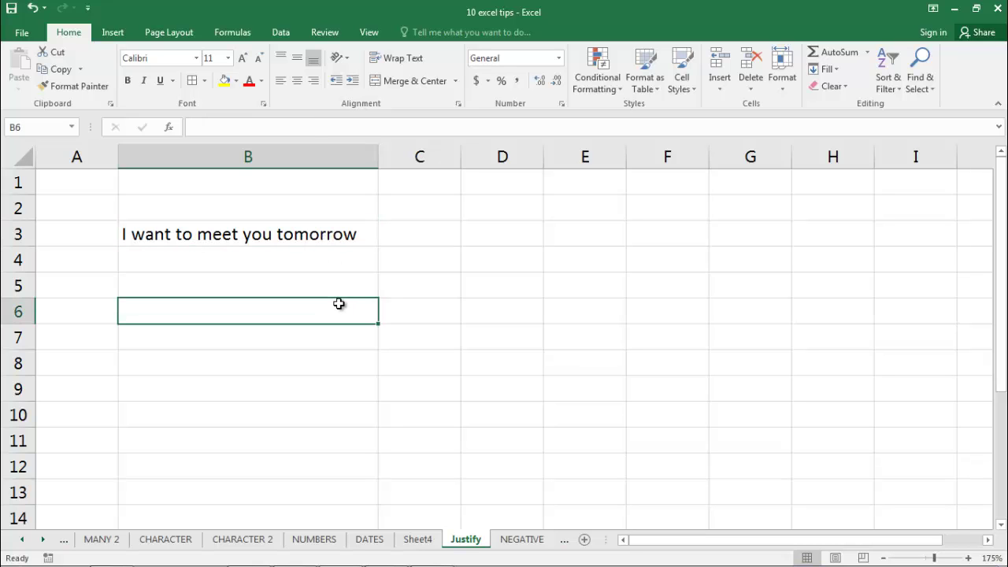
pyautogui.click(418, 541)
# Clear the SOCIAL total and AutoSum the TAMIL column, giving 568.
pyautogui.click(578, 441)
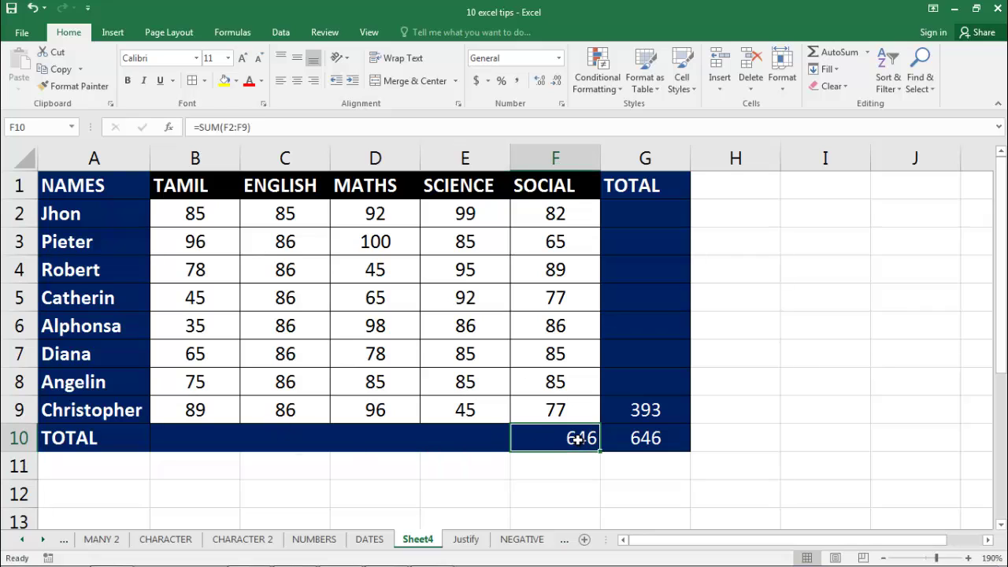
pyautogui.press('Delete')
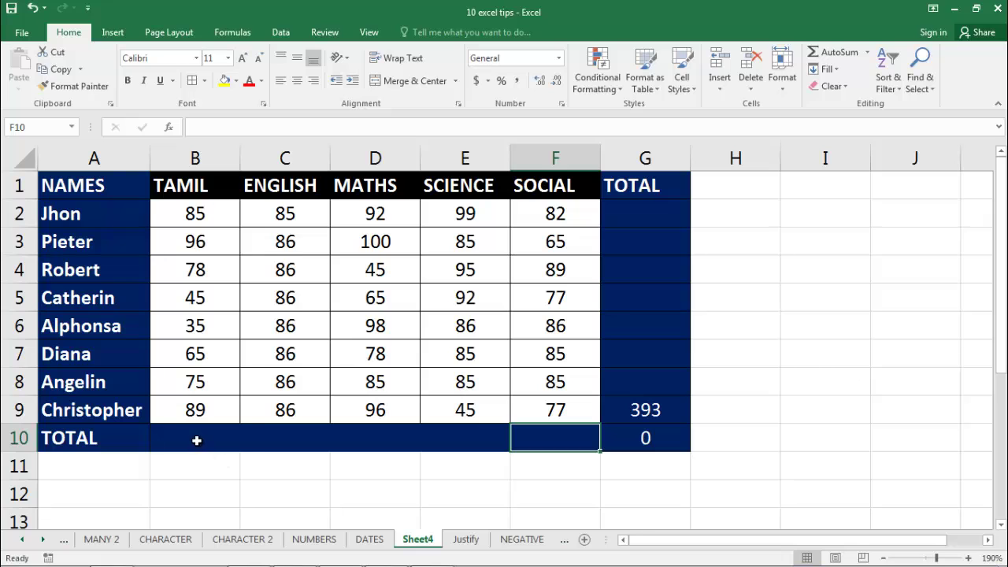
pyautogui.click(197, 440)
pyautogui.hotkey('alt', '=')
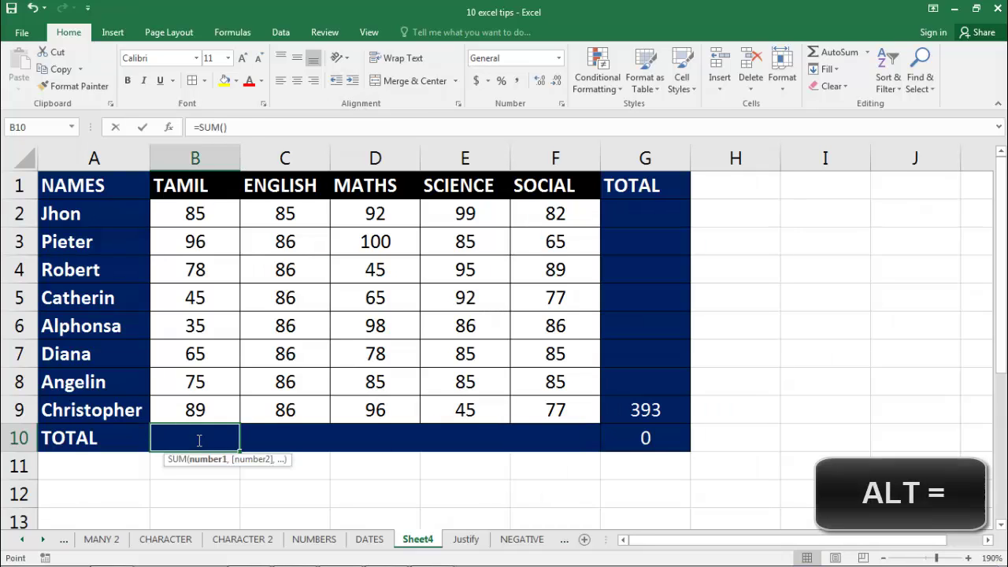
pyautogui.press('Return')
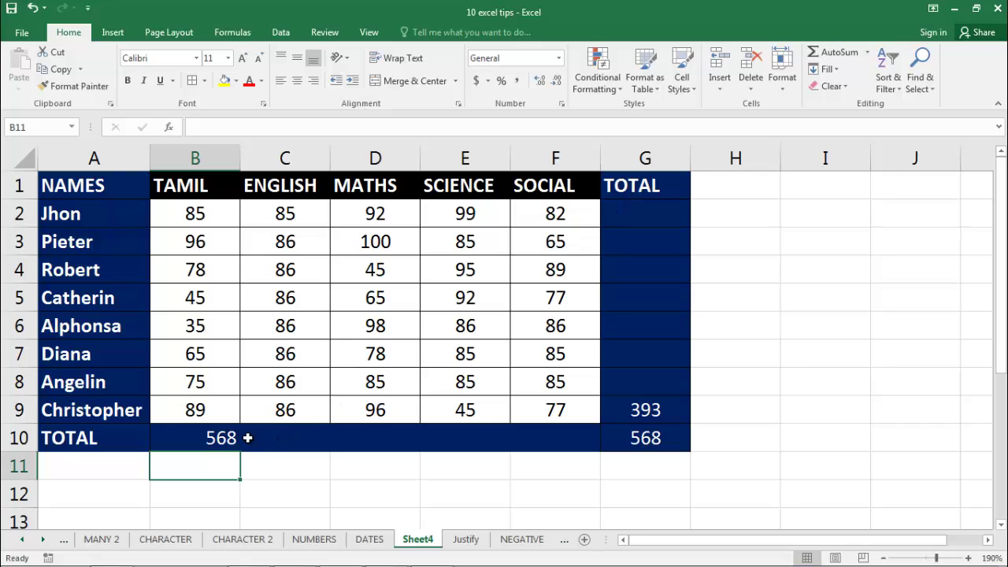
# Select the TOTAL row from TAMIL to SOCIAL and fill the sum right with Ctrl+R.
pyautogui.click(213, 438)
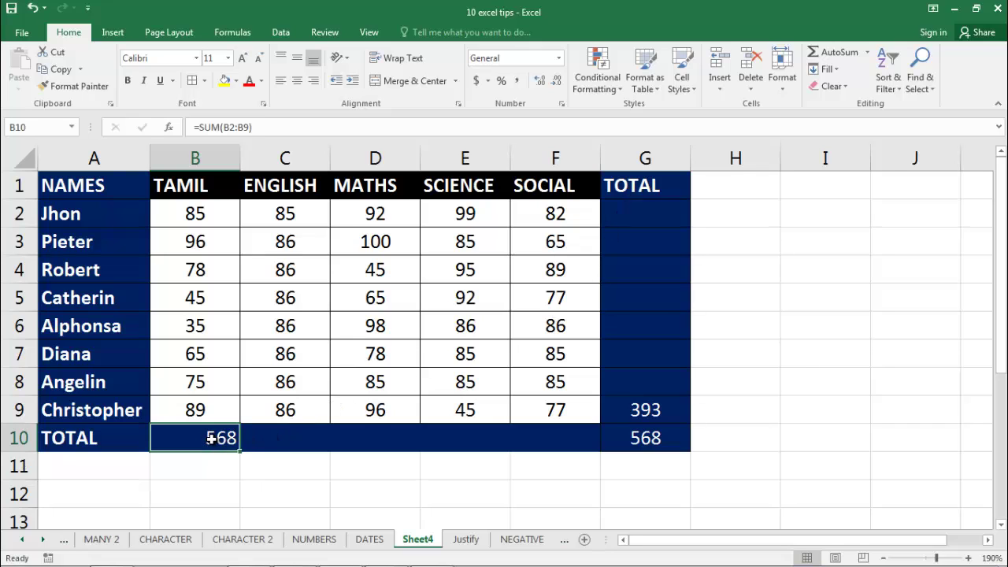
pyautogui.moveTo(213, 438); pyautogui.dragTo(554, 439)
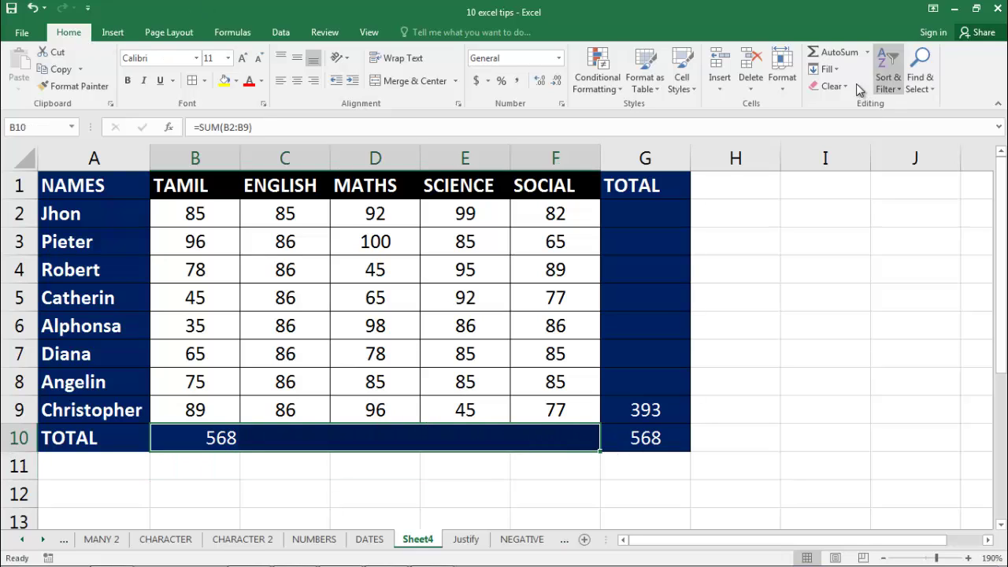
pyautogui.click(831, 69)
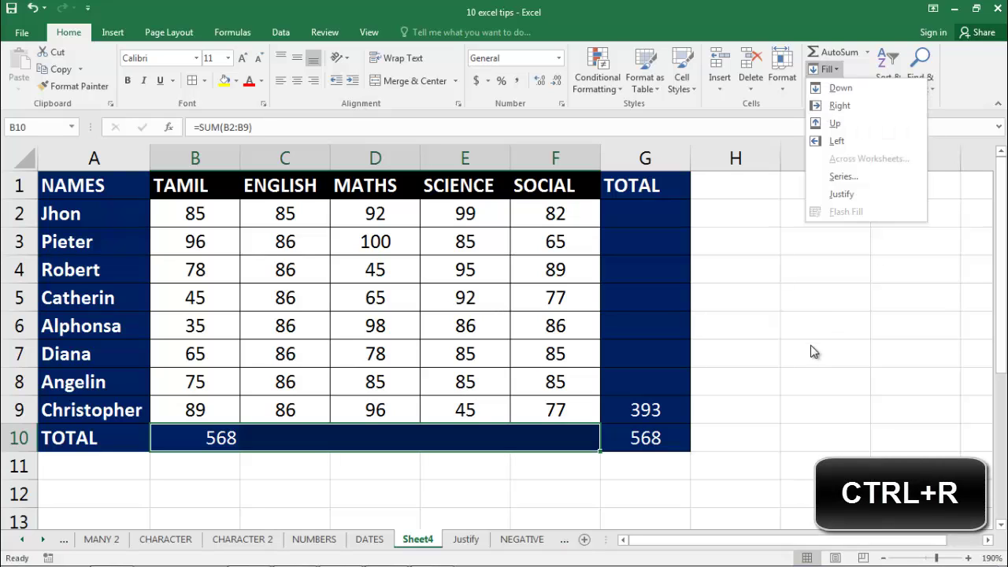
pyautogui.click(811, 315)
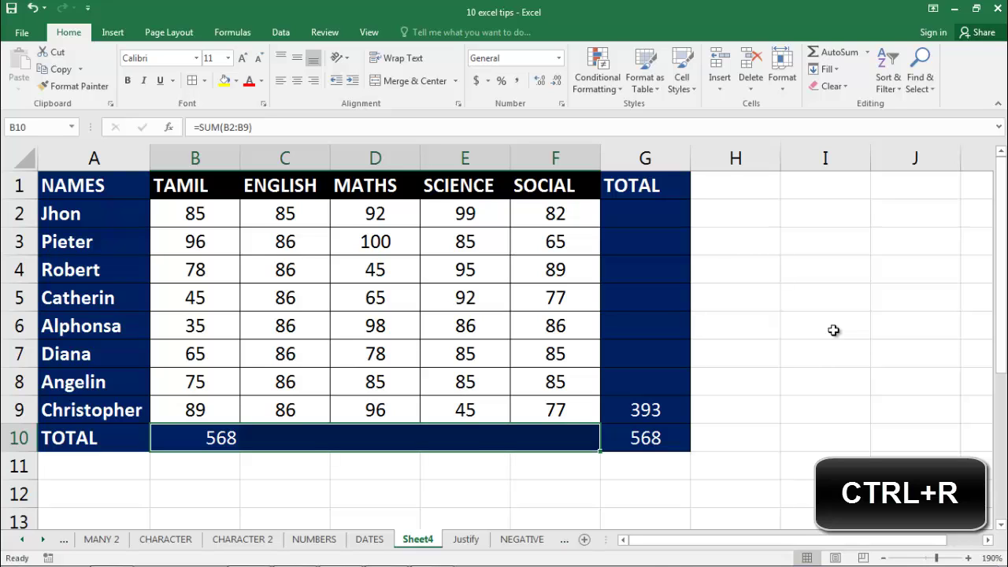
pyautogui.hotkey('ctrl', 'r')
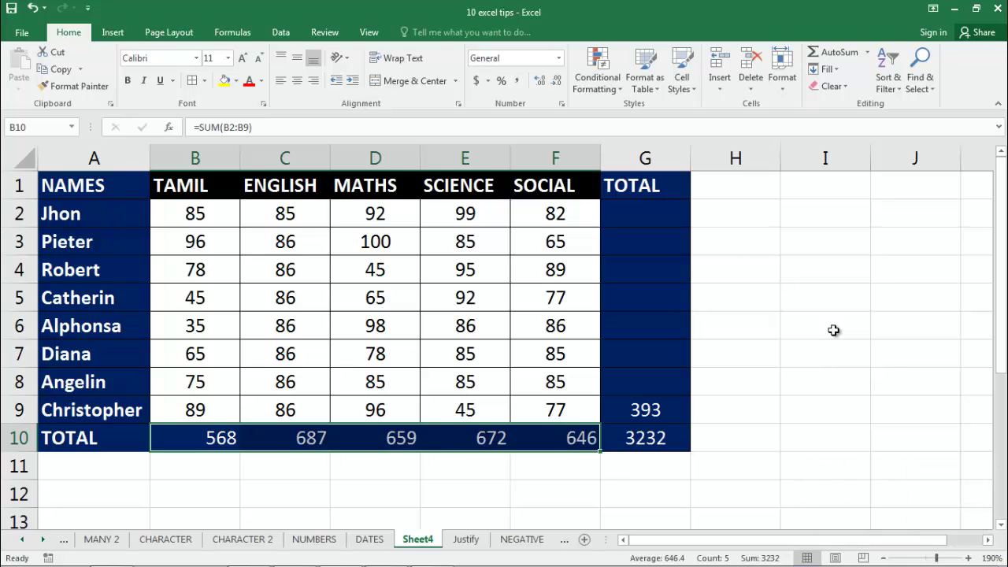
# Clear the TAMIL to SCIENCE totals, keeping SOCIAL's 646, and reselect B10:F10.
pyautogui.click(507, 438)
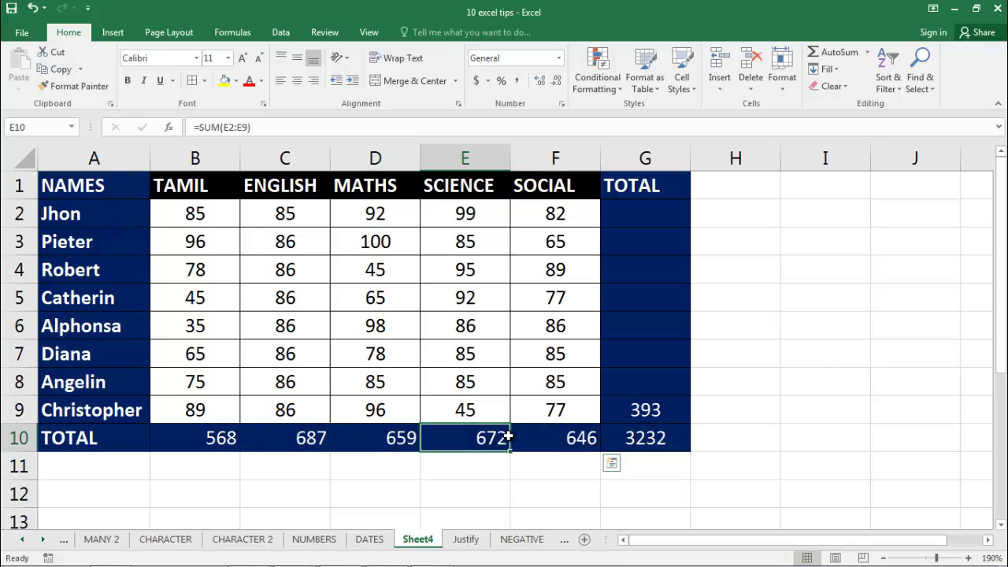
pyautogui.moveTo(508, 438); pyautogui.dragTo(226, 435)
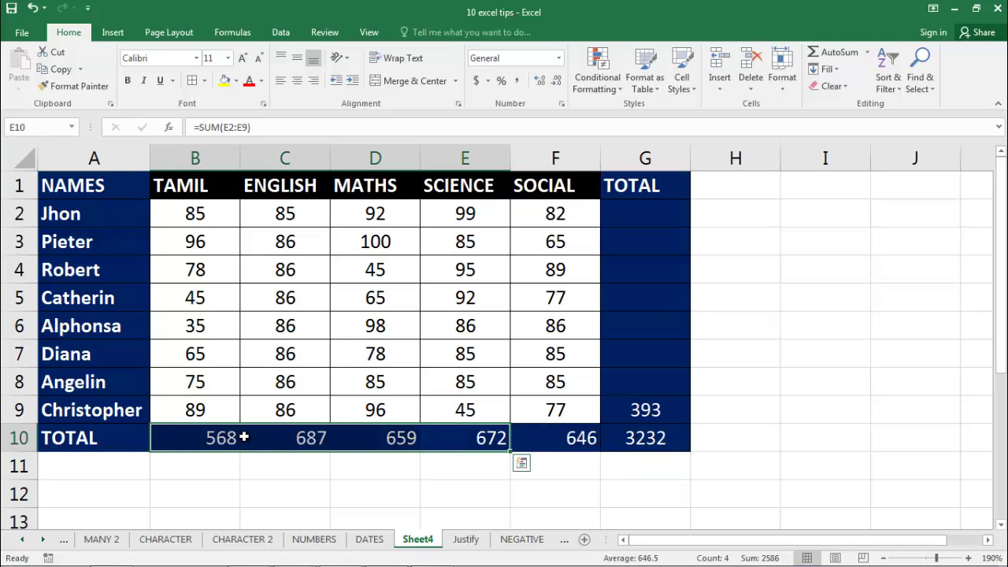
pyautogui.press('Delete')
pyautogui.moveTo(573, 439); pyautogui.dragTo(206, 438)
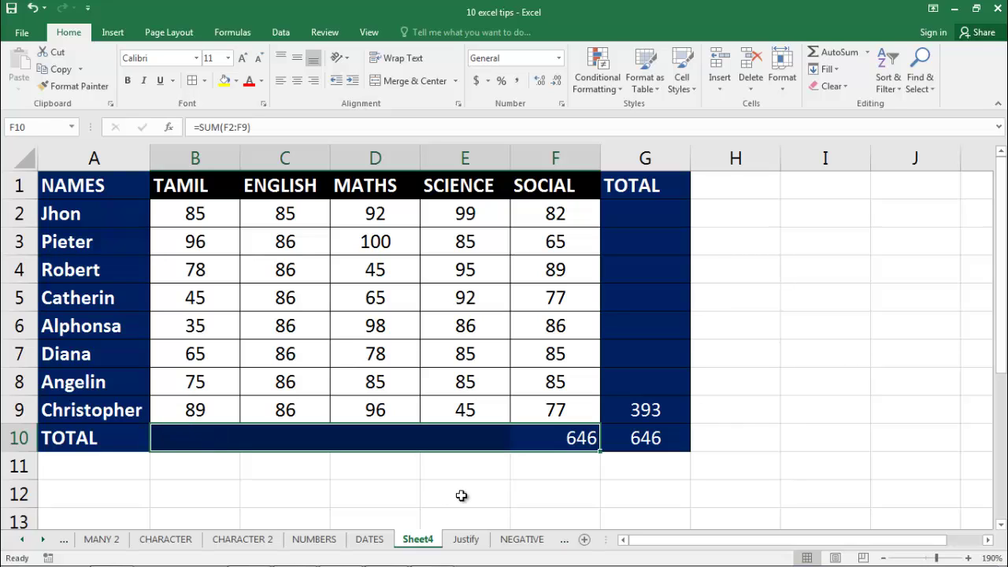
# Fill the SOCIAL total left across B10:F10 with the legacy Alt+E Fill Left shortcut.
pyautogui.click(824, 68)
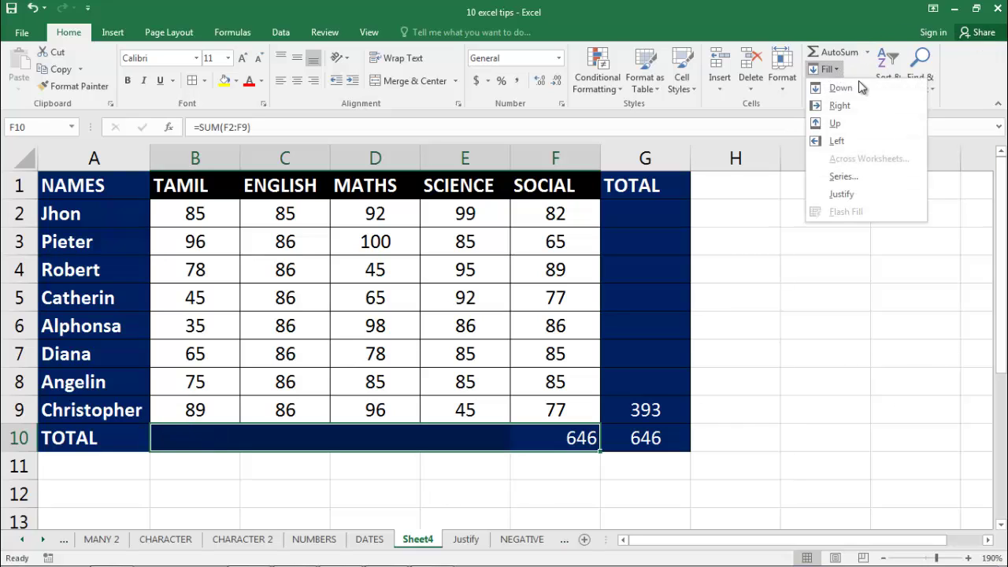
pyautogui.click(898, 268)
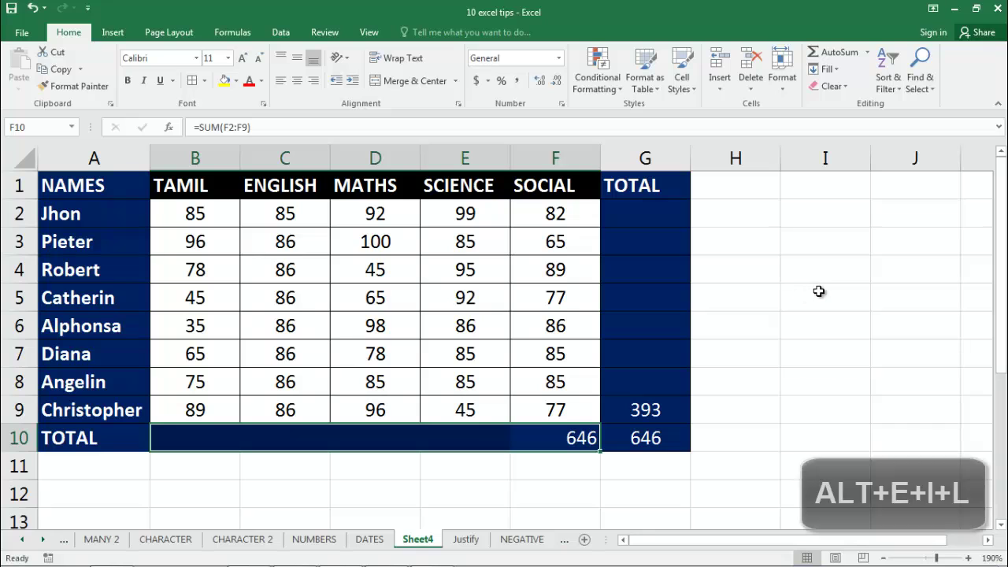
pyautogui.press('alt')
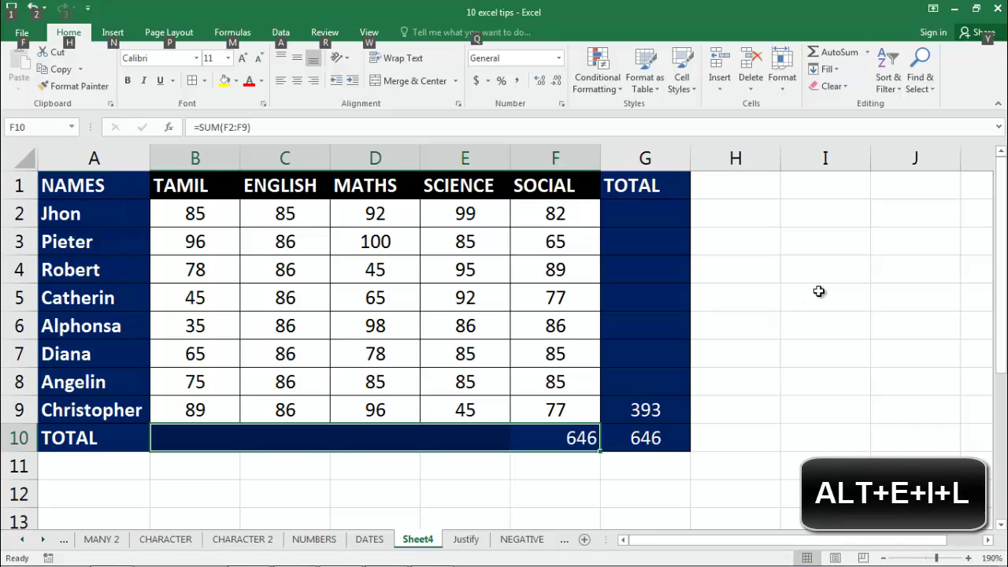
pyautogui.press('e')
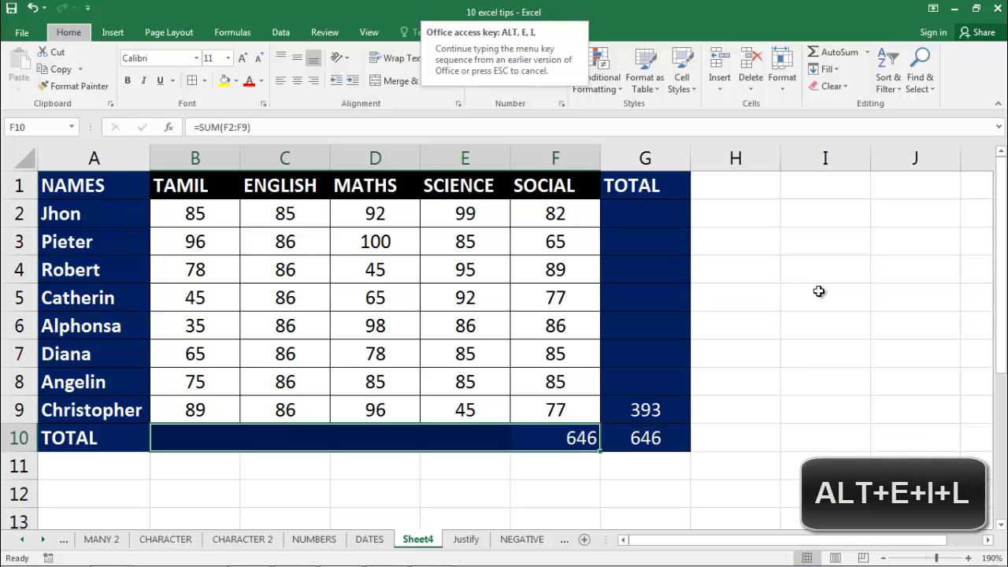
pyautogui.press('l')
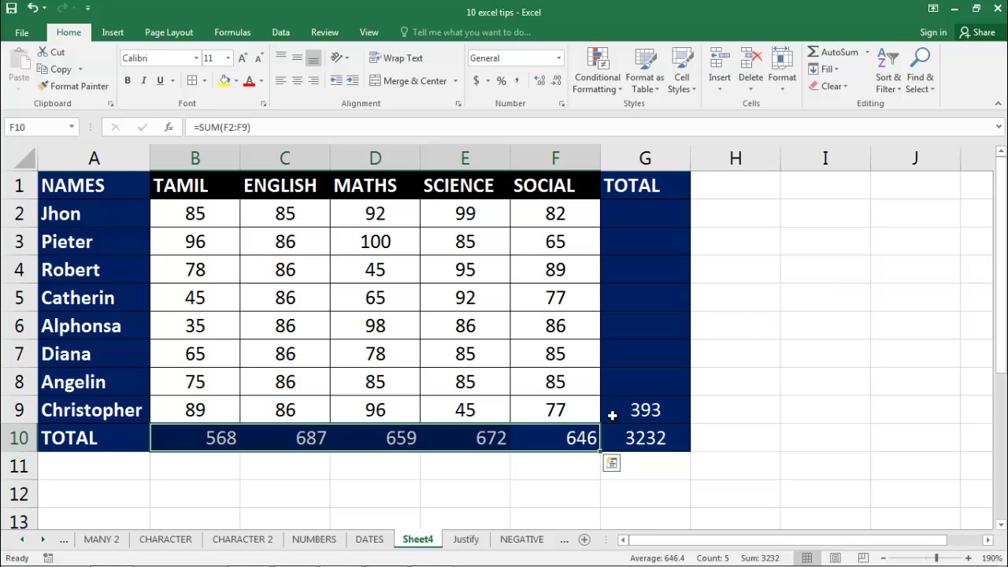
# Select G2:G9 and fill the student TOTAL formula up with the Alt+E Fill Up shortcut.
pyautogui.click(638, 411)
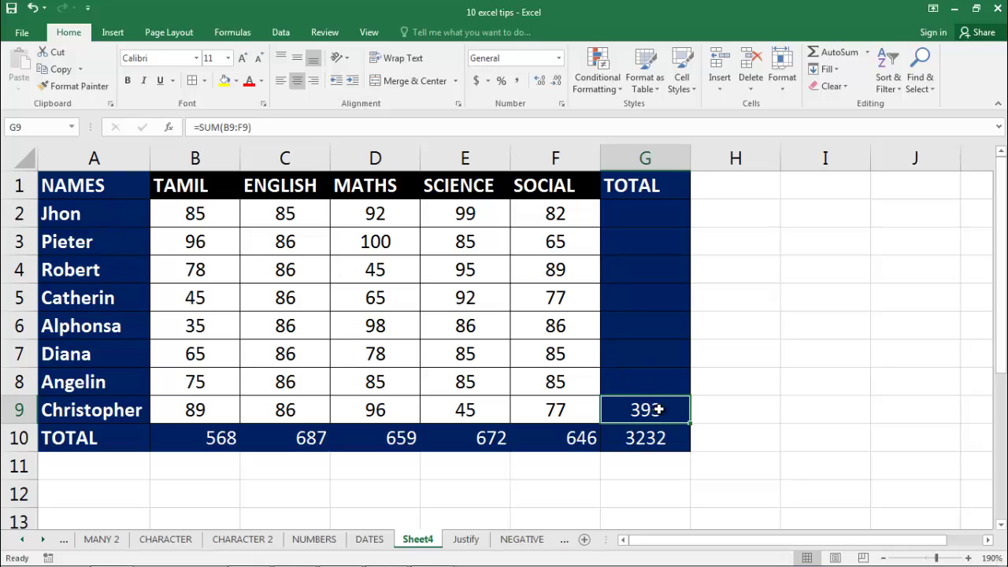
pyautogui.moveTo(655, 406); pyautogui.dragTo(657, 209)
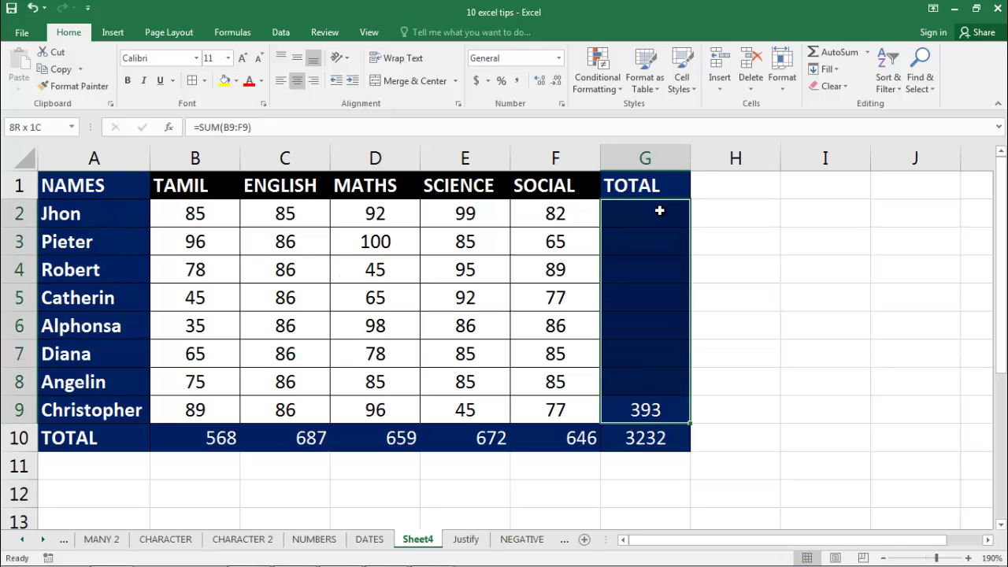
pyautogui.click(833, 69)
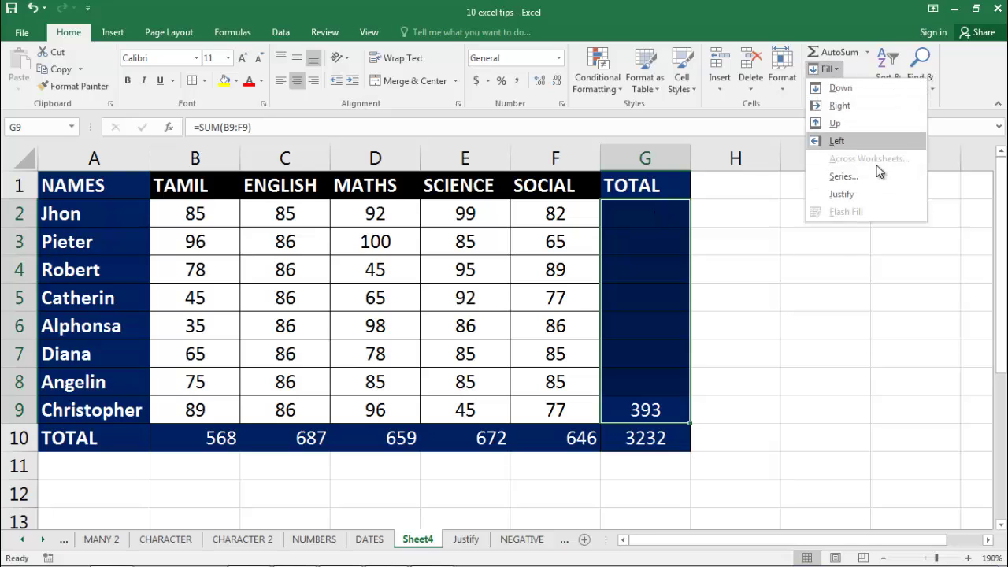
pyautogui.click(830, 281)
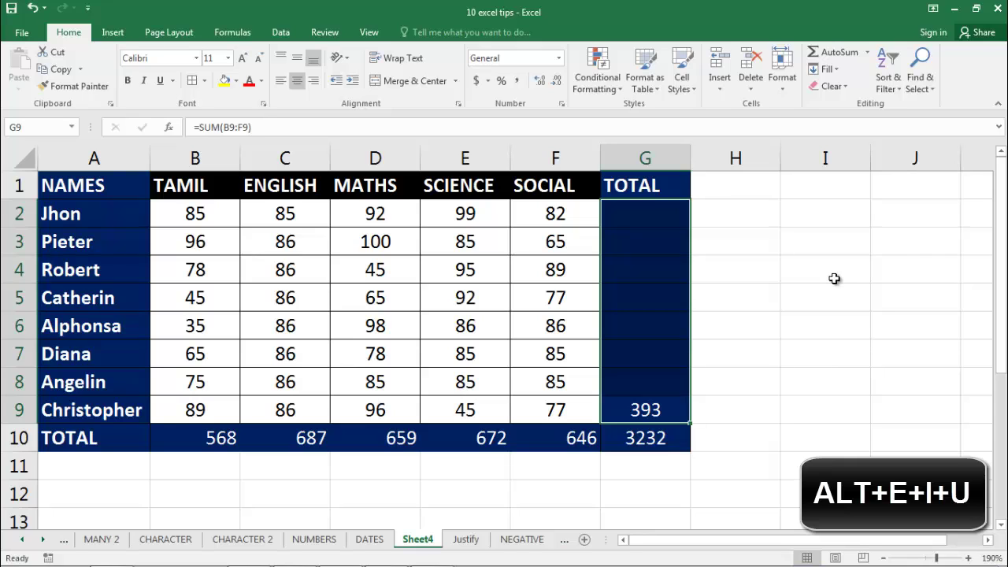
pyautogui.press('alt')
pyautogui.press('e')
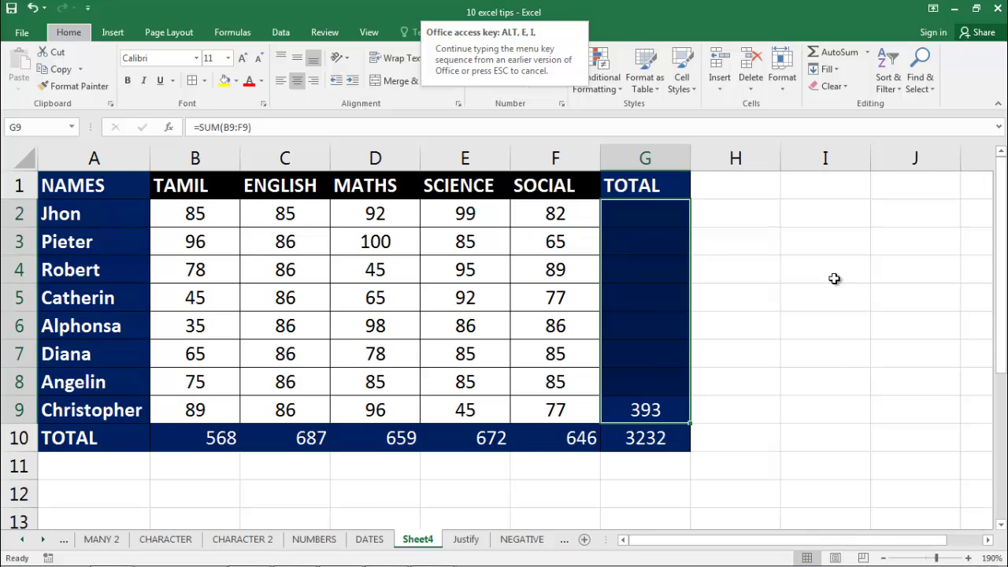
pyautogui.press('u')
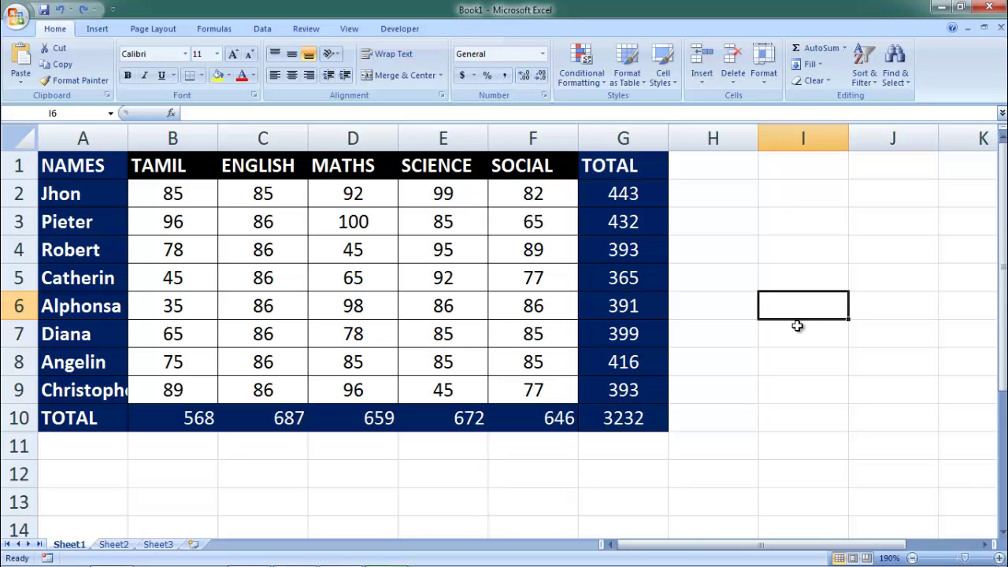
# Select A1:G10 from the NAMES heading using Ctrl+Shift+Right then Ctrl+Shift+Down.
pyautogui.click(90, 160)
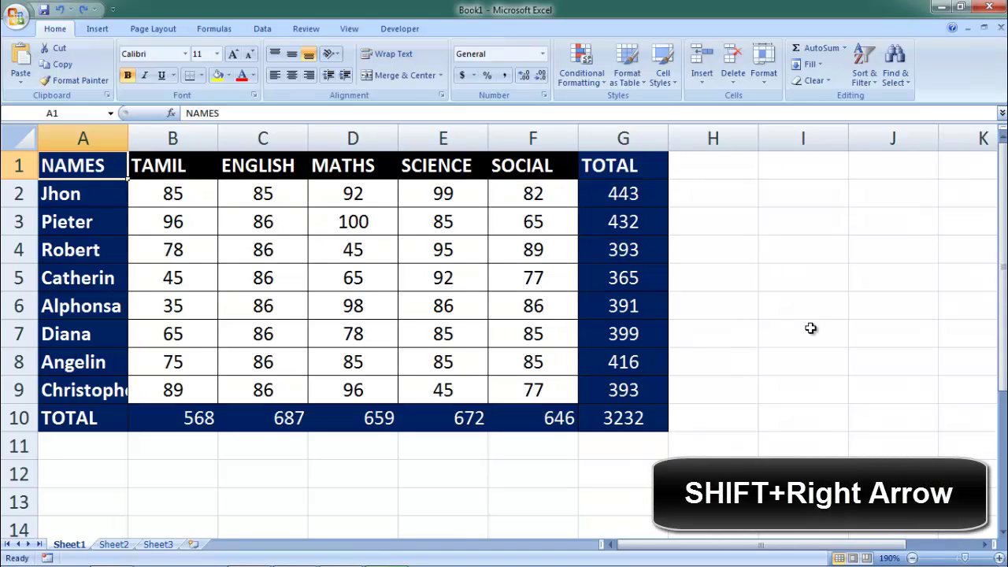
pyautogui.hotkey('shift', 'Right')
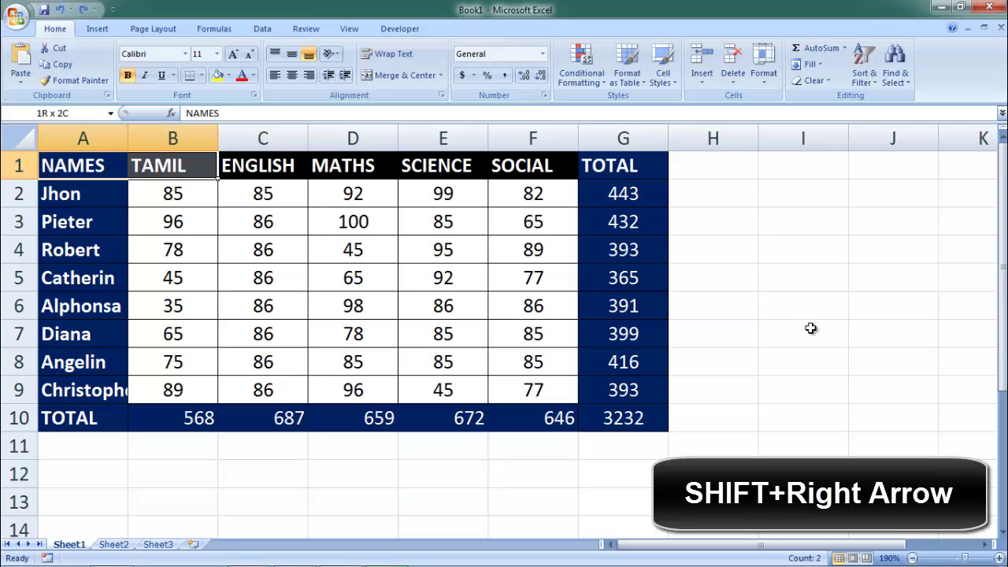
pyautogui.hotkey('shift', 'Right')
pyautogui.hotkey('shift', 'Right')
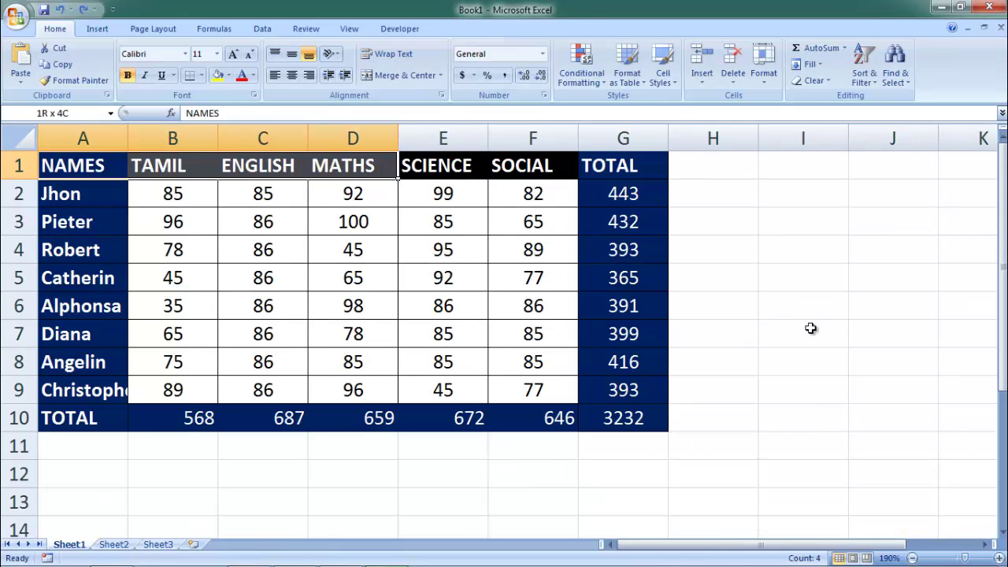
pyautogui.hotkey('shift', 'Right')
pyautogui.hotkey('shift', 'Right')
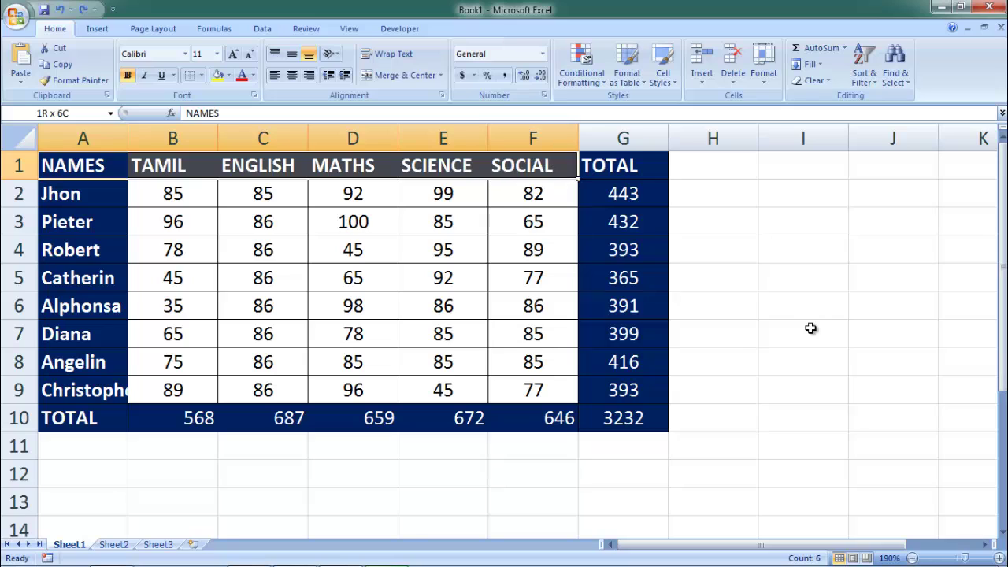
pyautogui.hotkey('shift', 'Right')
pyautogui.click(771, 204)
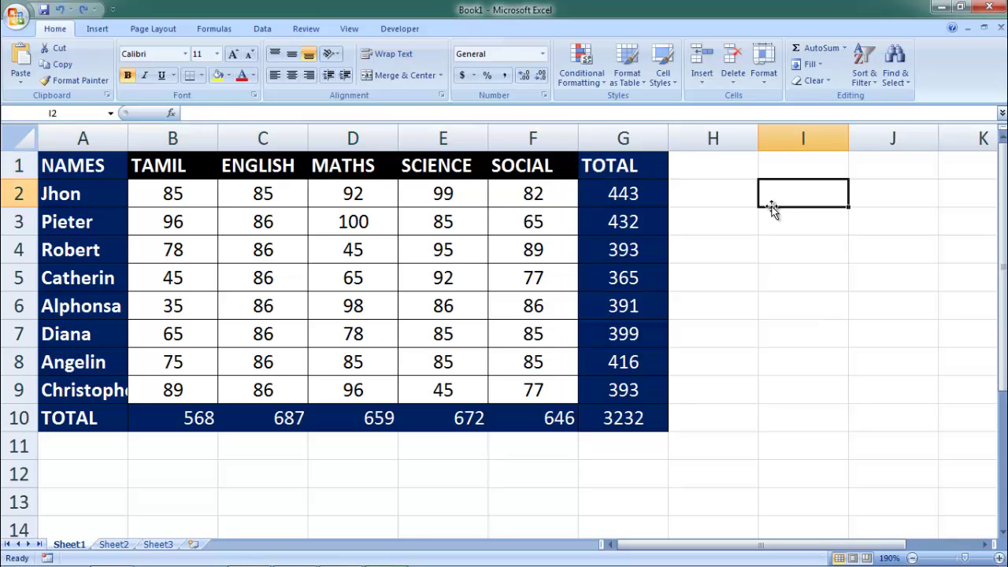
pyautogui.click(109, 168)
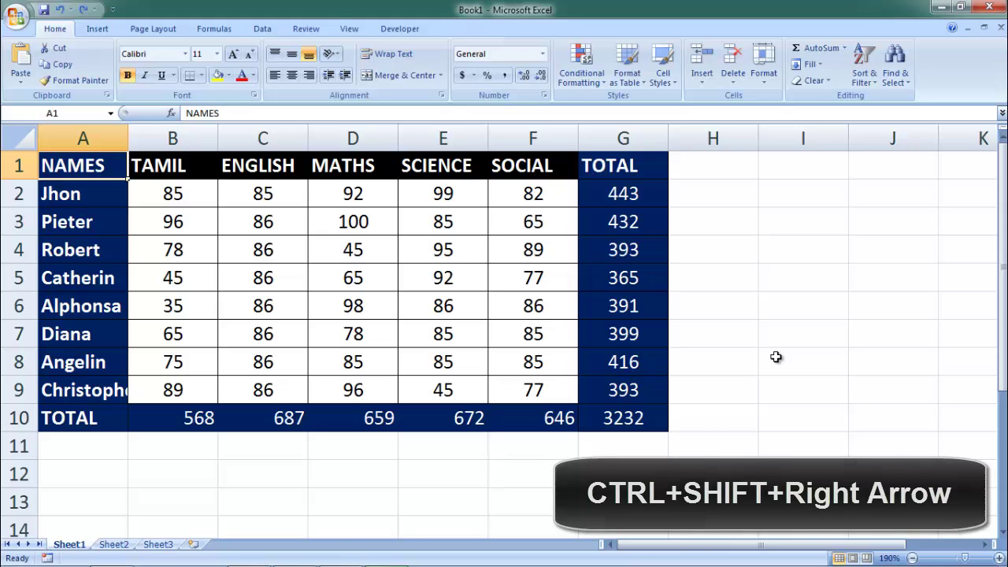
pyautogui.hotkey('ctrl', 'shift', 'Right')
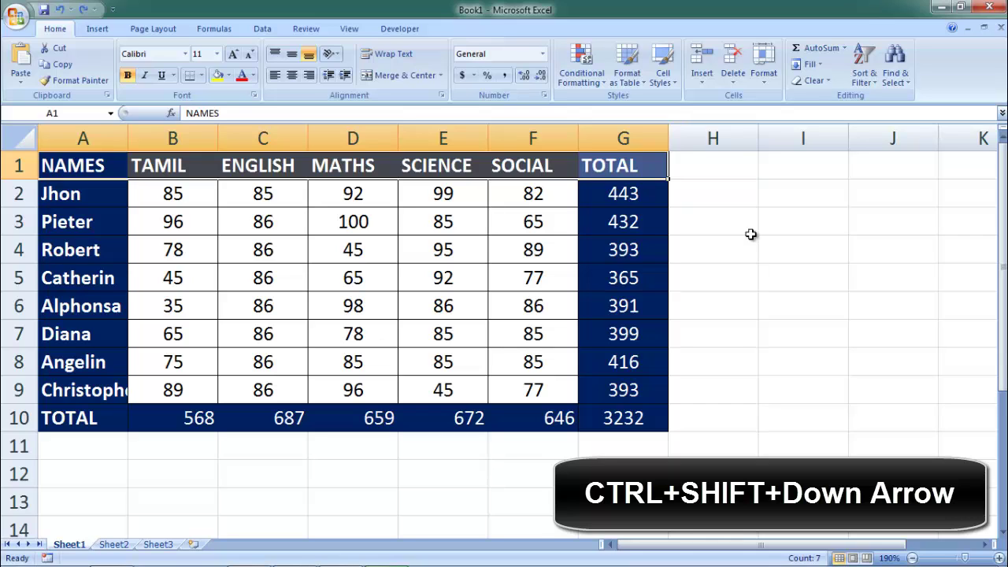
pyautogui.hotkey('ctrl', 'shift', 'Down')
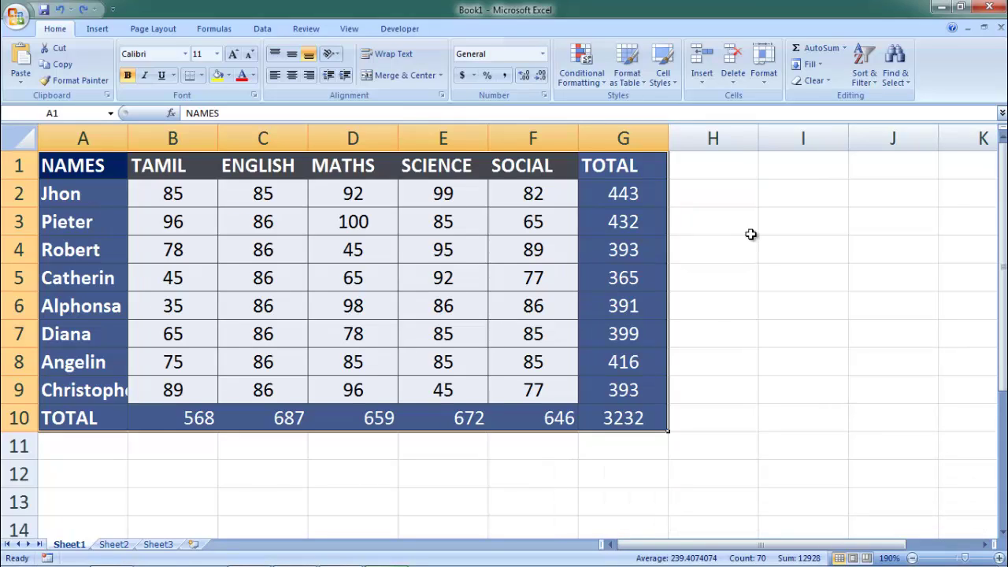
# Group all sheets and use Fill > Across Worksheets (All) to copy the table to Sheet2 and Sheet3.
pyautogui.rightClick(82, 546)
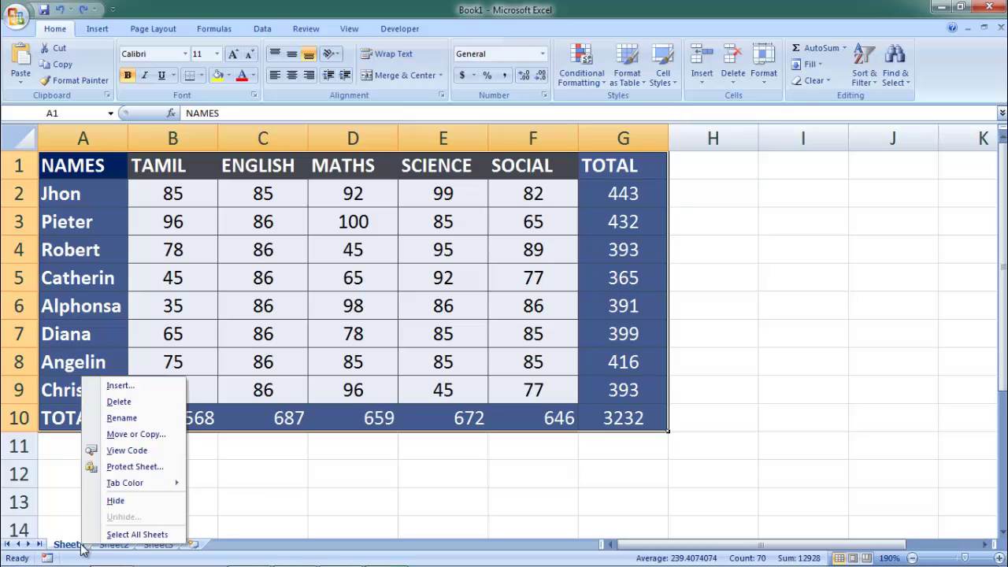
pyautogui.click(130, 535)
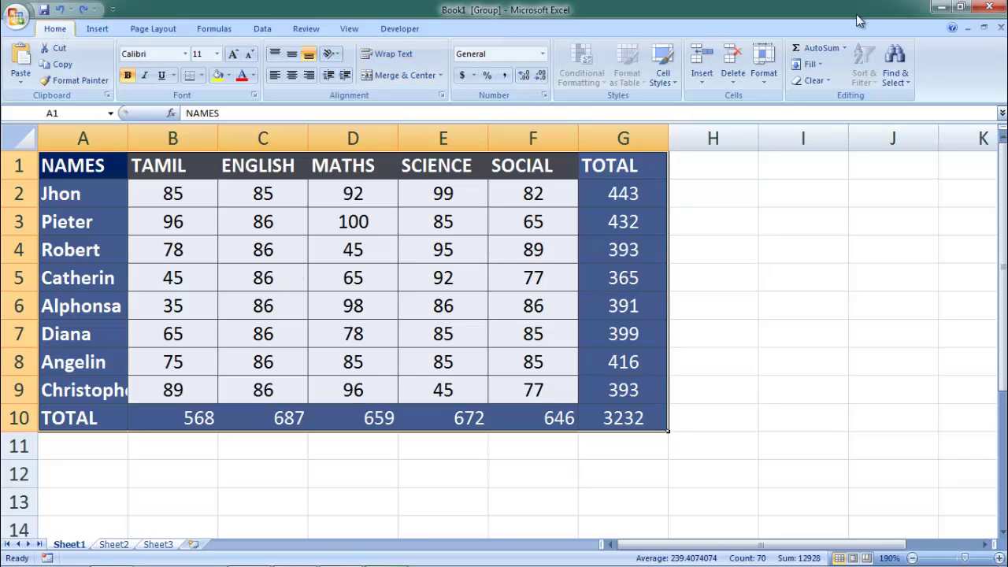
pyautogui.click(819, 67)
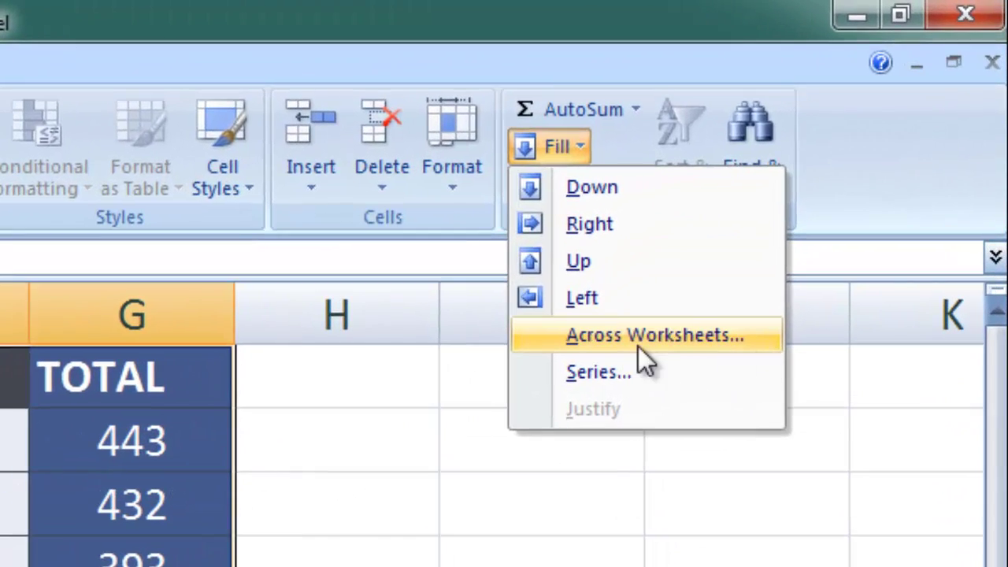
pyautogui.click(693, 339)
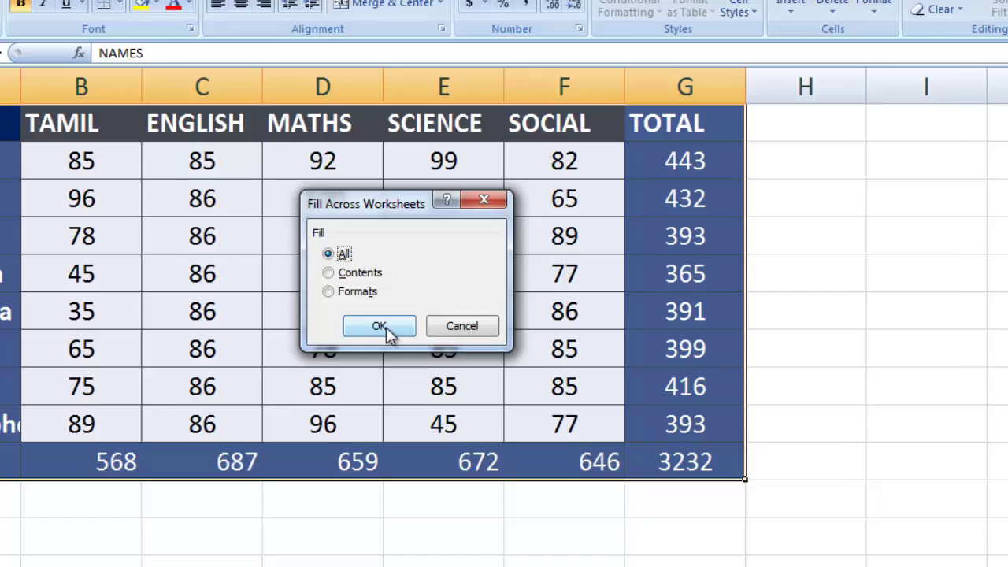
pyautogui.click(344, 347)
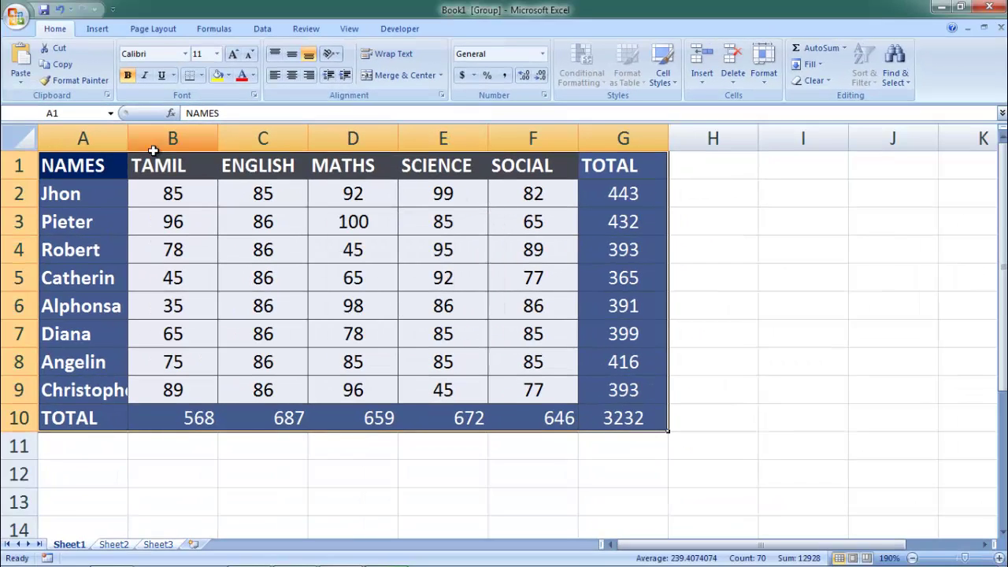
pyautogui.click(120, 545)
pyautogui.click(165, 546)
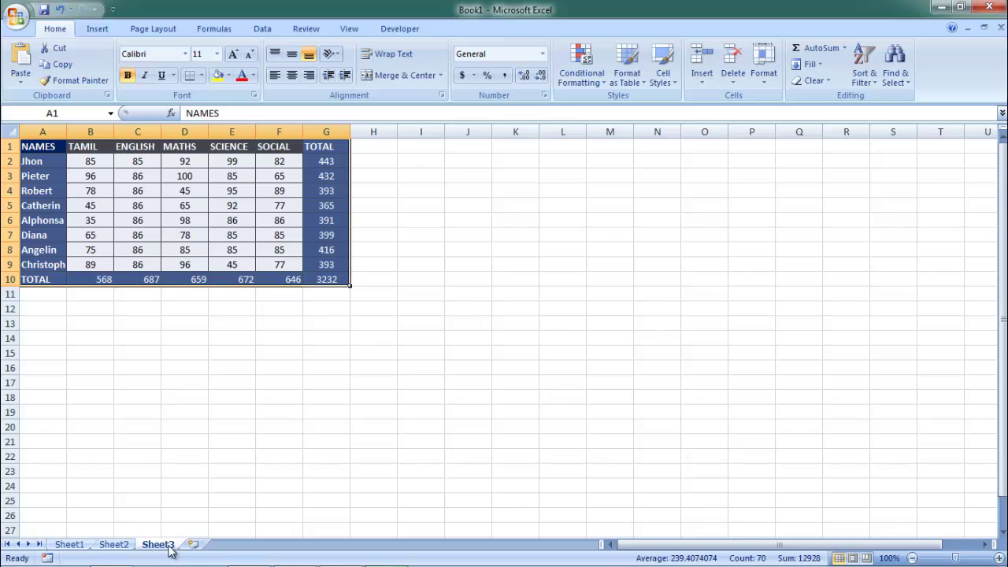
# Check Sheet2, then return to Sheet1 and group all sheets together.
pyautogui.click(76, 546)
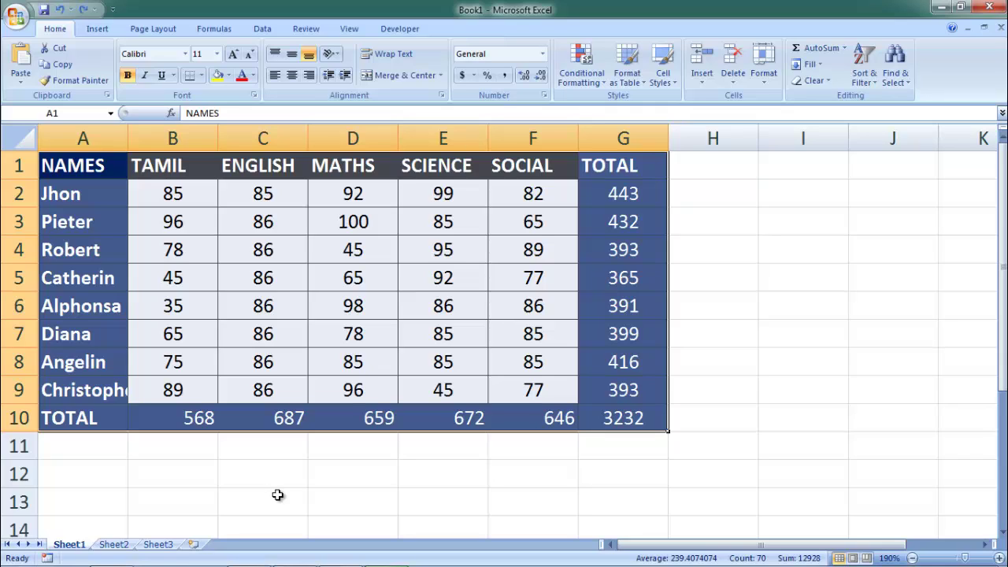
pyautogui.click(118, 546)
pyautogui.click(72, 548)
pyautogui.rightClick(73, 547)
pyautogui.click(134, 531)
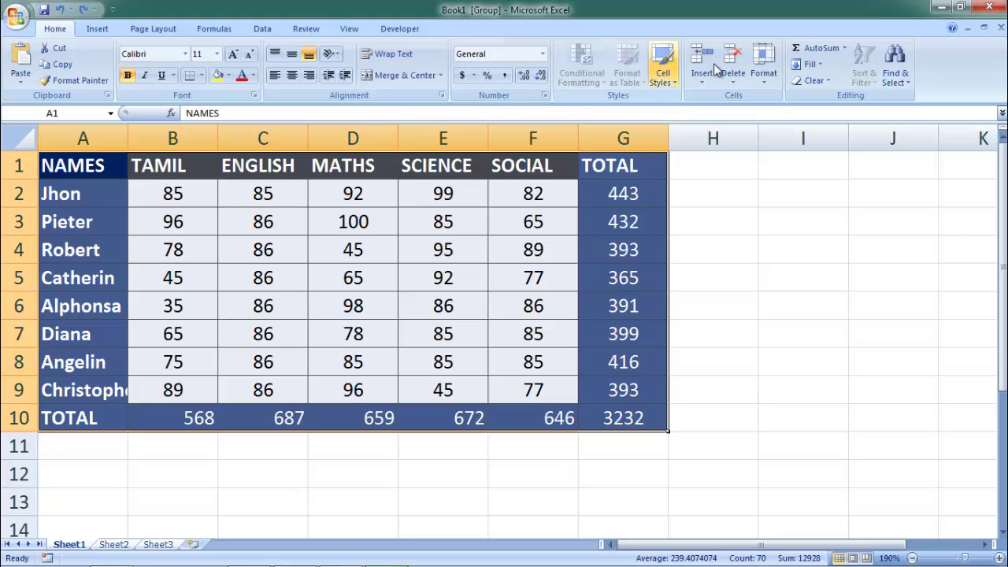
# Fill the marks table across worksheets using the Formats option only.
pyautogui.click(814, 64)
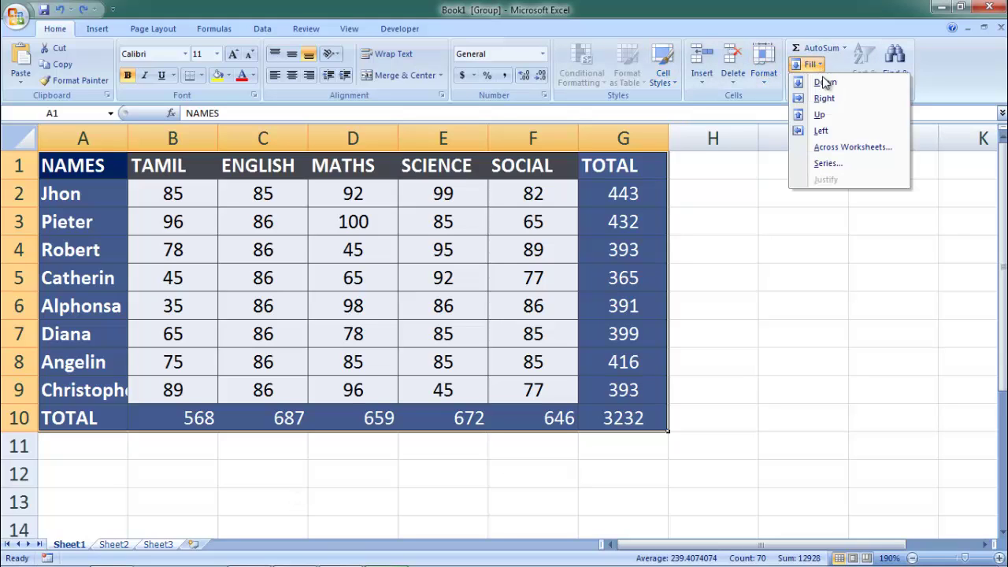
pyautogui.click(845, 147)
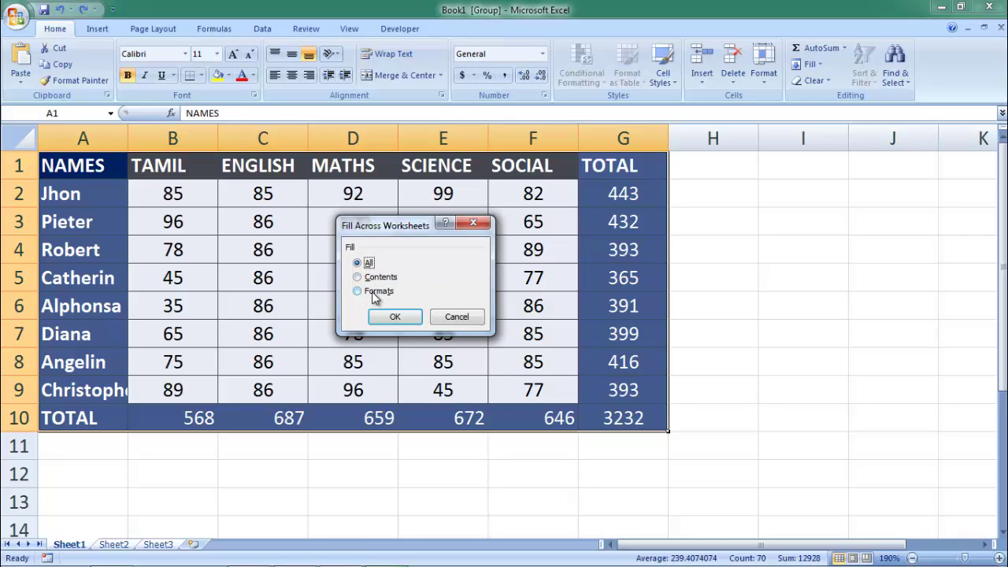
pyautogui.click(375, 292)
pyautogui.click(394, 317)
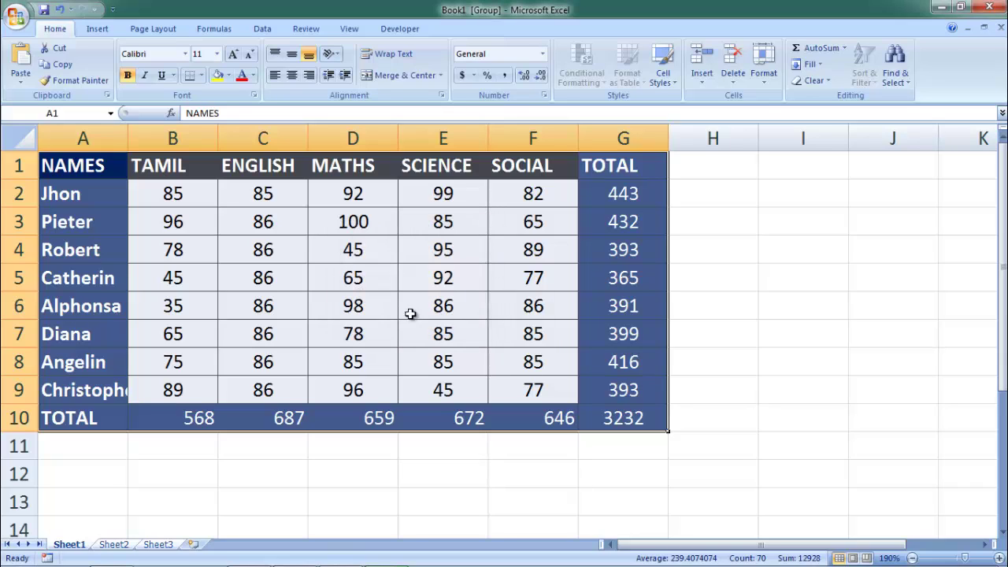
# Compare the formatted Sheet2 and Sheet3, then return to Sheet1.
pyautogui.click(122, 545)
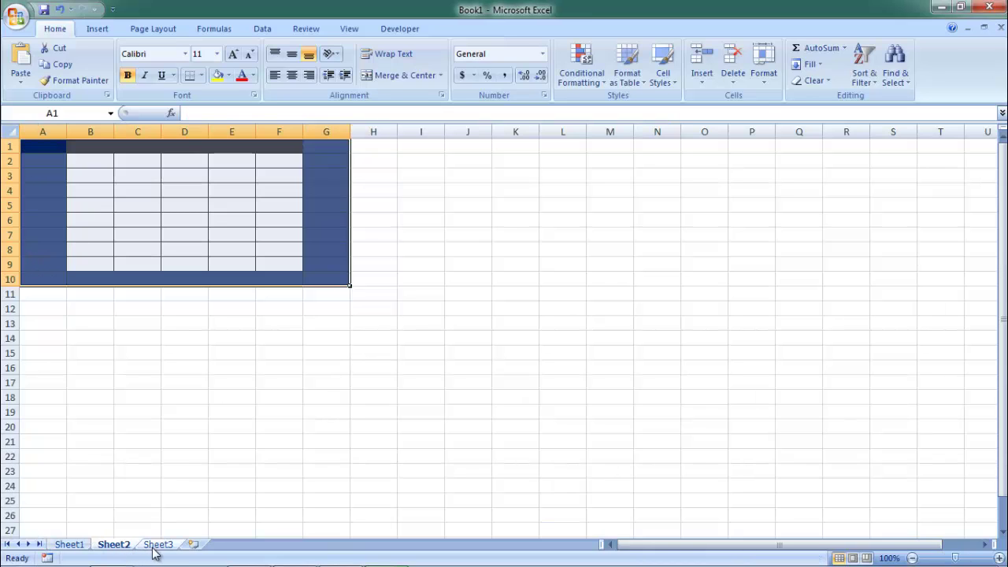
pyautogui.click(158, 545)
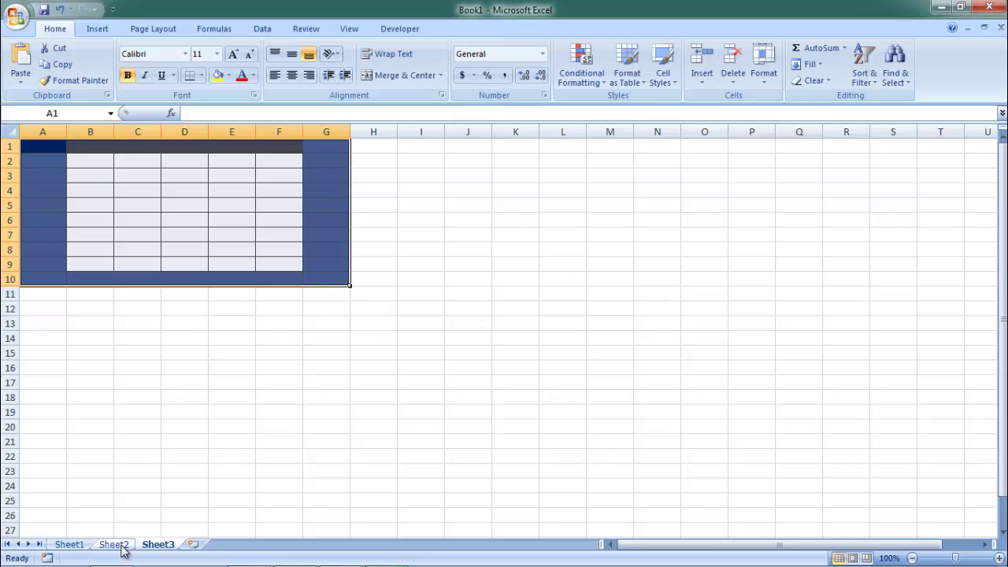
pyautogui.click(120, 547)
pyautogui.click(77, 549)
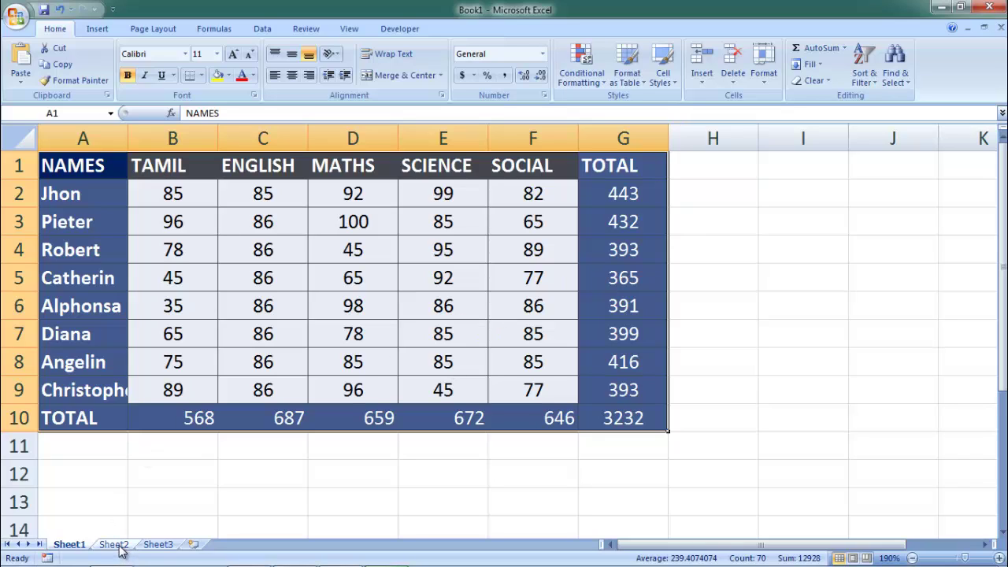
# Group all sheets and fill the marks table across worksheets with Contents only.
pyautogui.click(122, 549)
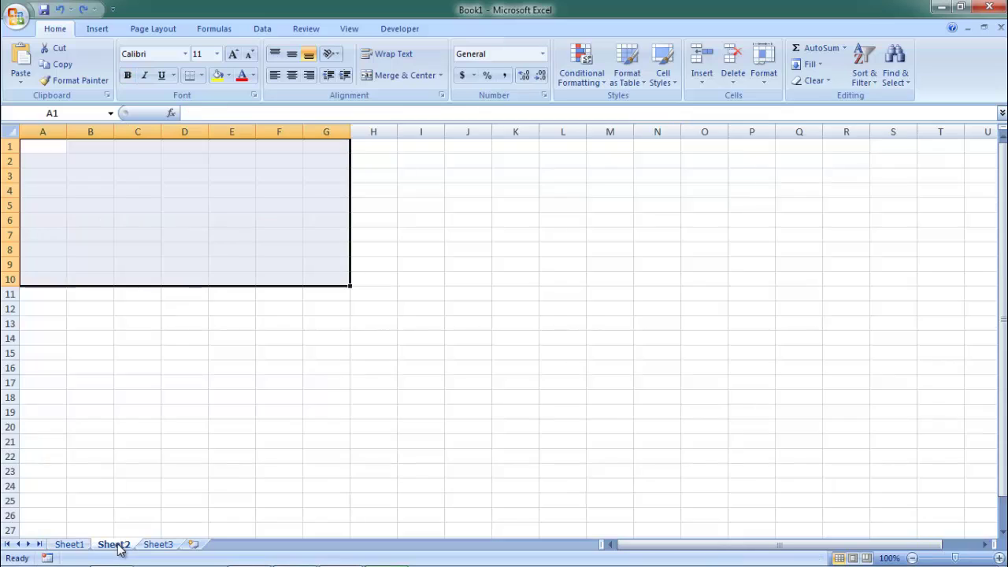
pyautogui.click(67, 547)
pyautogui.rightClick(81, 546)
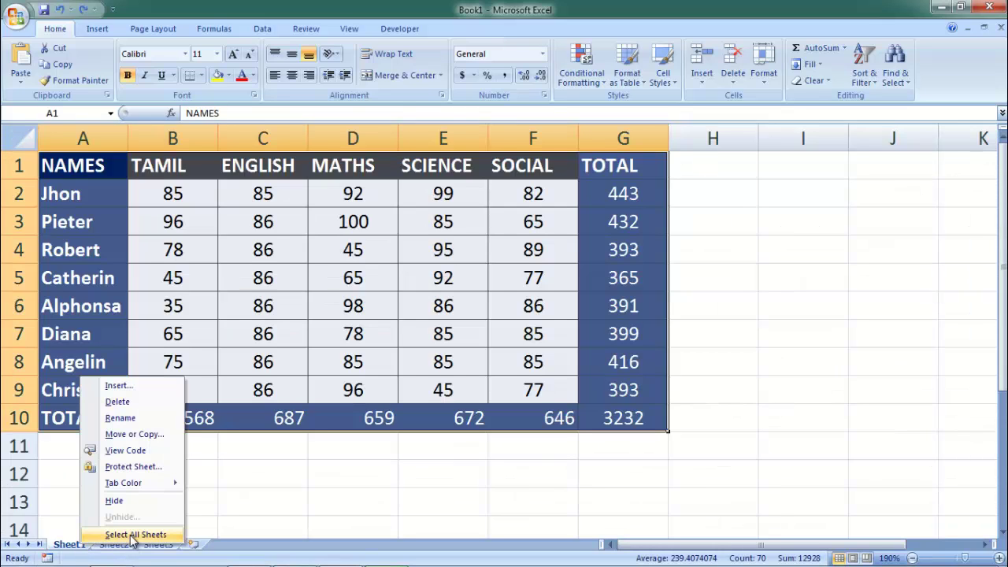
pyautogui.click(130, 534)
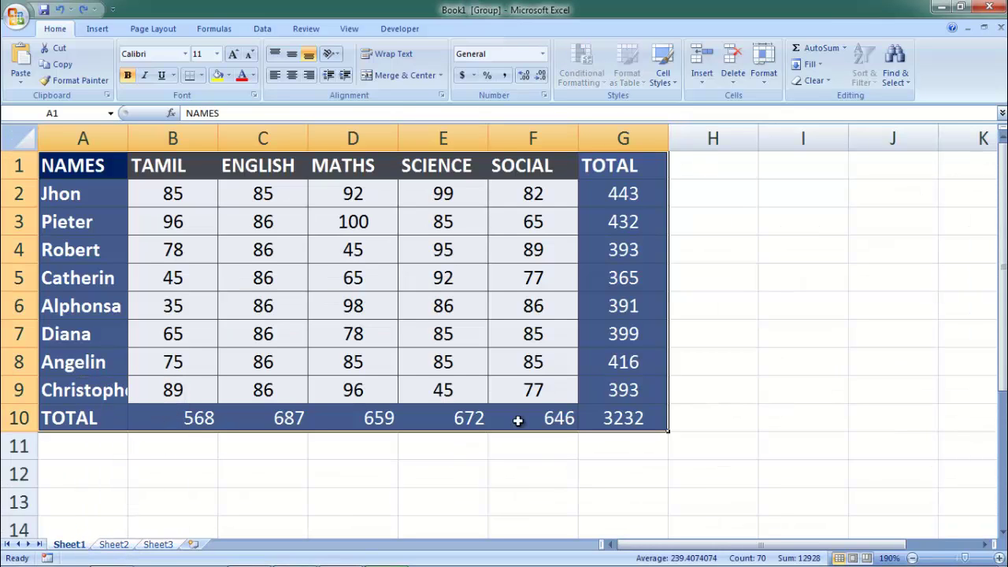
pyautogui.click(819, 66)
pyautogui.click(841, 149)
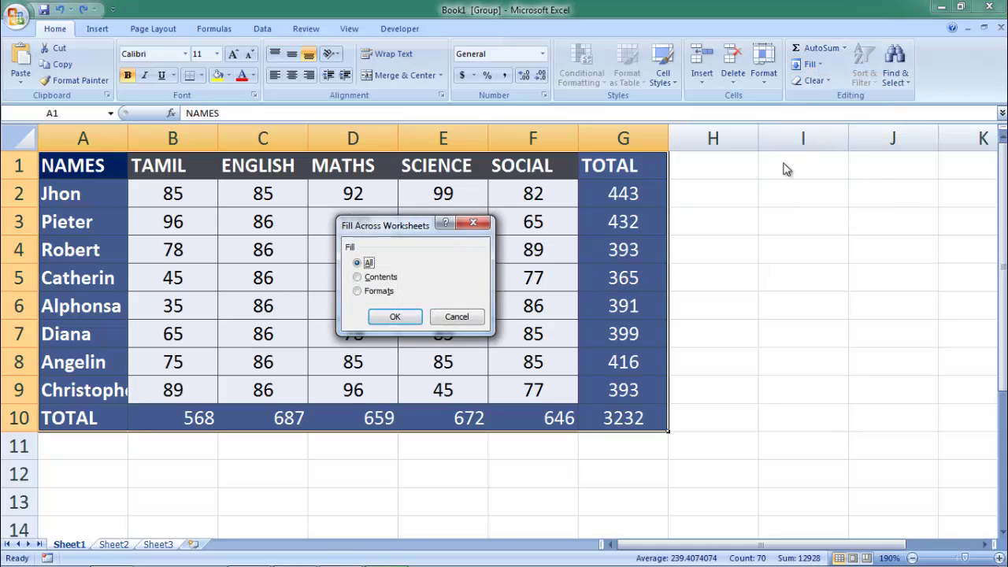
pyautogui.click(379, 279)
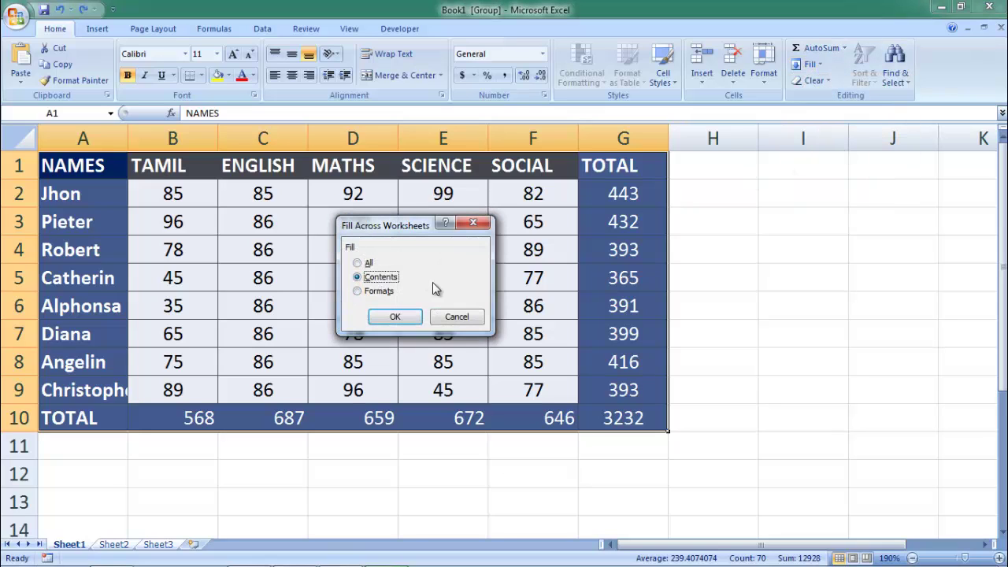
pyautogui.click(388, 323)
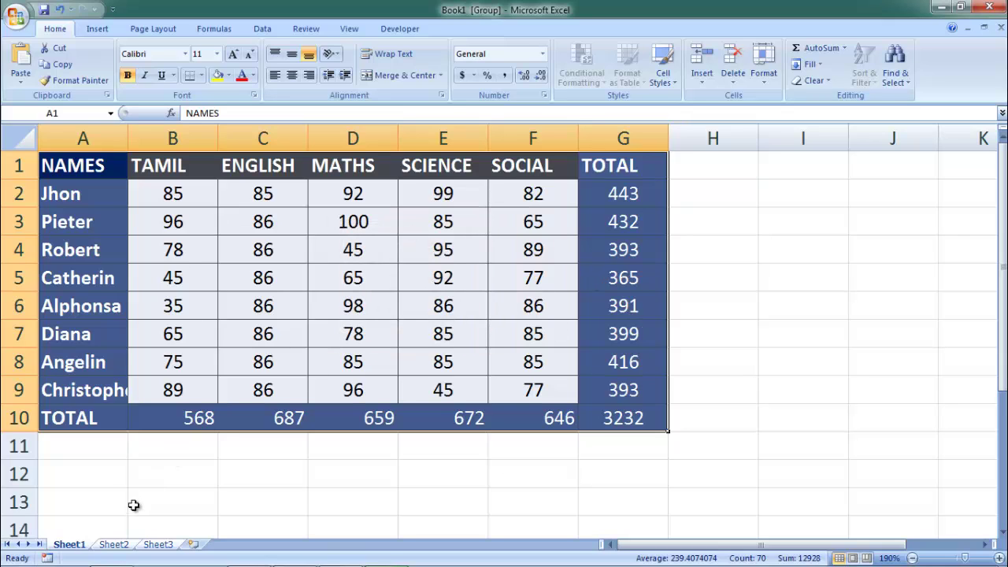
# Verify the copied contents on Sheet2 and Sheet3, then return to cell A1 on Sheet1.
pyautogui.click(114, 545)
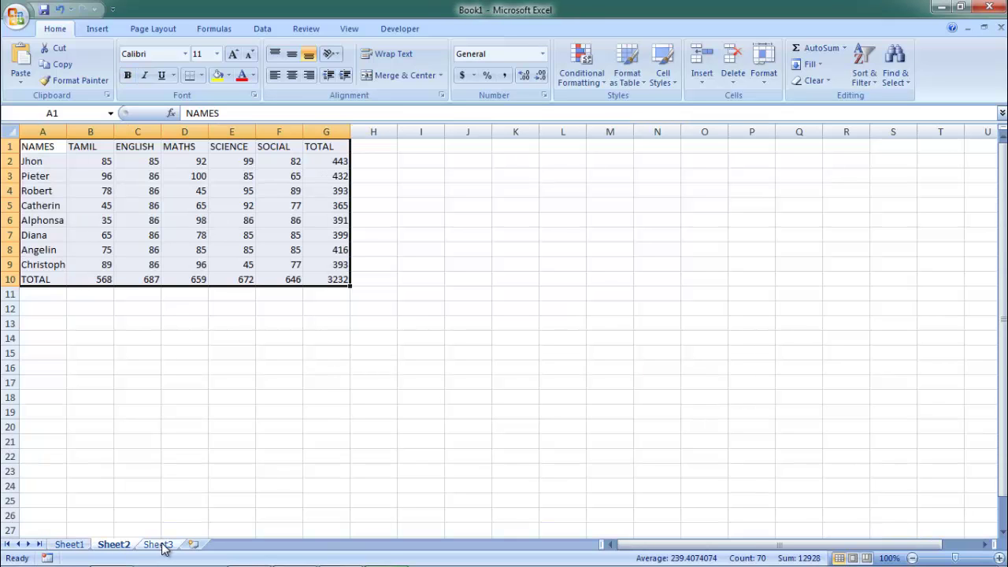
pyautogui.click(272, 291)
pyautogui.hotkey('ctrl', 'pageup')
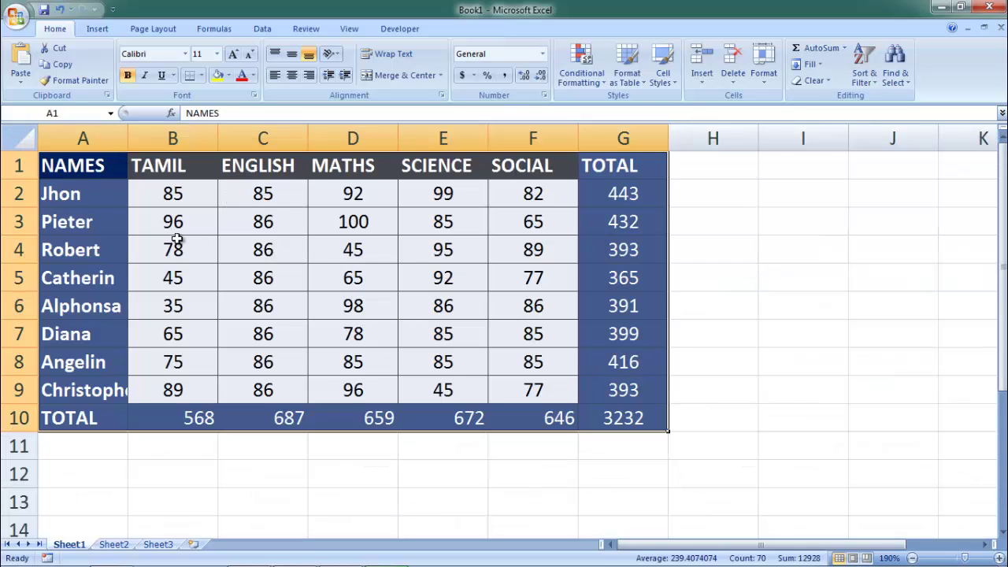
pyautogui.click(118, 544)
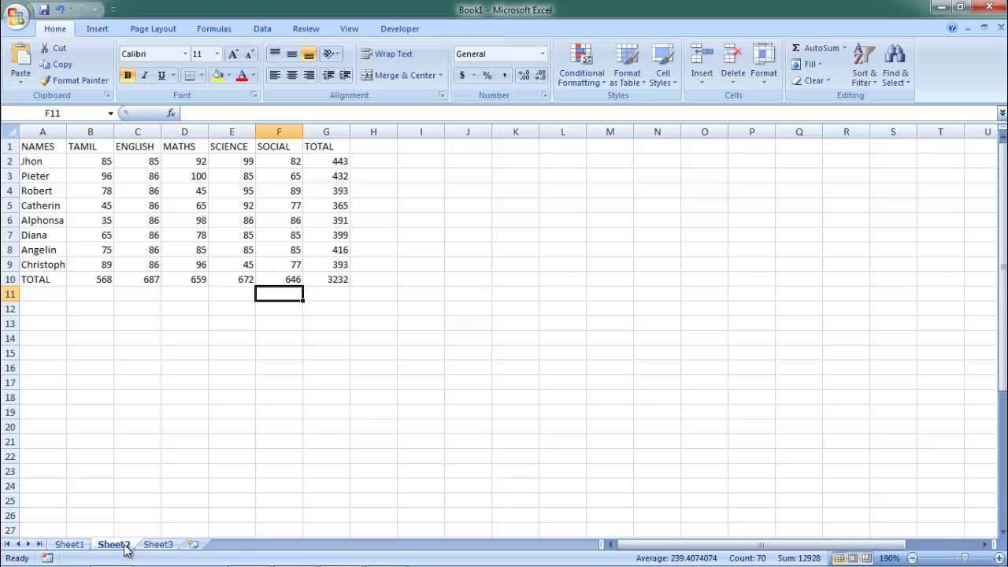
pyautogui.click(169, 546)
pyautogui.click(76, 547)
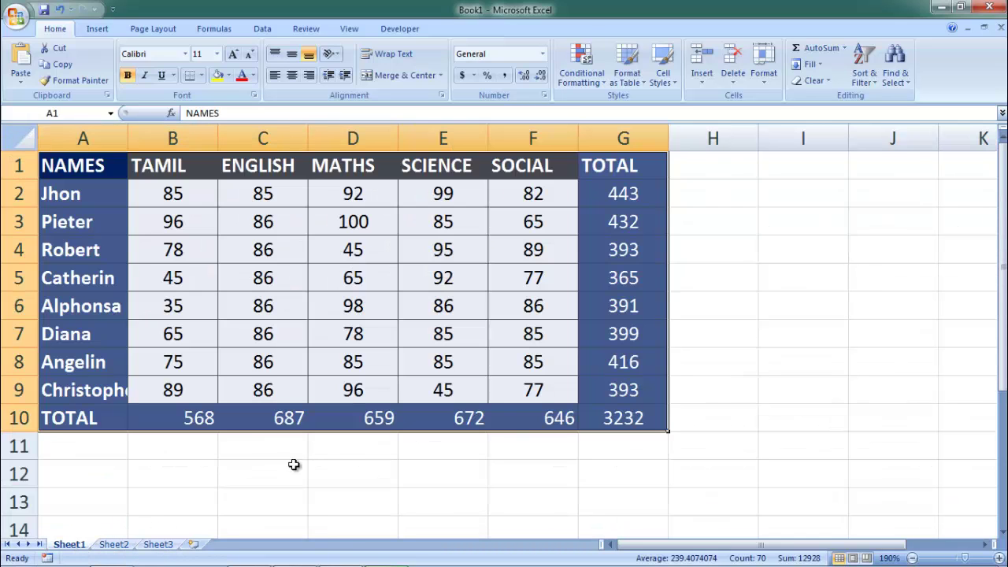
pyautogui.click(405, 470)
pyautogui.click(83, 158)
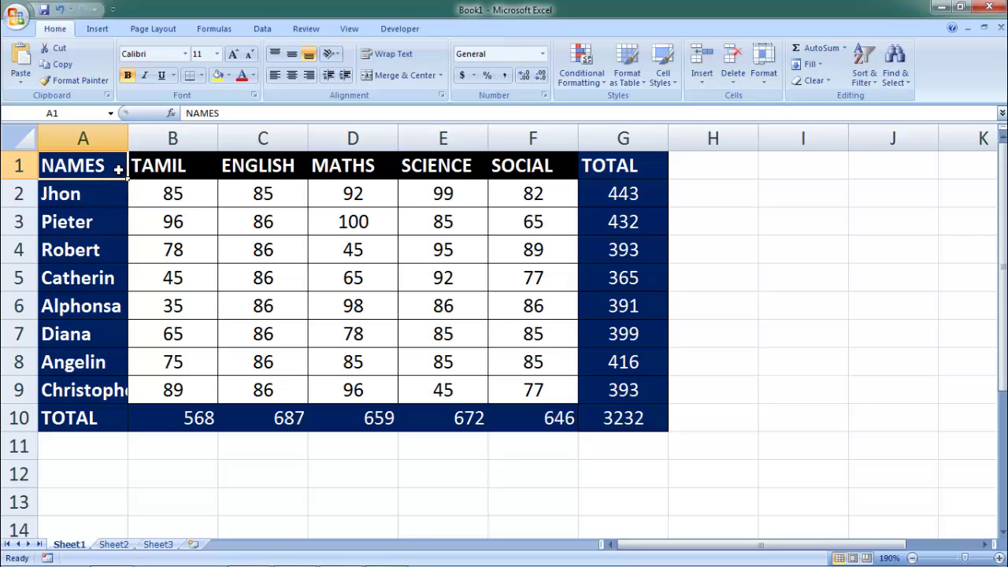
# Format Painter Sheet1's A1:G10 styling onto A1:G10 on Sheet2.
pyautogui.moveTo(93, 162)
pyautogui.mouseDown()
pyautogui.moveTo(581, 394)
pyautogui.moveTo(601, 411)
pyautogui.moveTo(591, 423)
pyautogui.mouseUp()
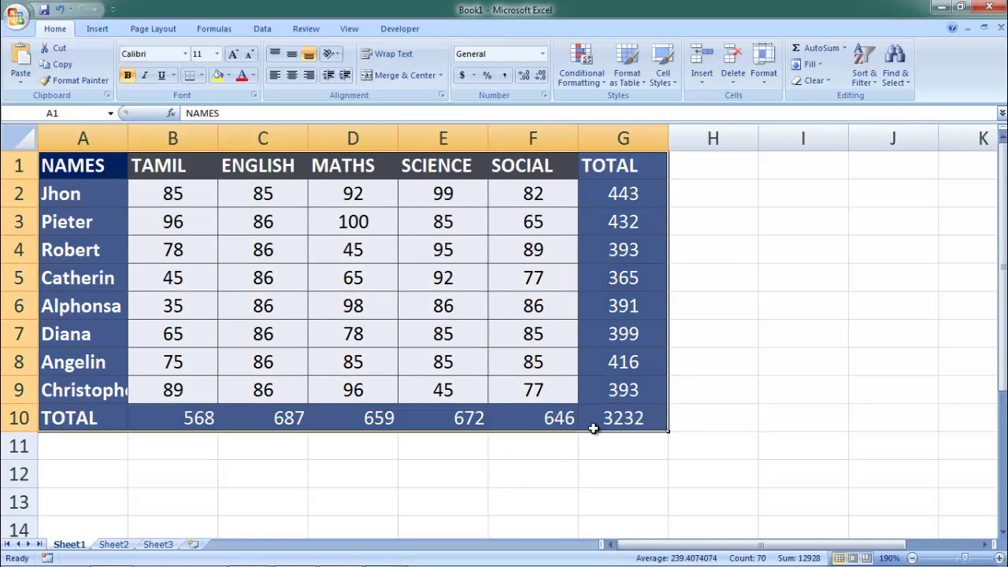
pyautogui.click(683, 440)
pyautogui.moveTo(91, 175)
pyautogui.mouseDown()
pyautogui.moveTo(457, 356)
pyautogui.moveTo(622, 423)
pyautogui.mouseUp()
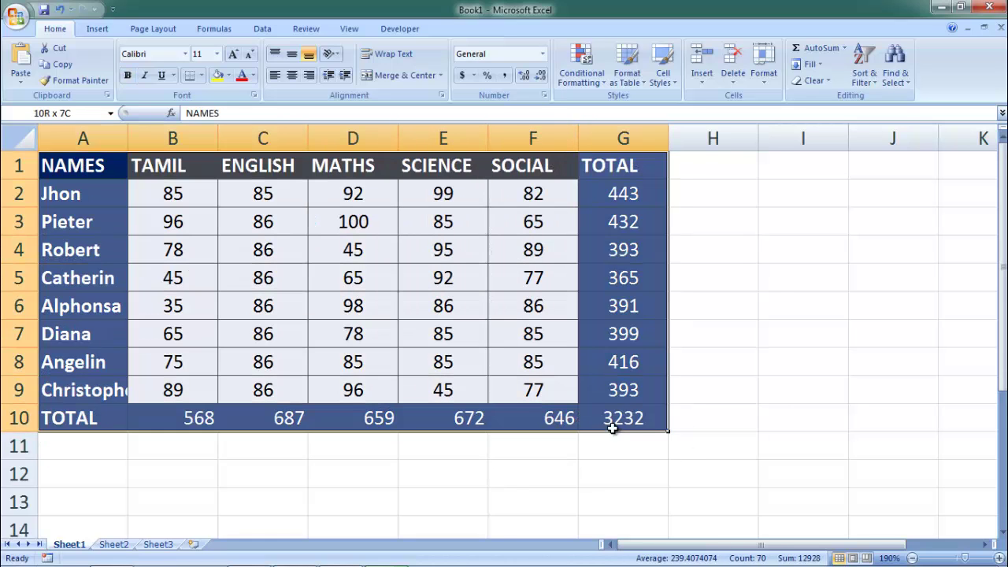
pyautogui.click(108, 84)
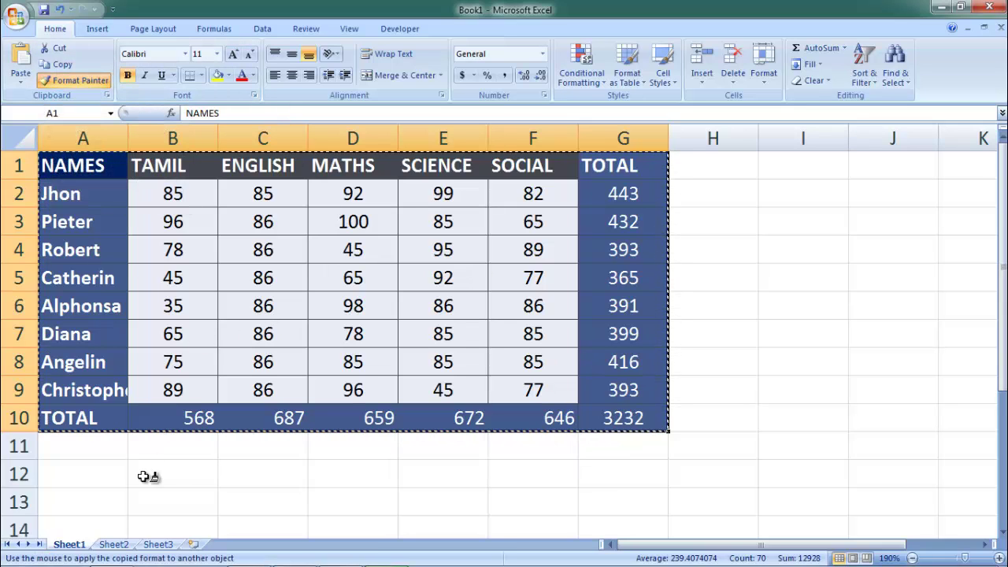
pyautogui.click(113, 544)
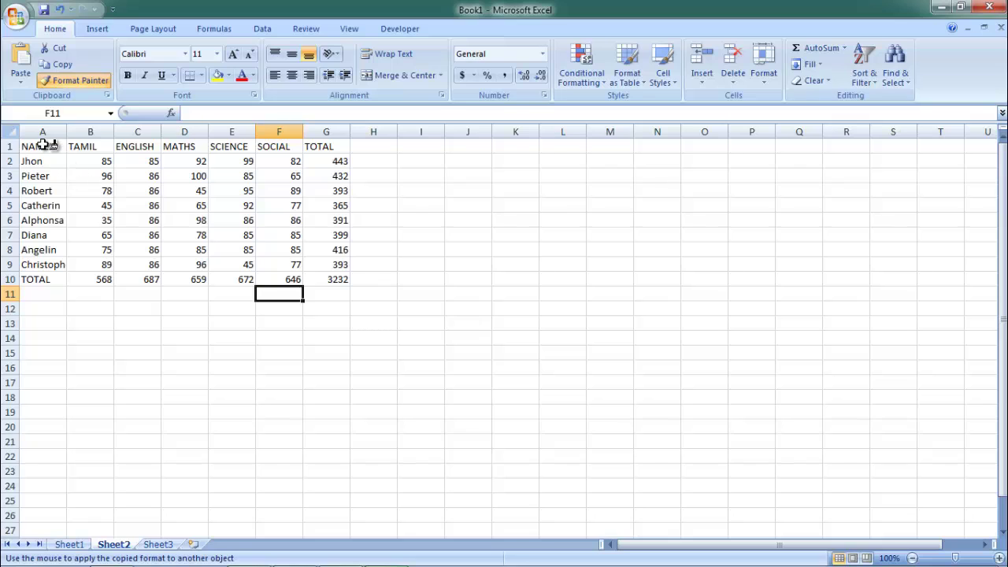
pyautogui.moveTo(43, 145); pyautogui.dragTo(337, 280)
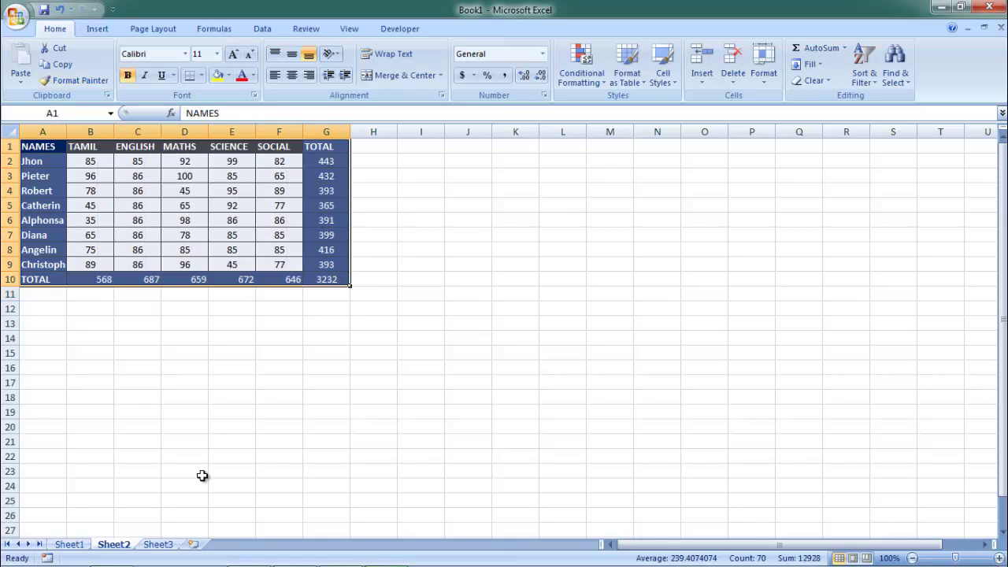
# Compare Sheet2's newly formatted table against Sheet1 and Sheet3, ending on Sheet2.
pyautogui.click(70, 544)
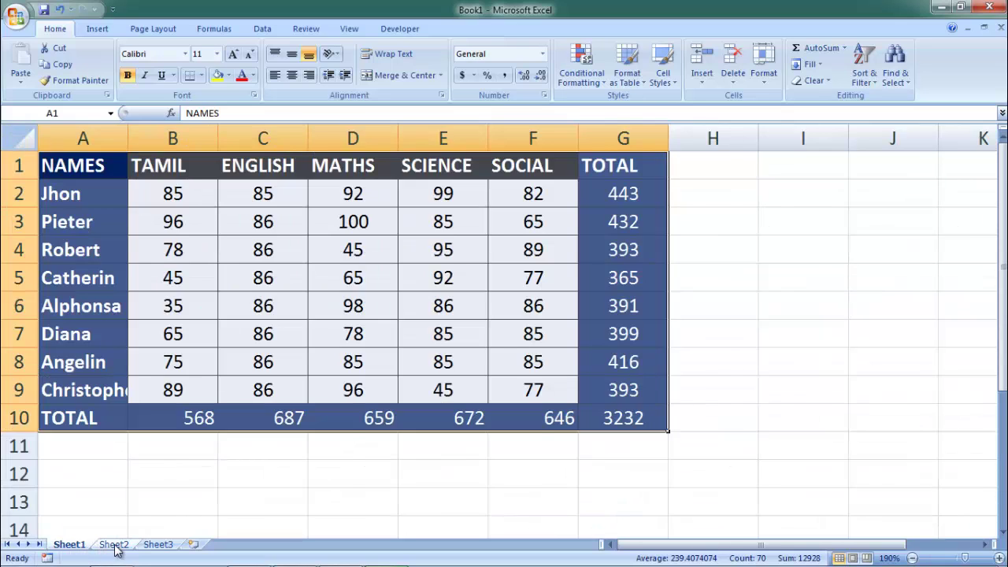
pyautogui.click(114, 544)
pyautogui.click(160, 544)
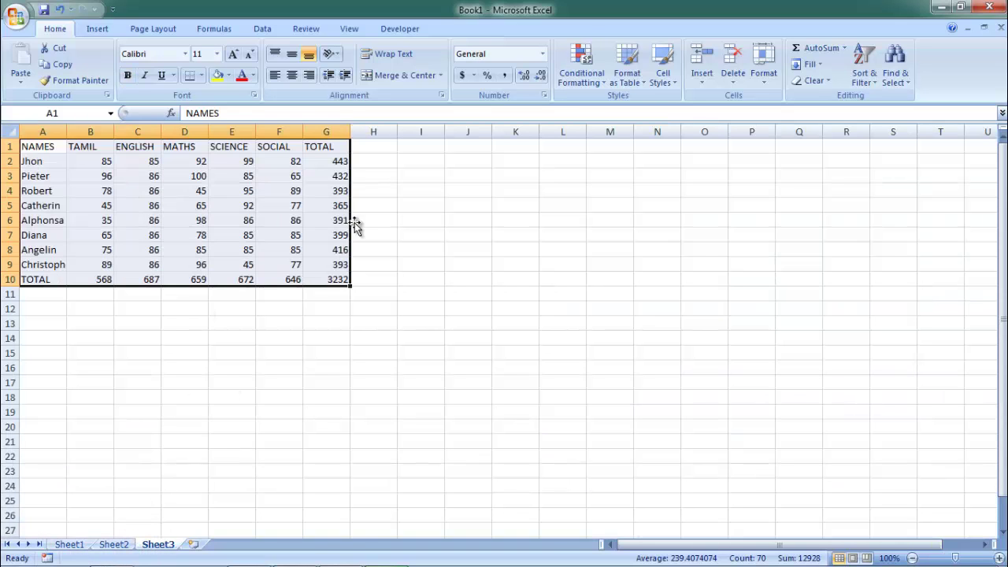
pyautogui.click(72, 544)
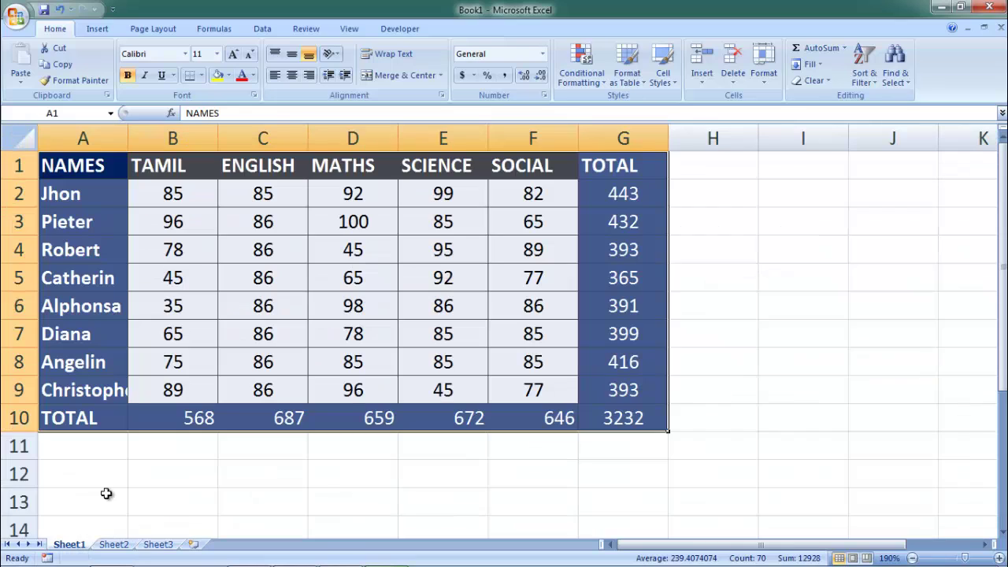
pyautogui.click(113, 549)
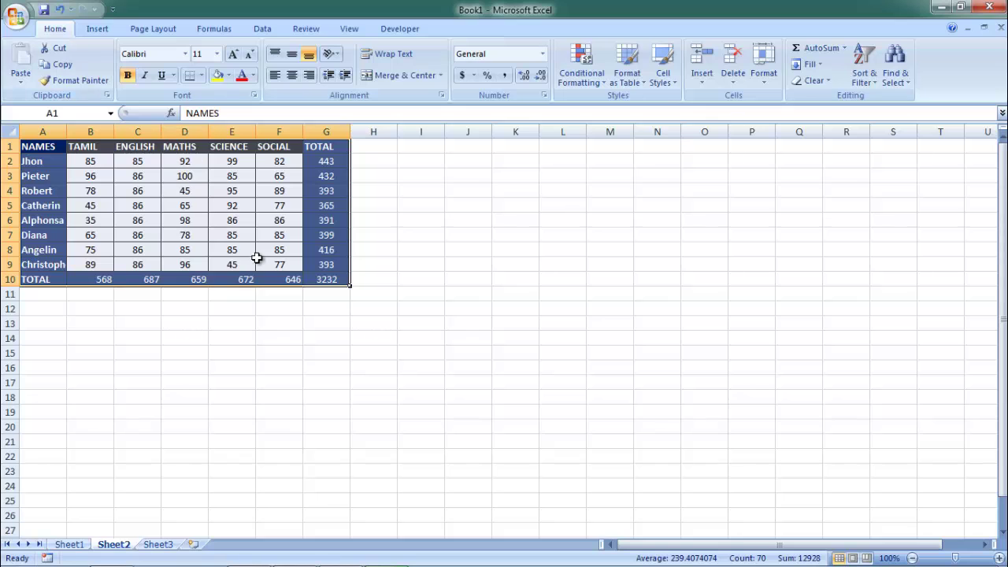
# Jump through the MAIN sheet's filled cells with Ctrl+Down, then show the MANY 2 SALES DATA sheet.
pyautogui.click(82, 545)
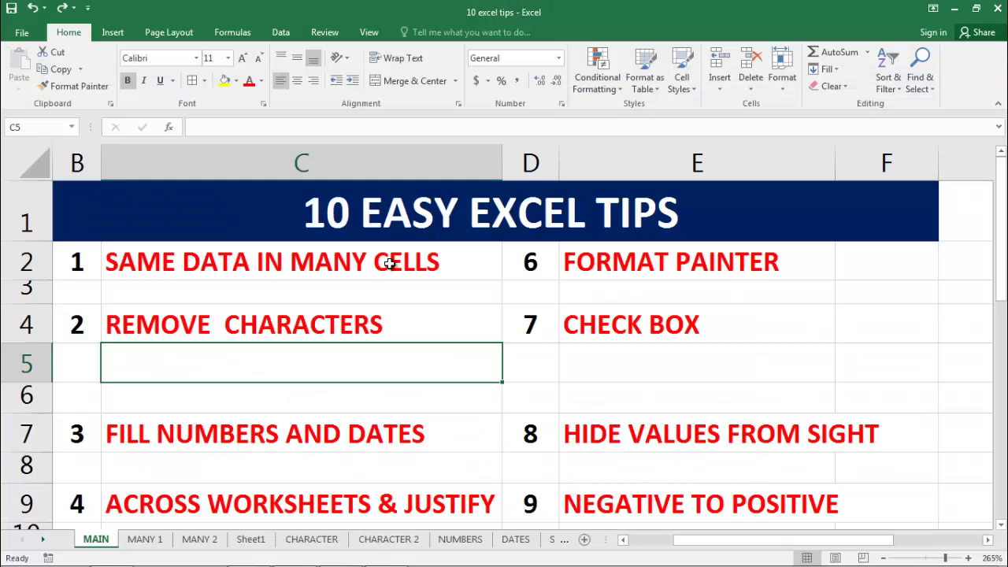
pyautogui.click(382, 262)
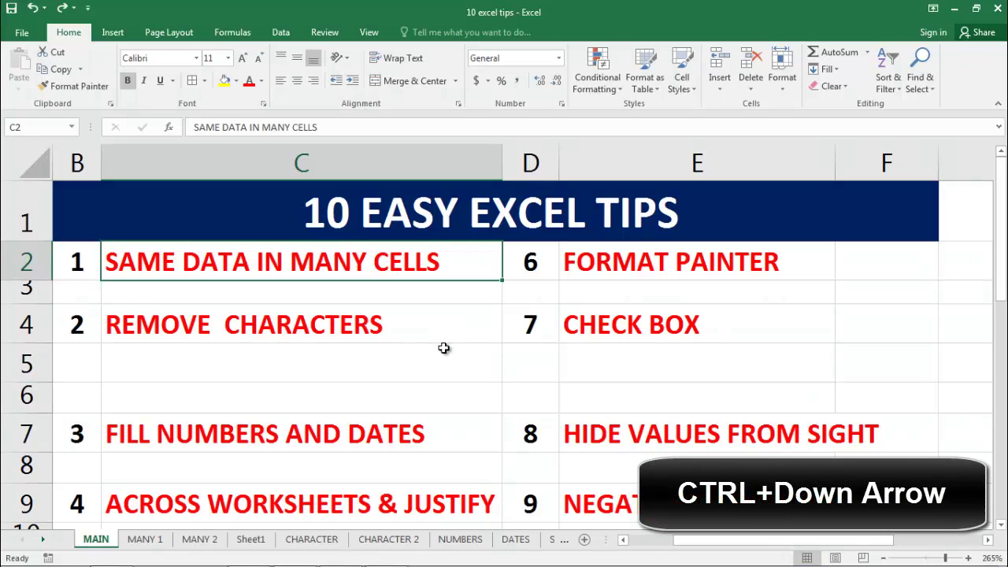
pyautogui.hotkey('ctrl', 'Down')
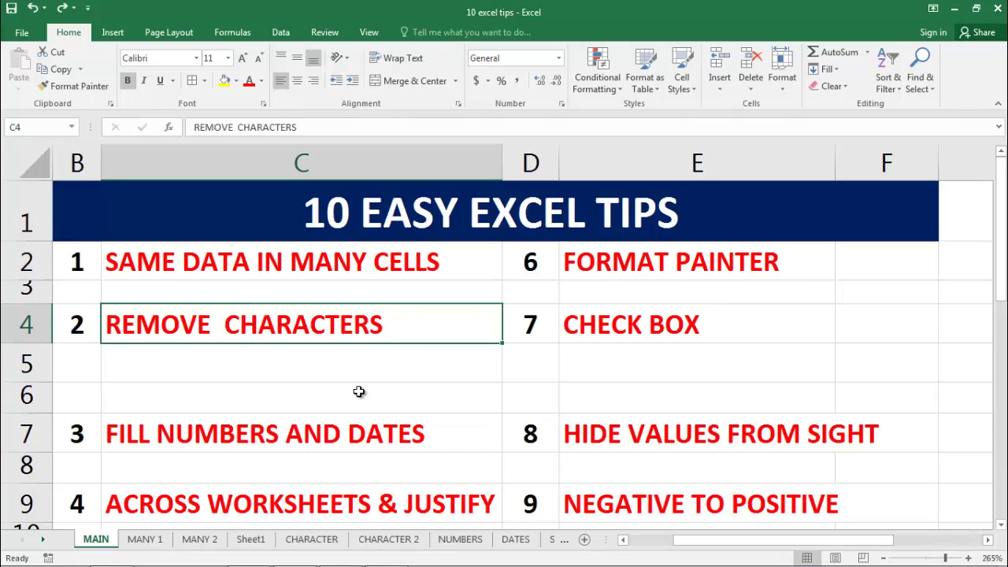
pyautogui.hotkey('ctrl', 'Down')
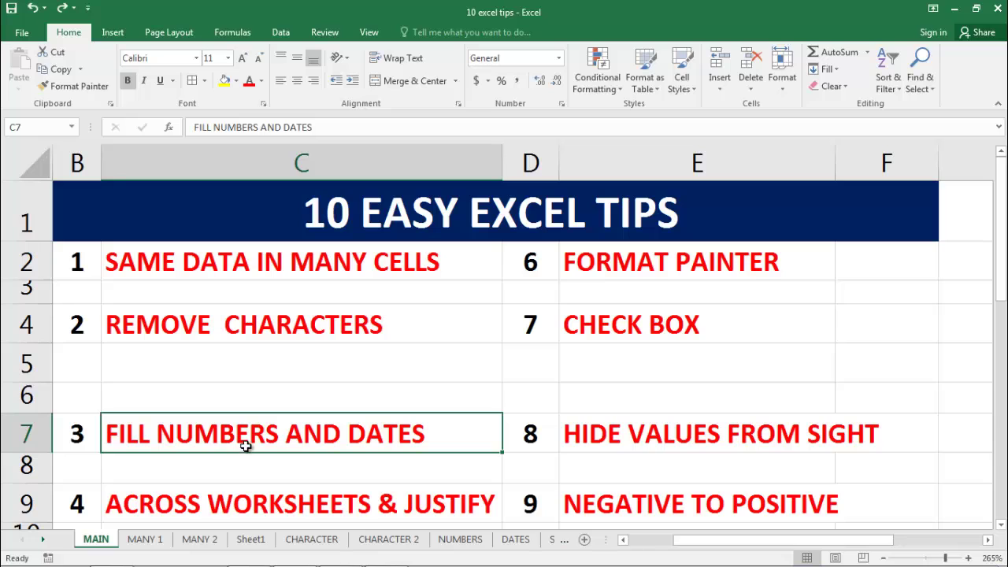
pyautogui.click(211, 540)
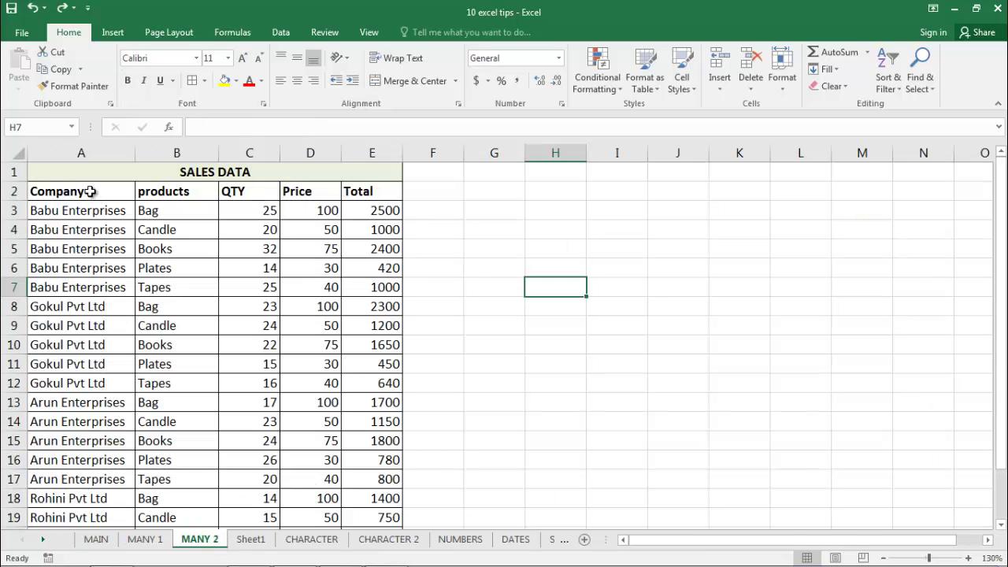
pyautogui.click(91, 191)
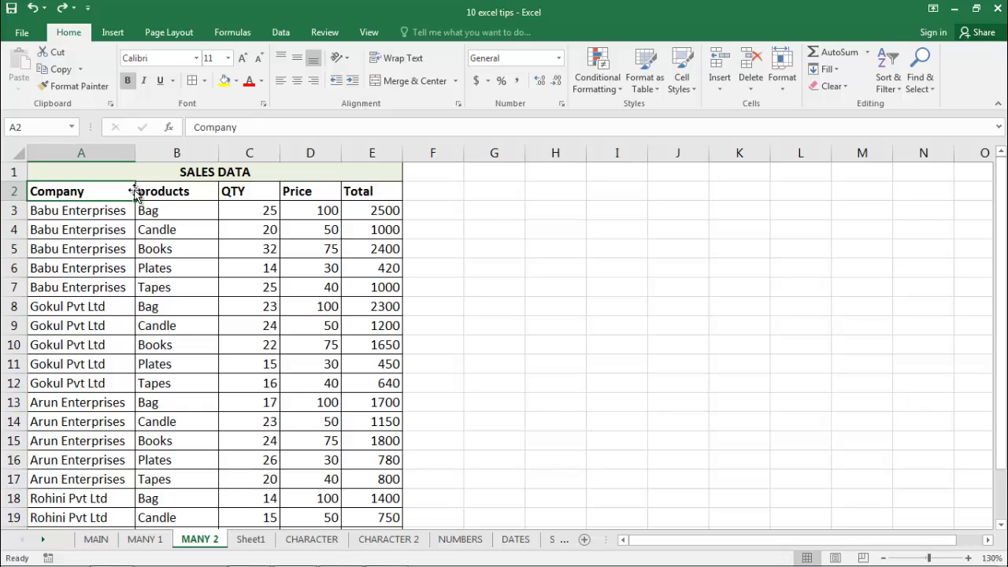
pyautogui.hotkey('ctrl', 'Right')
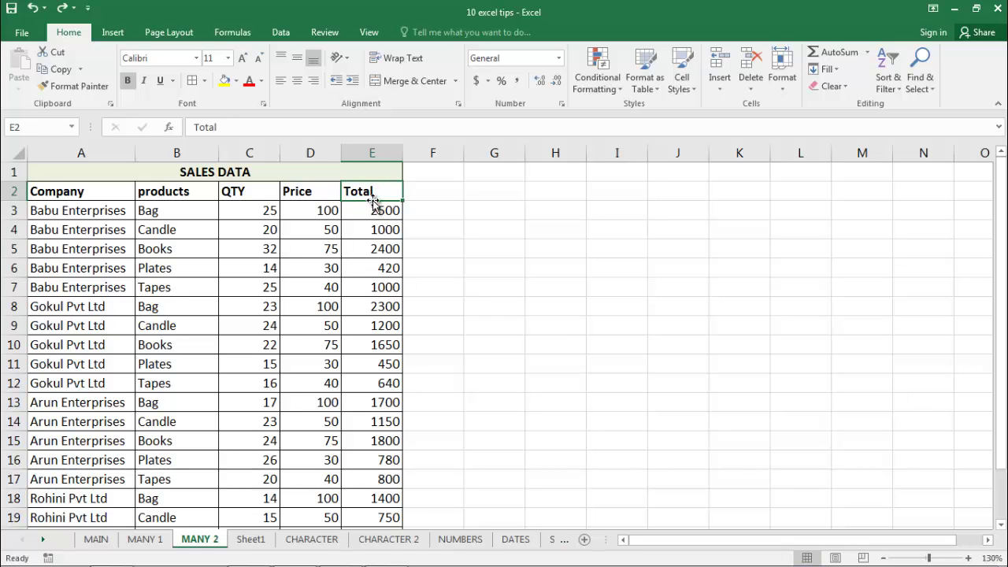
pyautogui.doubleClick(374, 199)
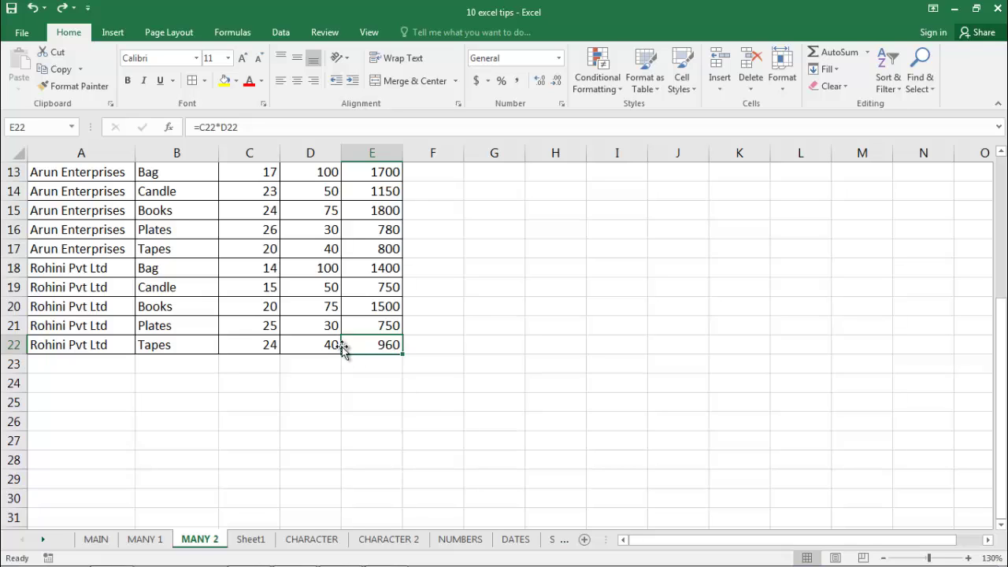
pyautogui.hotkey('ctrl', 'Left')
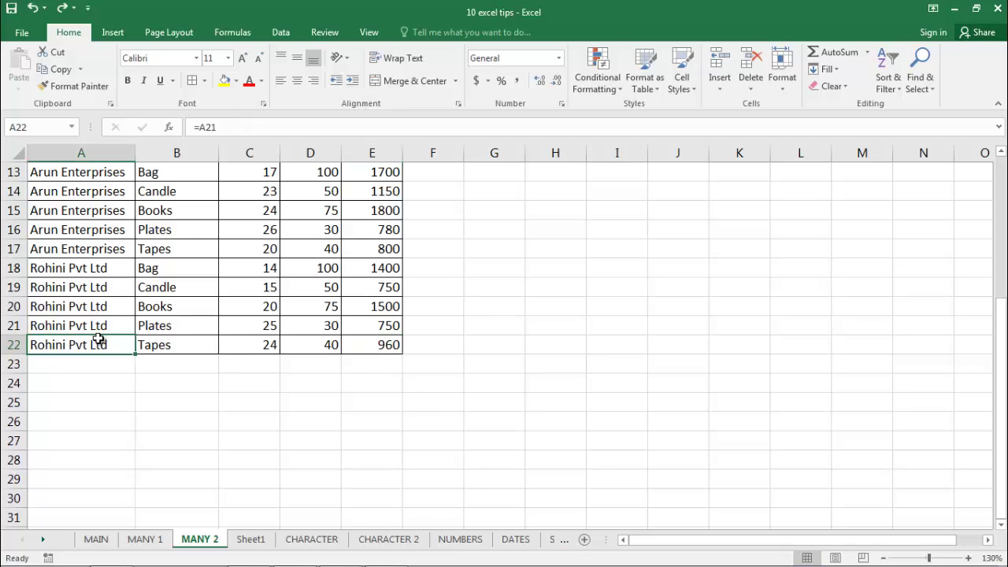
pyautogui.hotkey('ctrl', 'Up')
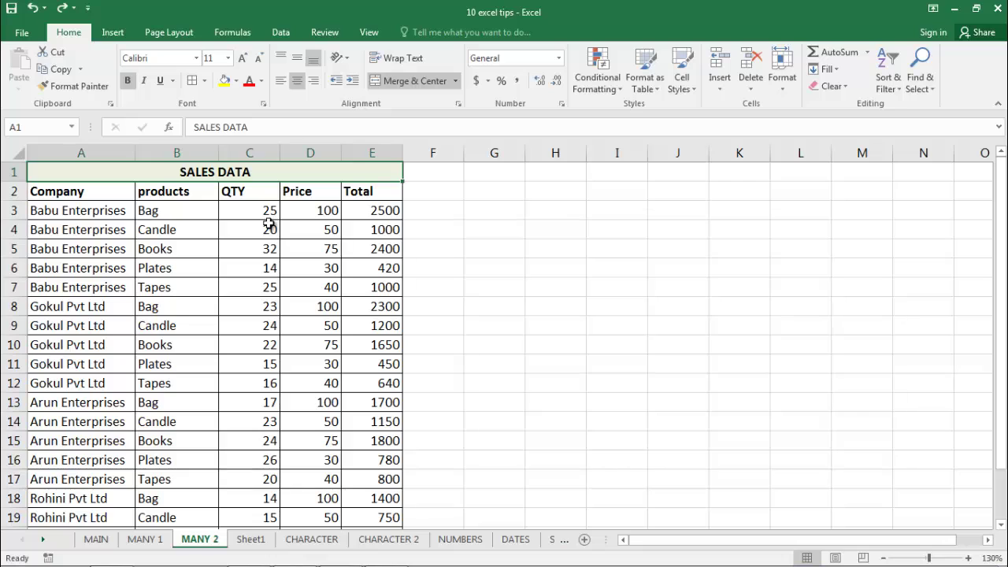
pyautogui.click(92, 192)
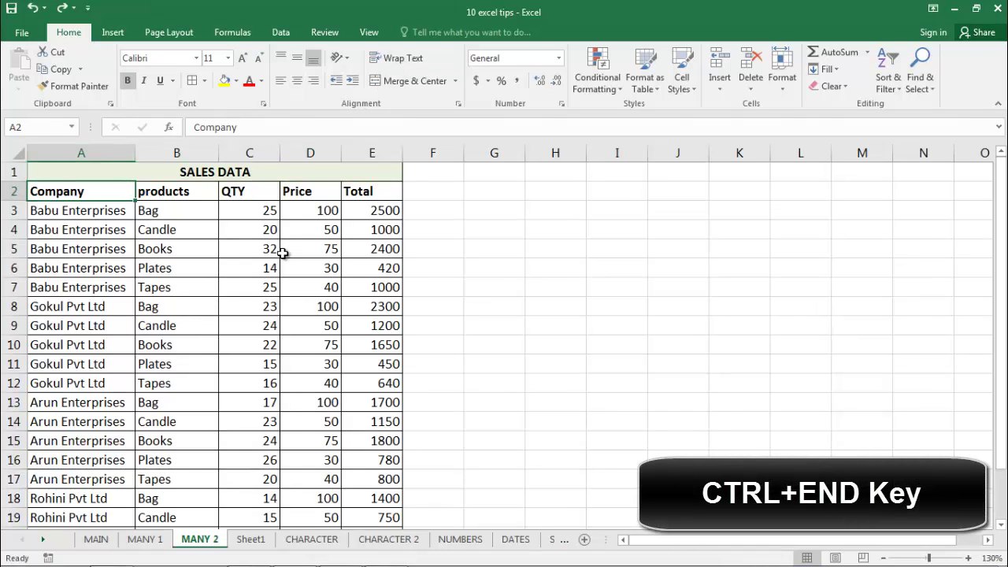
pyautogui.hotkey('ctrl', 'End')
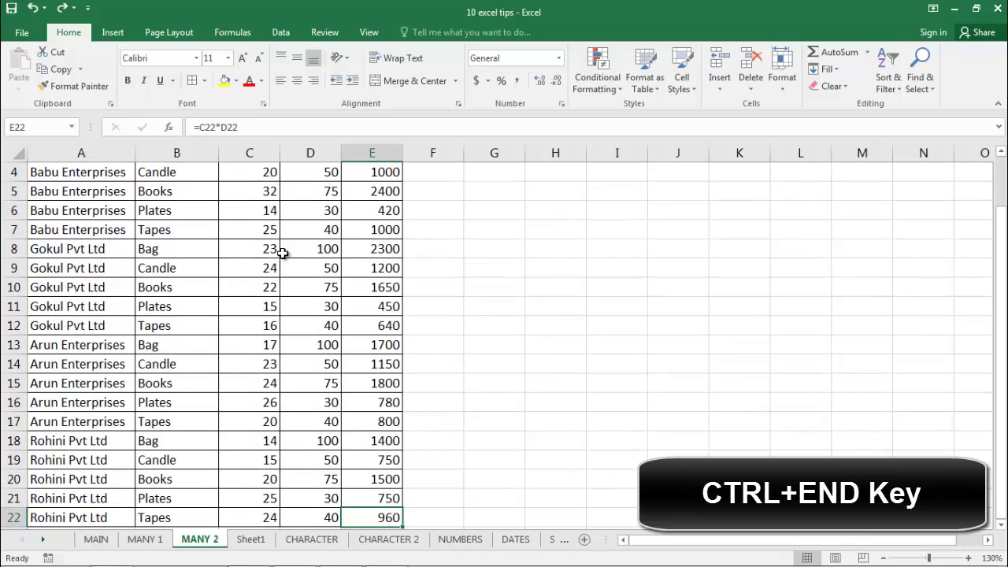
pyautogui.scroll(-1, 378, 363)
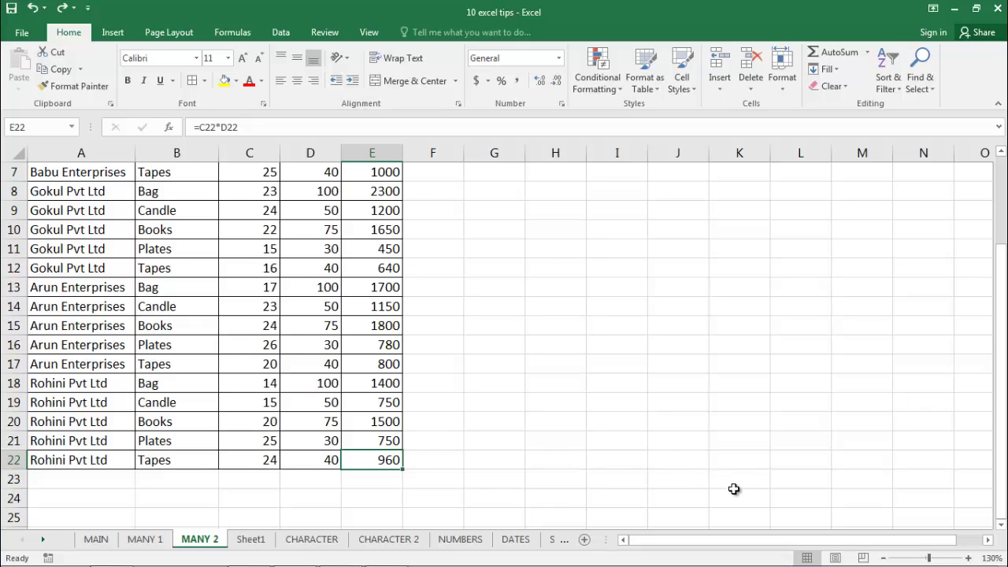
# Enter 5 in cell K23 and confirm Ctrl+End now jumps to K23 as the last used cell.
pyautogui.click(734, 482)
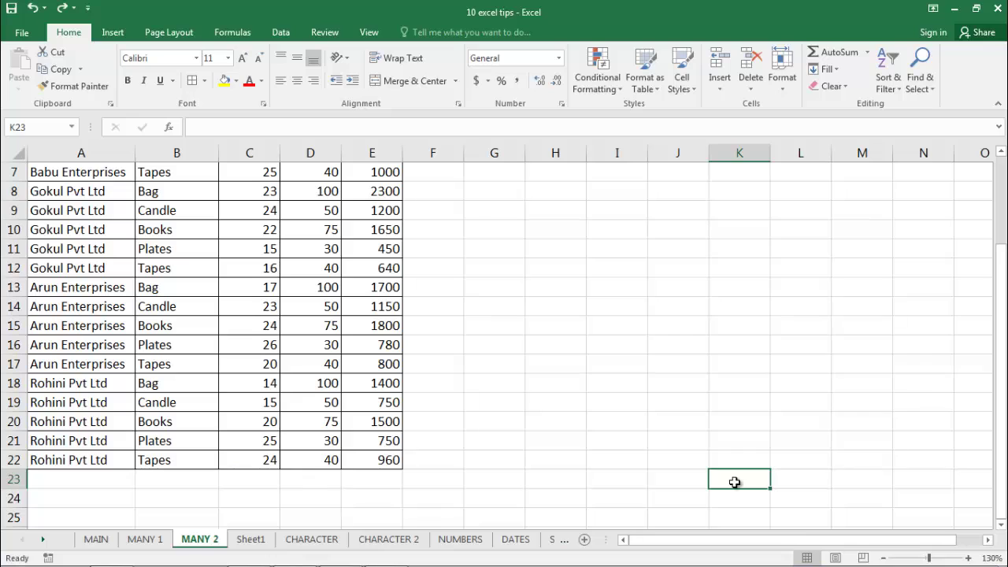
pyautogui.write('5')
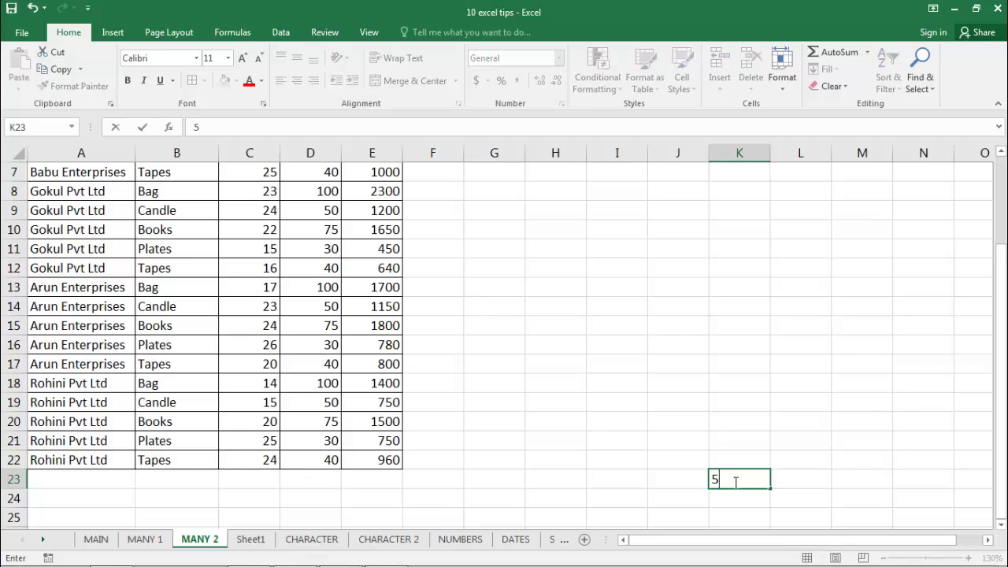
pyautogui.hotkey('ctrl', 'Return')
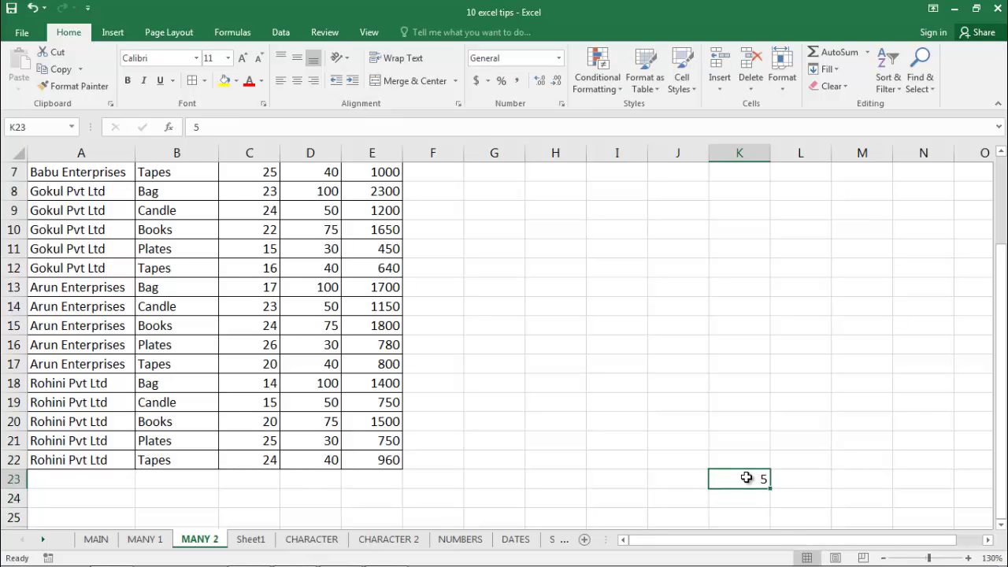
pyautogui.scroll(2, 746, 477)
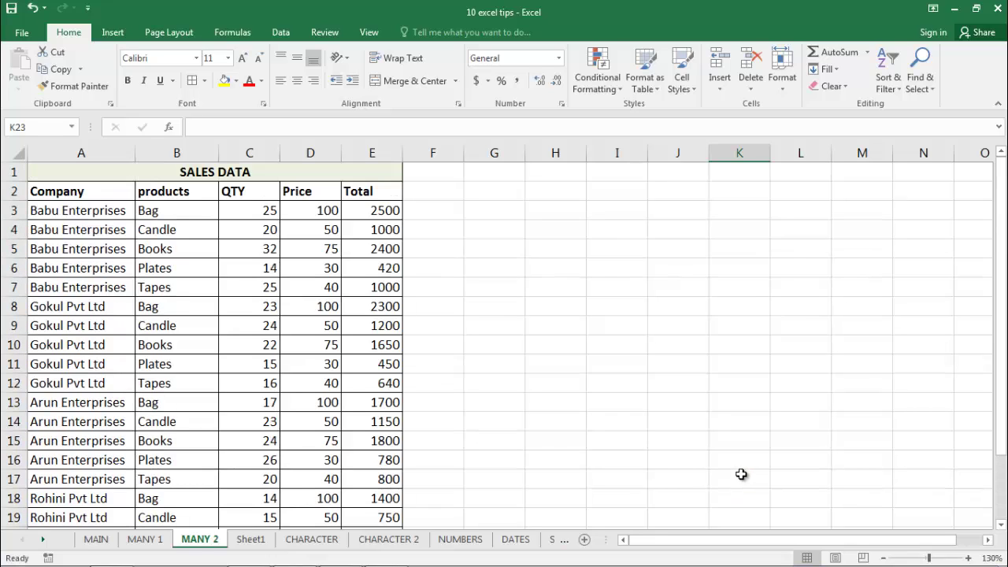
pyautogui.click(79, 194)
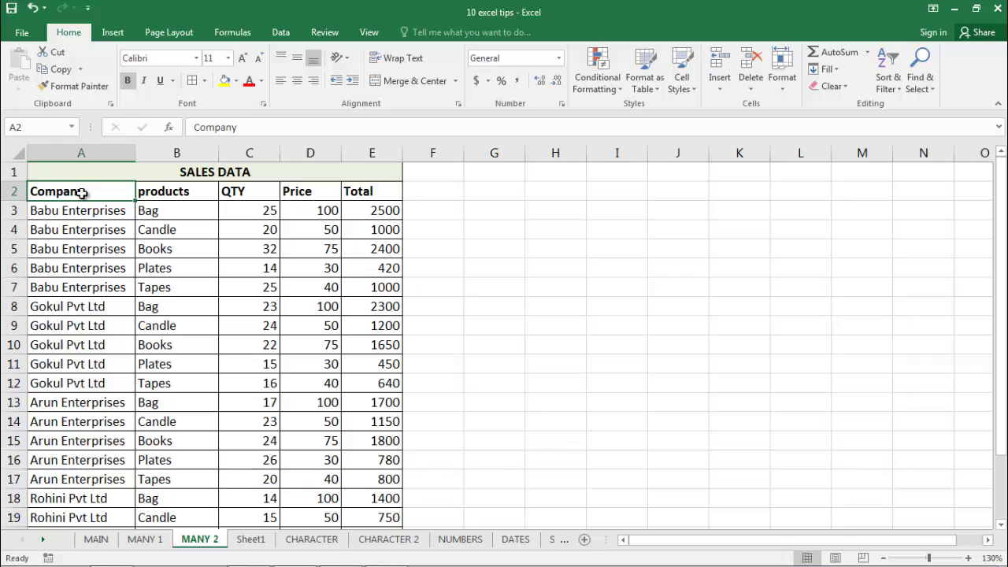
pyautogui.hotkey('ctrl', 'End')
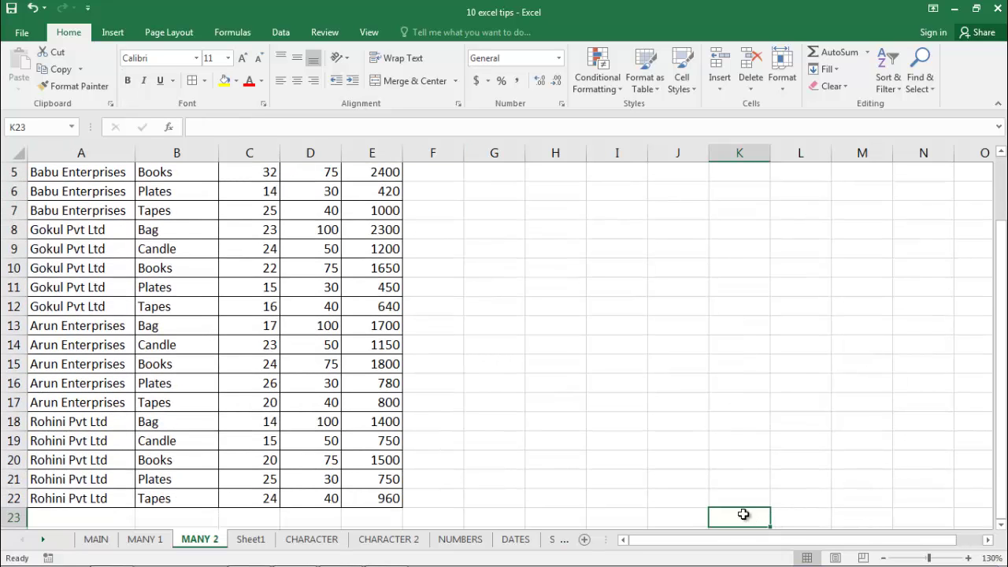
pyautogui.scroll(-1, 743, 515)
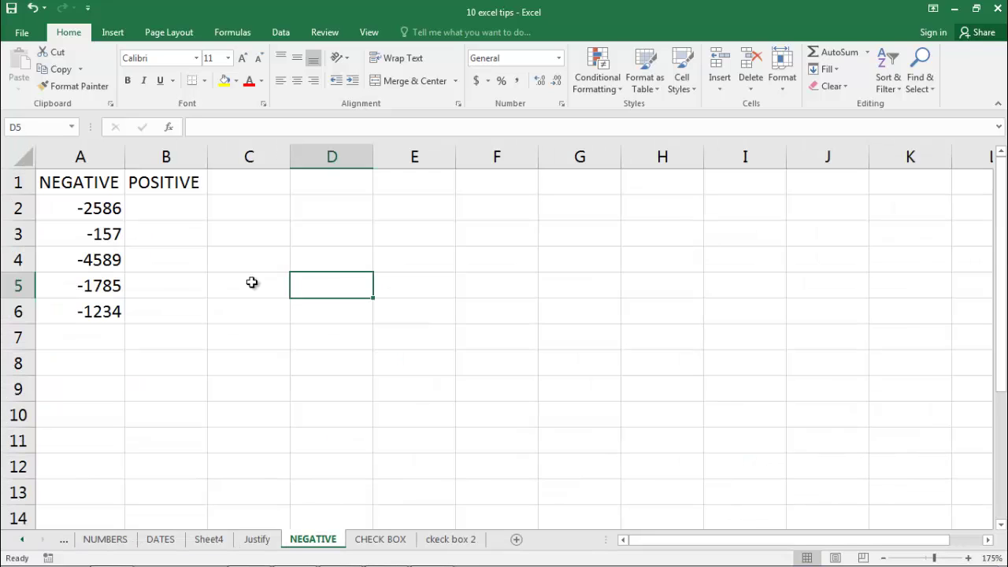
# Enter =A2*-1 in B2 and fill it down to B6 to get 2586, 157, 4589, 1785, 1234.
pyautogui.click(306, 235)
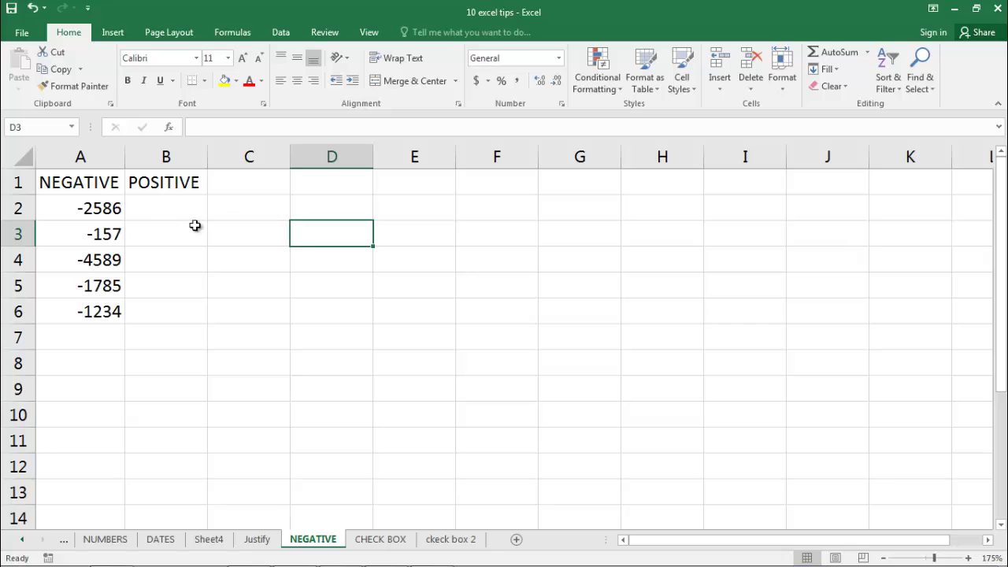
pyautogui.click(238, 208)
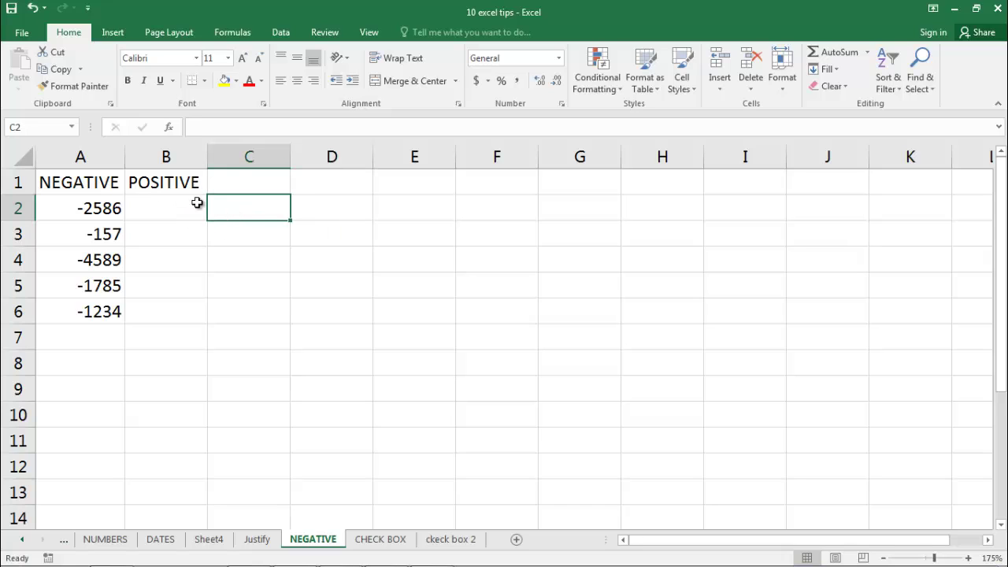
pyautogui.click(162, 210)
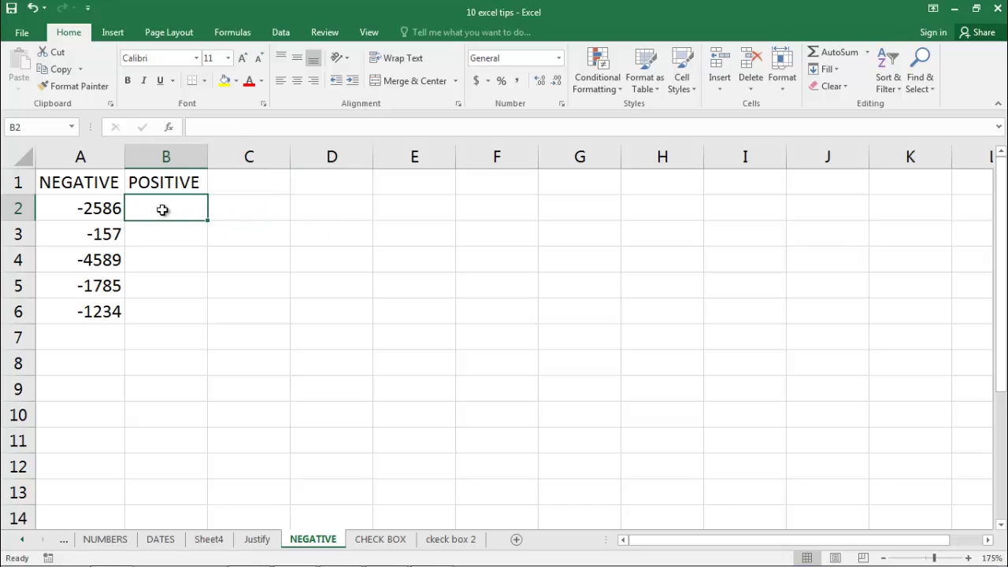
pyautogui.write('=')
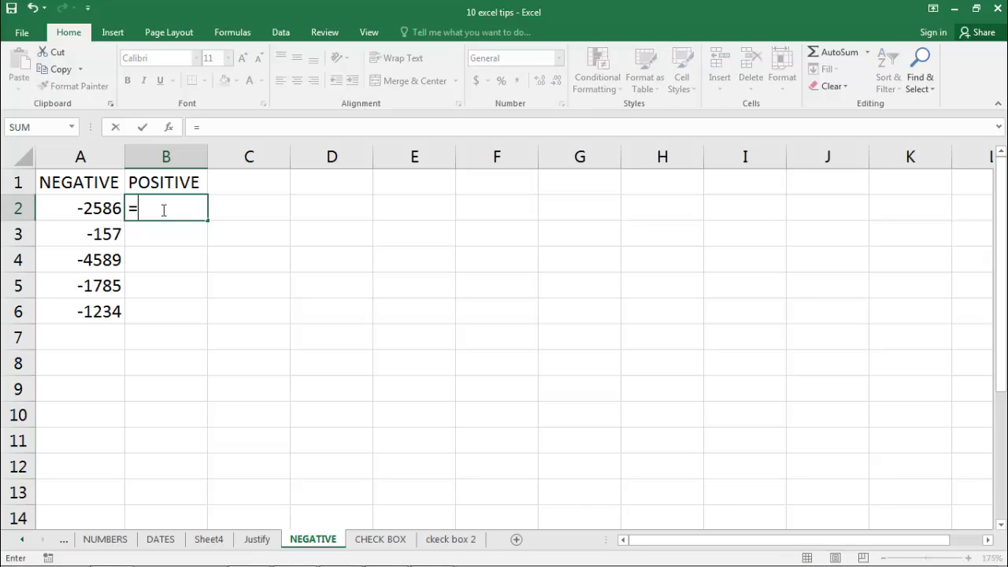
pyautogui.click(85, 208)
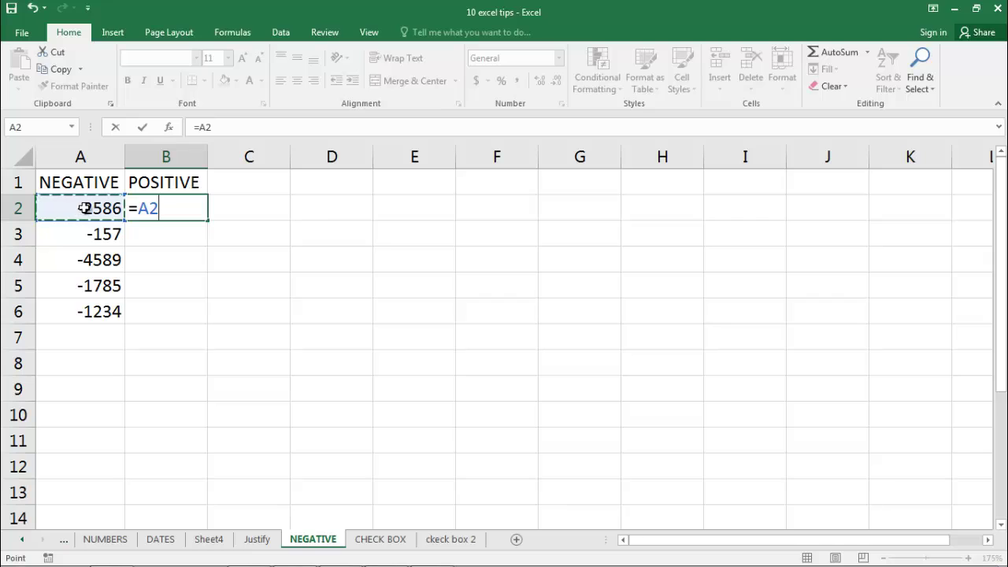
pyautogui.write('*')
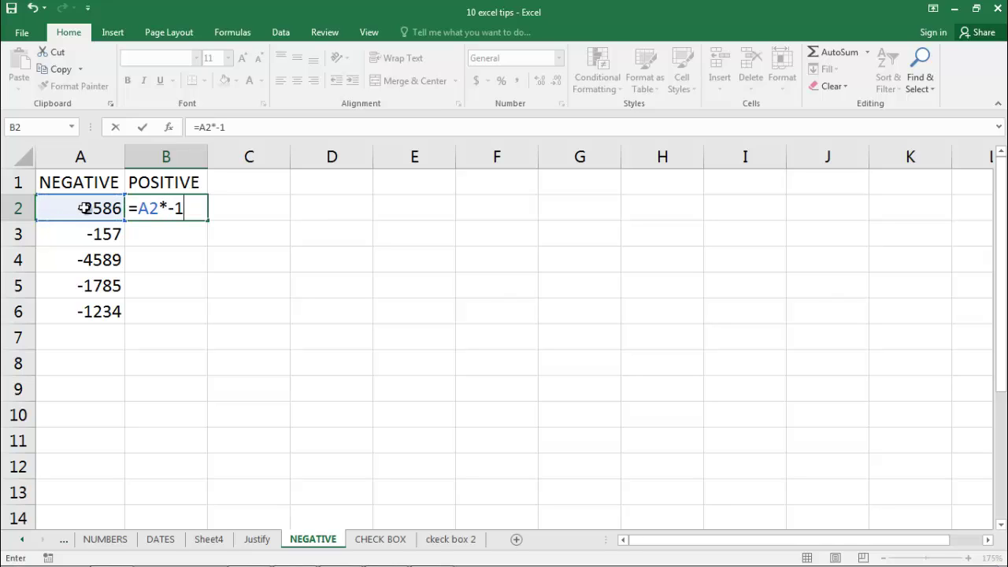
pyautogui.press('Return')
pyautogui.click(168, 204)
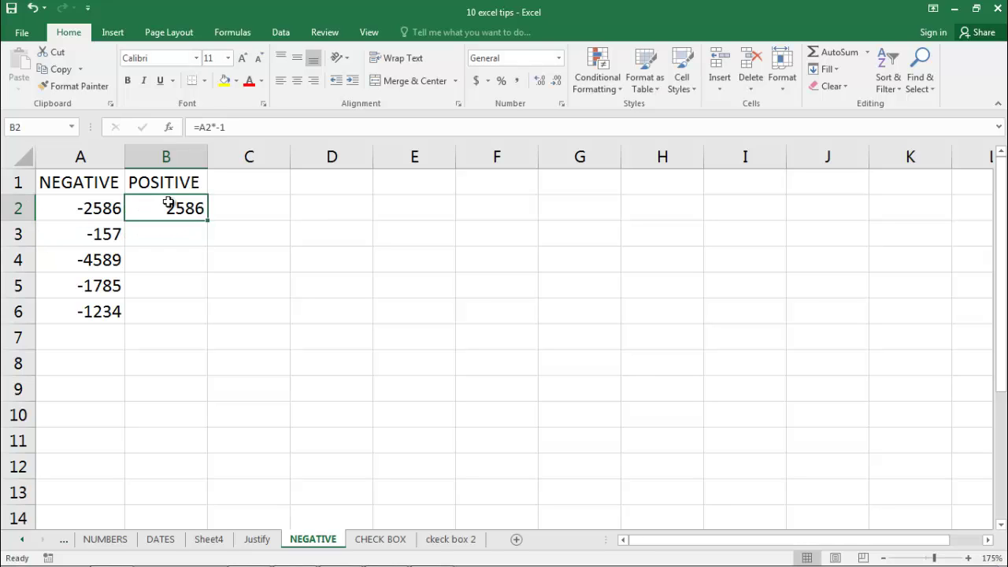
pyautogui.moveTo(208, 220); pyautogui.dragTo(216, 329)
pyautogui.click(328, 279)
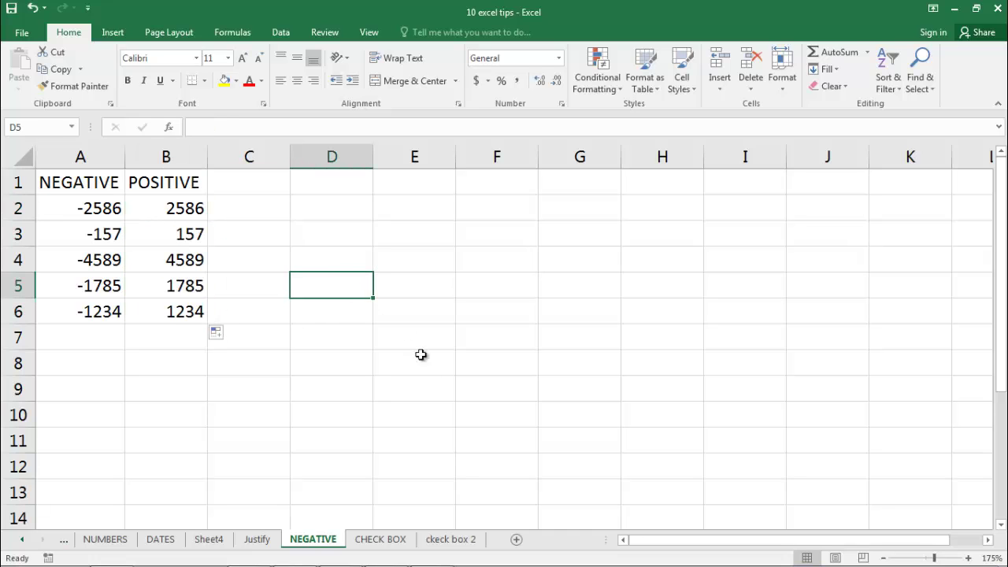
# From the ckeck box 2 sheet, tick Developer under Main Tabs in the Customize Ribbon options.
pyautogui.click(451, 542)
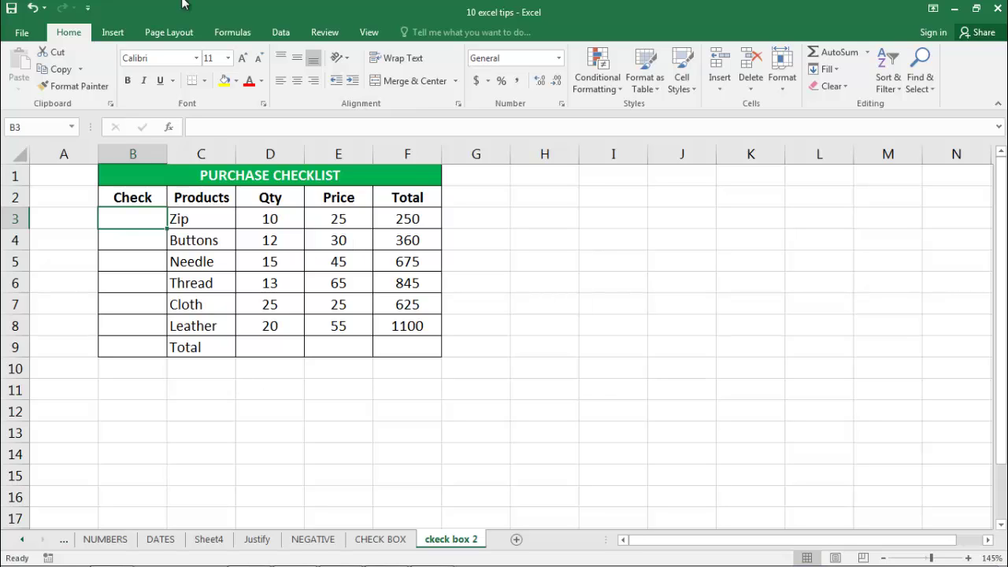
pyautogui.click(22, 32)
pyautogui.click(48, 365)
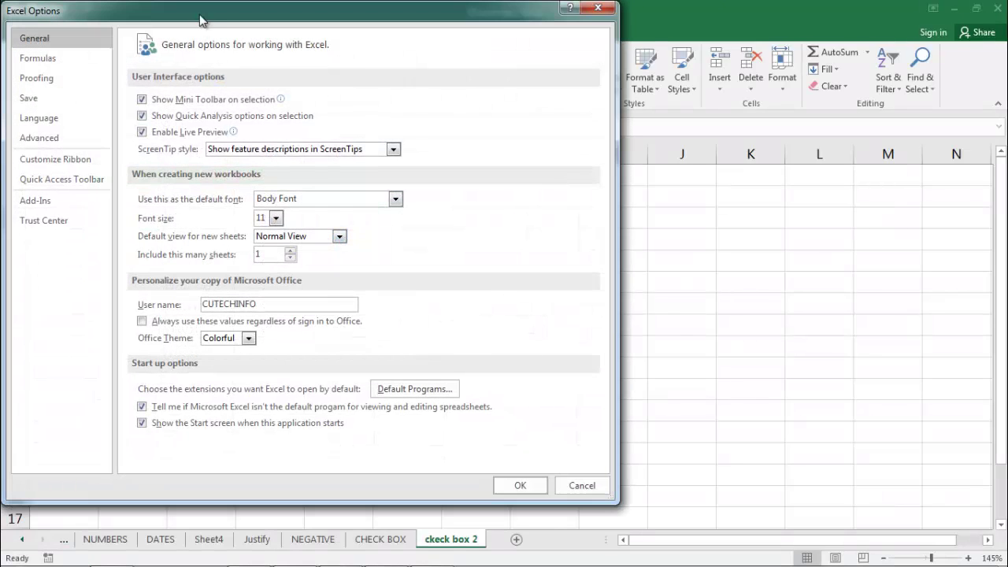
pyautogui.moveTo(200, 20); pyautogui.dragTo(445, 36)
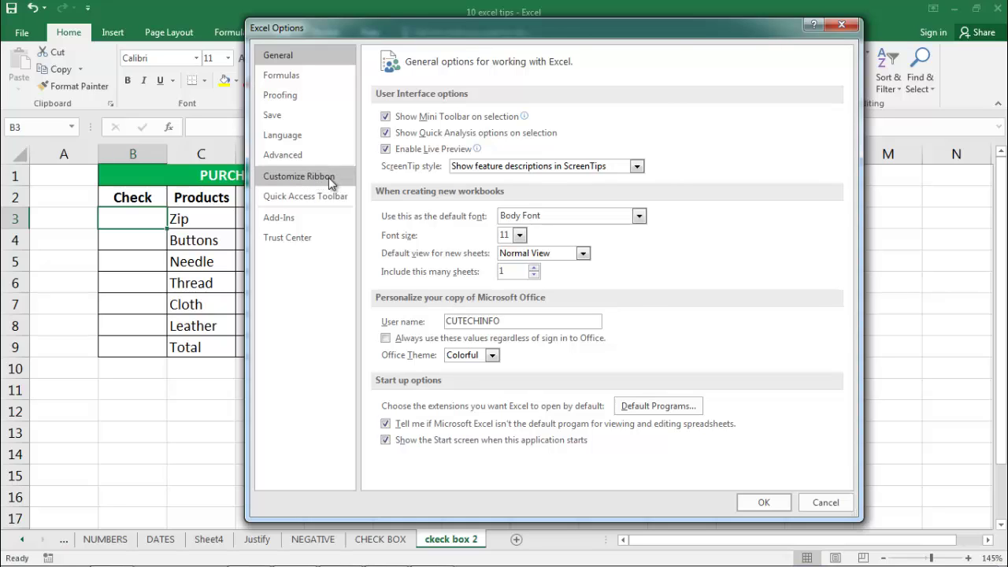
pyautogui.click(328, 177)
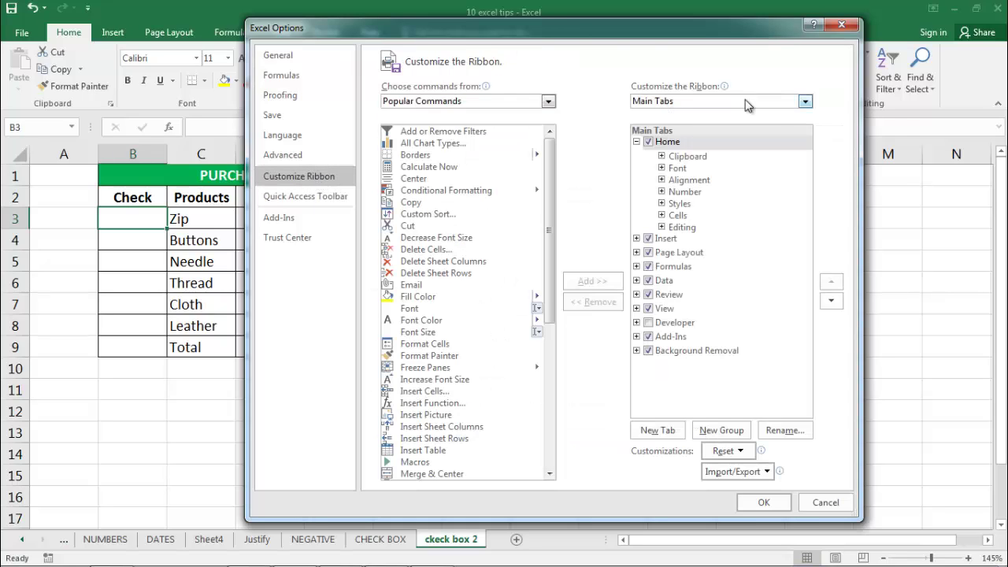
pyautogui.click(648, 323)
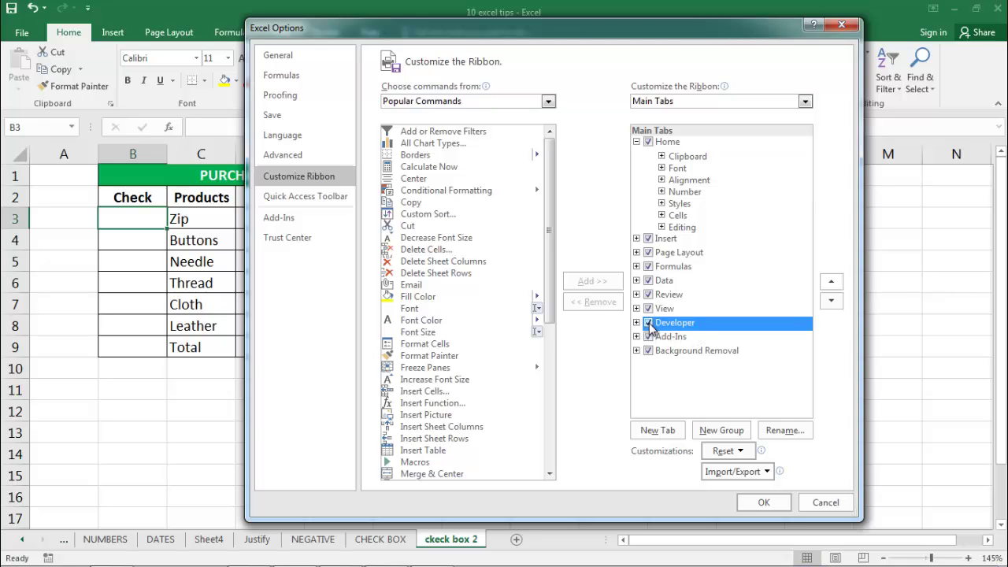
pyautogui.click(762, 502)
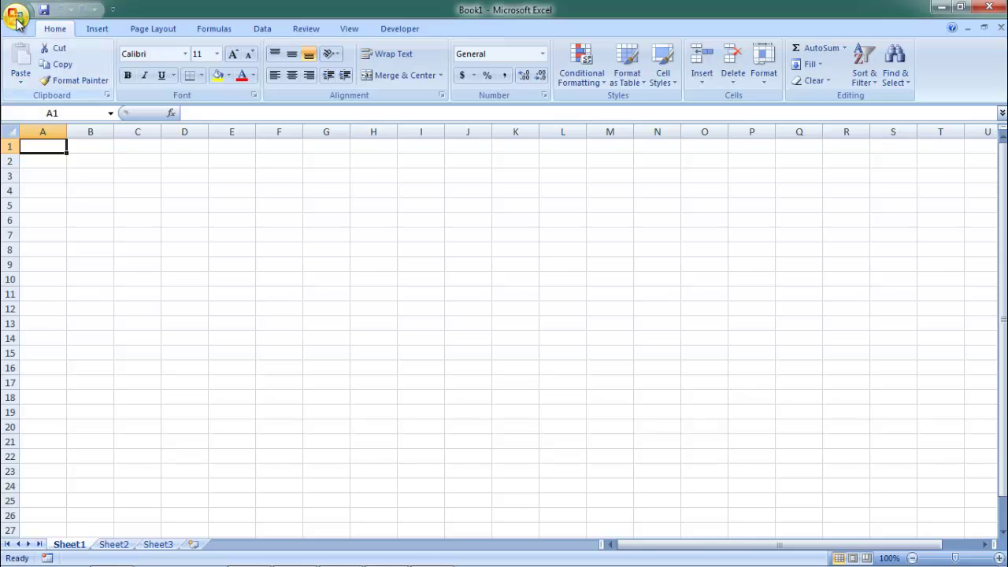
# In the older Excel's Popular options, leave 'Show Developer tab in the Ribbon' ticked and confirm.
pyautogui.click(15, 19)
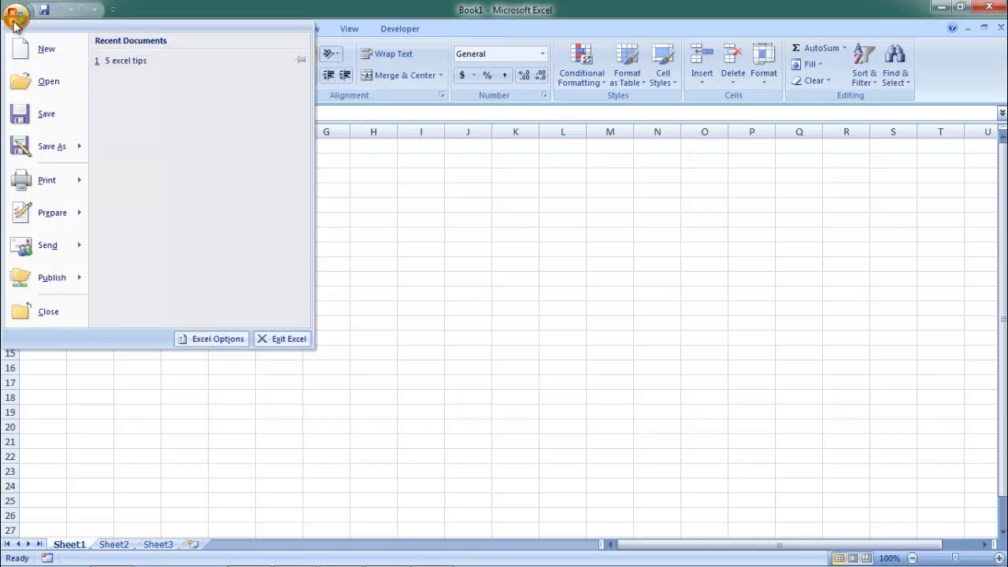
pyautogui.click(217, 339)
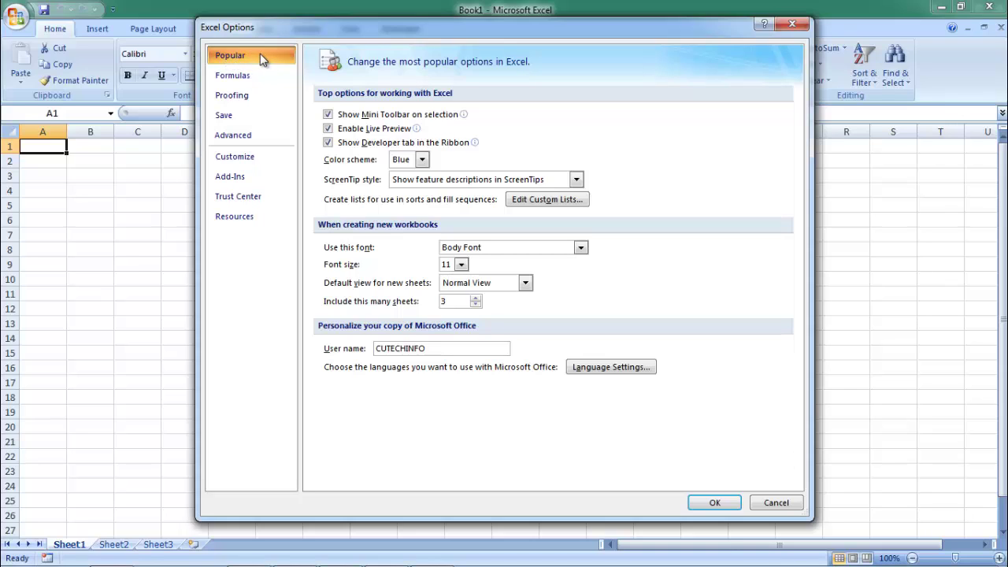
pyautogui.moveTo(334, 144)
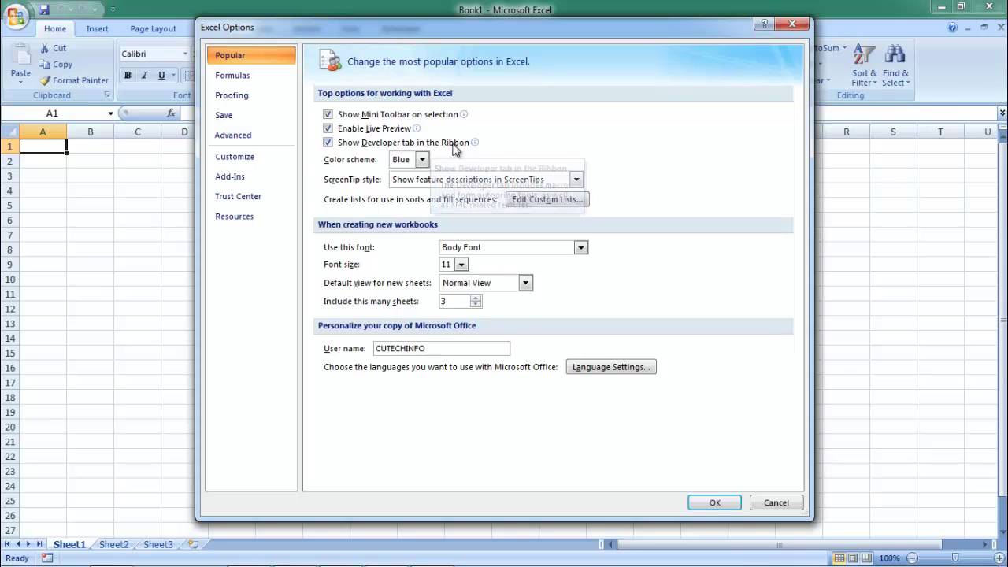
pyautogui.click(328, 143)
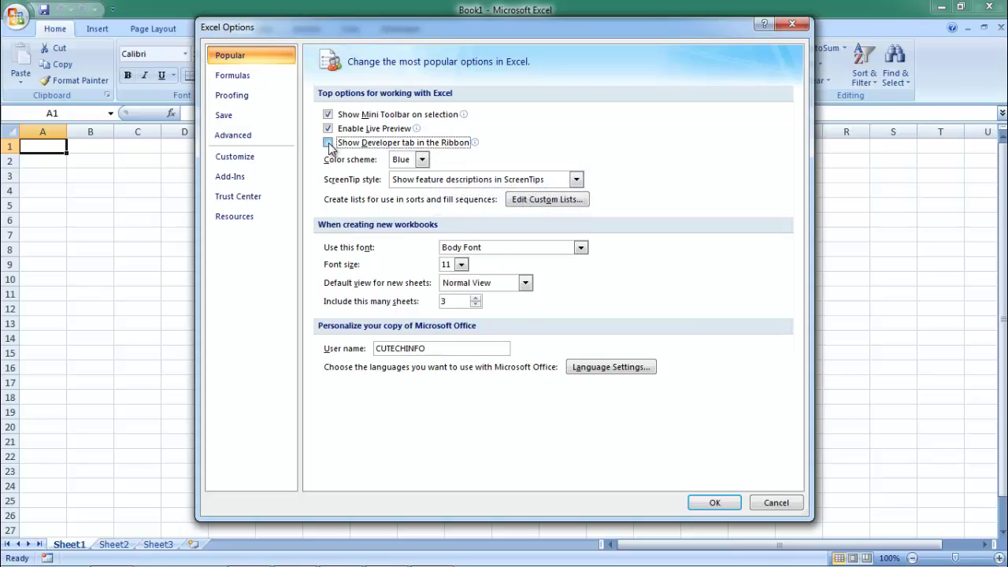
pyautogui.click(329, 144)
pyautogui.click(723, 506)
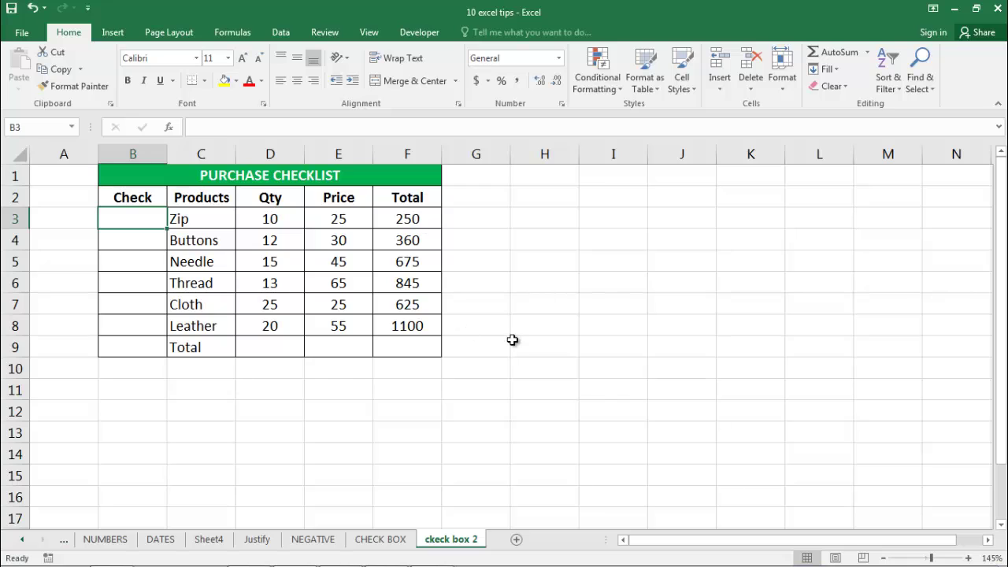
# Set the row height of checklist rows 1–9 to 20.
pyautogui.moveTo(15, 176); pyautogui.dragTo(85, 354)
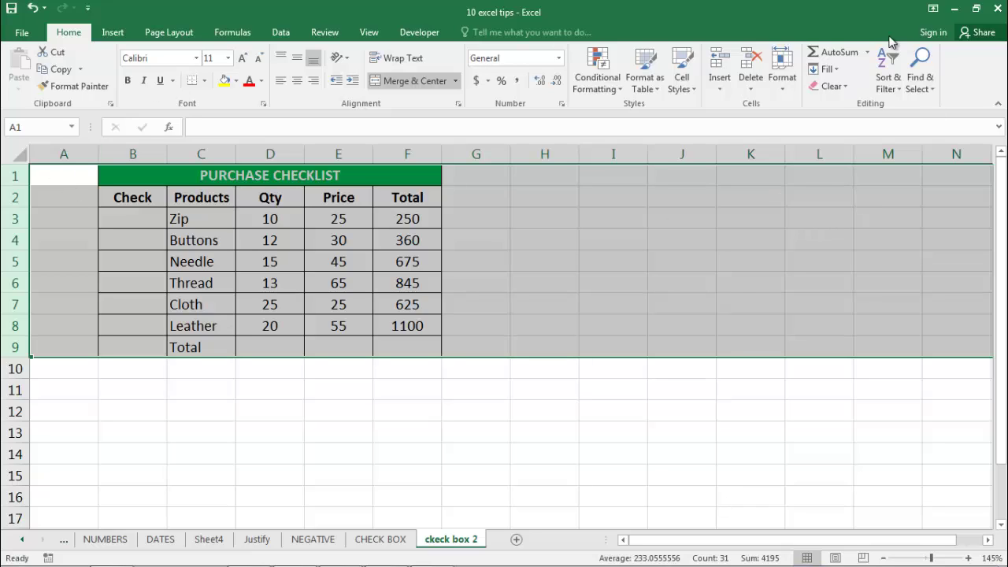
pyautogui.click(780, 94)
pyautogui.click(843, 124)
pyautogui.write('20')
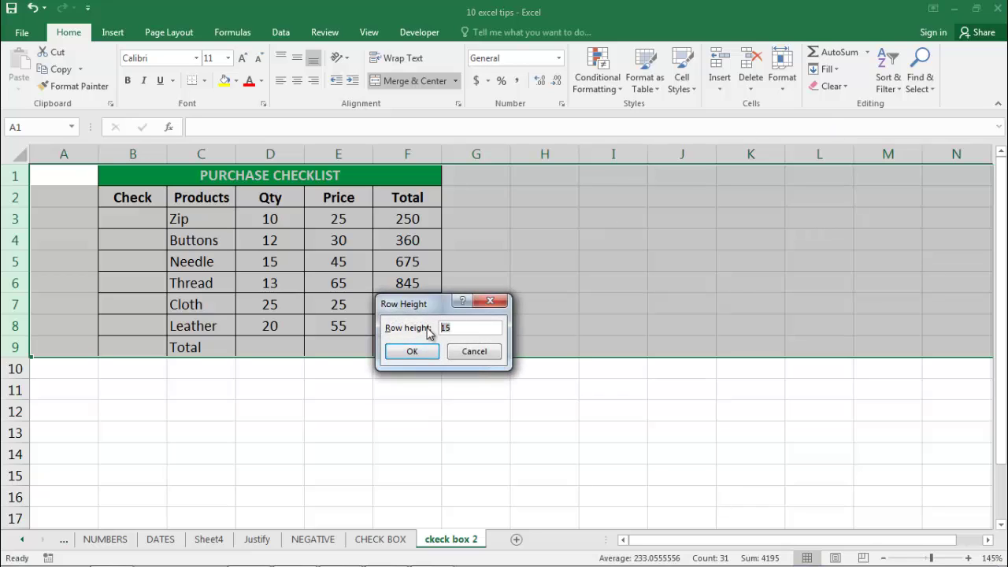
pyautogui.click(415, 353)
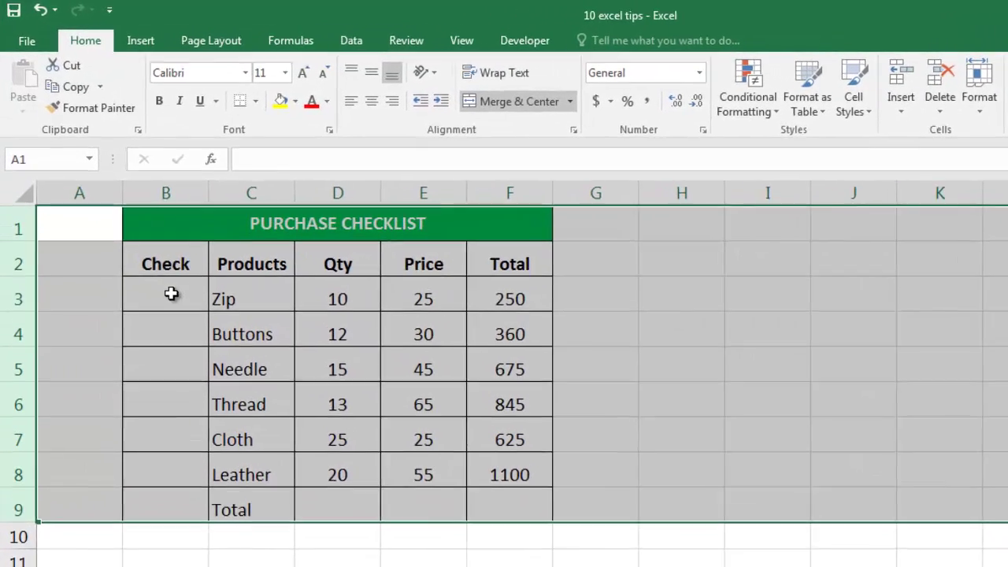
# Middle-align the text vertically across the table B1:F9.
pyautogui.click(171, 294)
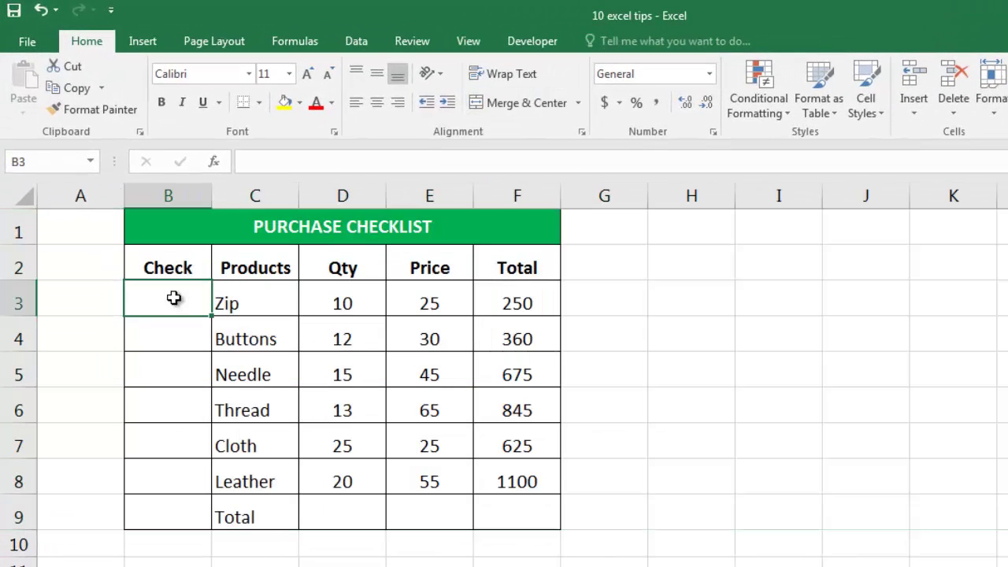
pyautogui.moveTo(189, 227); pyautogui.dragTo(389, 508)
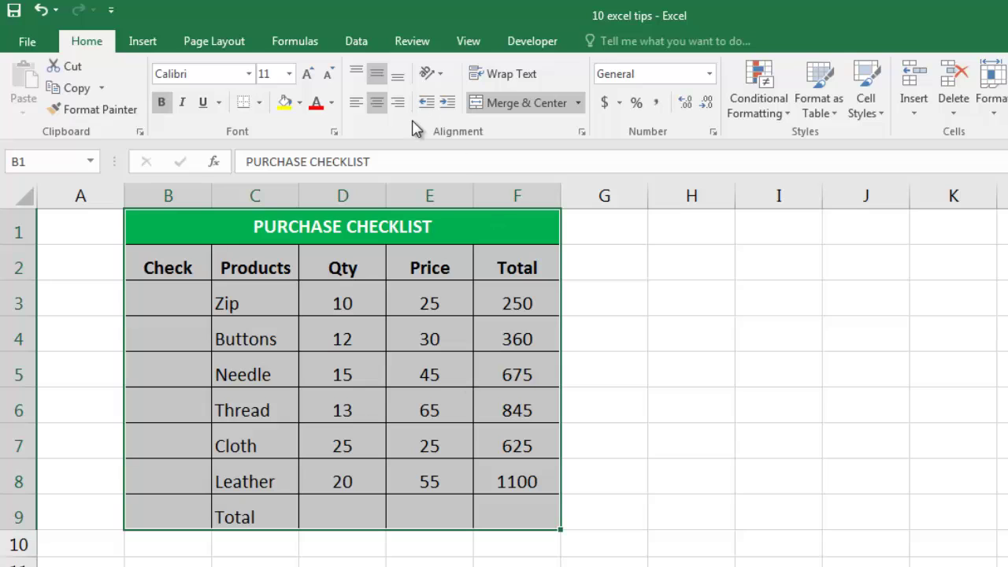
pyautogui.click(396, 75)
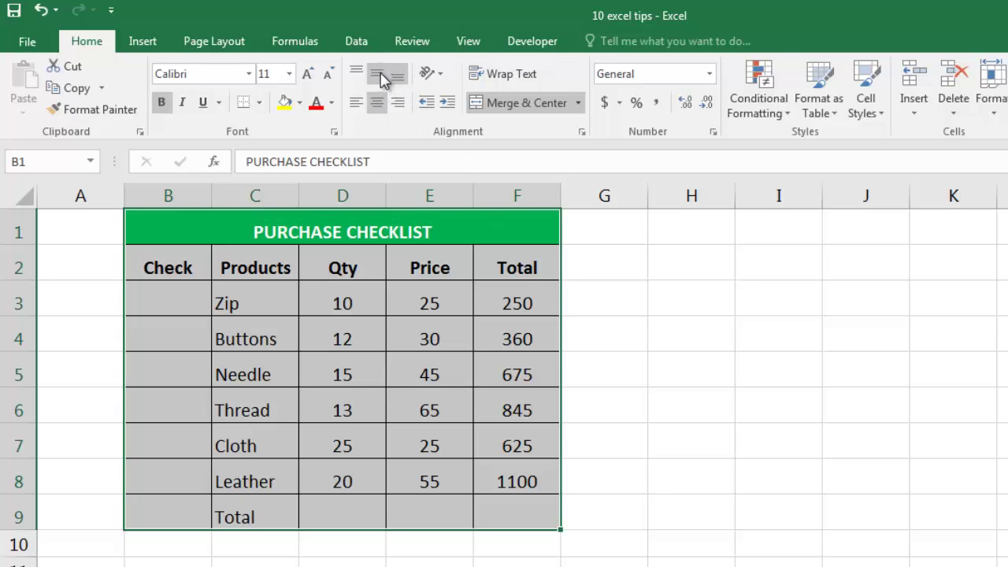
pyautogui.click(381, 73)
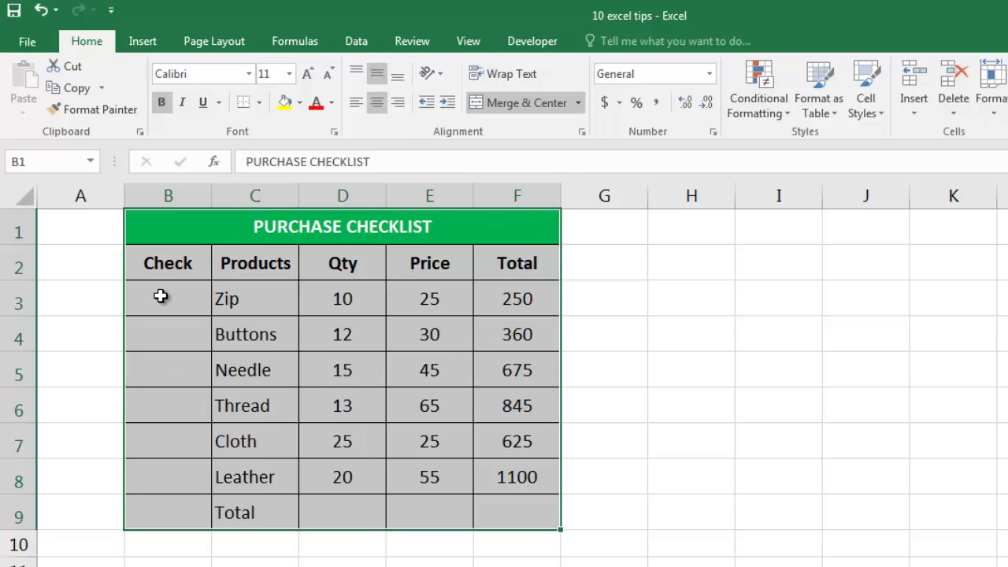
# Centre all B1:F9 checklist text and numbers horizontally, then deselect by picking B3.
pyautogui.click(380, 106)
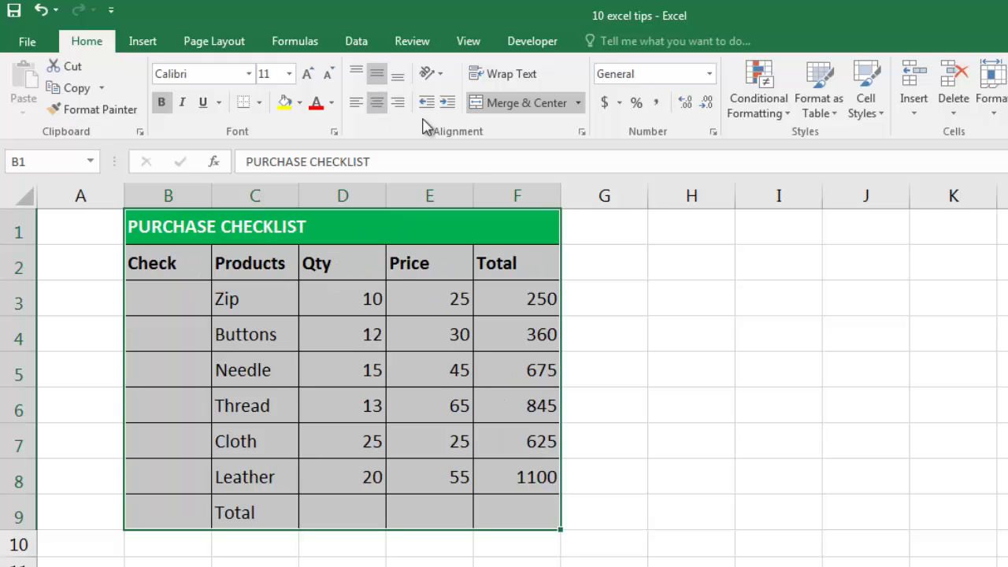
pyautogui.click(380, 103)
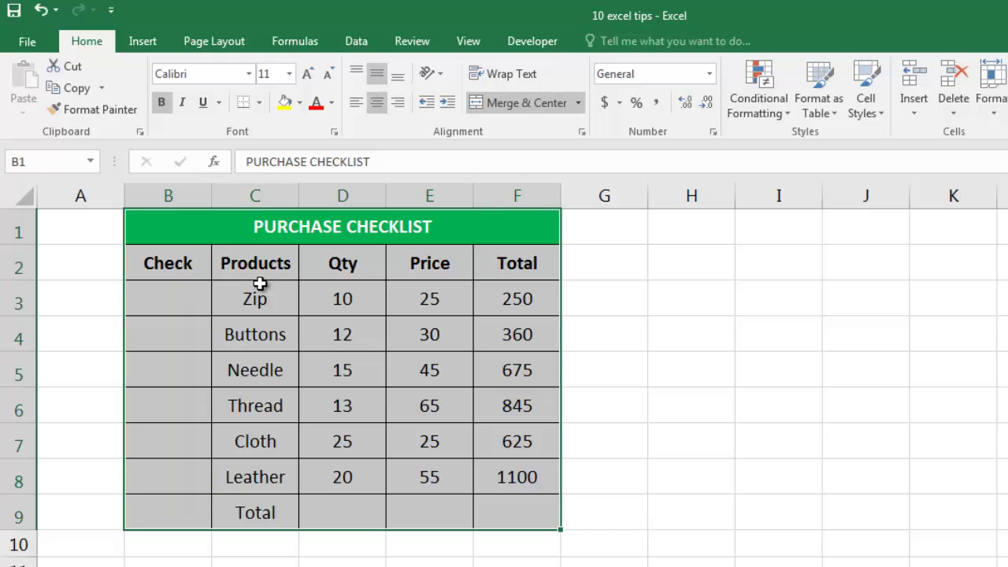
pyautogui.click(168, 304)
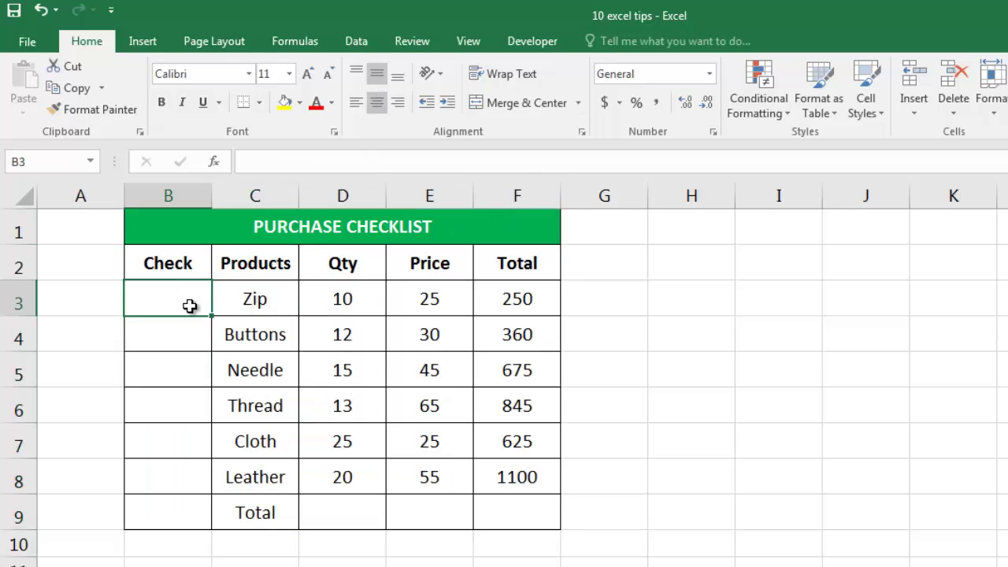
# Insert a Form Controls Check Box from the Developer tab, drawn inside cell B3.
pyautogui.click(529, 44)
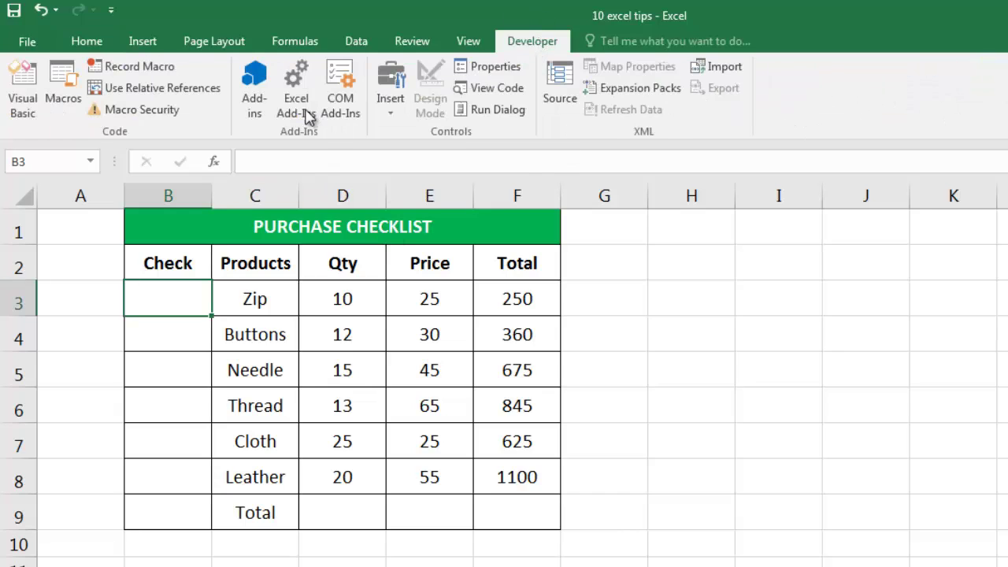
pyautogui.click(394, 118)
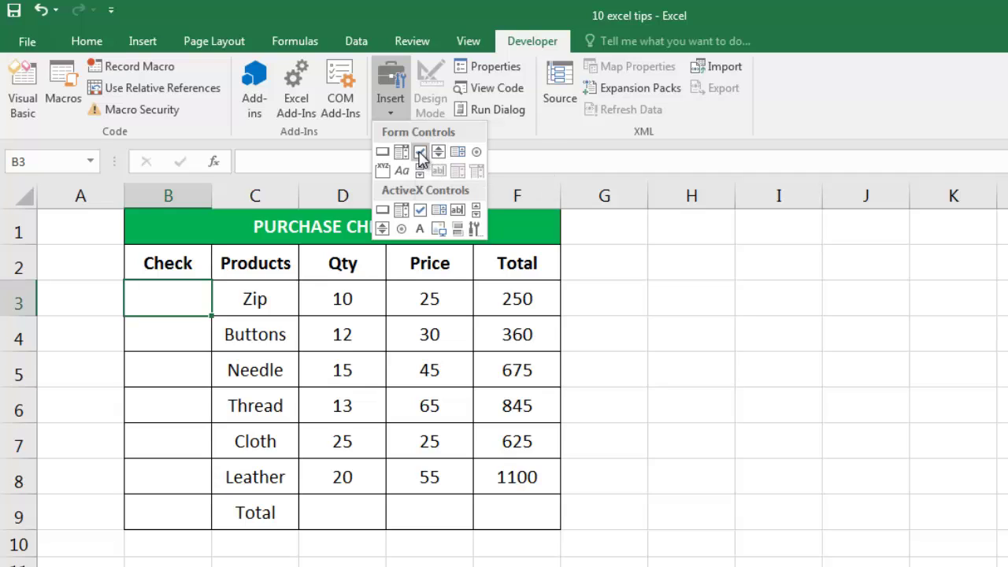
pyautogui.click(420, 153)
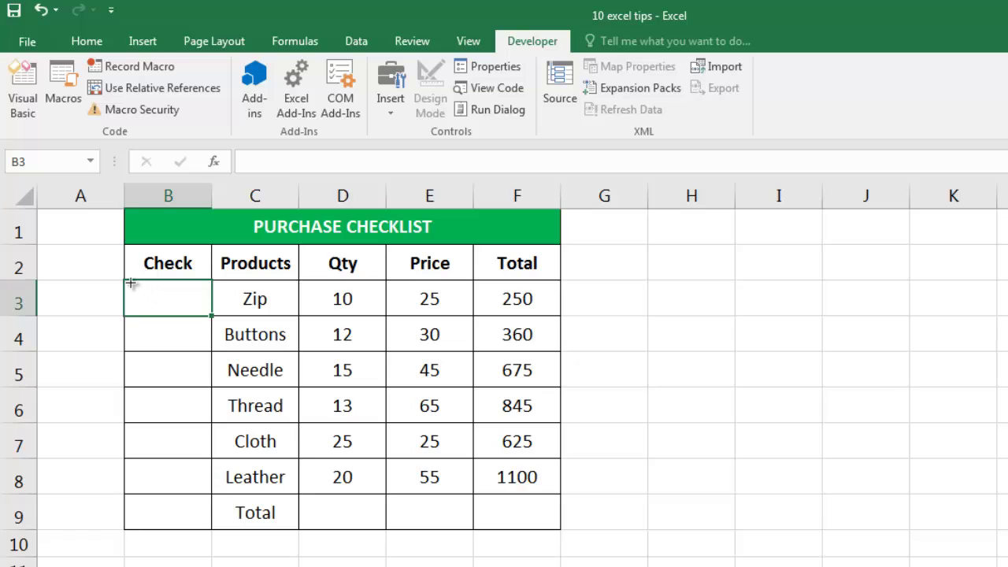
pyautogui.moveTo(129, 282); pyautogui.dragTo(195, 300)
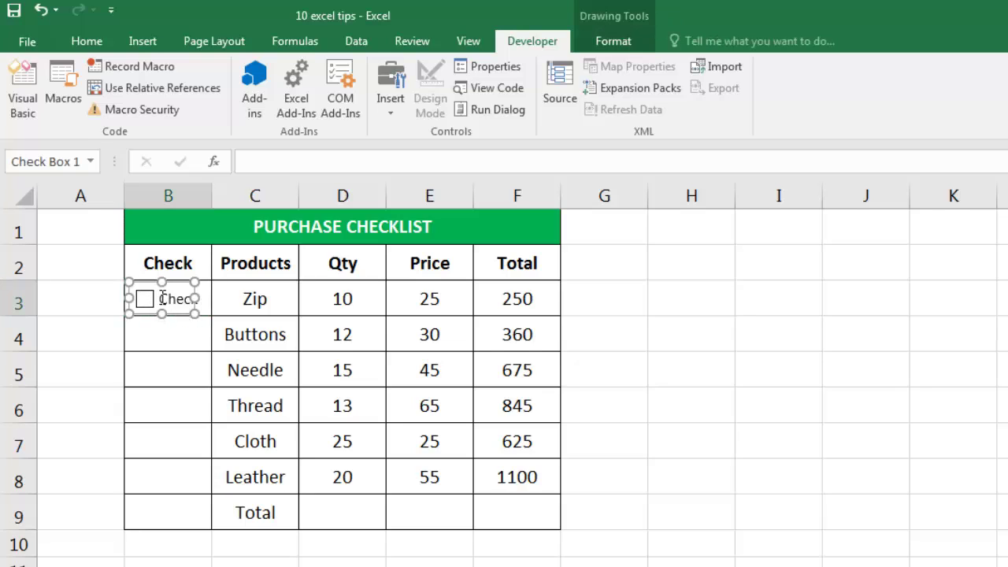
# Attempt to edit Check Box 1's label text in place, then tick the box in B3.
pyautogui.click(161, 299)
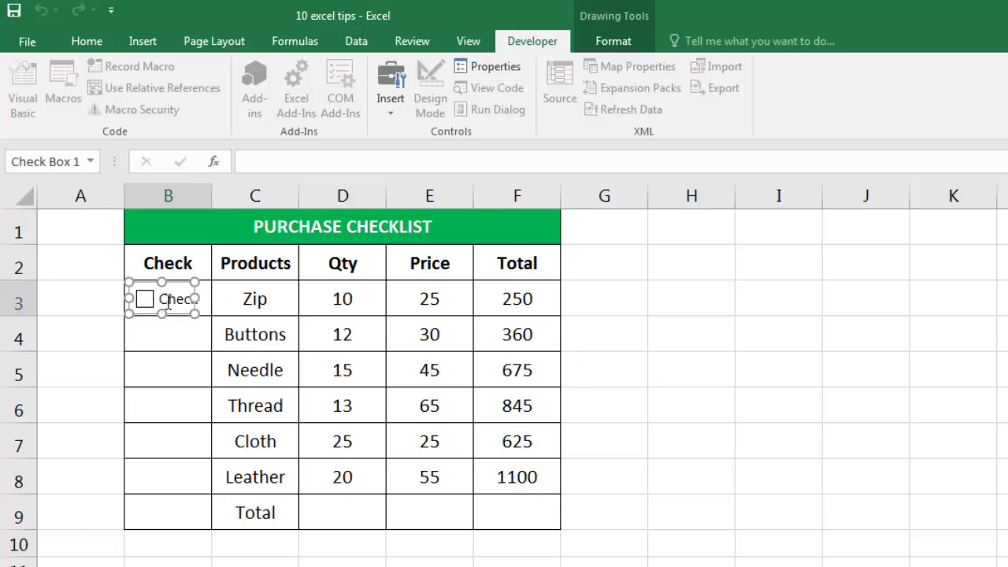
pyautogui.moveTo(164, 301); pyautogui.dragTo(226, 305)
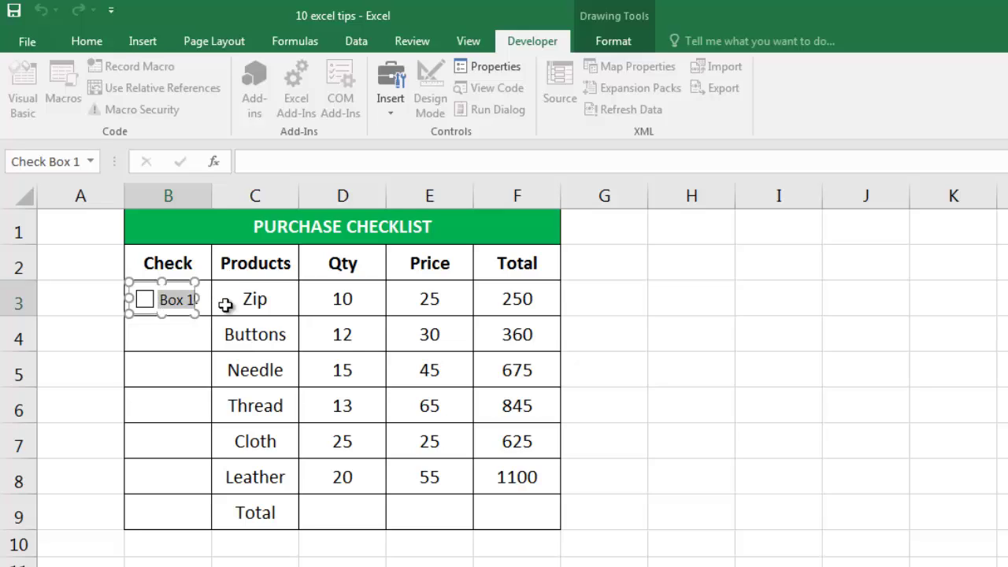
pyautogui.write('Ve')
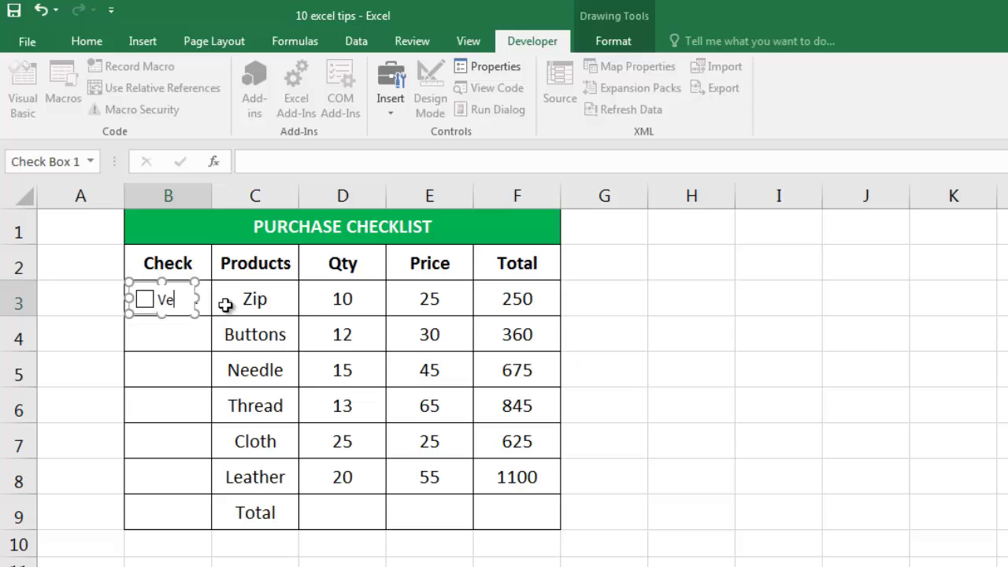
pyautogui.write('fied')
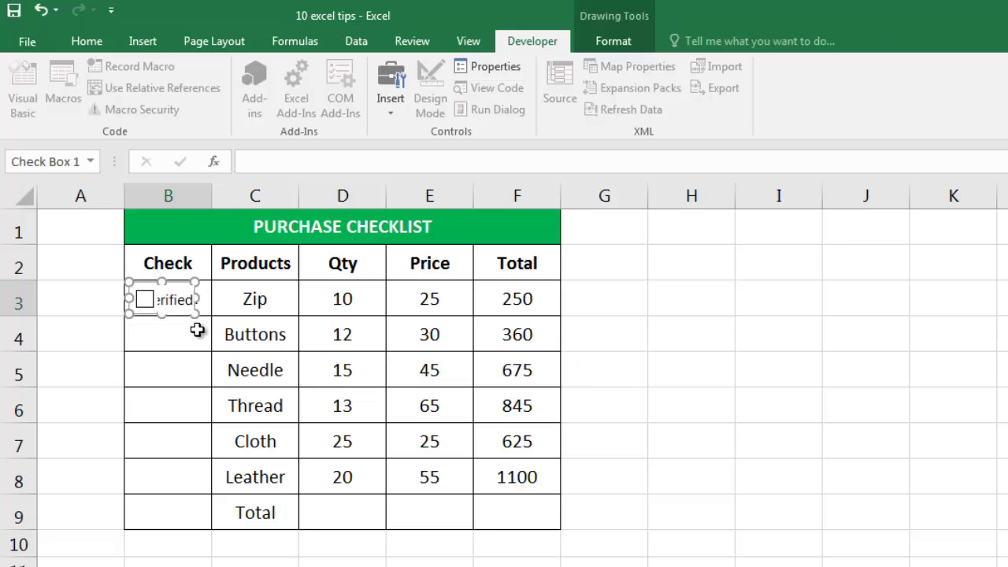
pyautogui.click(197, 330)
pyautogui.click(174, 308)
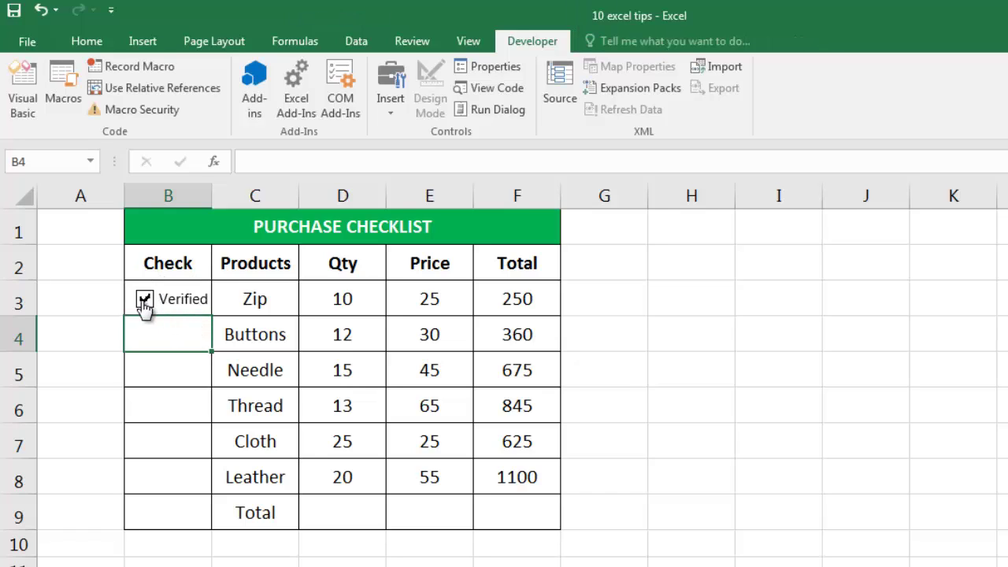
pyautogui.click(183, 307)
# Delete the 'Verified' label via Edit Text, untick the box, and reselect it.
pyautogui.rightClick(184, 301)
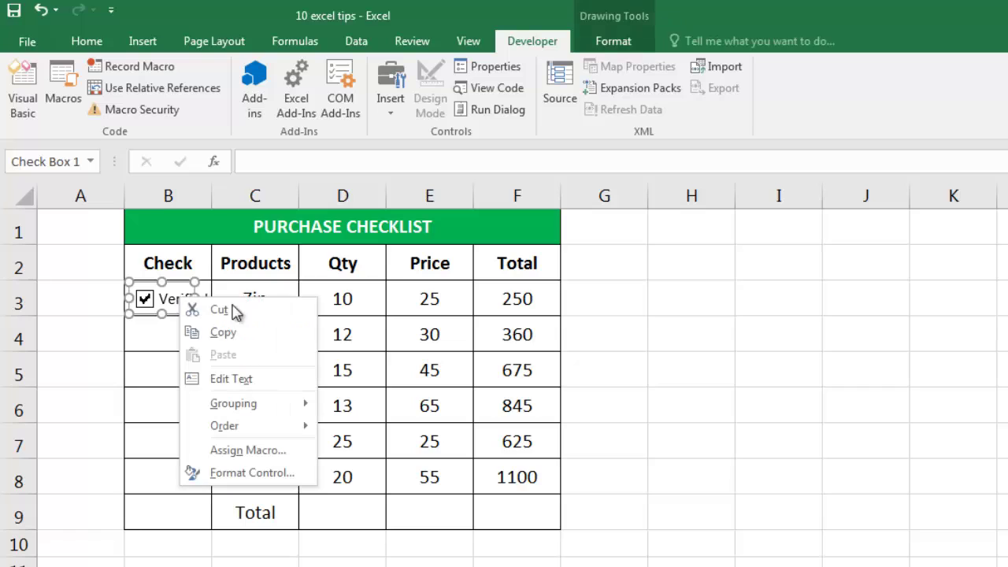
pyautogui.click(250, 379)
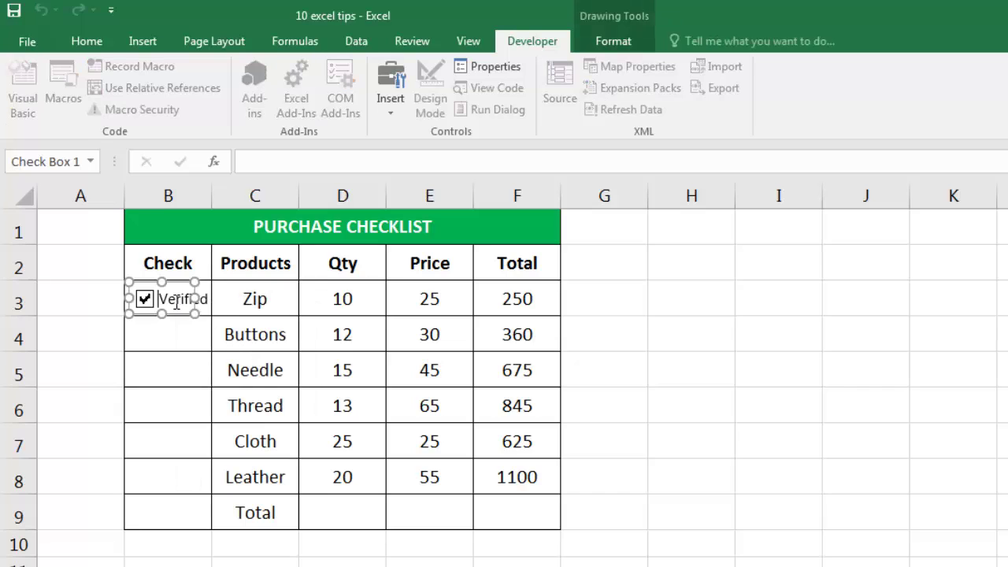
pyautogui.moveTo(163, 297); pyautogui.dragTo(261, 309)
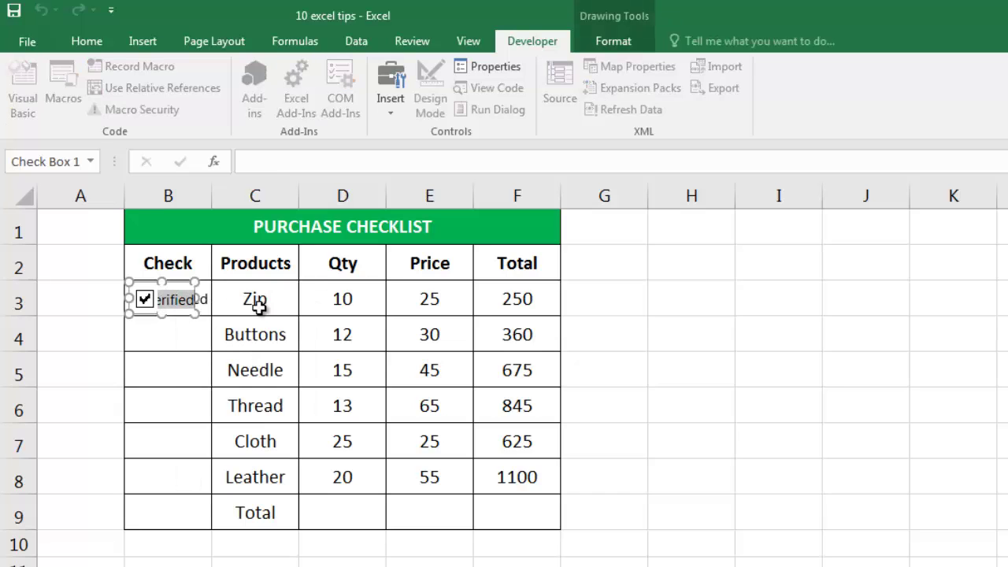
pyautogui.press('BackSpace')
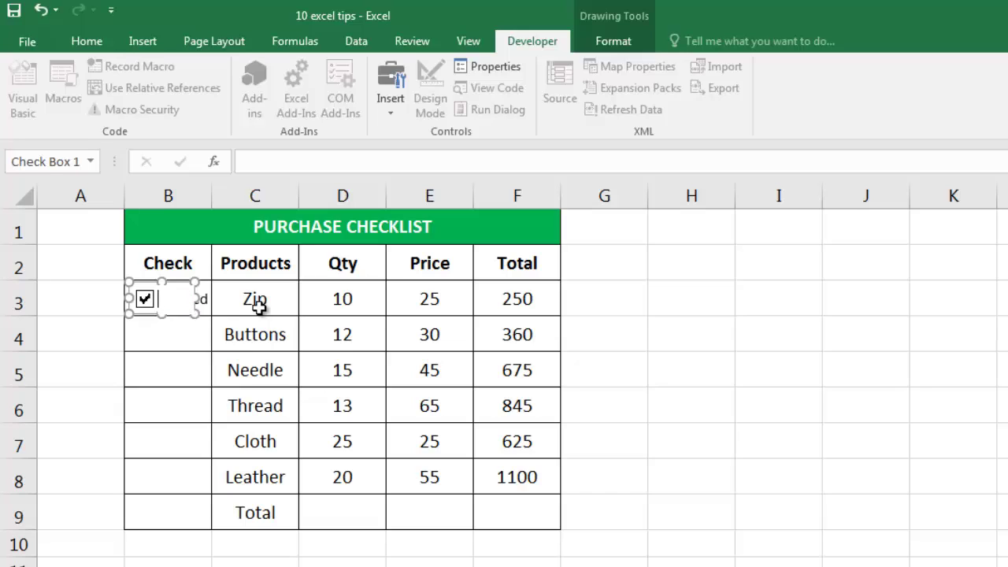
pyautogui.click(189, 323)
pyautogui.click(167, 307)
pyautogui.rightClick(156, 308)
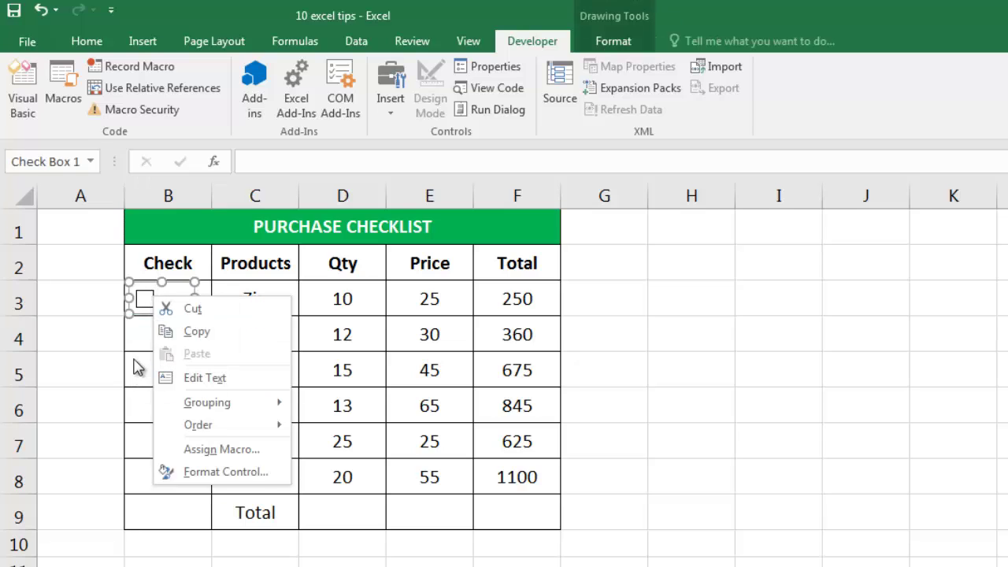
# Narrow the B3 checkbox so it fits centred inside its cell.
pyautogui.press('Escape')
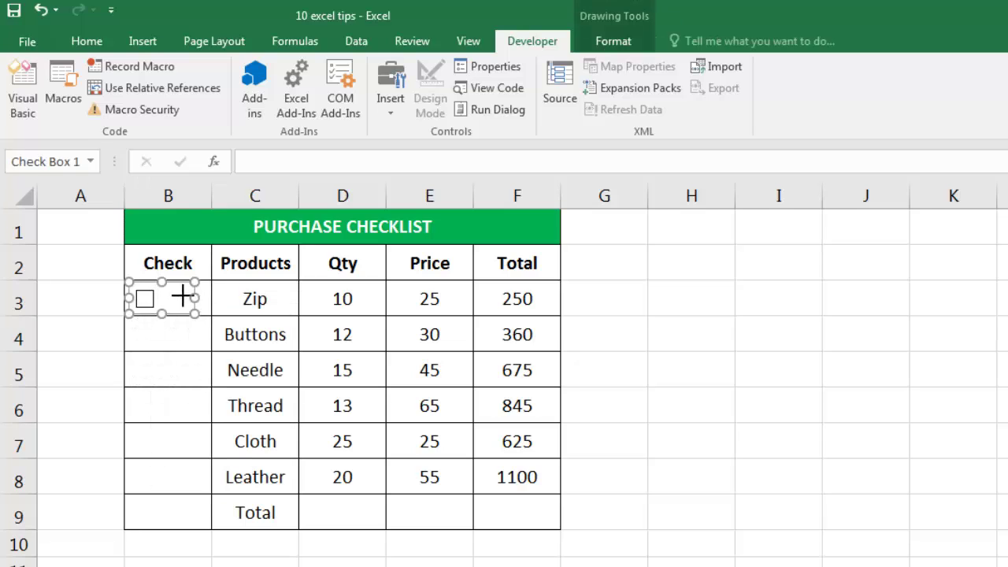
pyautogui.moveTo(182, 296); pyautogui.dragTo(167, 299)
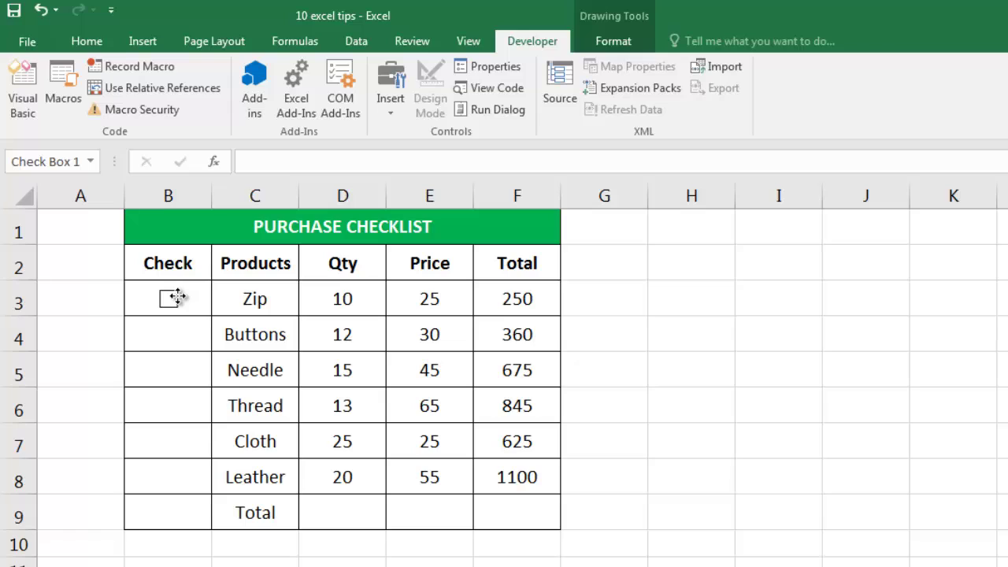
pyautogui.click(177, 298)
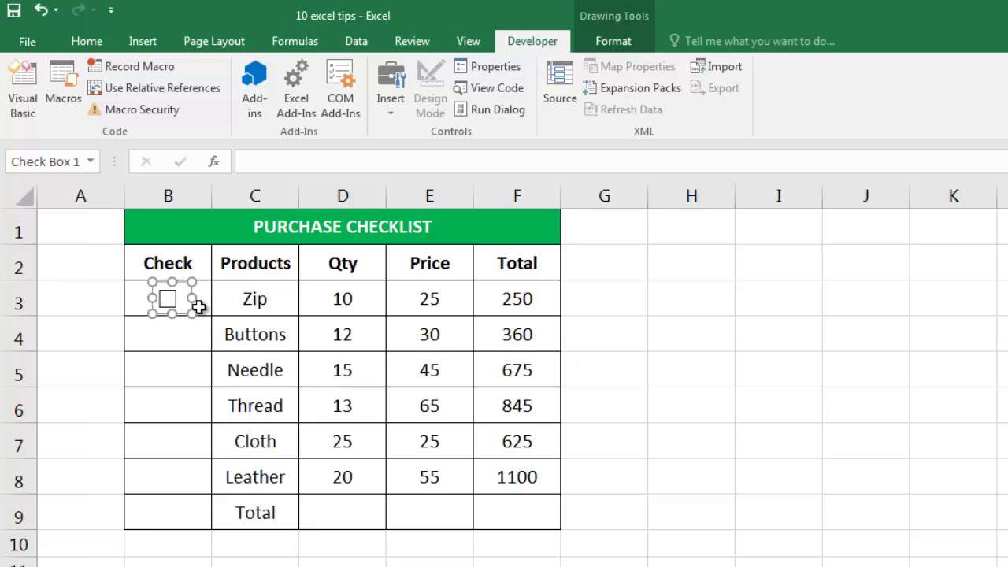
# Copy the checkbox from B3 down through B9 with Ctrl+D.
pyautogui.press('Escape')
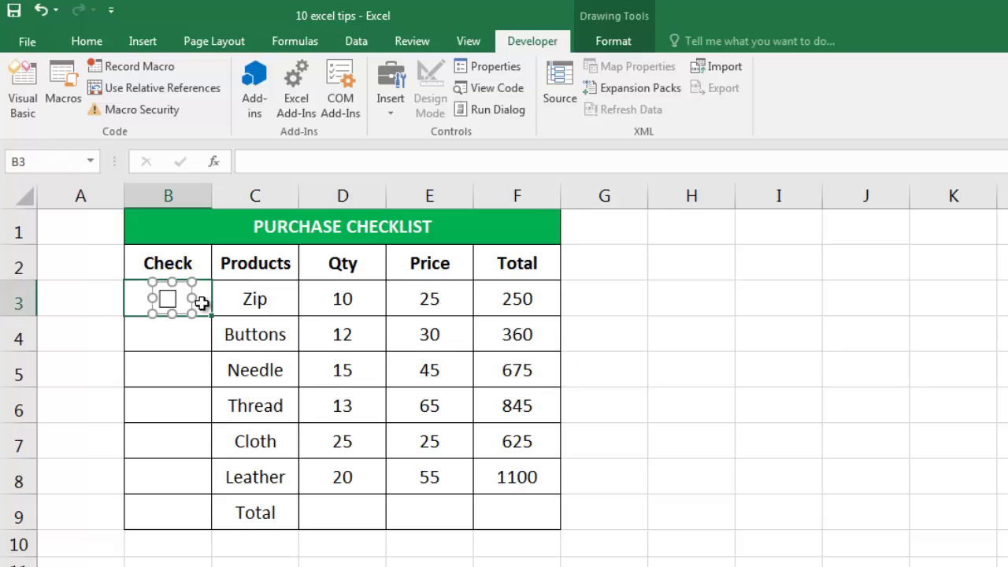
pyautogui.moveTo(202, 303); pyautogui.dragTo(192, 511)
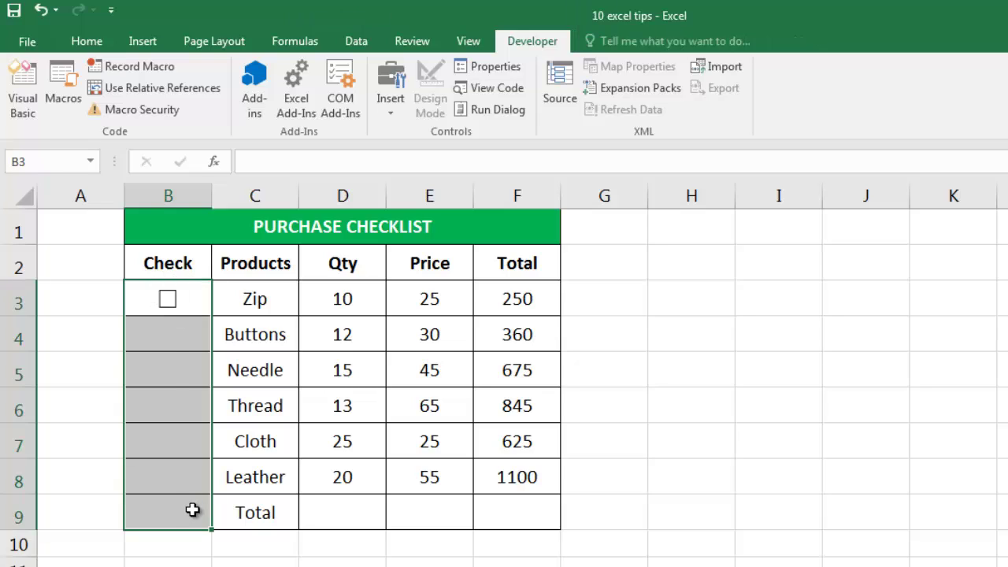
pyautogui.hotkey('ctrl', 'd')
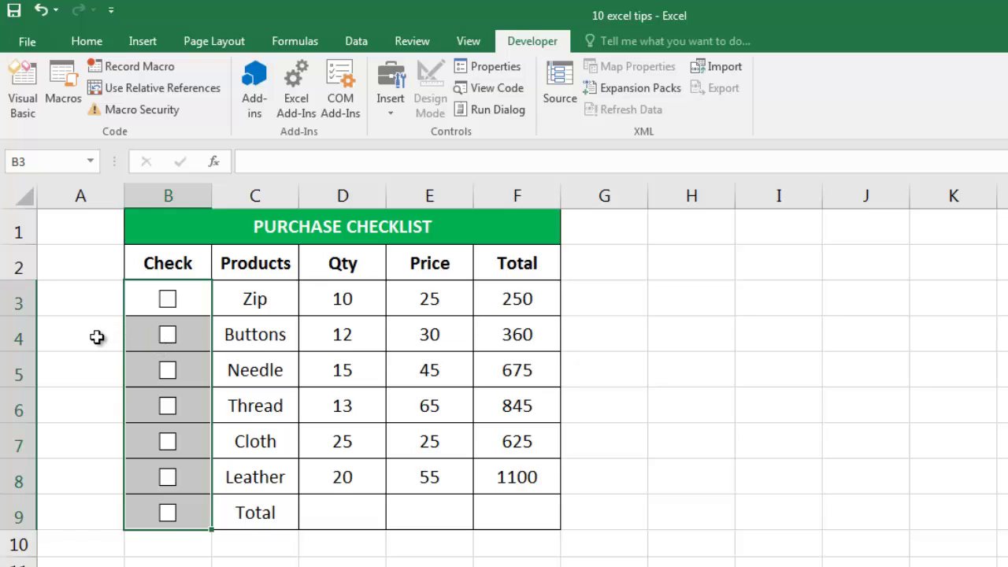
pyautogui.click(97, 337)
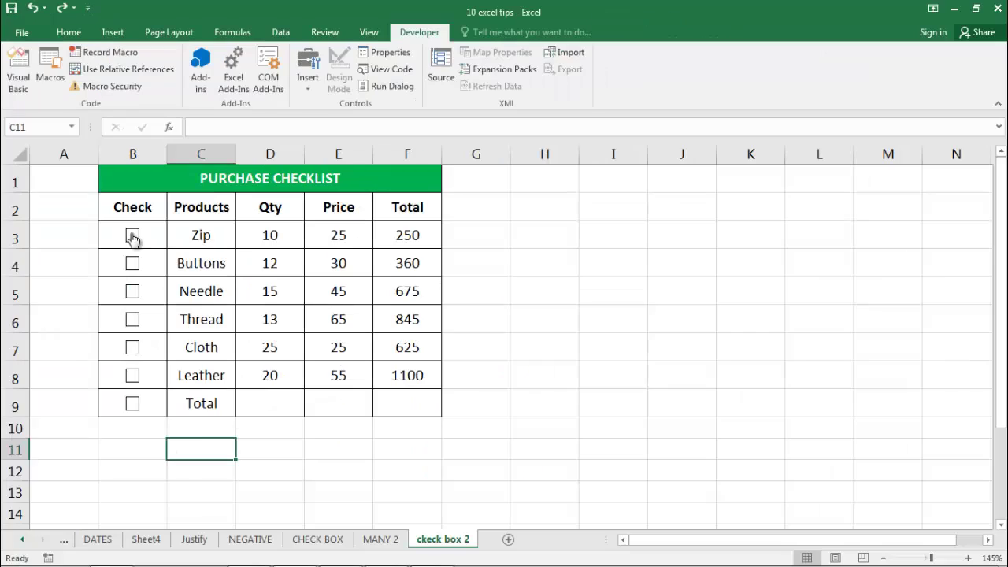
# Link the Zip and Buttons checkboxes to cells B3 and B4.
pyautogui.rightClick(132, 234)
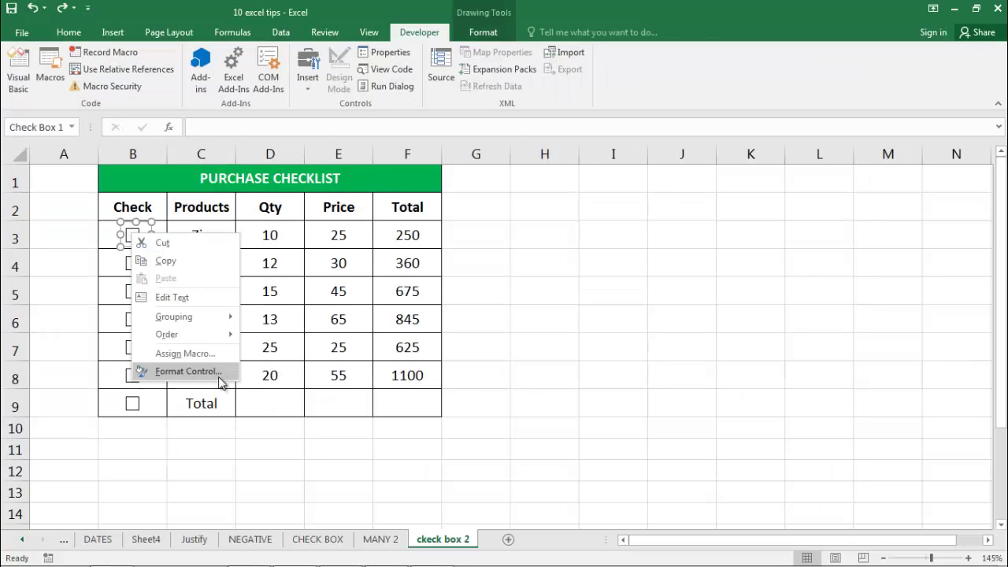
pyautogui.click(207, 372)
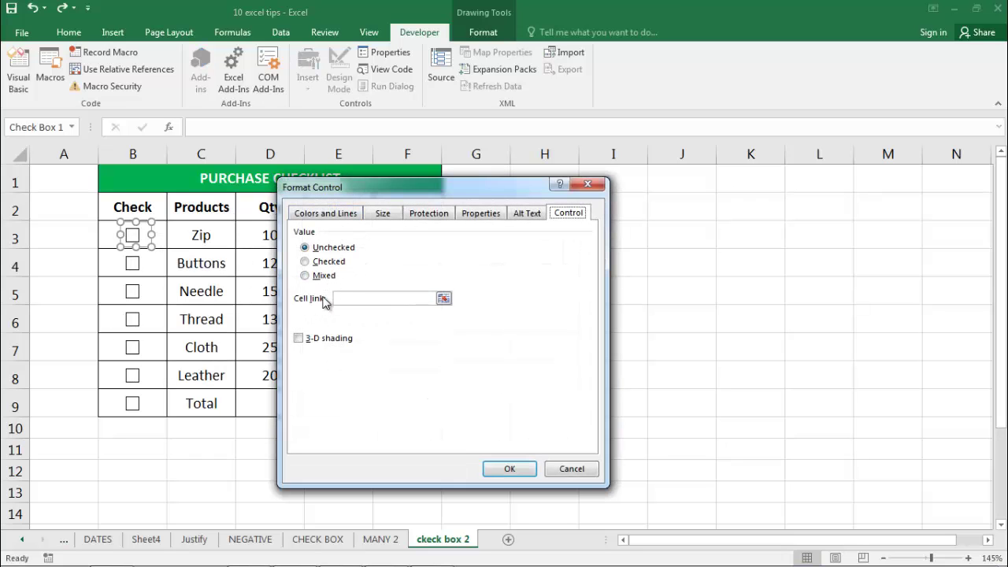
pyautogui.click(352, 299)
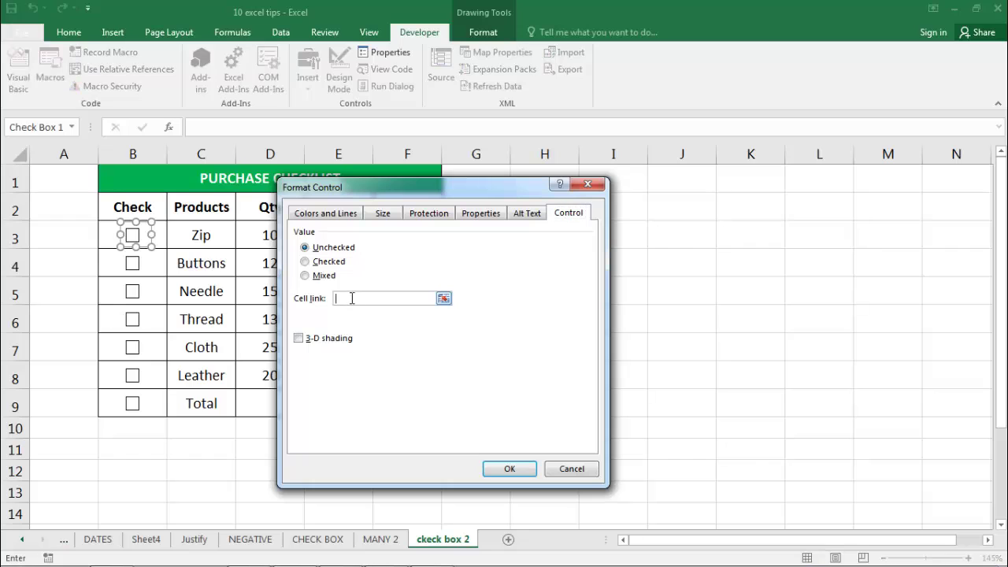
pyautogui.click(111, 235)
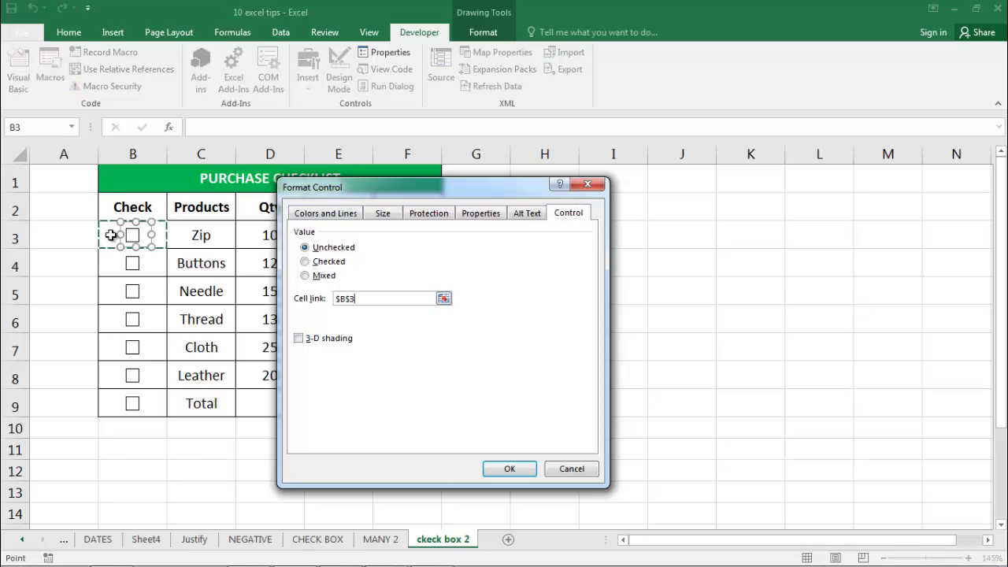
pyautogui.click(509, 468)
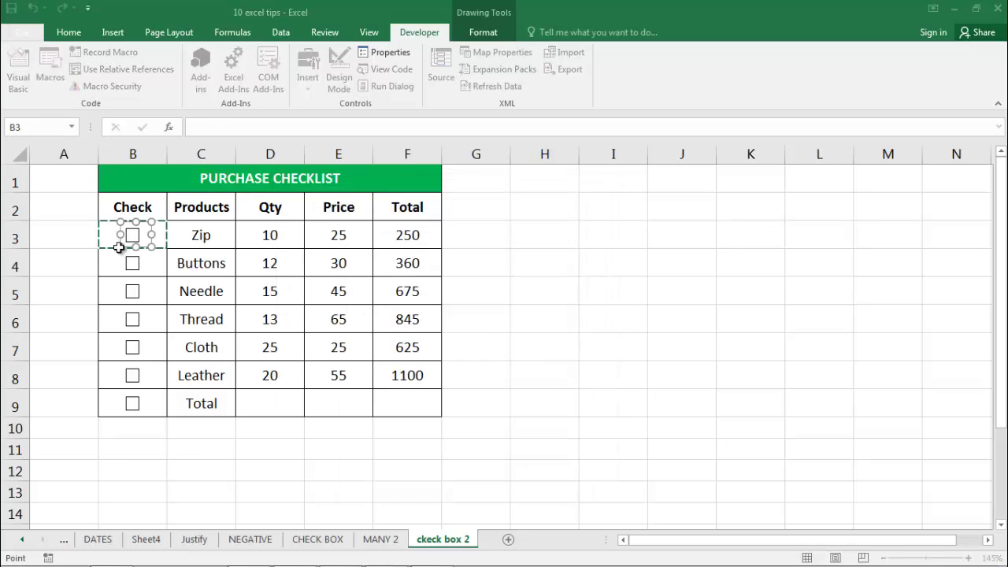
pyautogui.rightClick(132, 271)
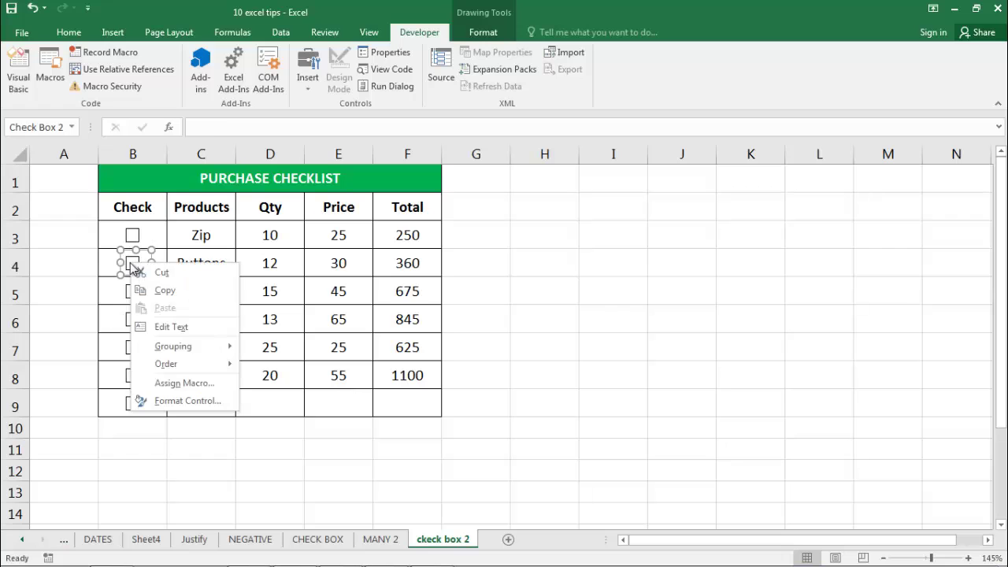
pyautogui.click(217, 402)
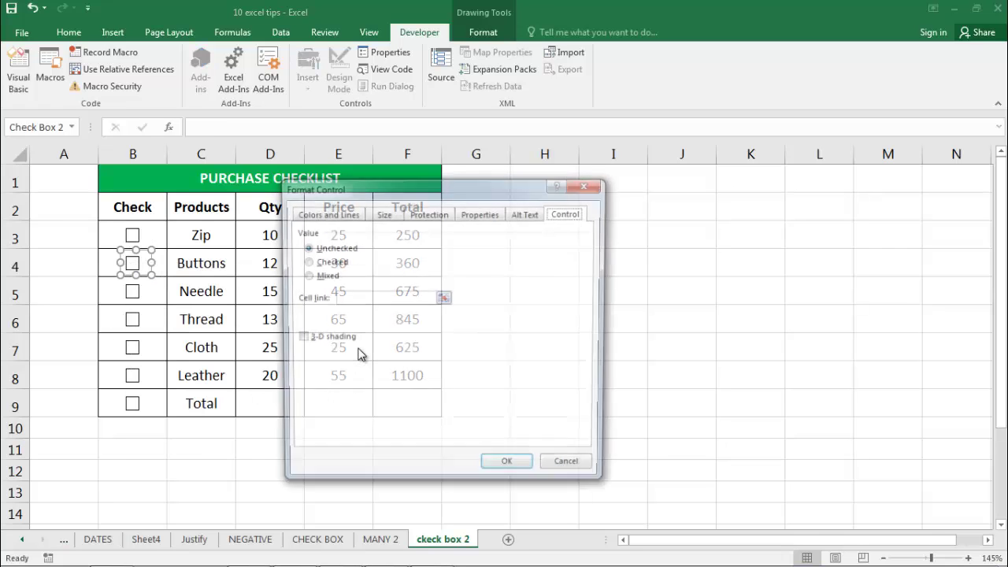
pyautogui.click(347, 300)
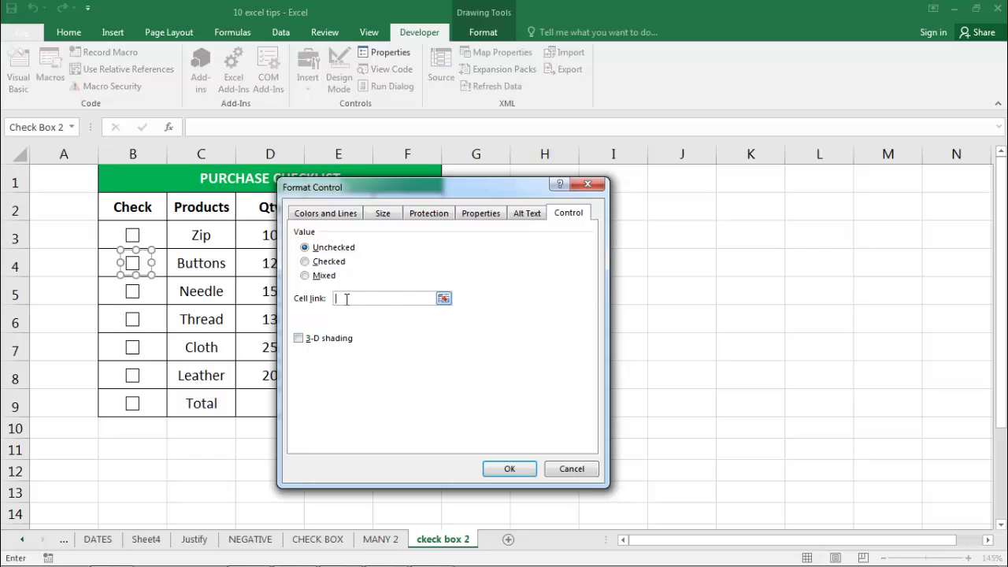
pyautogui.click(109, 263)
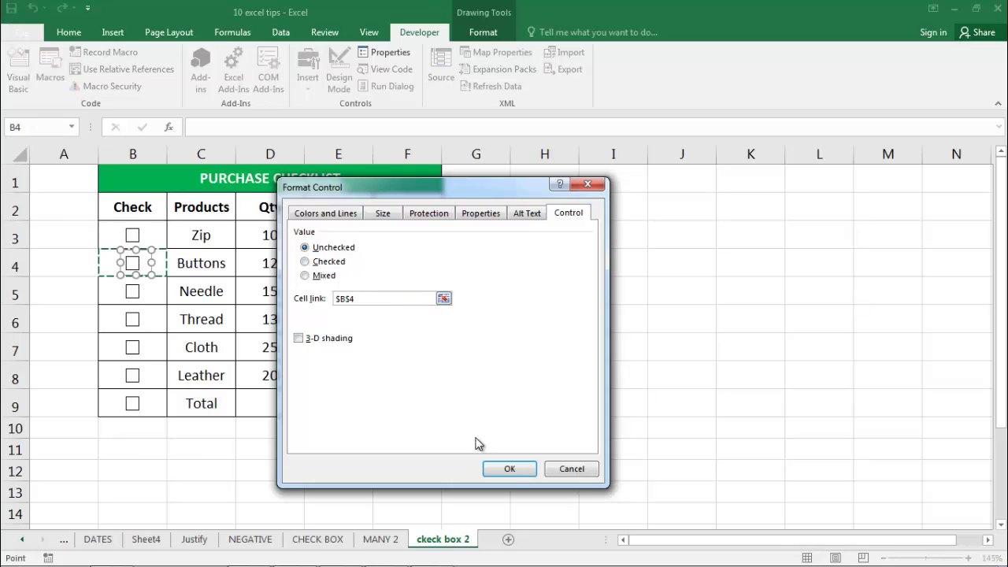
pyautogui.click(509, 470)
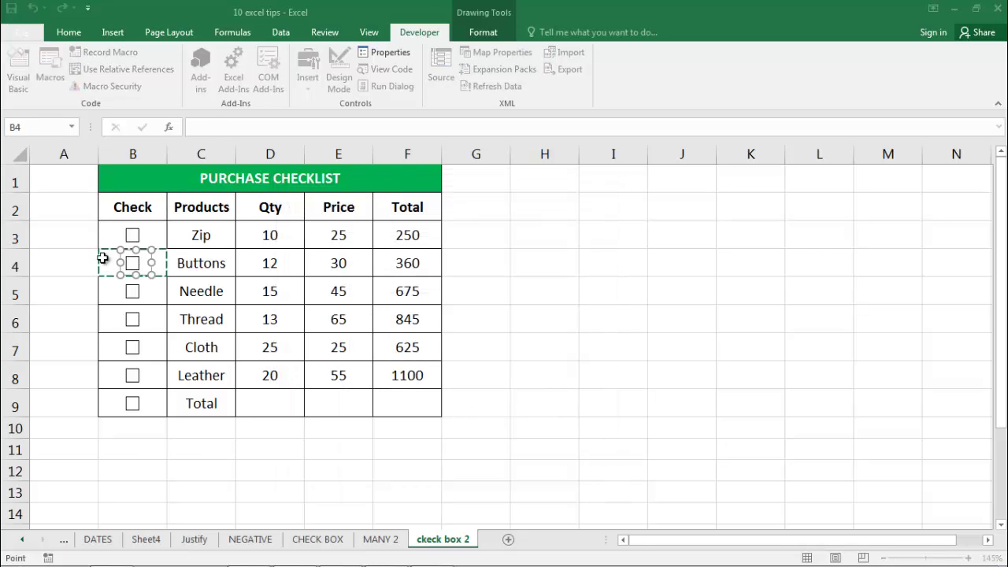
# Link the Needle and Thread checkboxes to cells B5 and B6.
pyautogui.rightClick(138, 296)
pyautogui.click(223, 426)
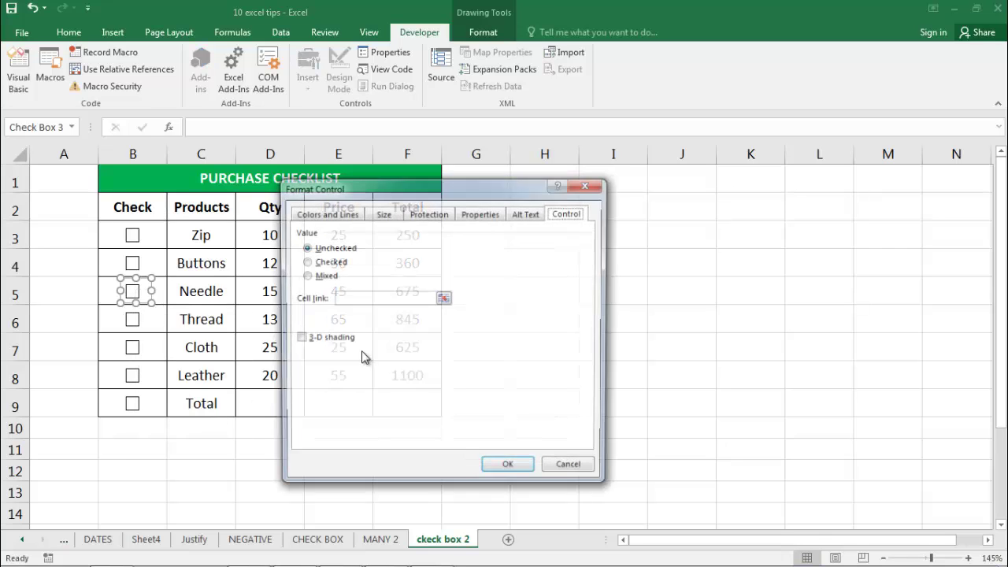
pyautogui.click(353, 298)
pyautogui.click(113, 295)
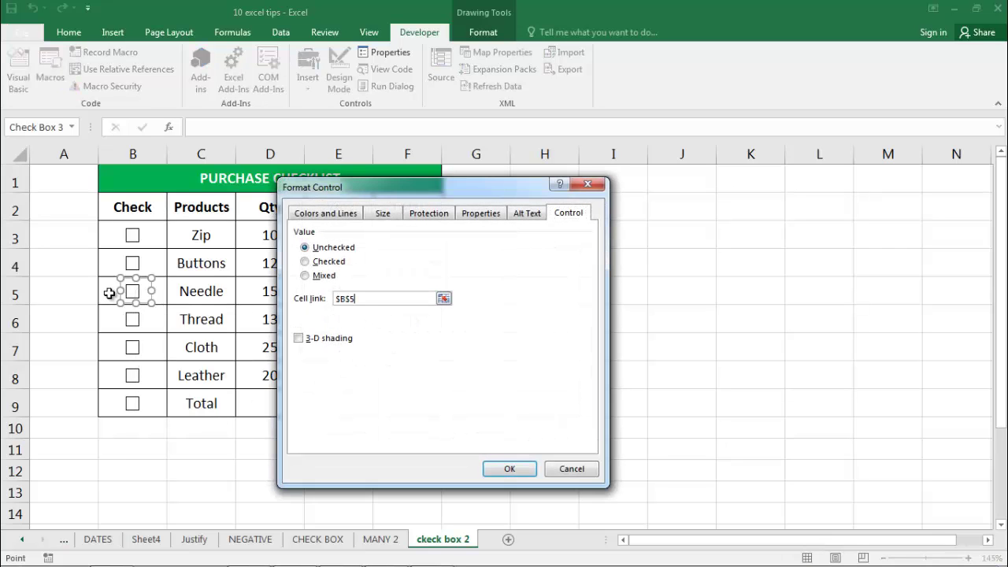
pyautogui.click(492, 467)
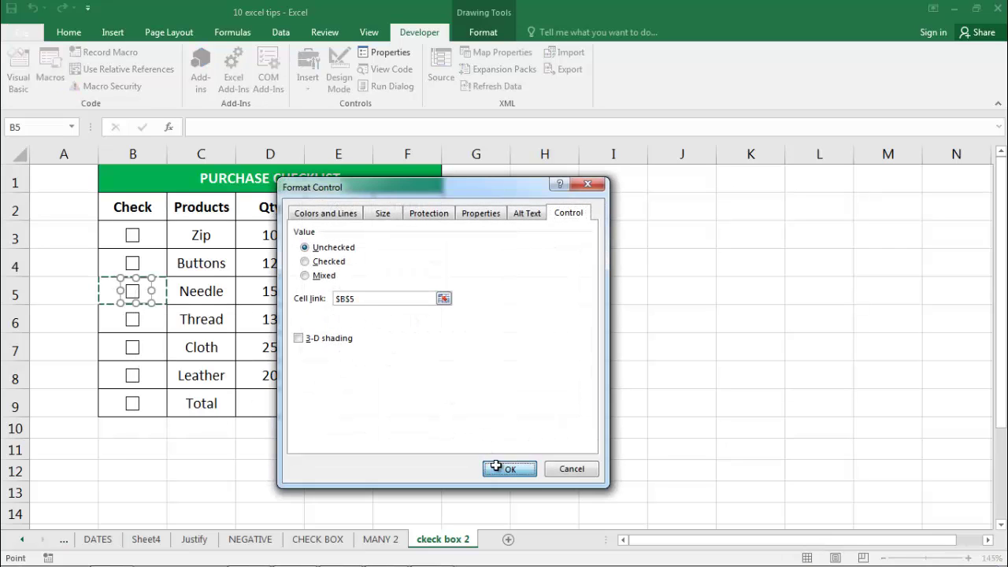
pyautogui.rightClick(131, 319)
pyautogui.click(207, 450)
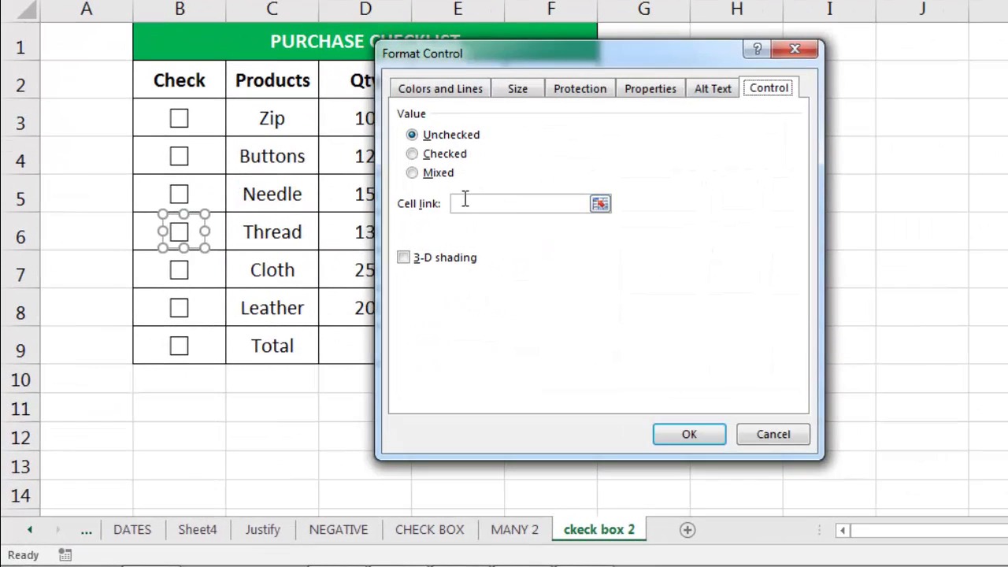
pyautogui.click(464, 205)
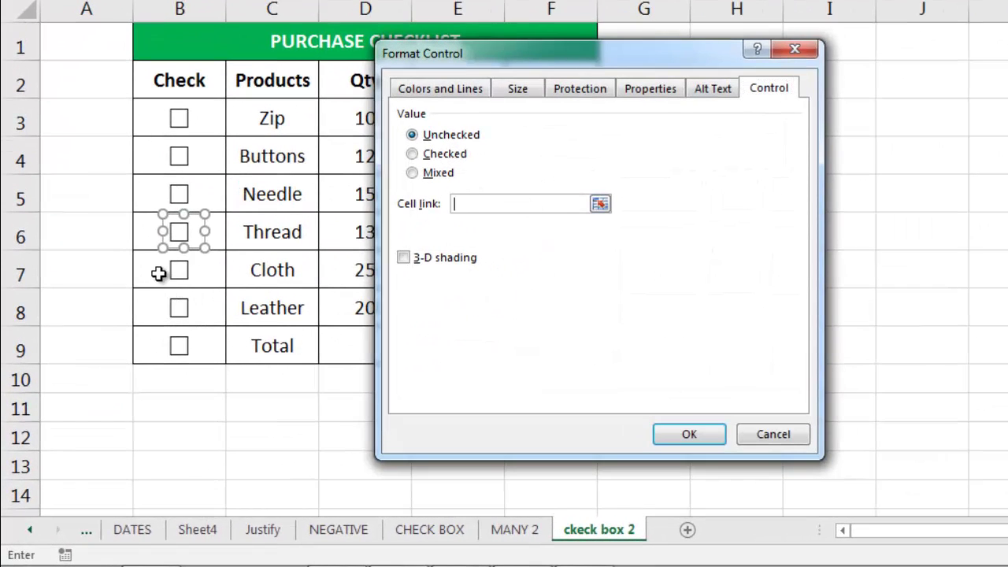
pyautogui.click(156, 234)
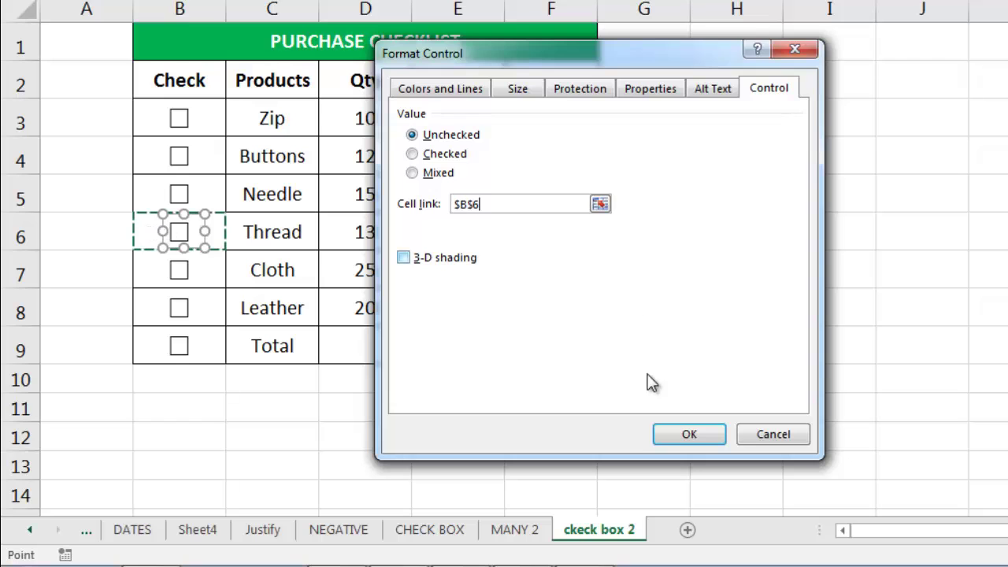
pyautogui.click(687, 434)
# Link the Cloth and Leather checkboxes to cells B7 and B8.
pyautogui.rightClick(180, 271)
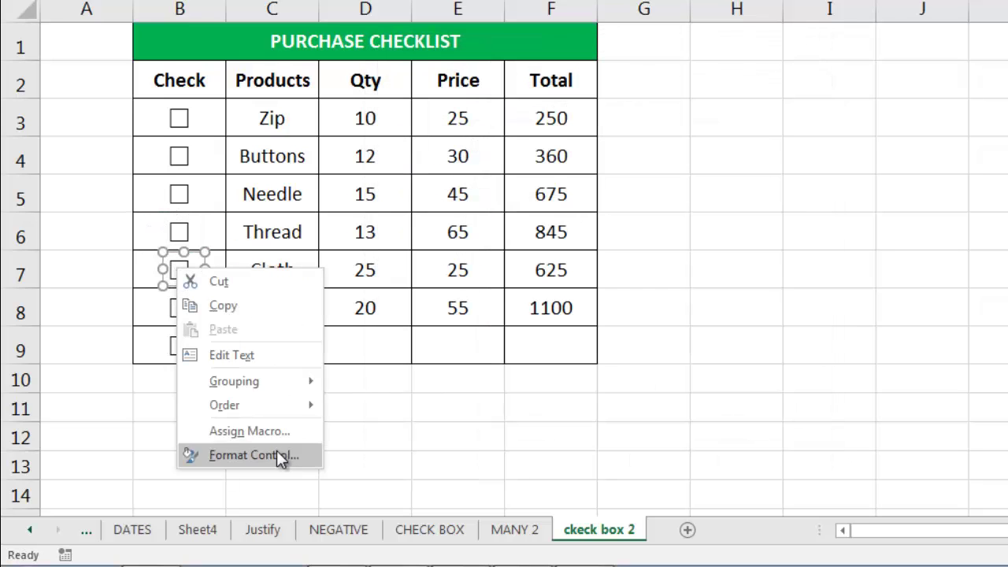
pyautogui.click(219, 457)
pyautogui.click(463, 204)
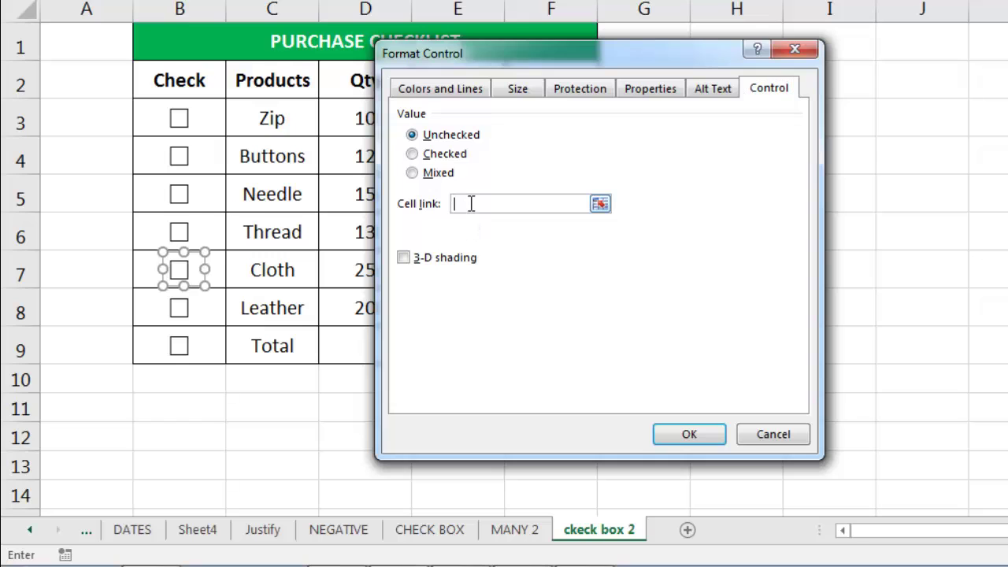
pyautogui.click(145, 272)
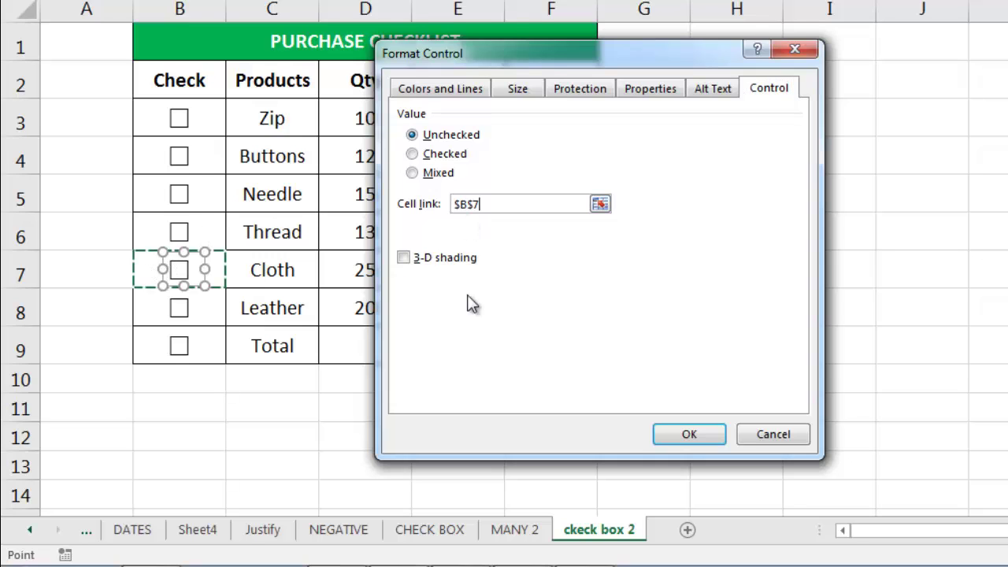
pyautogui.click(676, 438)
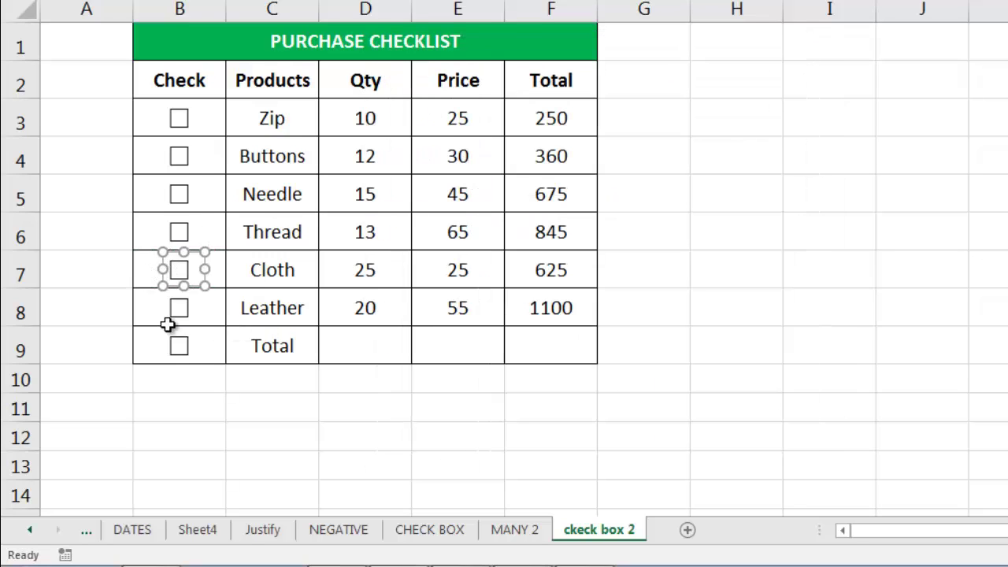
pyautogui.rightClick(154, 315)
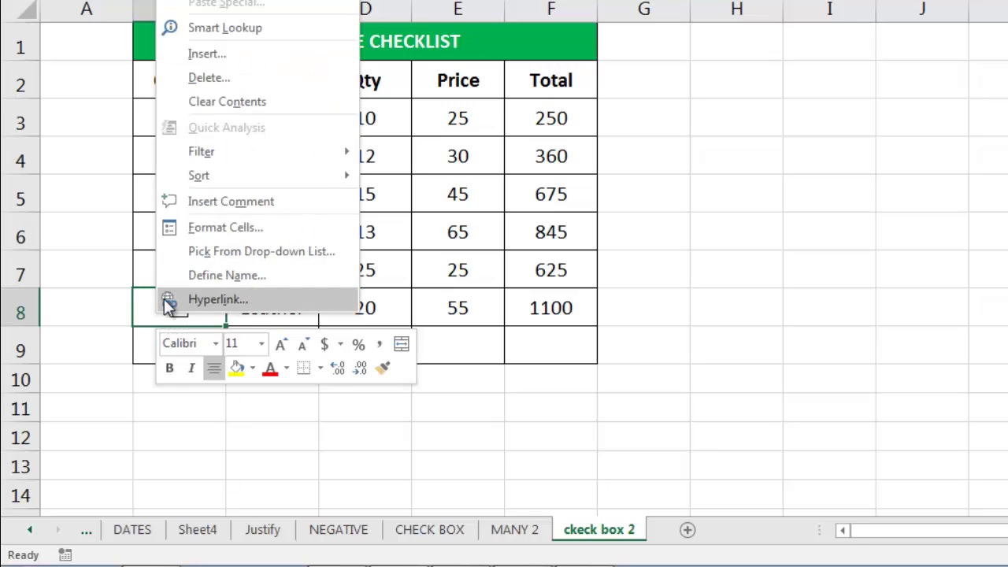
pyautogui.rightClick(180, 316)
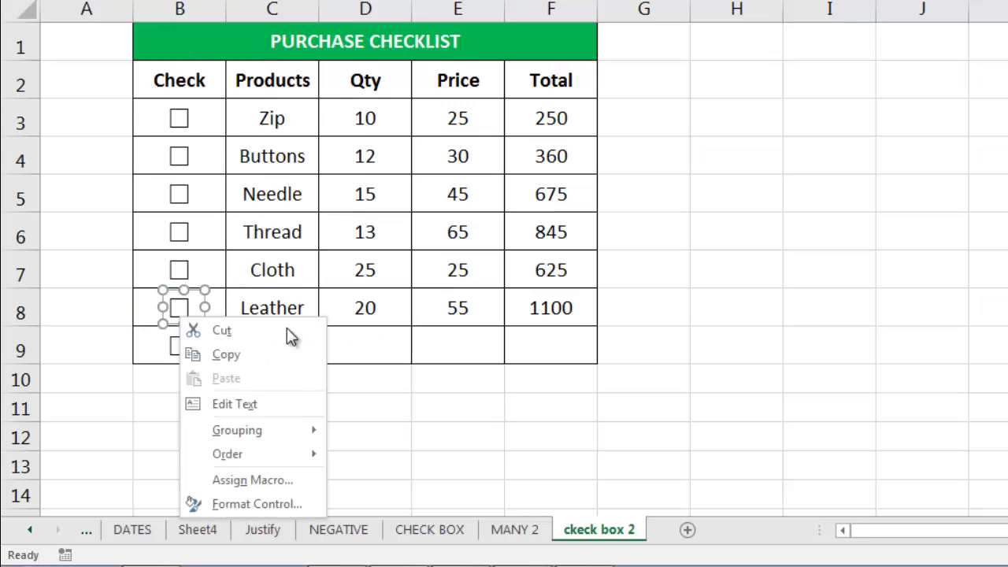
pyautogui.click(287, 504)
pyautogui.click(468, 204)
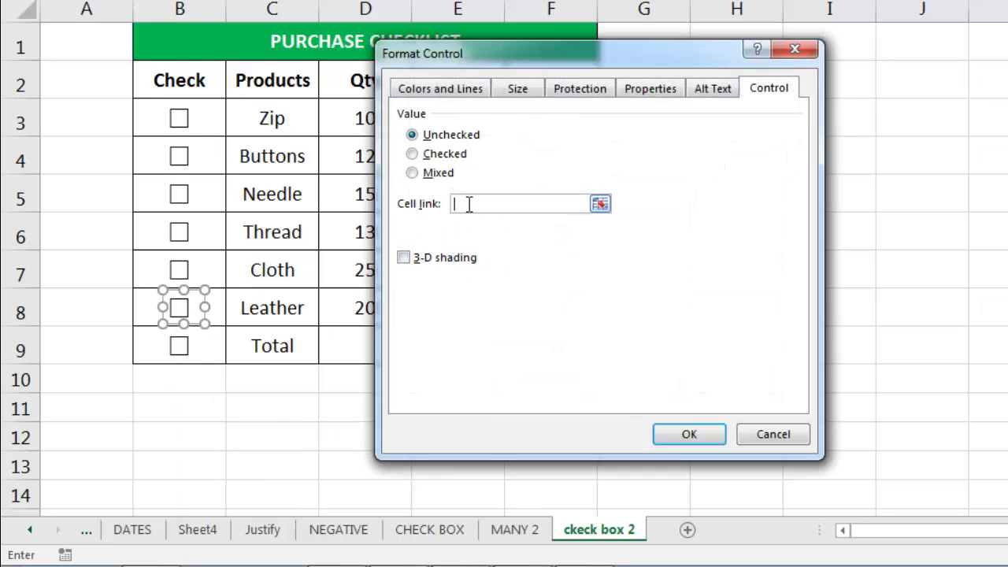
pyautogui.click(145, 314)
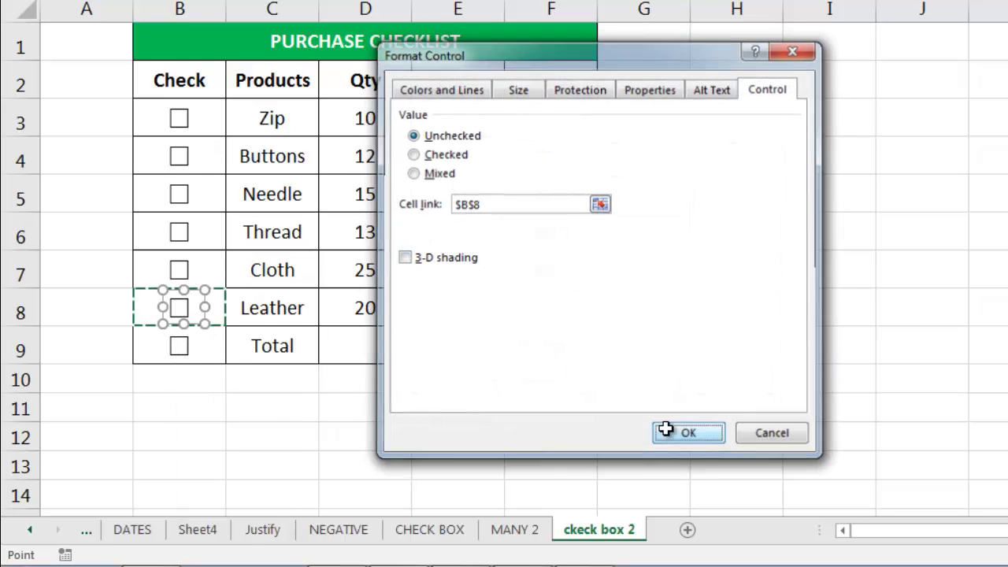
pyautogui.click(666, 431)
# Link the Total row checkbox to cell B9.
pyautogui.rightClick(179, 348)
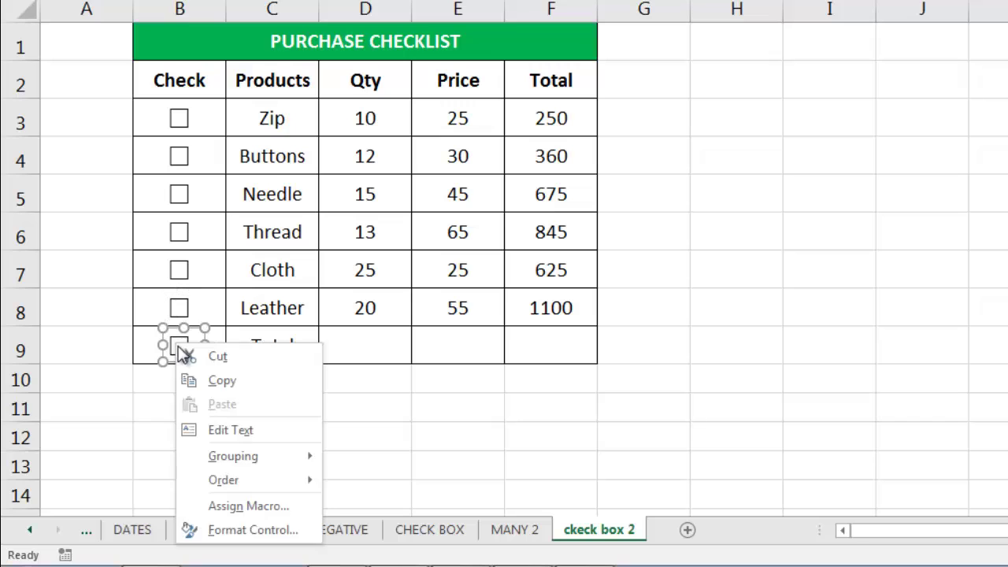
pyautogui.click(277, 530)
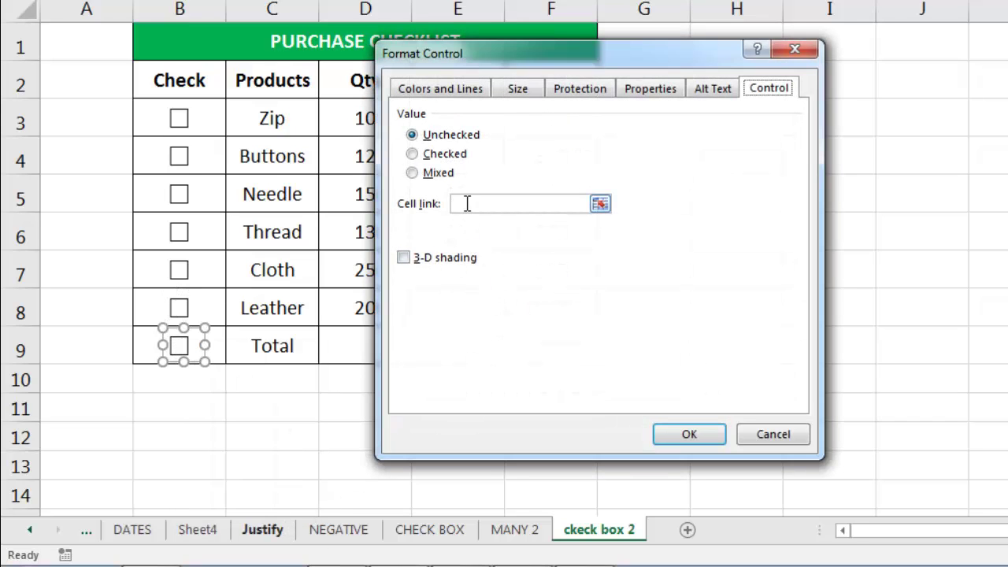
pyautogui.click(140, 352)
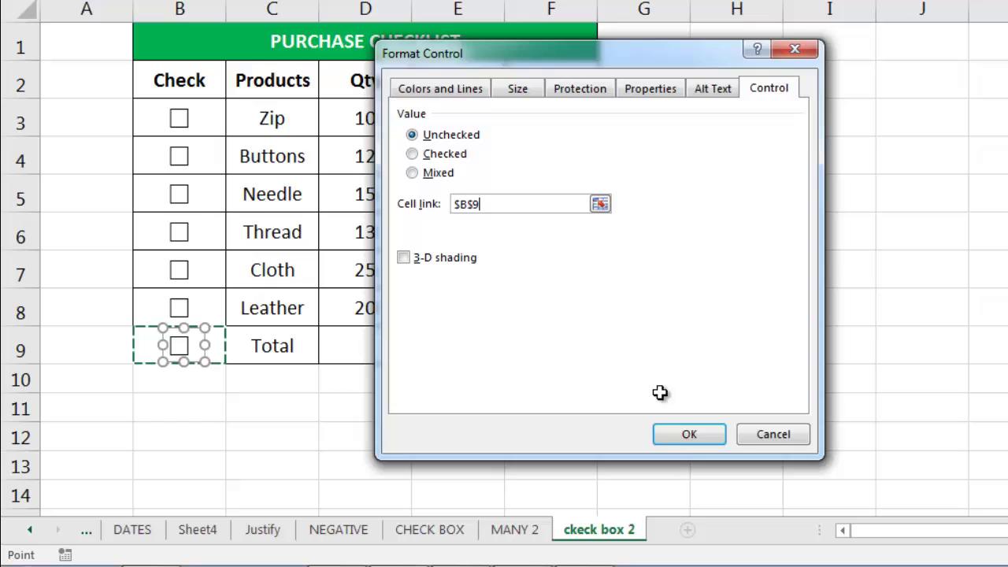
pyautogui.click(684, 446)
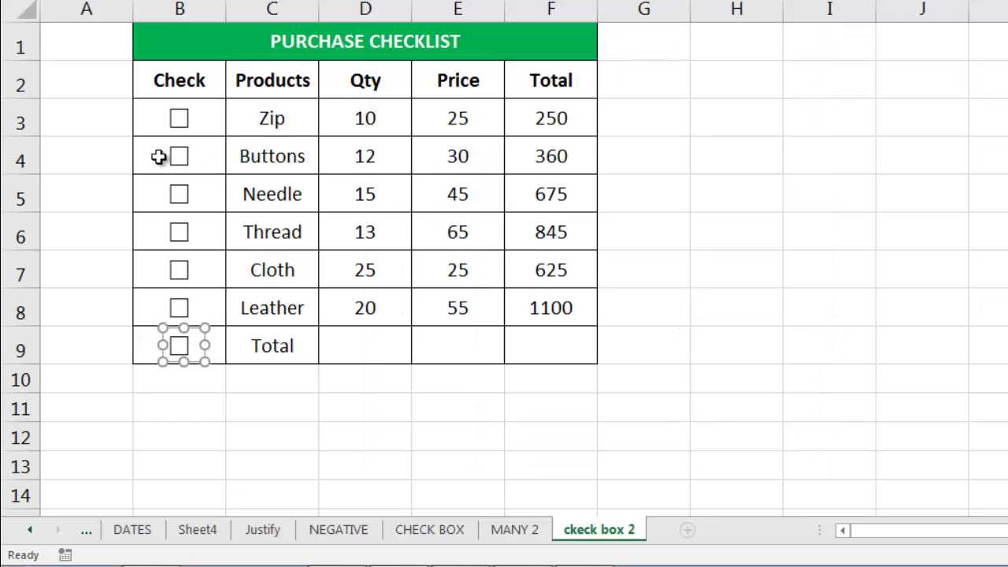
# Tick and untick the Buttons checkbox to test its link, leaving B4 FALSE.
pyautogui.click(180, 158)
pyautogui.click(180, 157)
pyautogui.click(687, 289)
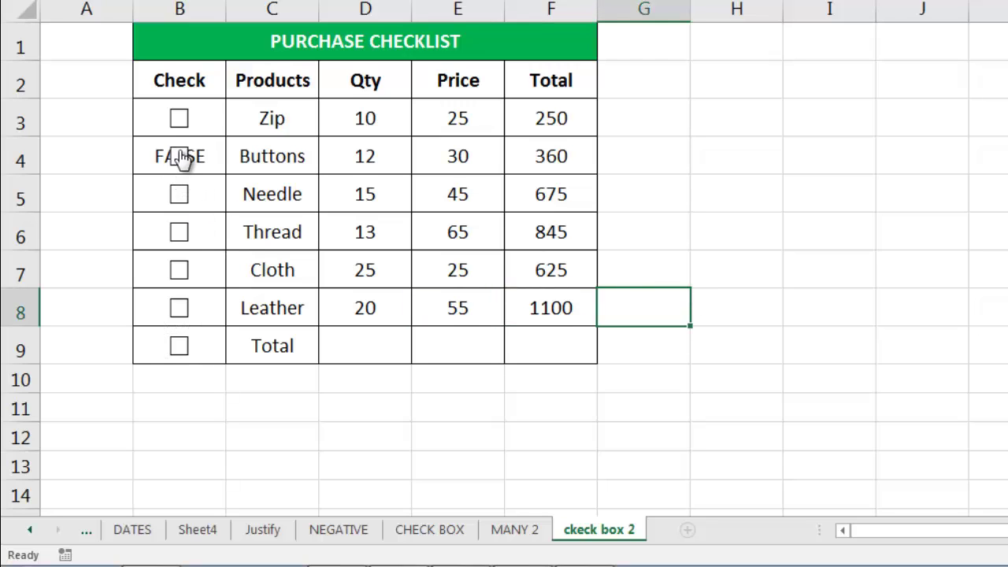
# Tick Zip, Needle, Thread, Cloth, Leather and Total, then select Check cells B3:B9.
pyautogui.click(180, 125)
pyautogui.click(179, 197)
pyautogui.click(180, 233)
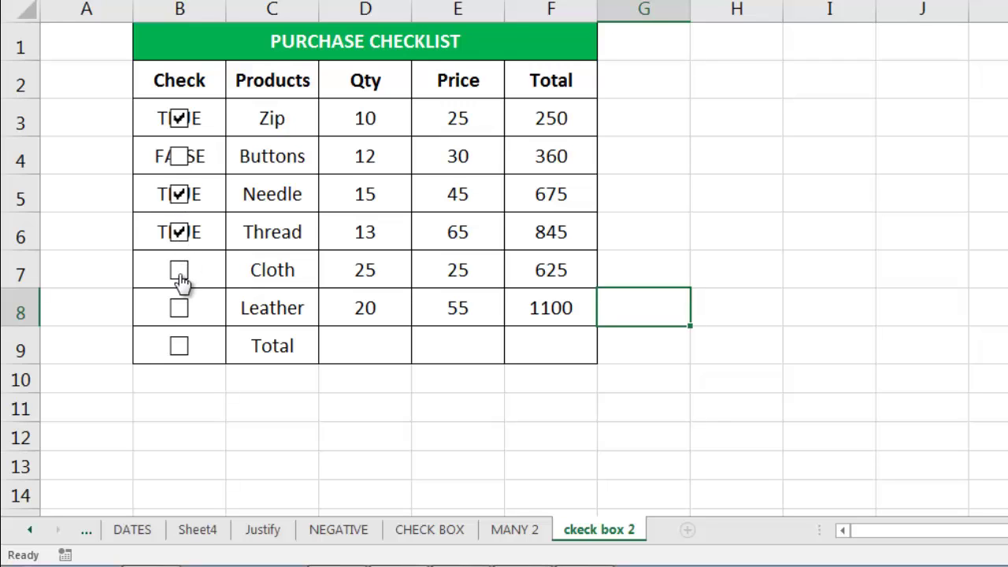
pyautogui.click(180, 272)
pyautogui.click(181, 309)
pyautogui.click(182, 345)
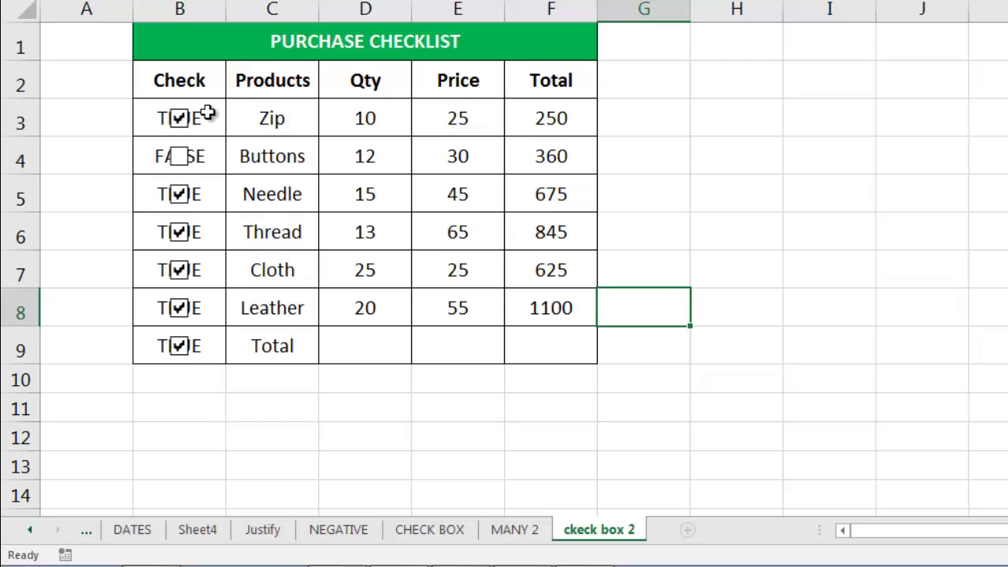
pyautogui.moveTo(204, 110)
pyautogui.mouseDown()
pyautogui.moveTo(230, 347)
pyautogui.moveTo(216, 347)
pyautogui.mouseUp()
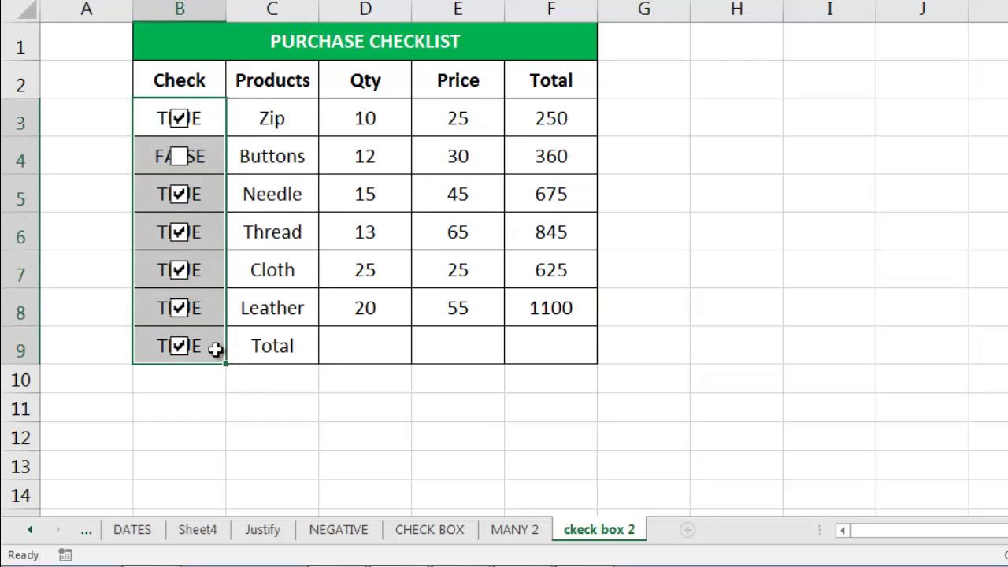
# Give B3:B9 a ;;; custom number format to hide TRUE/FALSE, then go to the MANY 2 sheet.
pyautogui.rightClick(205, 197)
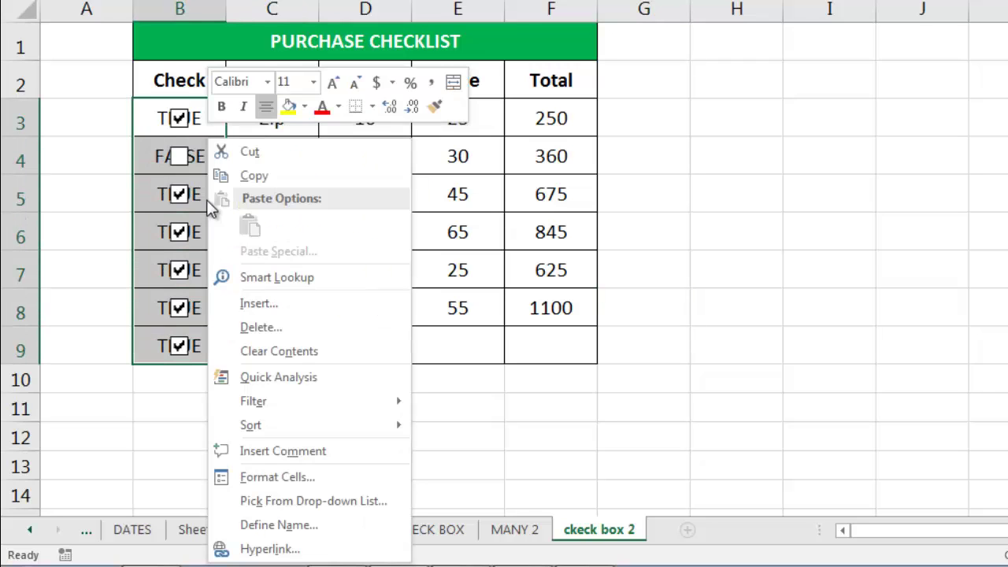
pyautogui.click(319, 478)
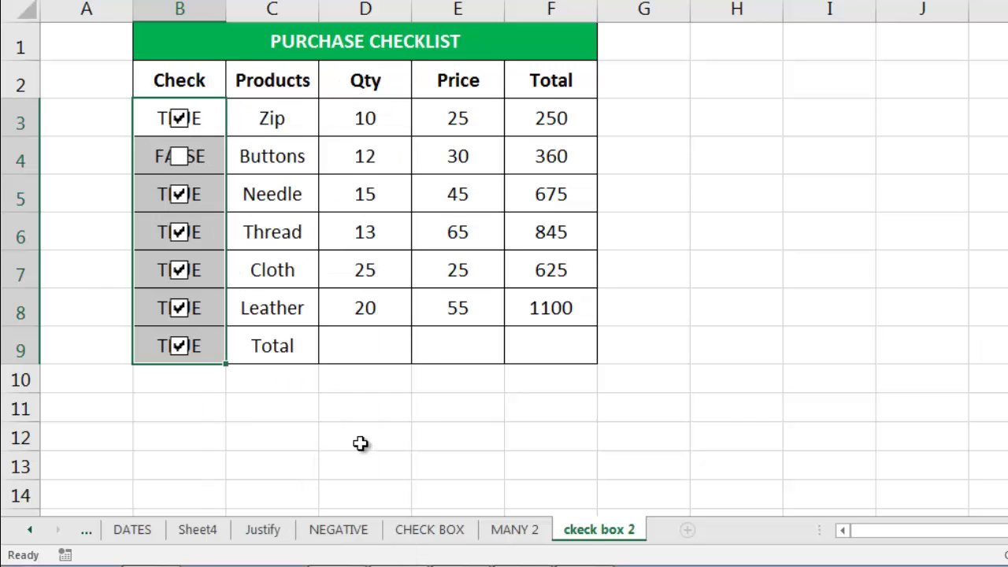
pyautogui.moveTo(430, 111); pyautogui.dragTo(790, 19)
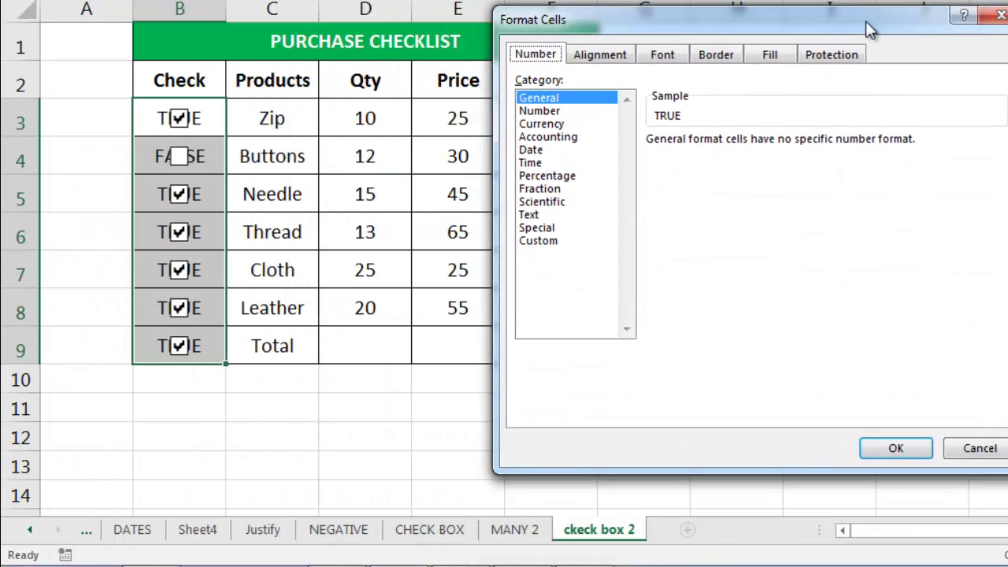
pyautogui.click(459, 240)
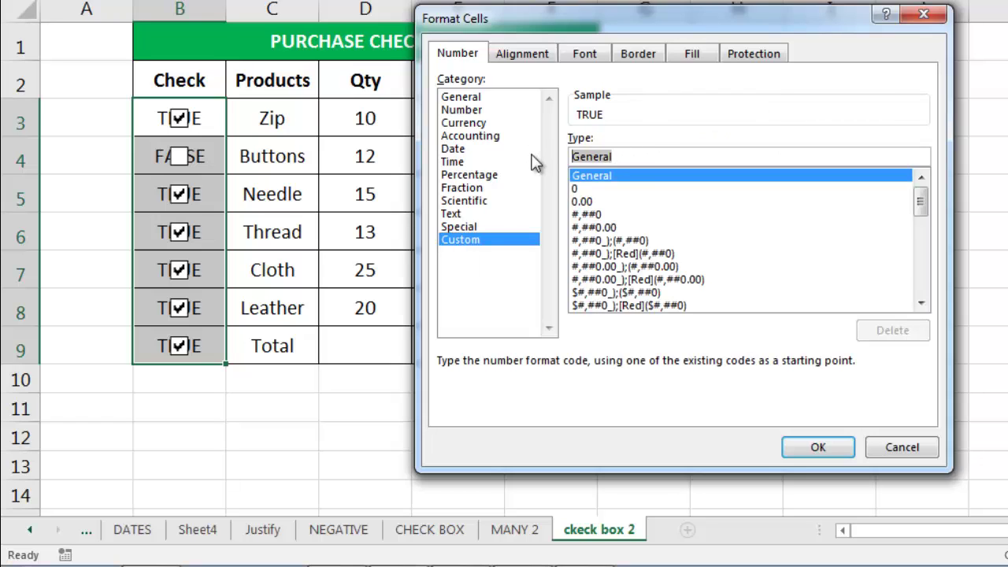
pyautogui.write(';;;')
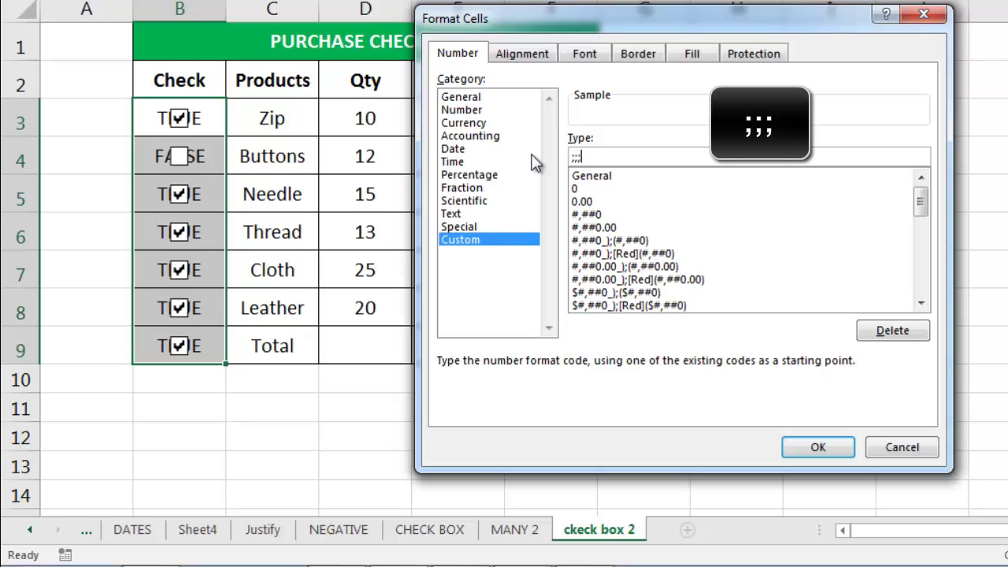
pyautogui.click(817, 448)
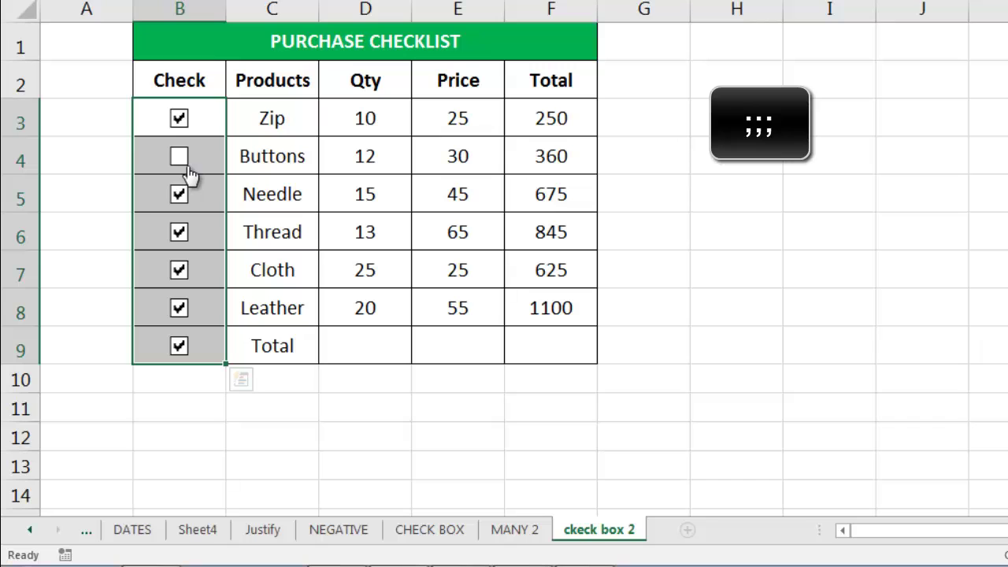
pyautogui.click(695, 156)
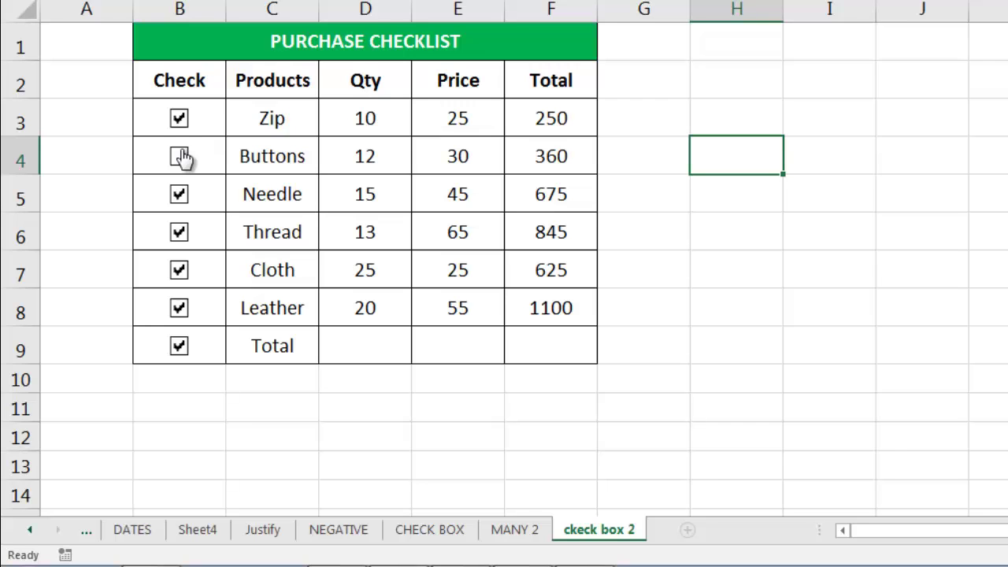
pyautogui.click(520, 532)
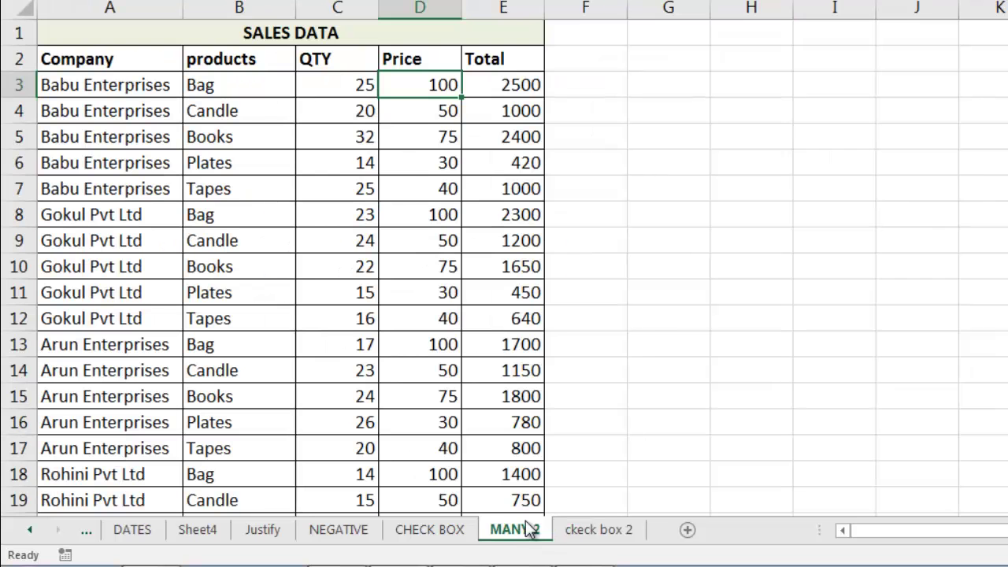
# Hide the Price values in column D with a ;;; custom number format.
pyautogui.click(352, 83)
pyautogui.click(420, 85)
pyautogui.moveTo(422, 81)
pyautogui.mouseDown()
pyautogui.moveTo(416, 482)
pyautogui.moveTo(426, 476)
pyautogui.mouseUp()
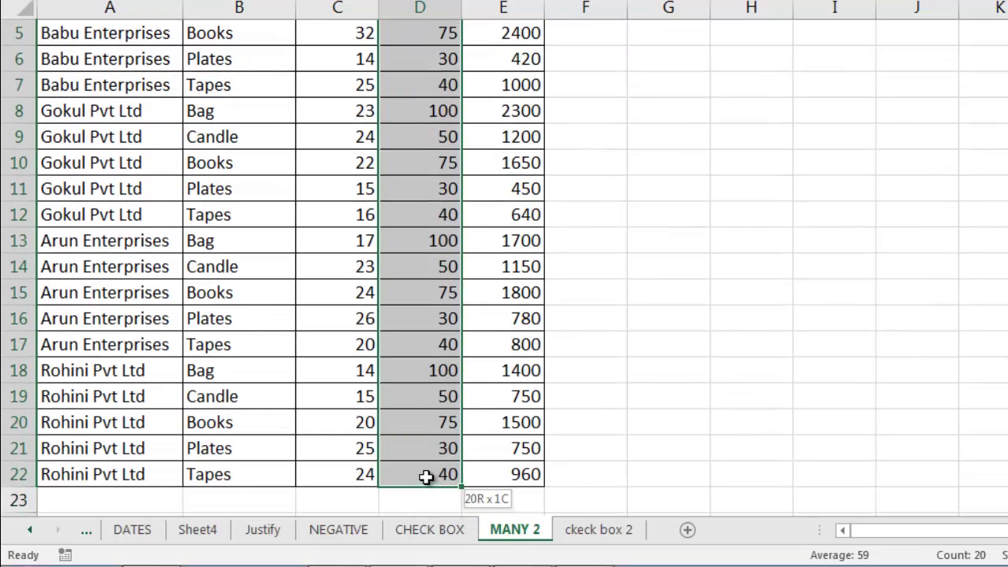
pyautogui.rightClick(429, 141)
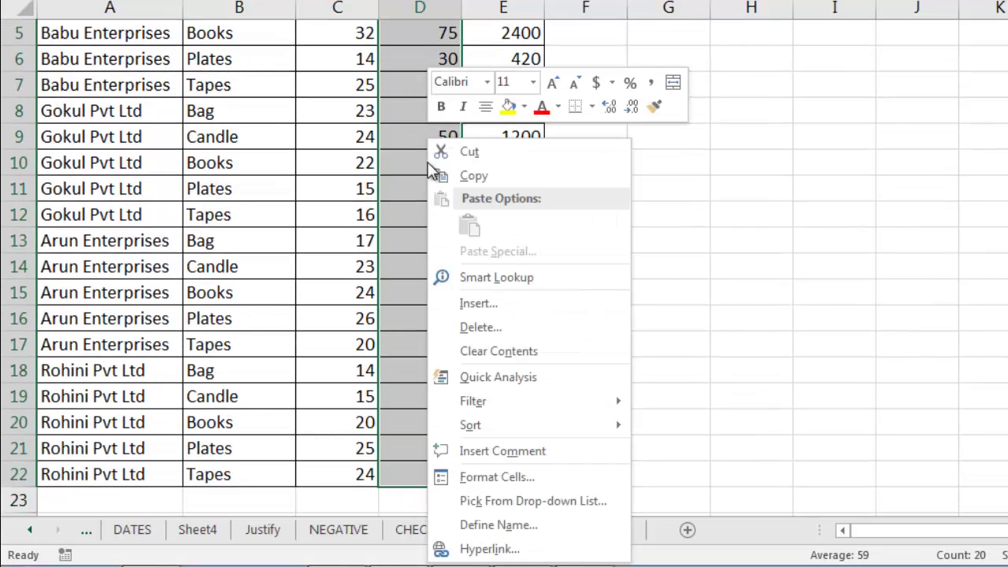
pyautogui.click(522, 478)
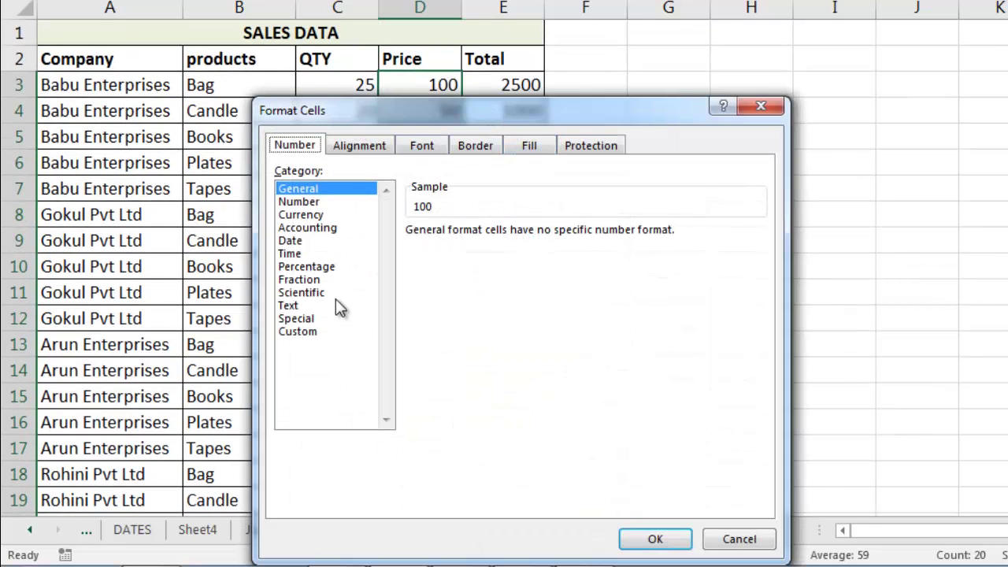
pyautogui.click(308, 334)
pyautogui.moveTo(459, 249); pyautogui.dragTo(348, 249)
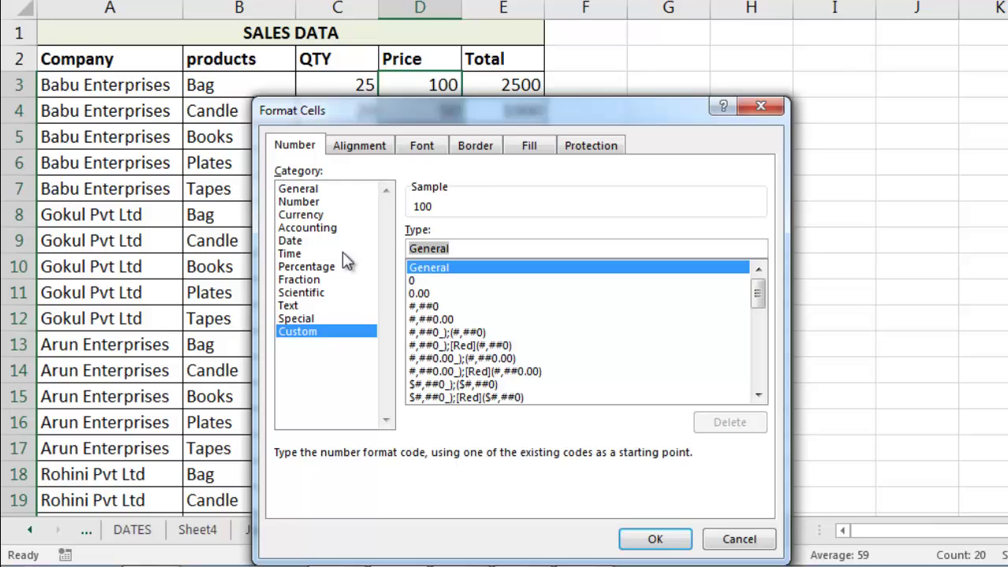
pyautogui.write(';;;')
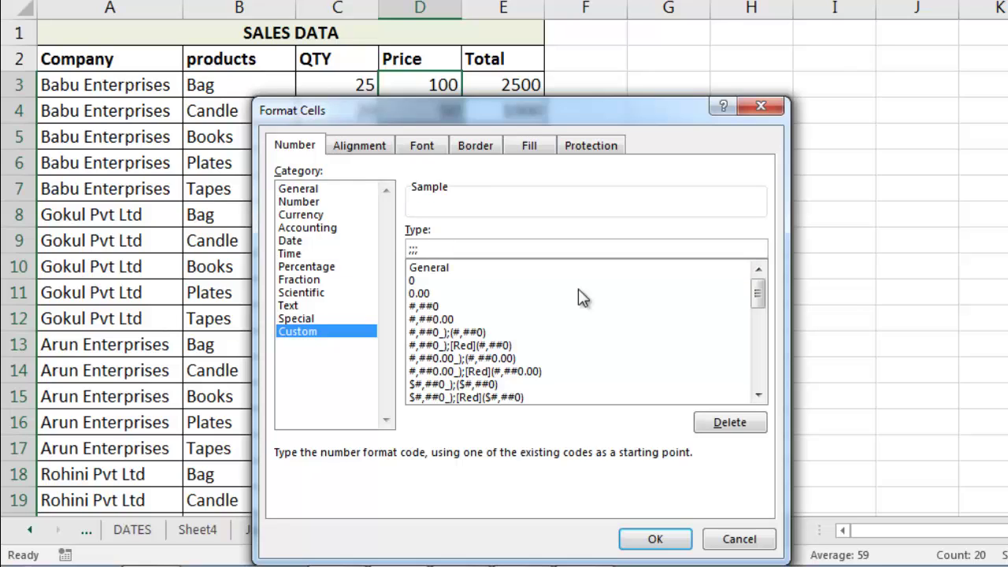
pyautogui.click(655, 538)
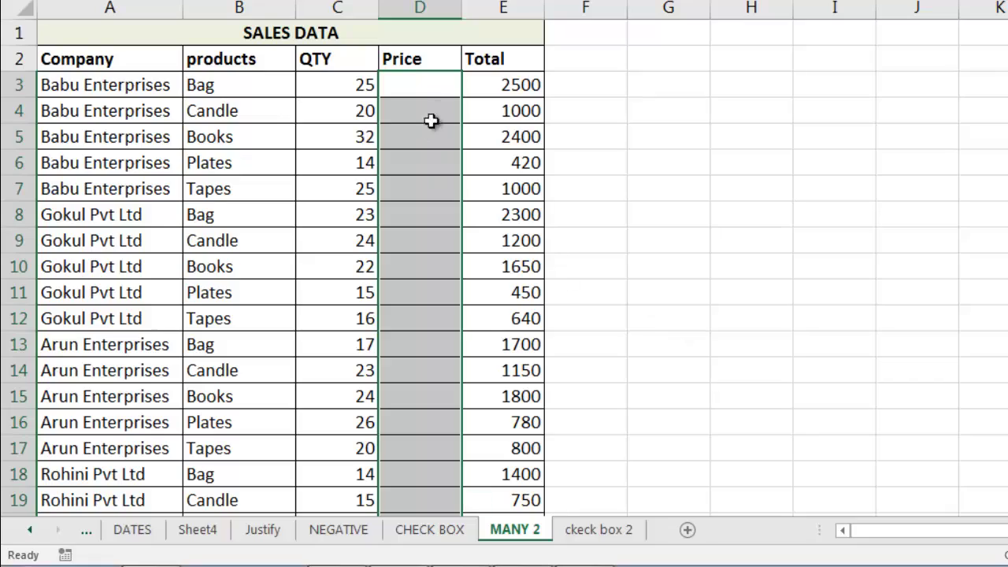
# Set the QTY in C3 to 50 and check the Total formula in E3.
pyautogui.click(430, 92)
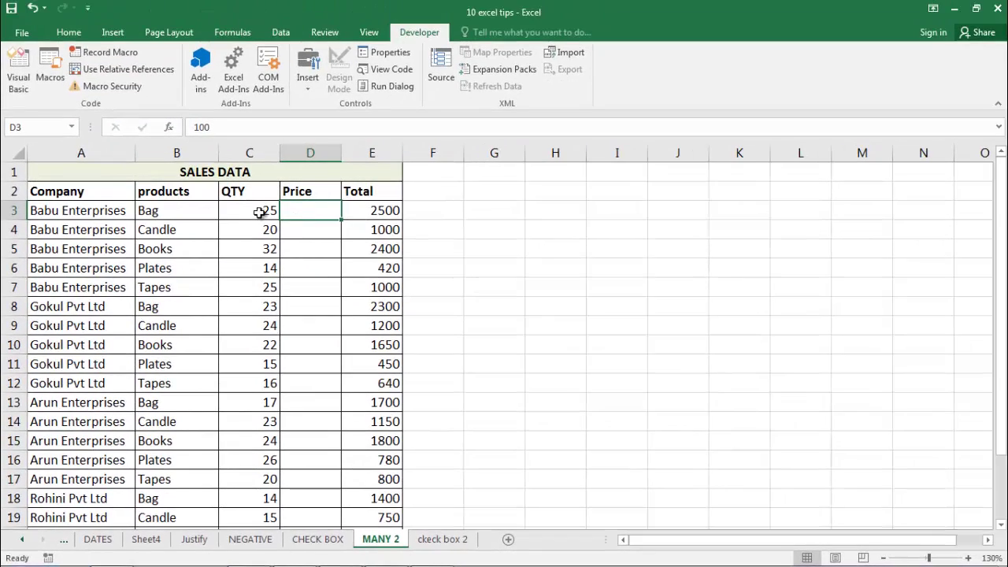
pyautogui.click(259, 212)
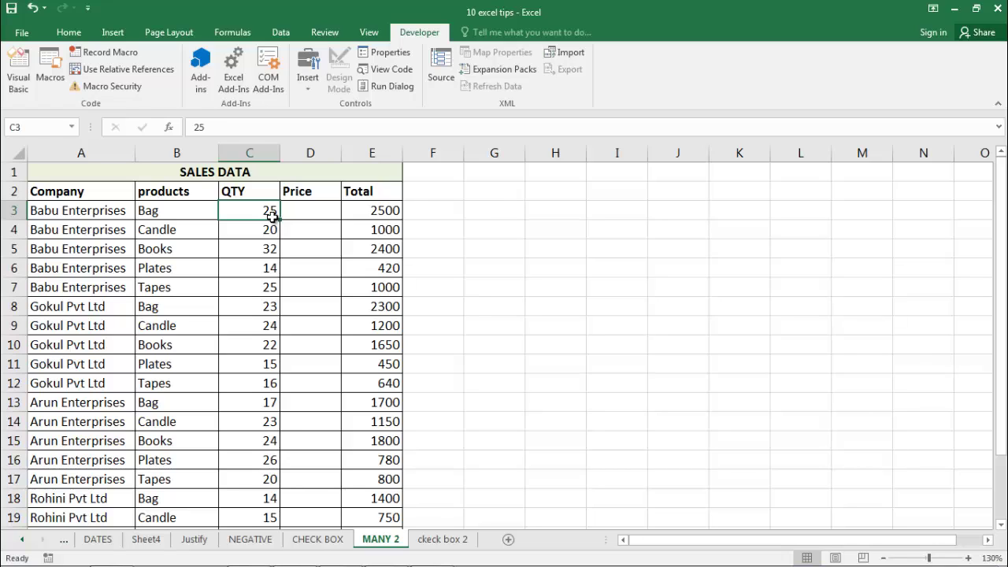
pyautogui.write('50')
pyautogui.press('Return')
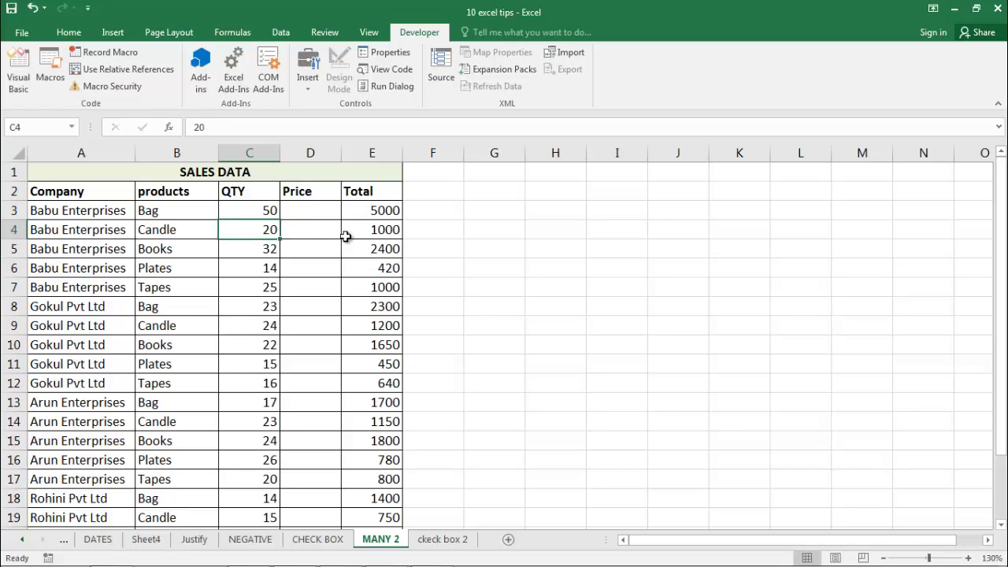
pyautogui.click(396, 207)
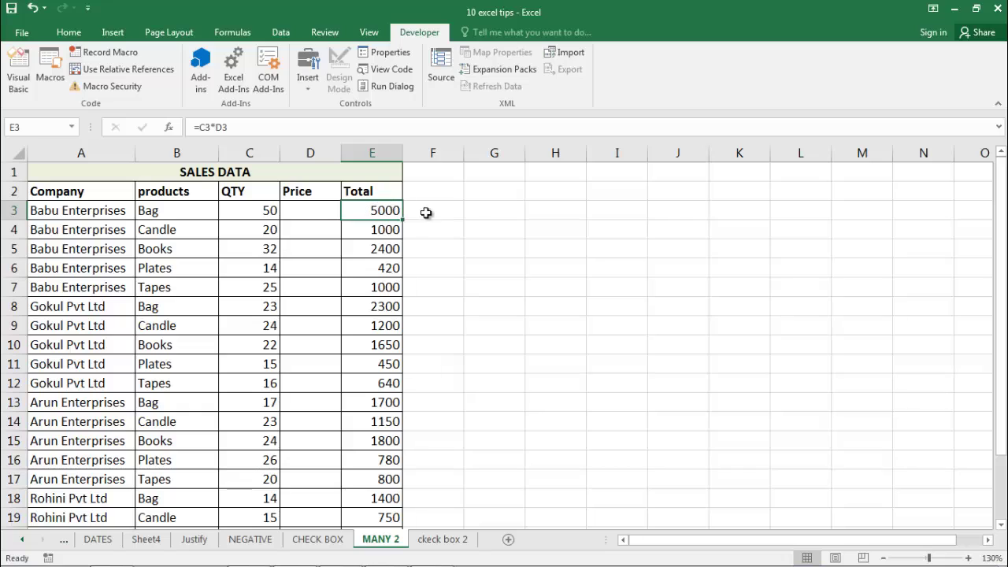
# Inspect the hidden price values in D3–D7, then return to the ckeck box 2 sheet.
pyautogui.click(313, 210)
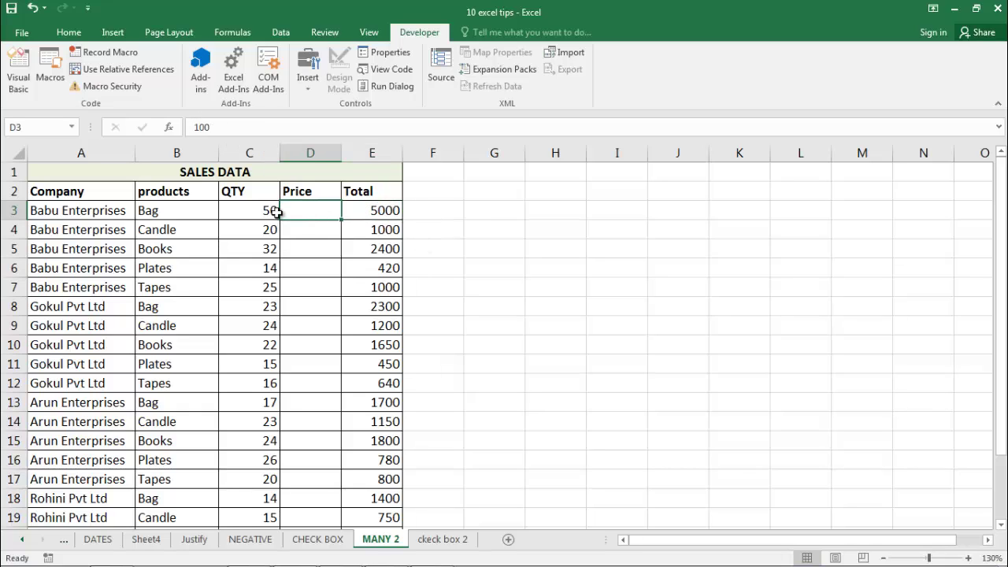
pyautogui.click(305, 230)
pyautogui.click(309, 251)
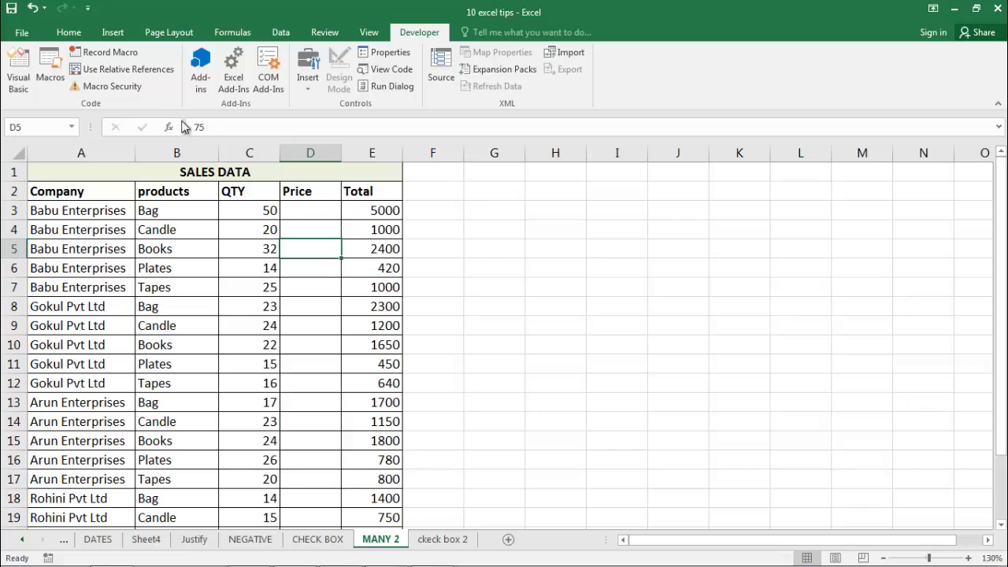
pyautogui.click(311, 272)
pyautogui.click(316, 293)
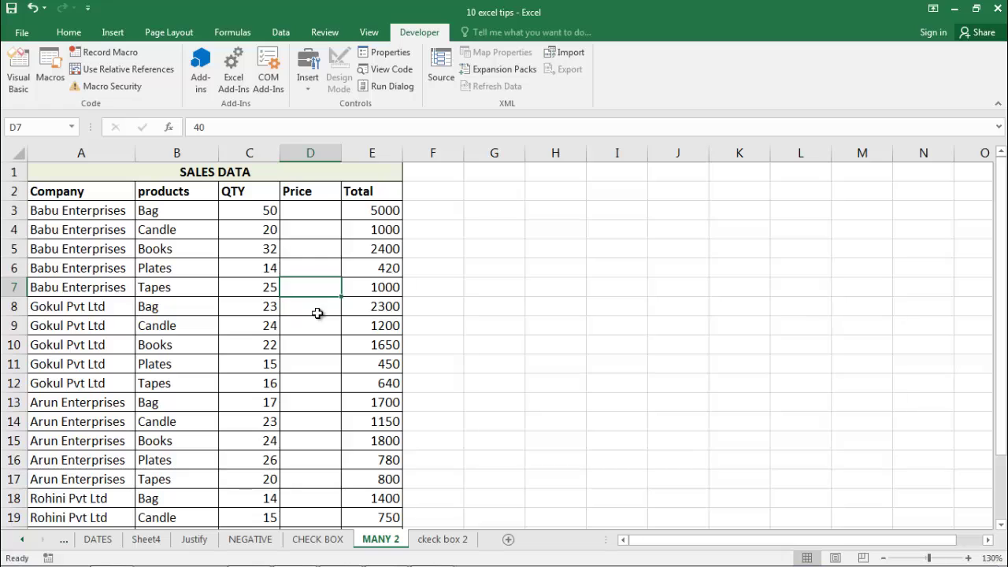
pyautogui.click(438, 542)
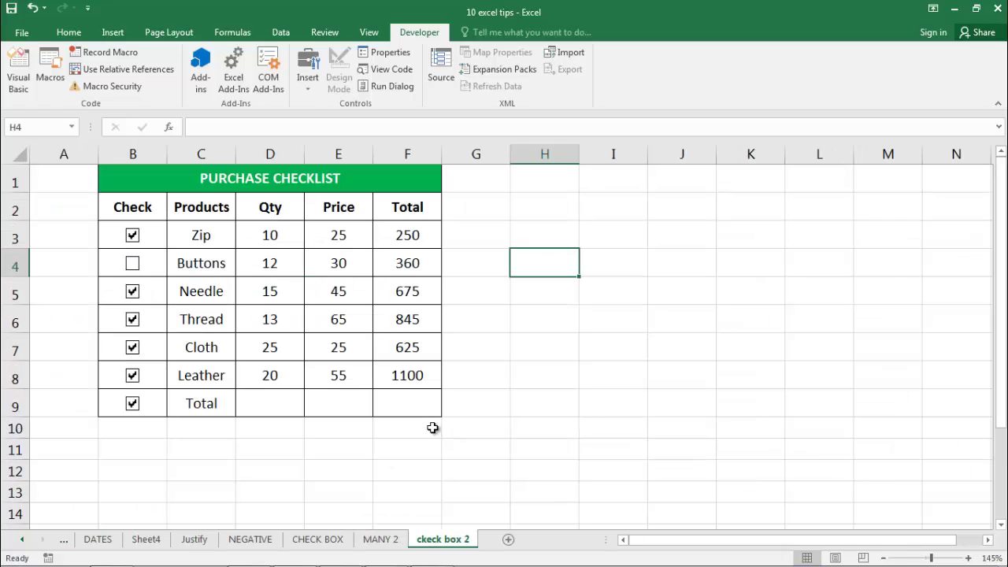
# Untick the Zip, Needle, Thread, Cloth, Leather and Total row checkboxes.
pyautogui.click(133, 235)
pyautogui.click(133, 291)
pyautogui.click(133, 319)
pyautogui.click(133, 348)
pyautogui.click(134, 377)
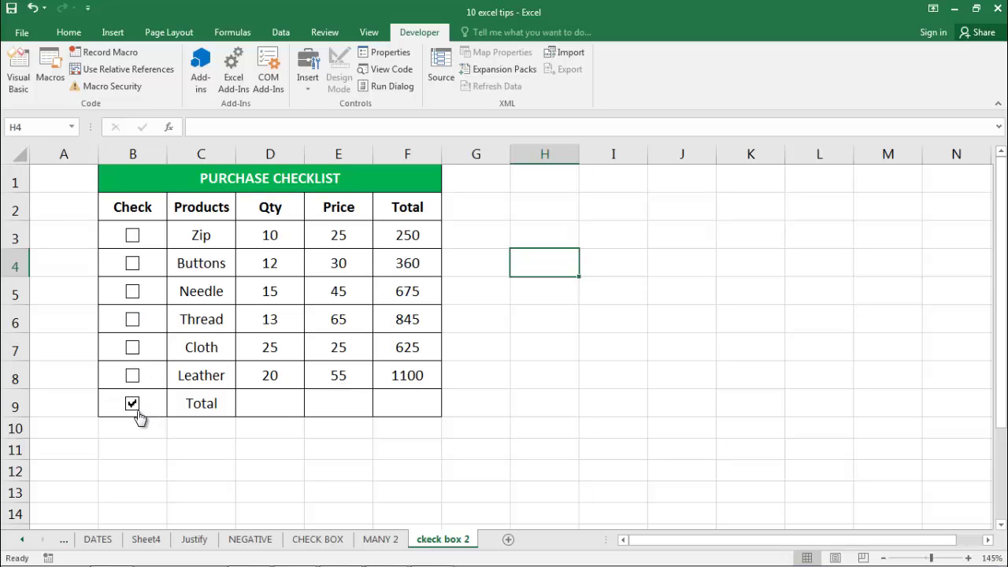
pyautogui.click(135, 411)
# Cut the stray checkbox out of the Total row and select cell D9.
pyautogui.rightClick(136, 410)
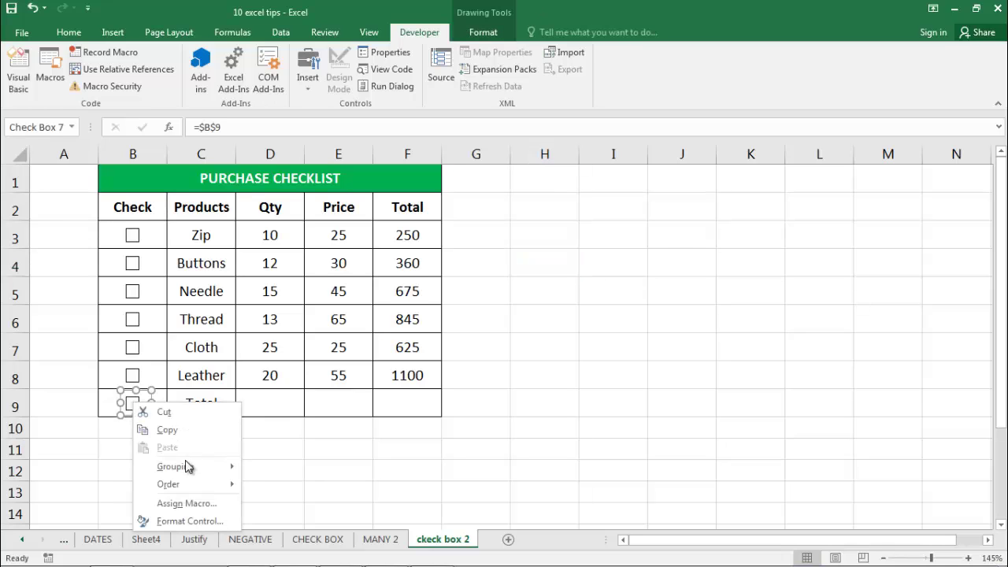
pyautogui.click(184, 414)
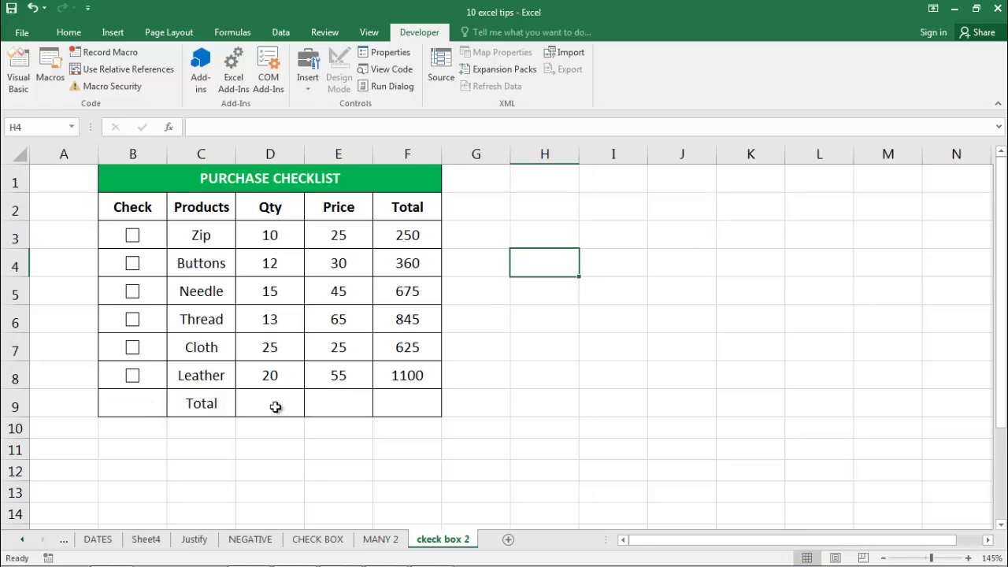
pyautogui.click(274, 408)
# Enter =SUMIF(B3:B8,TRUE,D3:D8) in D9 to total the quantities of ticked items.
pyautogui.write('=S')
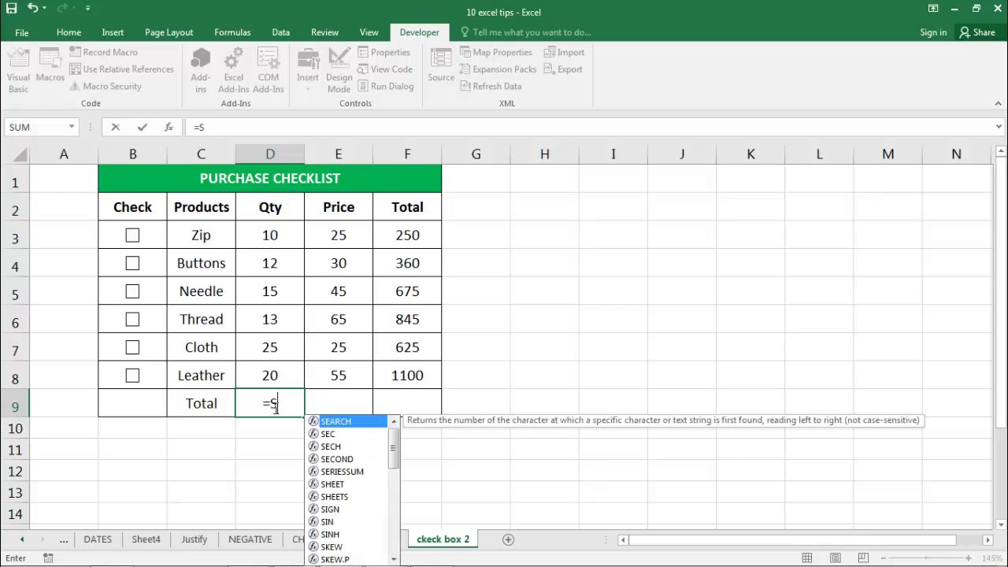
pyautogui.write('UMIF')
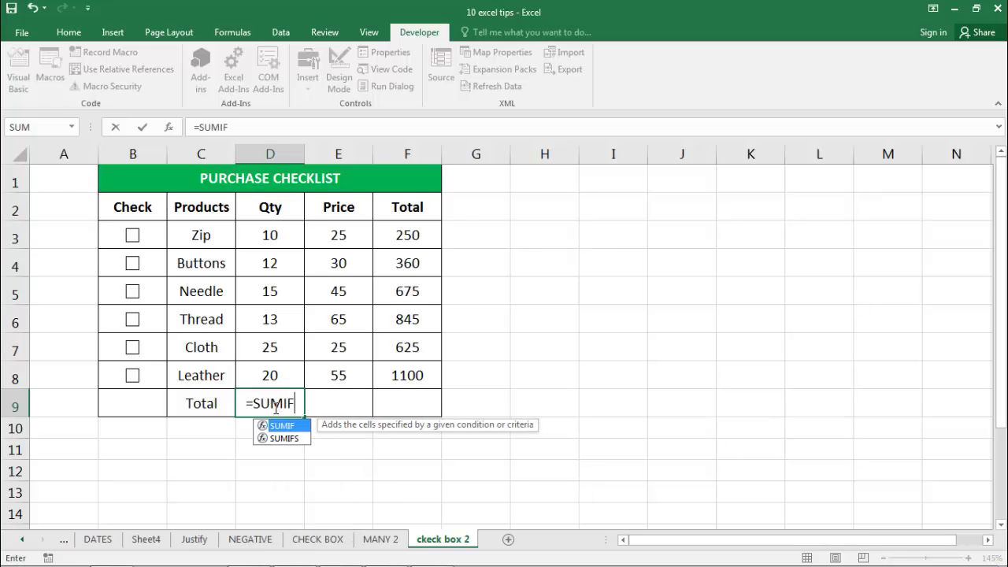
pyautogui.write('(')
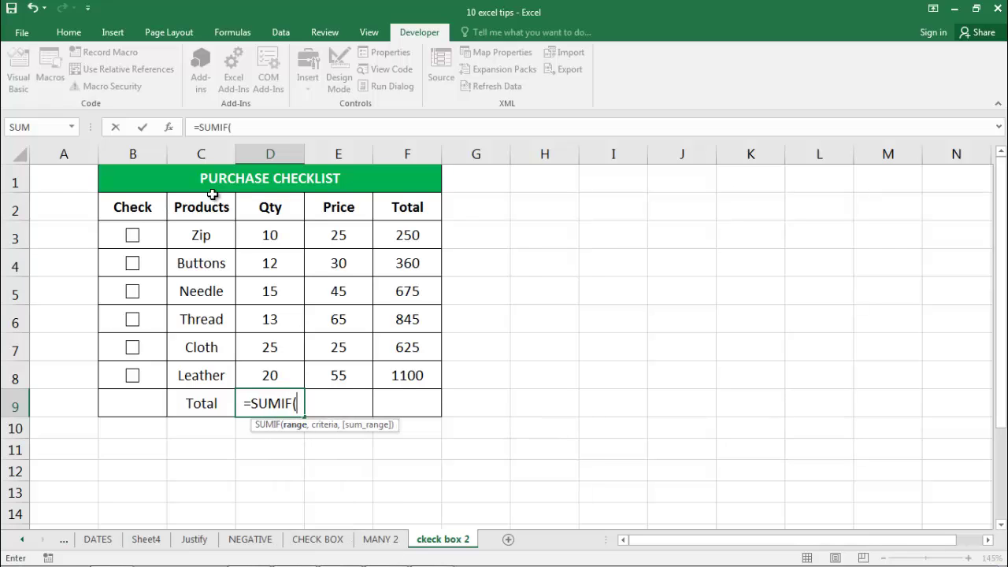
pyautogui.moveTo(154, 229); pyautogui.dragTo(155, 377)
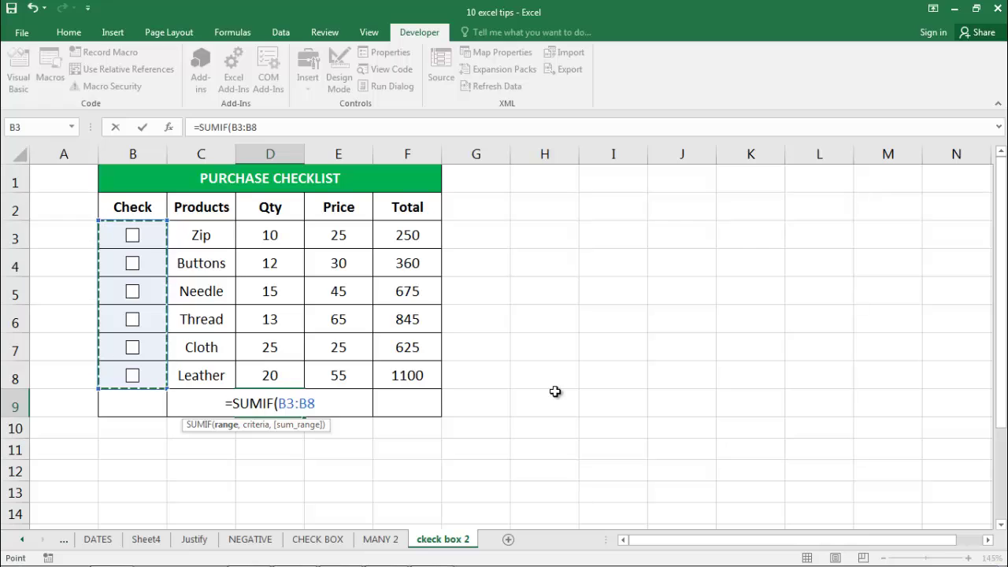
pyautogui.write(',')
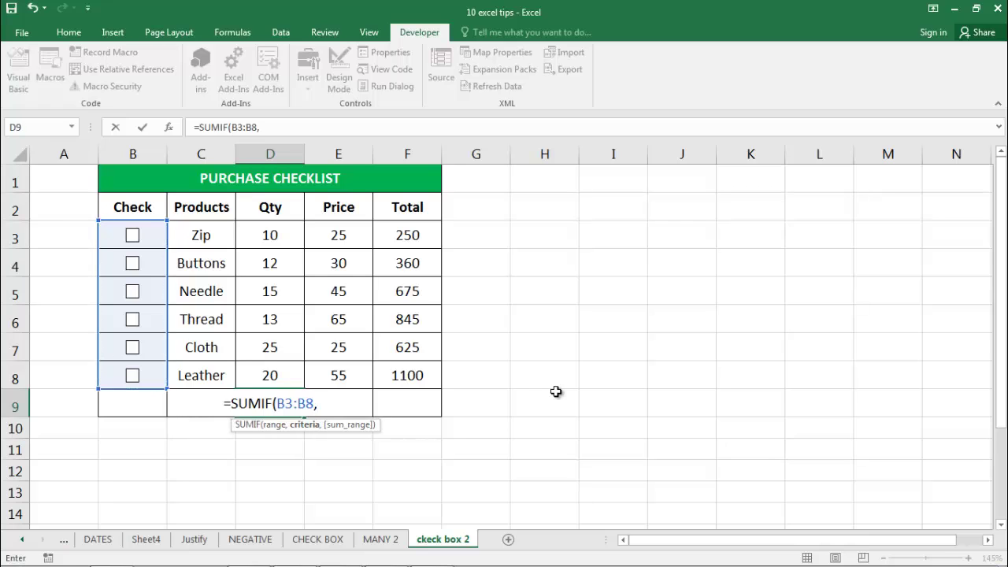
pyautogui.write('TRU')
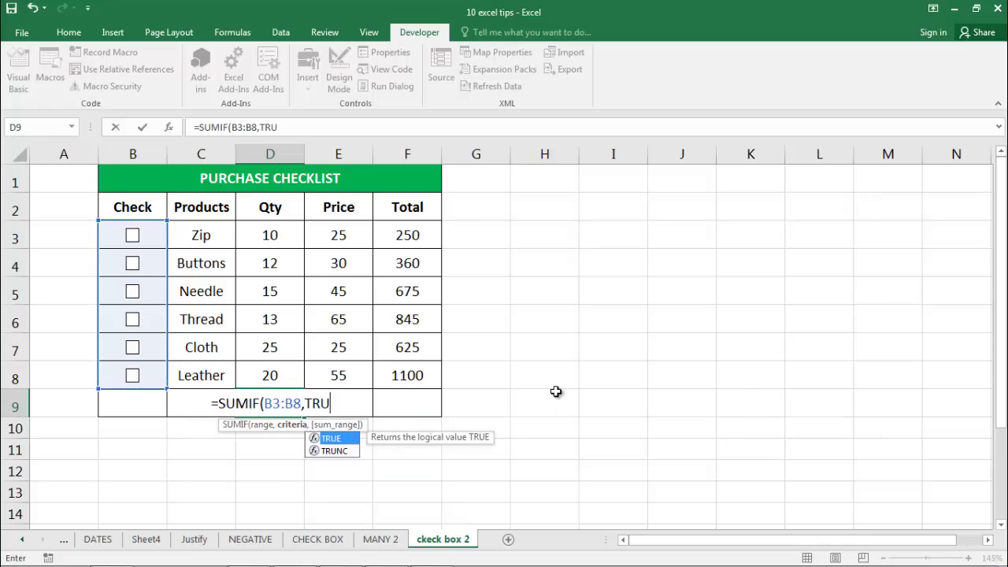
pyautogui.write('E,')
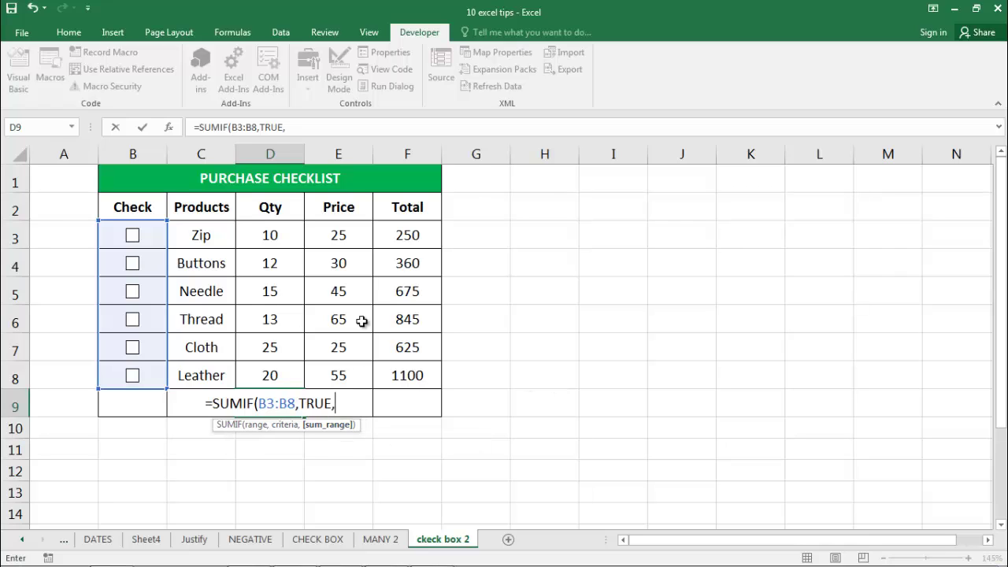
pyautogui.moveTo(285, 228); pyautogui.dragTo(284, 373)
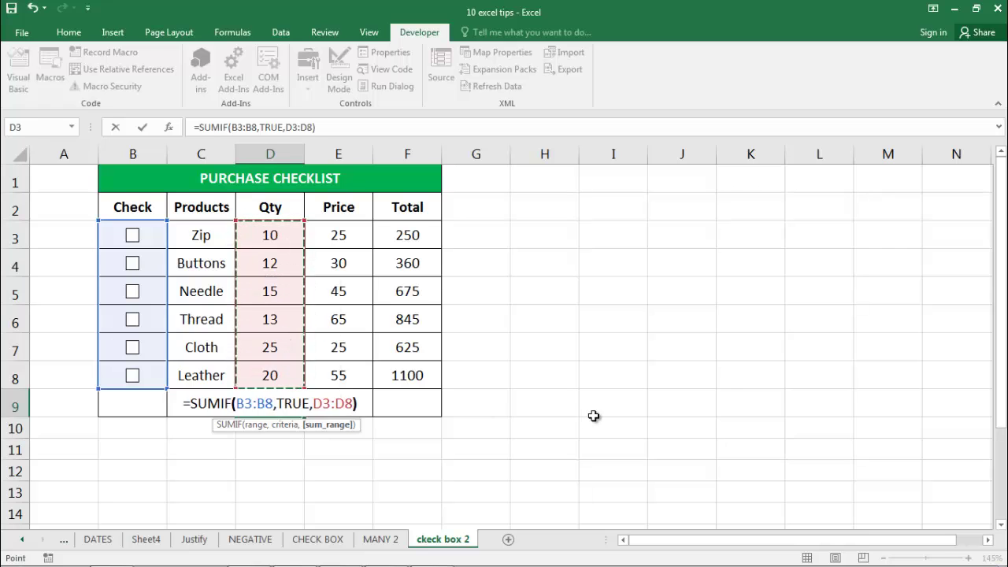
pyautogui.press('Return')
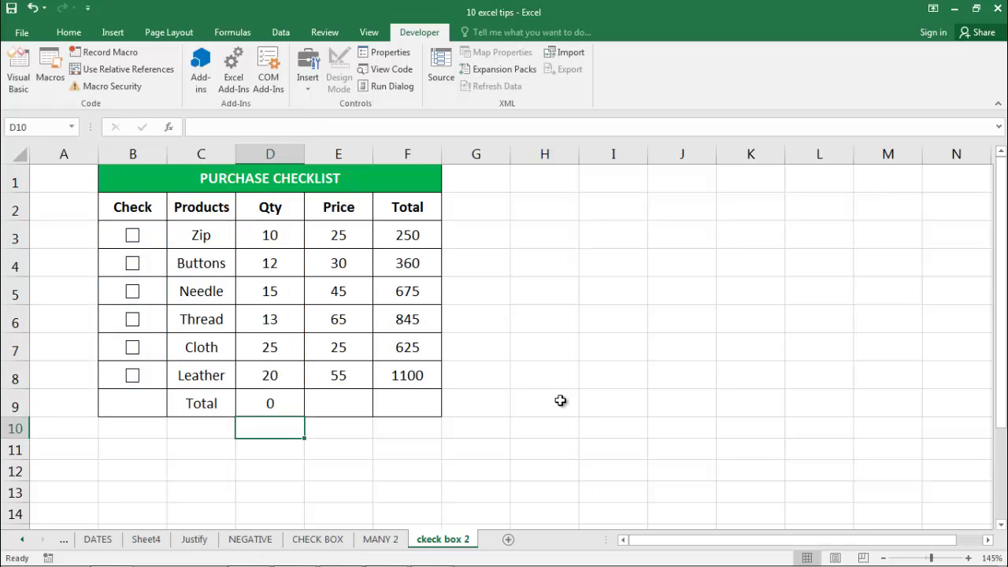
pyautogui.click(274, 404)
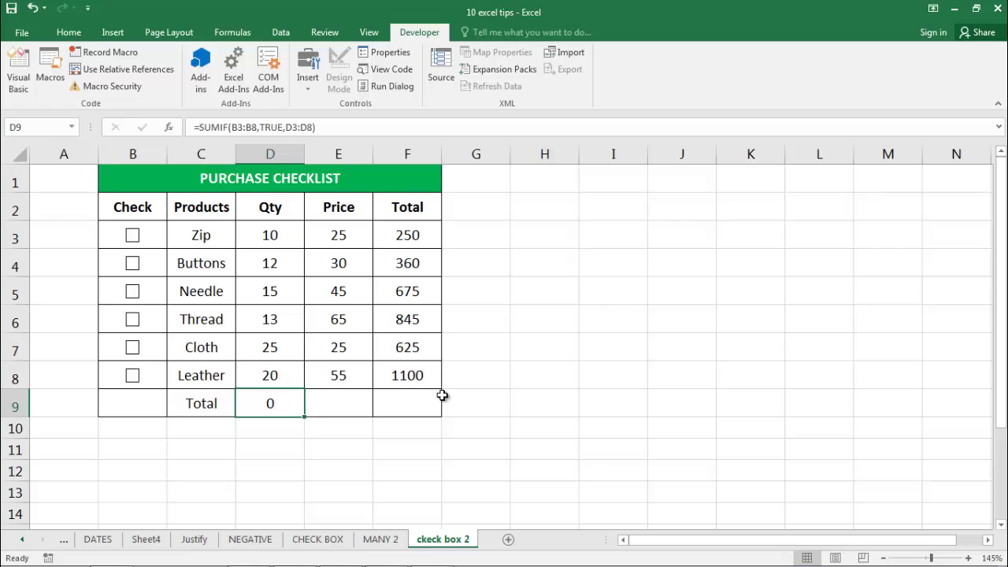
# Enter =SUMIF(B3:B8,TRUE,F3:F8) in F9, correcting the misspelled function name.
pyautogui.click(402, 403)
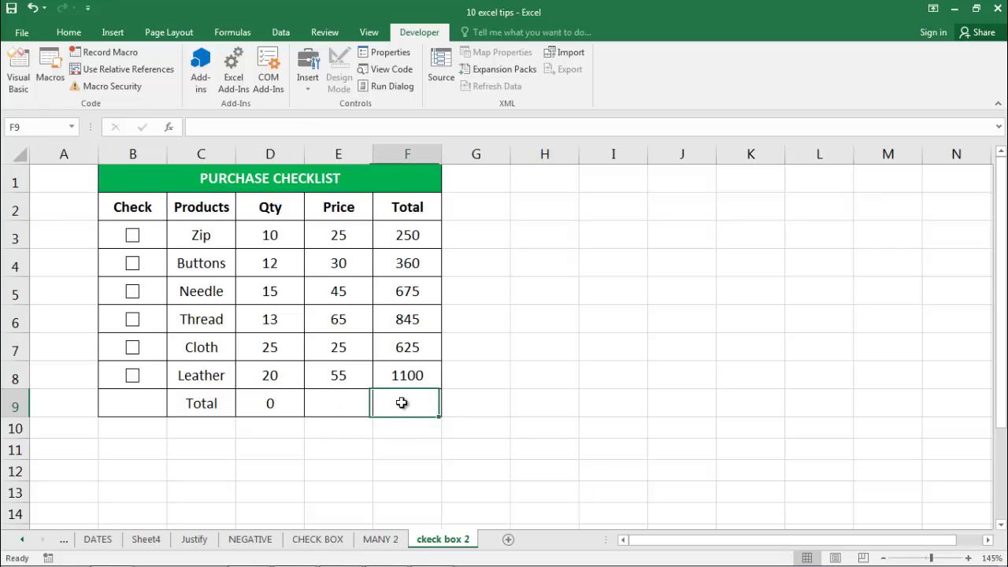
pyautogui.write('=S')
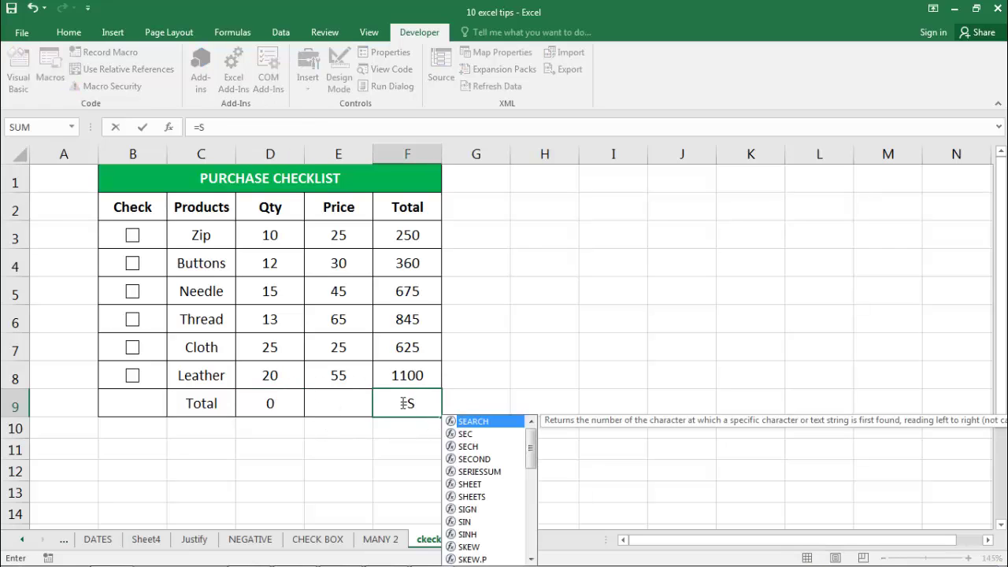
pyautogui.write('UMFI')
pyautogui.press('BackSpace')
pyautogui.press('BackSpace')
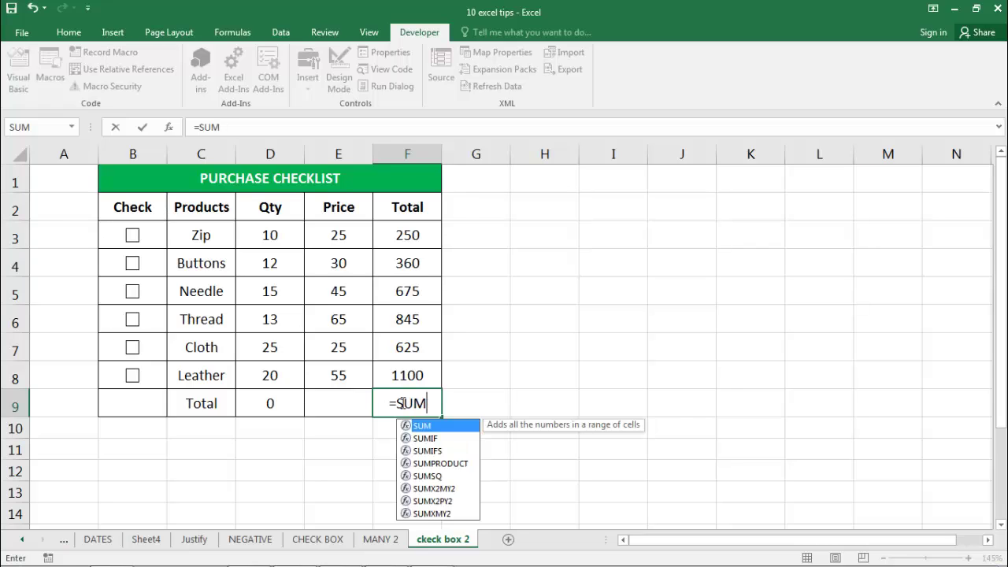
pyautogui.write('IF(')
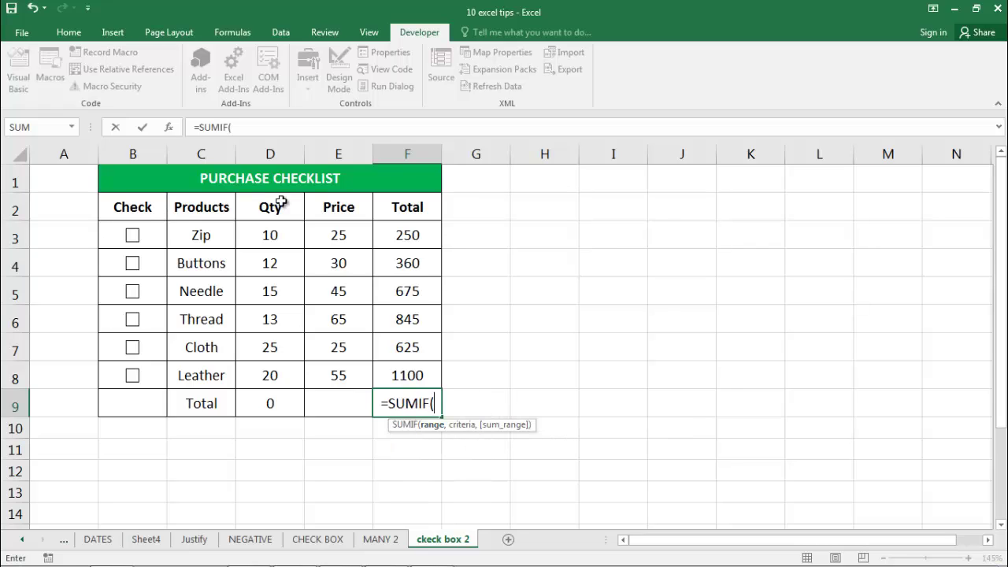
pyautogui.moveTo(156, 234); pyautogui.dragTo(150, 376)
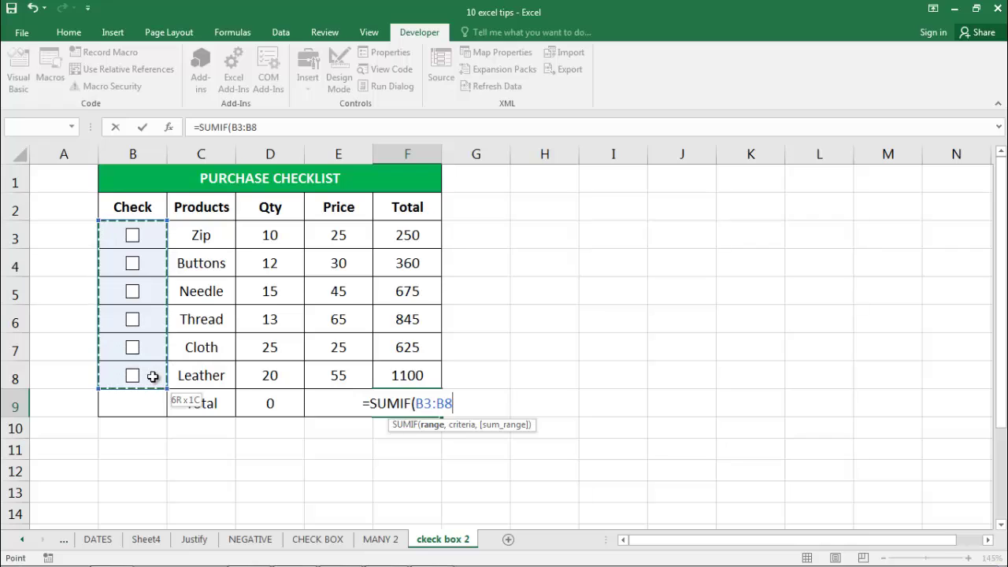
pyautogui.write(',TR')
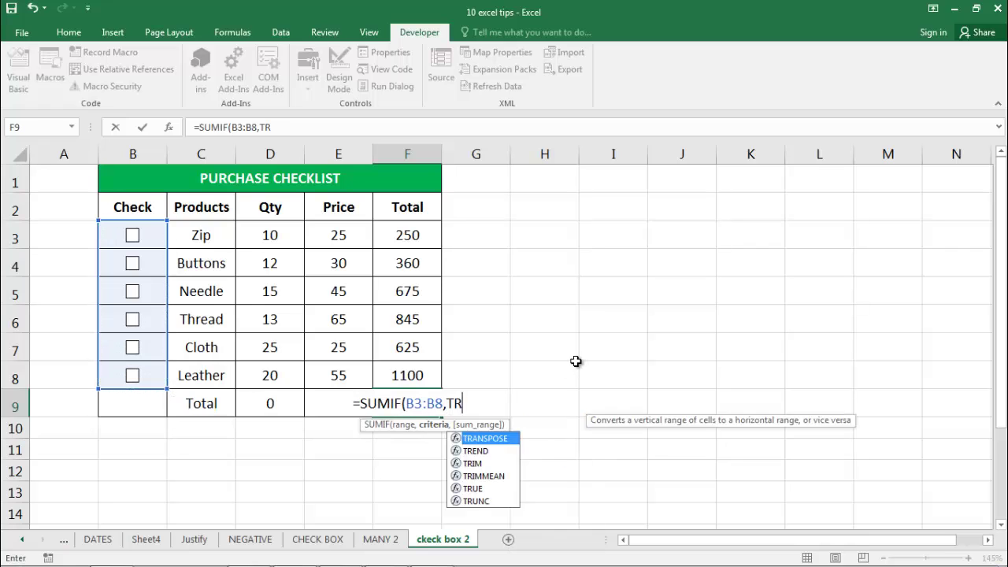
pyautogui.write('UE')
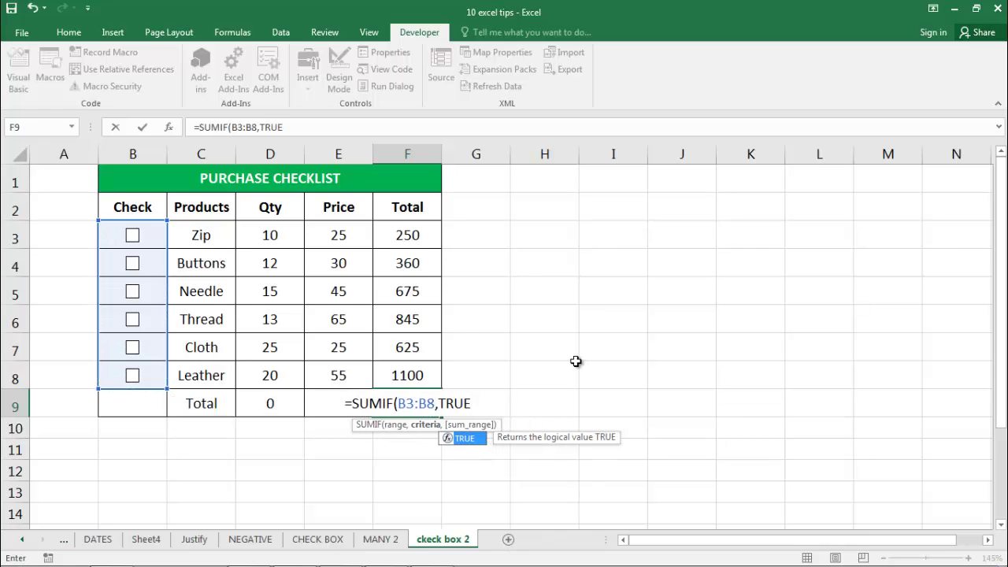
pyautogui.write(',')
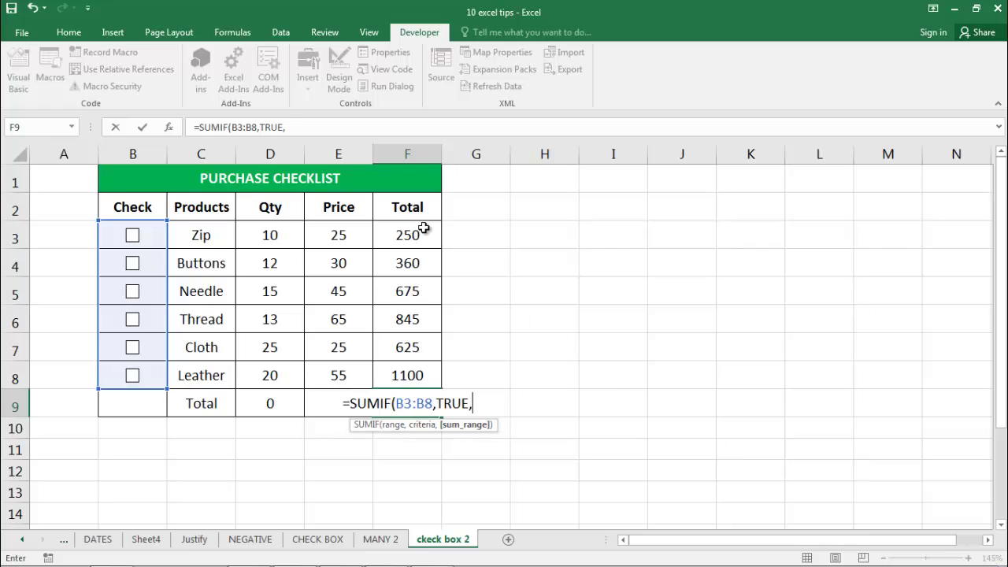
pyautogui.moveTo(423, 230); pyautogui.dragTo(426, 376)
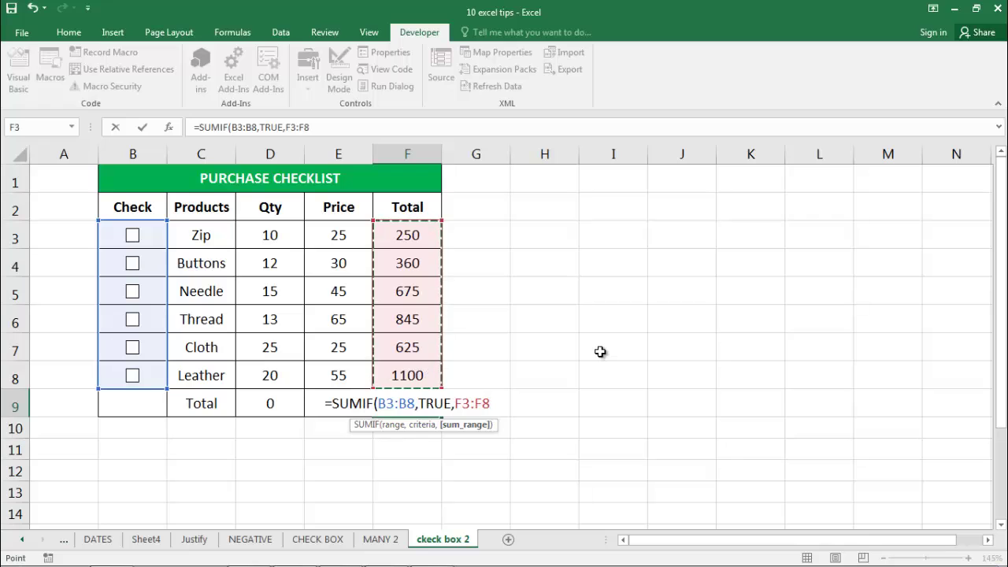
pyautogui.write(')')
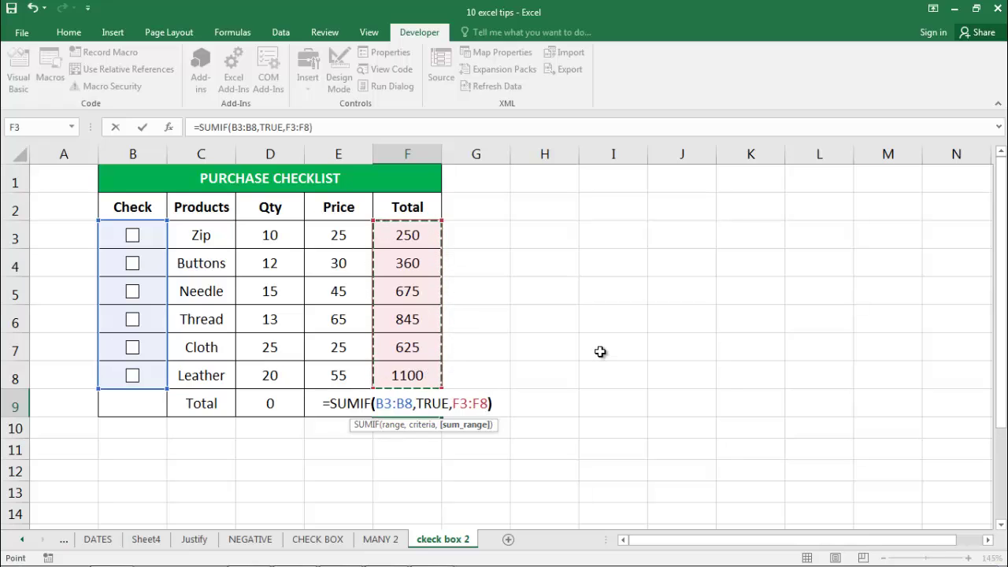
pyautogui.press('Return')
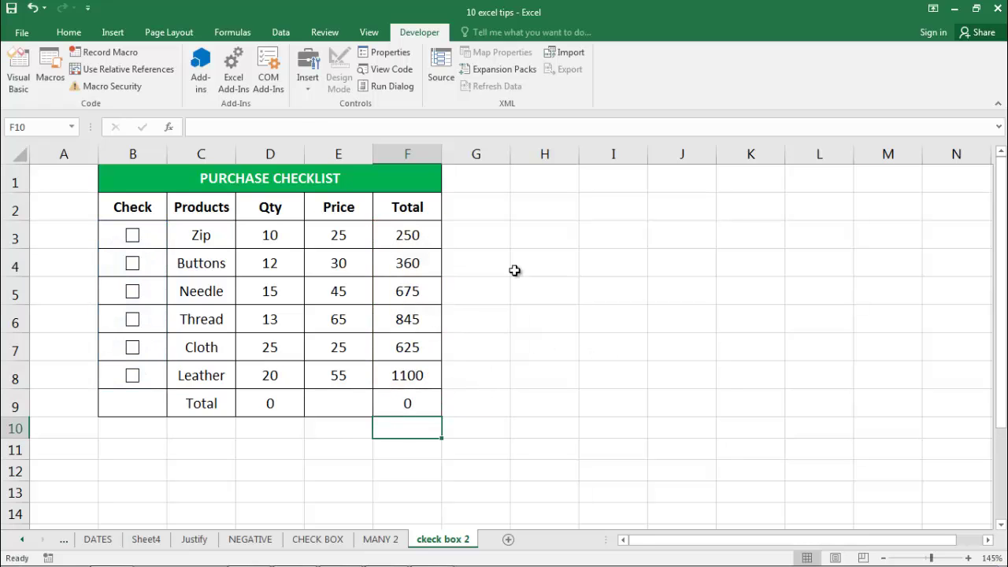
# Tick the Zip and Buttons checkboxes to test the Qty and Total sums.
pyautogui.click(132, 237)
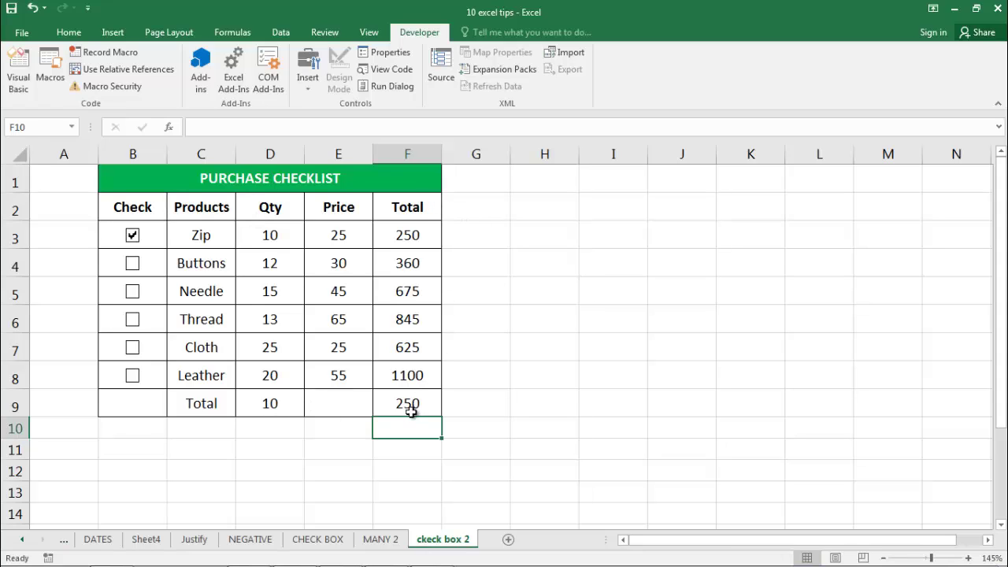
pyautogui.click(133, 264)
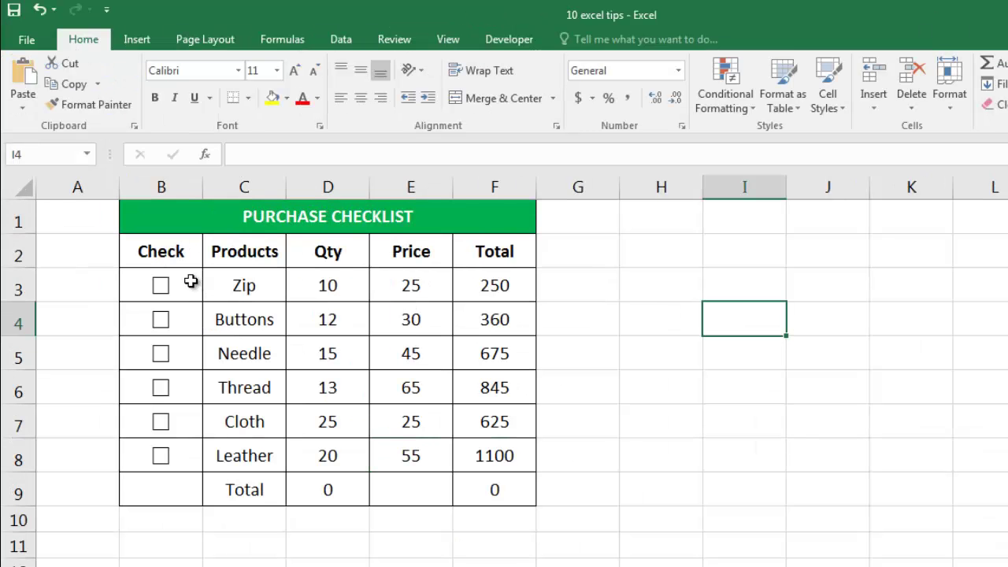
# Select B3:F8, open Conditional Formatting > New Rule, and move the dialog off the table.
pyautogui.moveTo(194, 283); pyautogui.dragTo(518, 449)
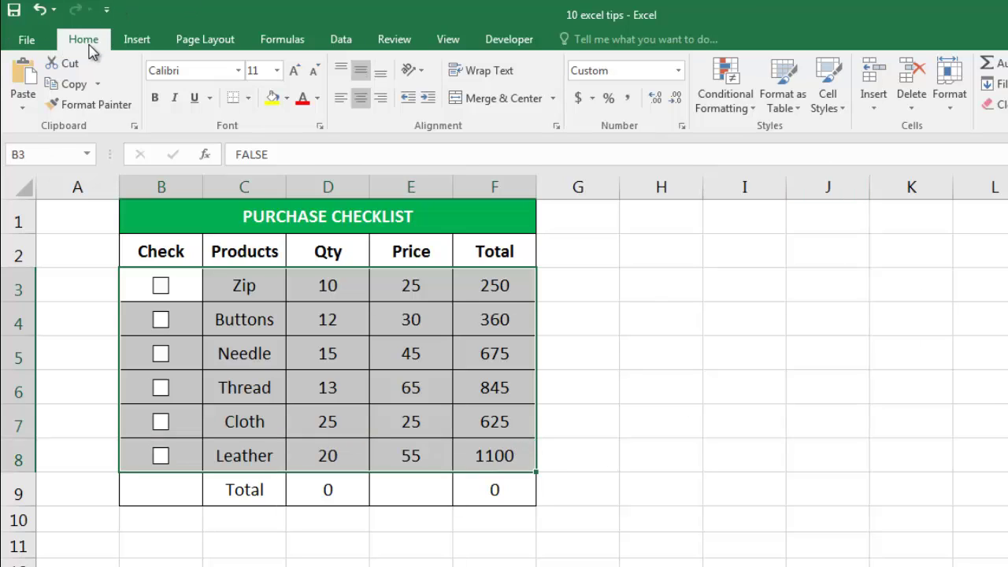
pyautogui.click(753, 108)
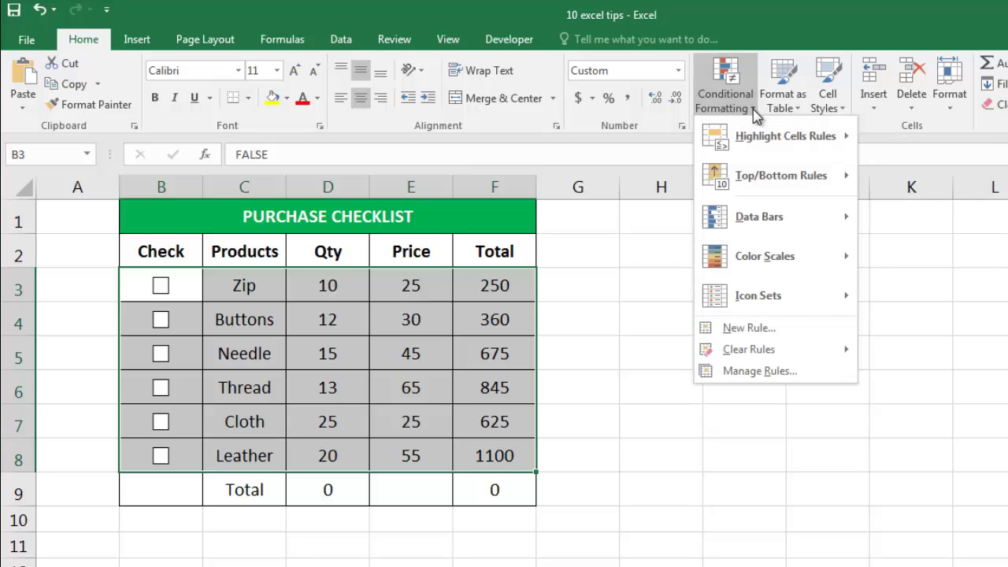
pyautogui.click(752, 329)
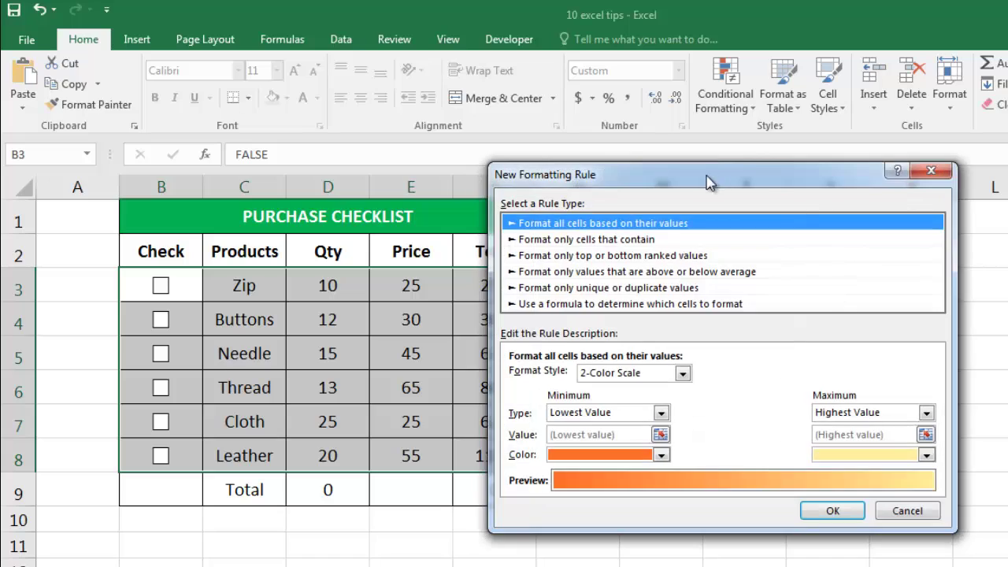
pyautogui.moveTo(684, 181); pyautogui.dragTo(761, 197)
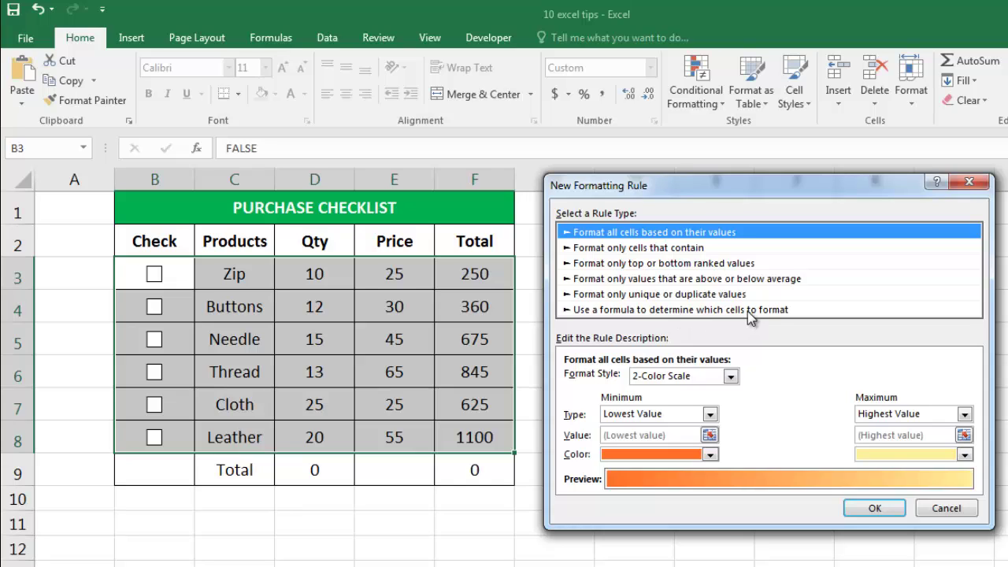
# Choose 'Use a formula to determine which cells to format' and reference cell B3 in the formula.
pyautogui.click(690, 310)
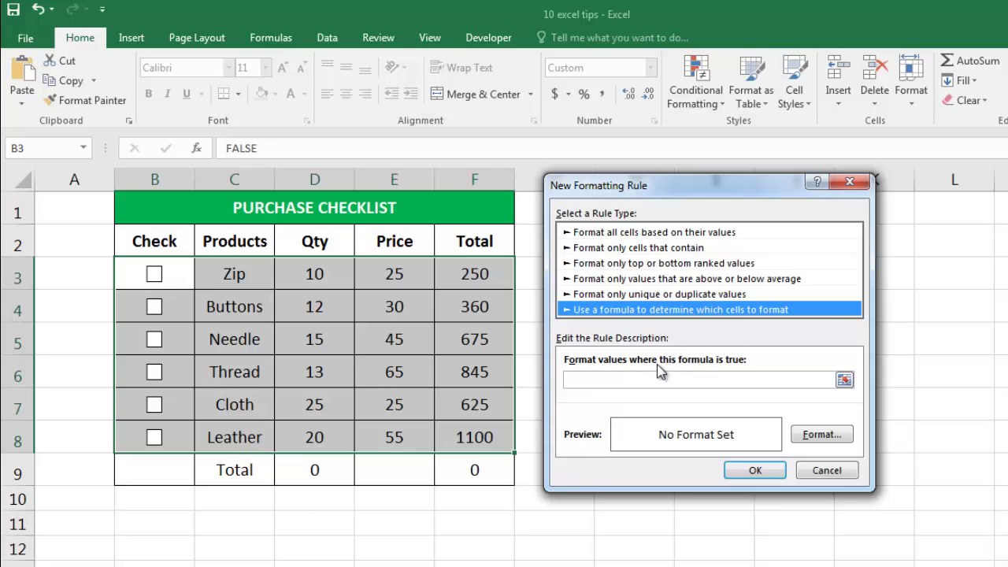
pyautogui.click(599, 380)
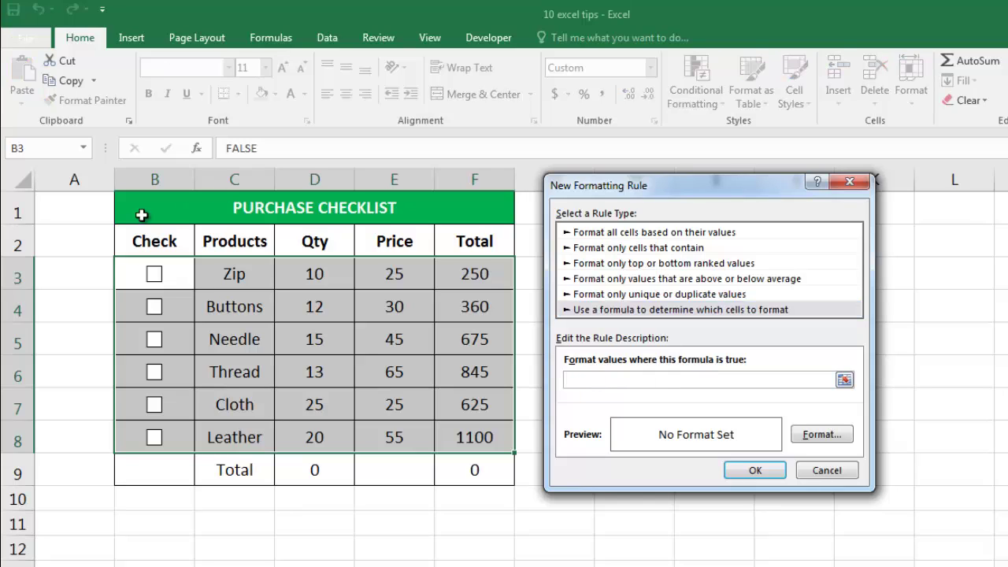
pyautogui.click(178, 274)
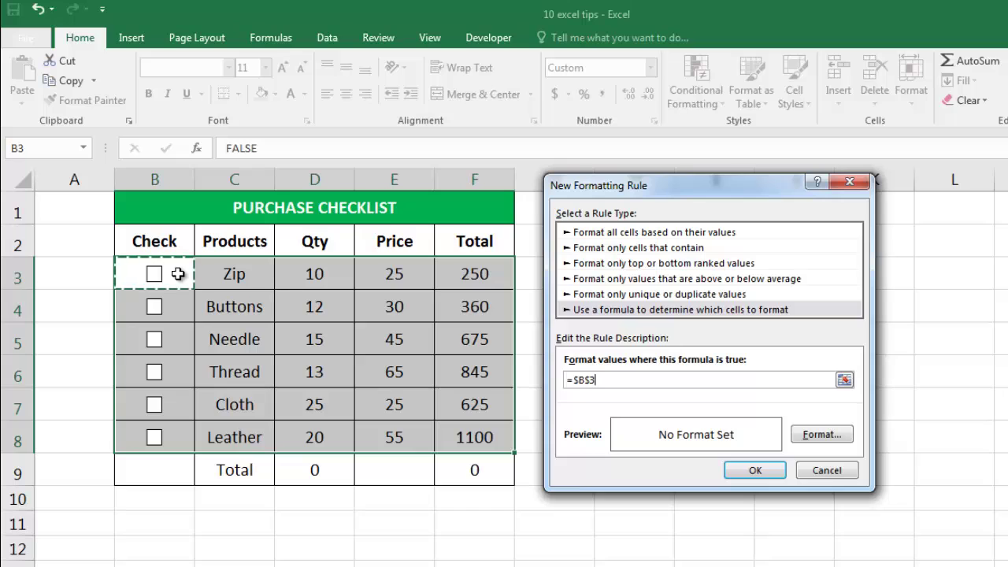
pyautogui.click(592, 380)
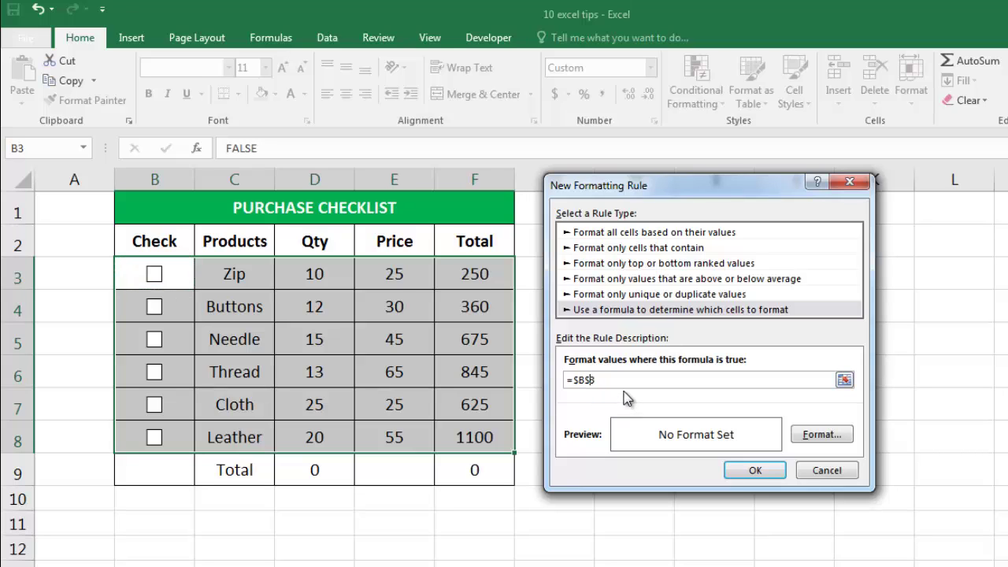
# Give the rule's format white font on a dark red fill and apply it to B3:F8.
pyautogui.click(829, 441)
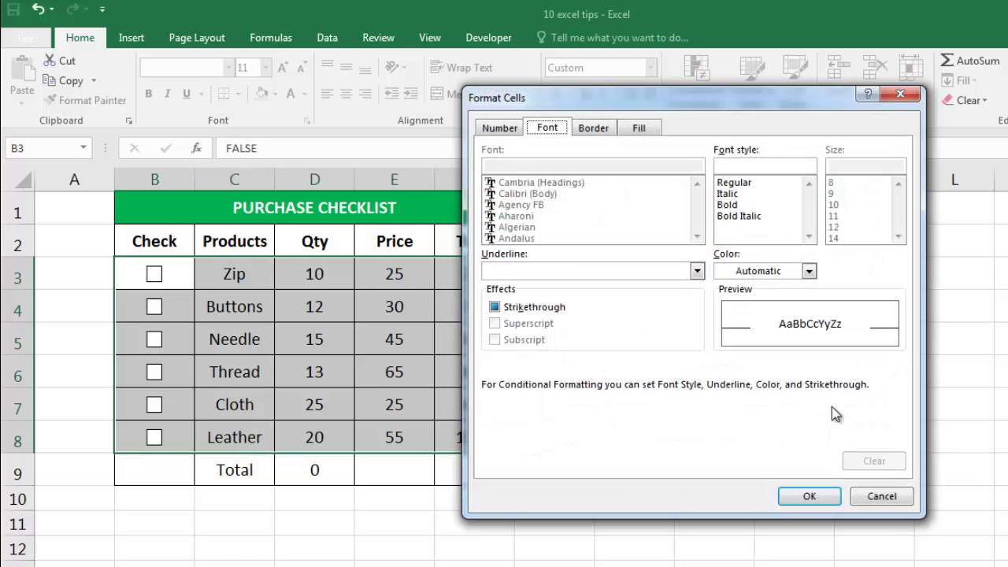
pyautogui.click(809, 272)
pyautogui.click(723, 330)
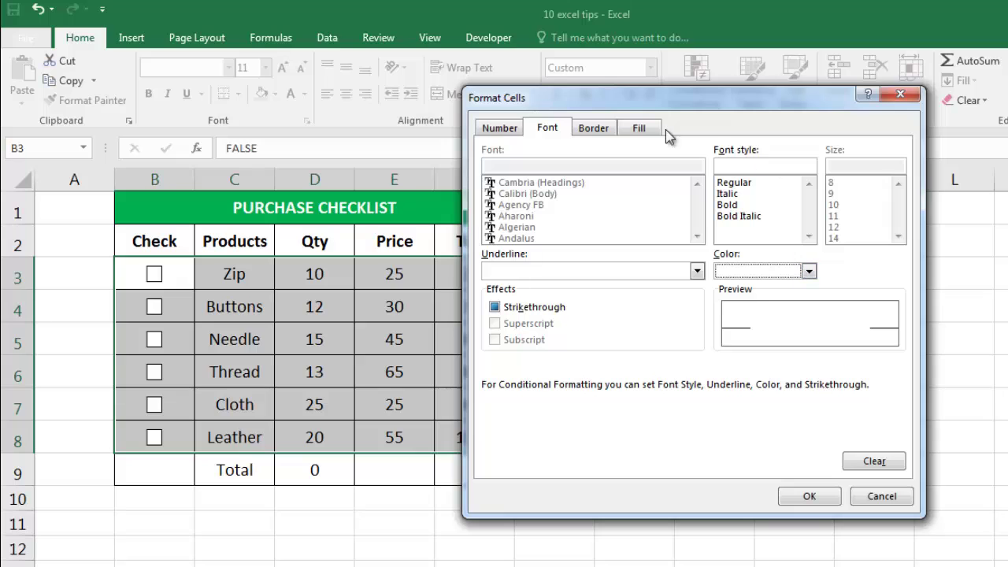
pyautogui.click(640, 128)
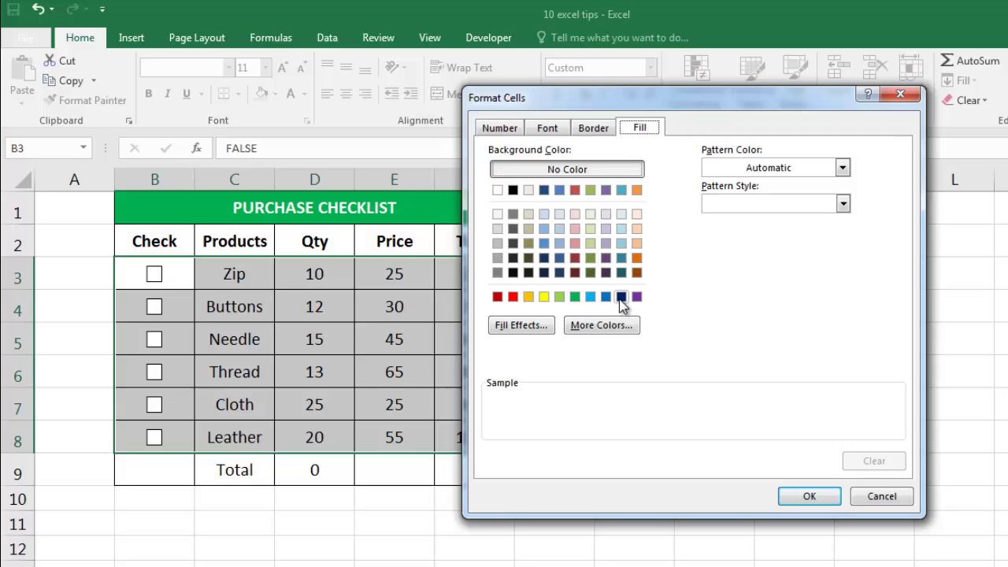
pyautogui.click(497, 296)
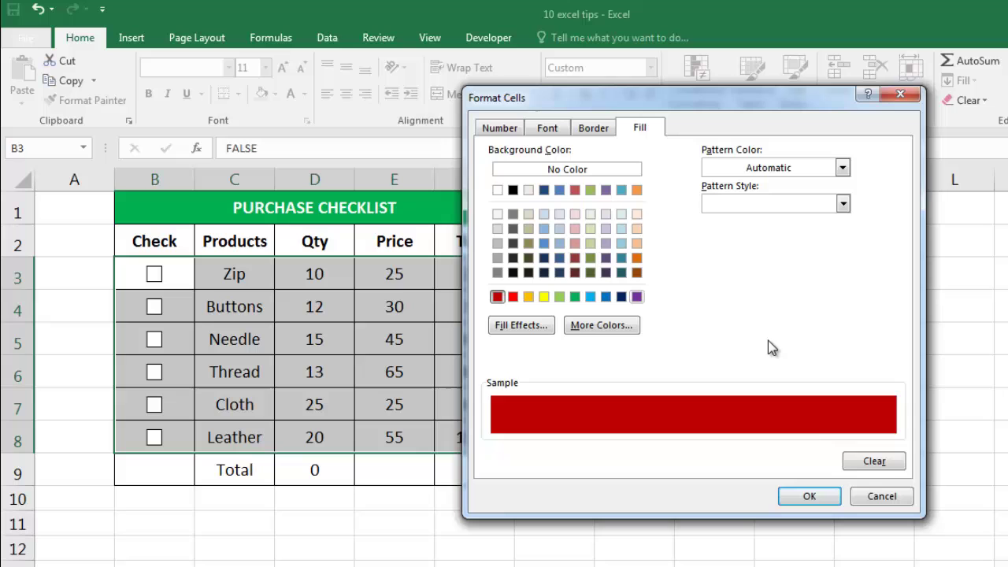
pyautogui.click(809, 497)
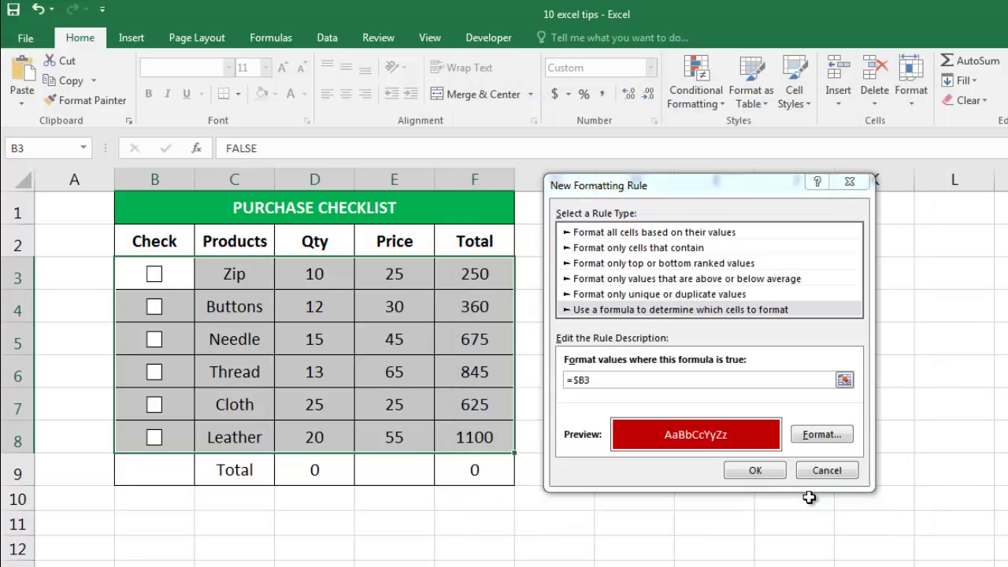
pyautogui.click(759, 471)
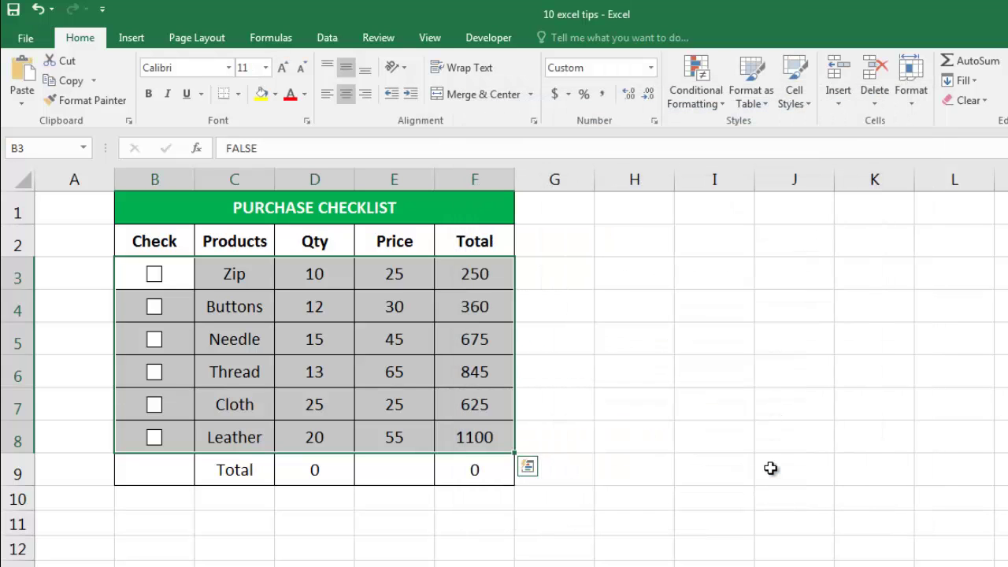
# Test the rule by ticking the Buttons, Zip, Needle, Thread, Cloth and Leather checkboxes.
pyautogui.click(154, 309)
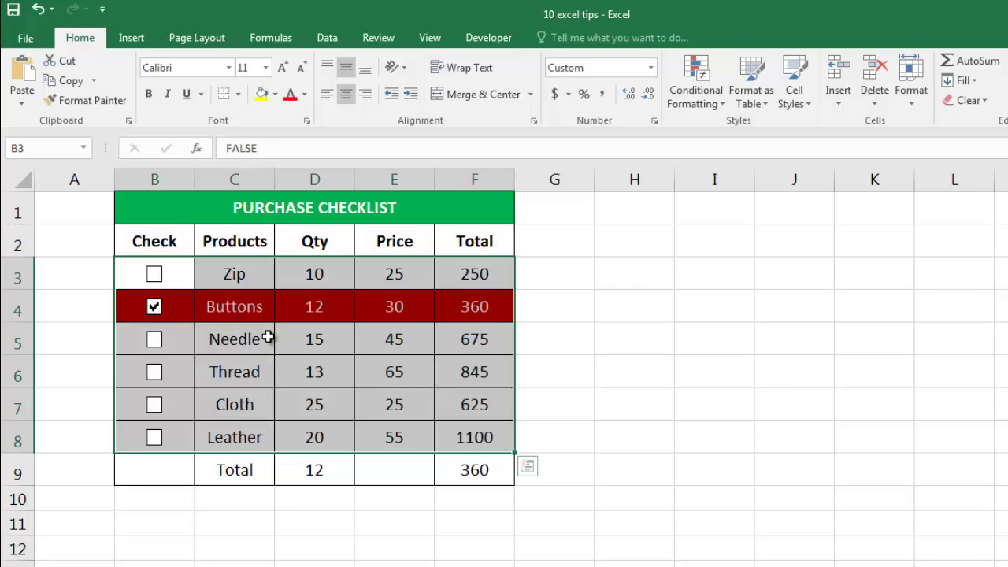
pyautogui.click(706, 430)
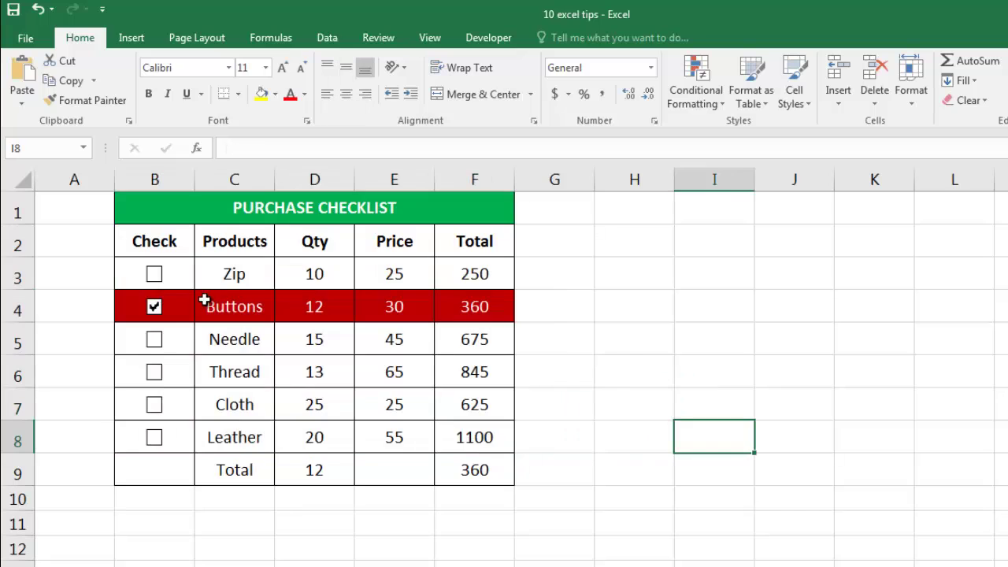
pyautogui.click(153, 276)
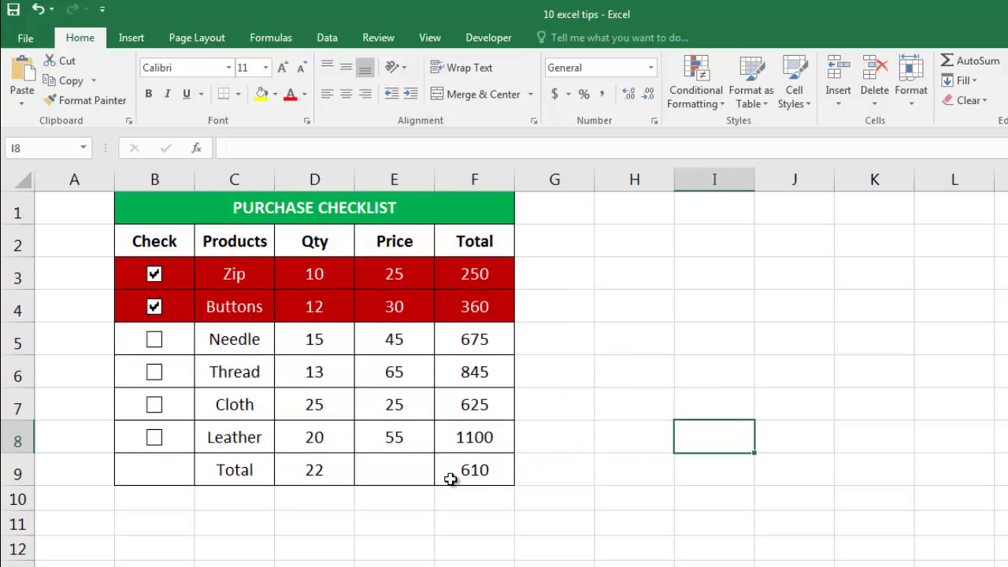
pyautogui.click(153, 340)
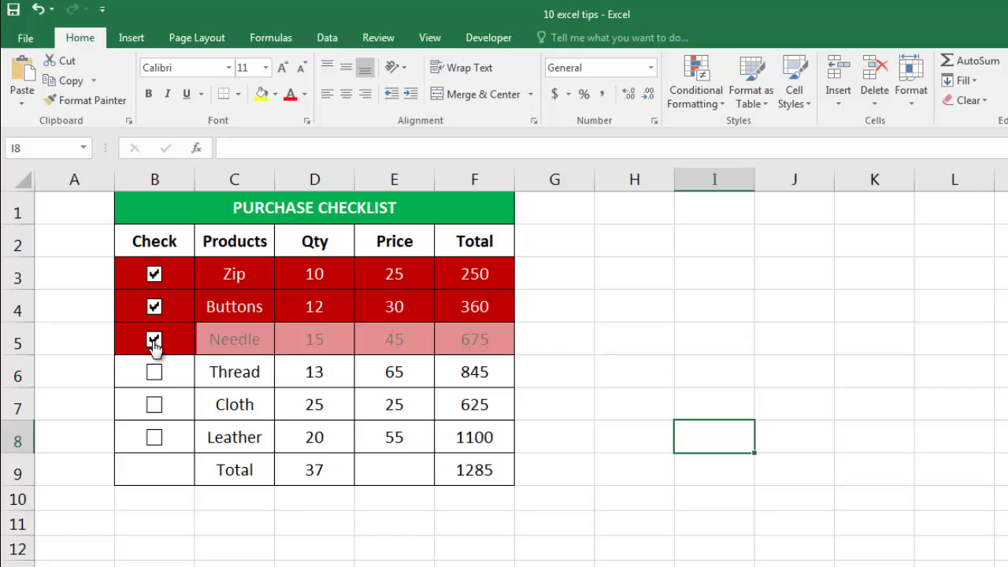
pyautogui.click(155, 375)
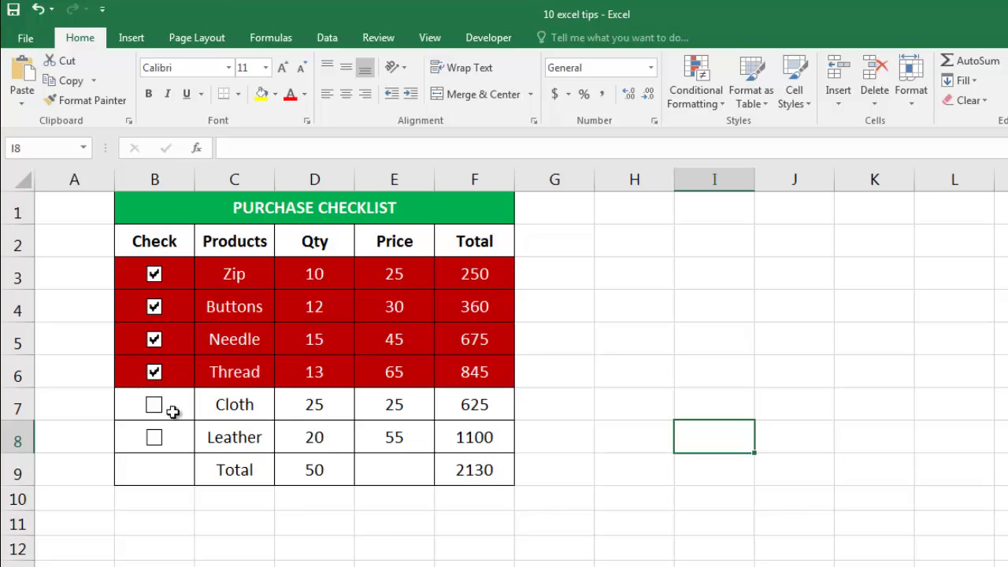
pyautogui.click(155, 405)
pyautogui.click(156, 441)
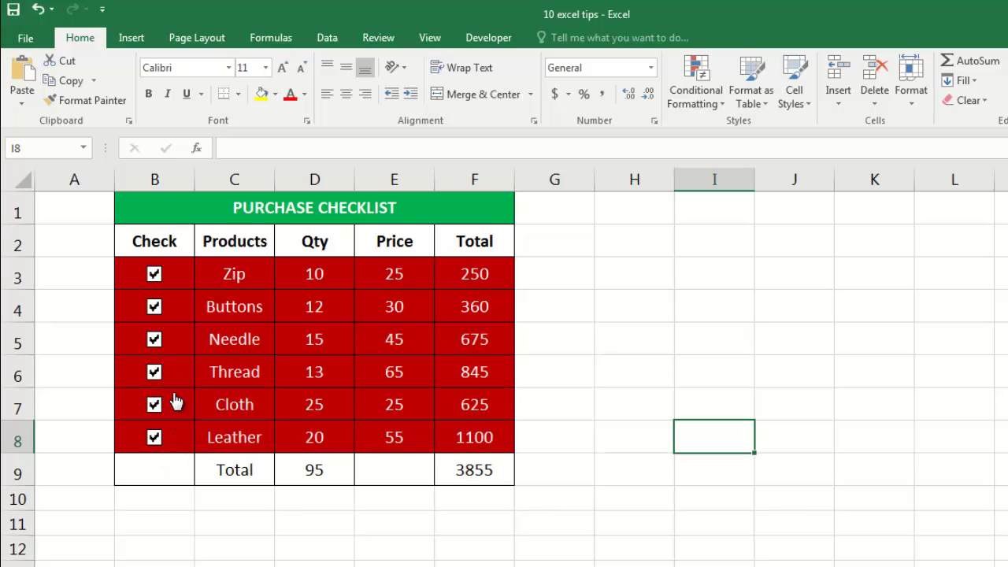
# Untick all the checkboxes so every row returns to normal formatting.
pyautogui.click(154, 276)
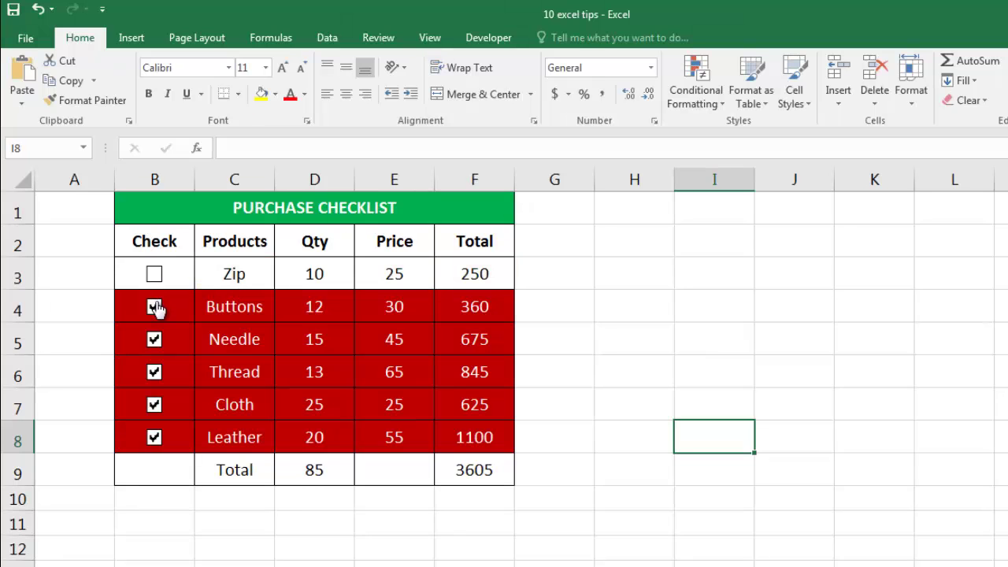
pyautogui.click(156, 305)
pyautogui.click(156, 275)
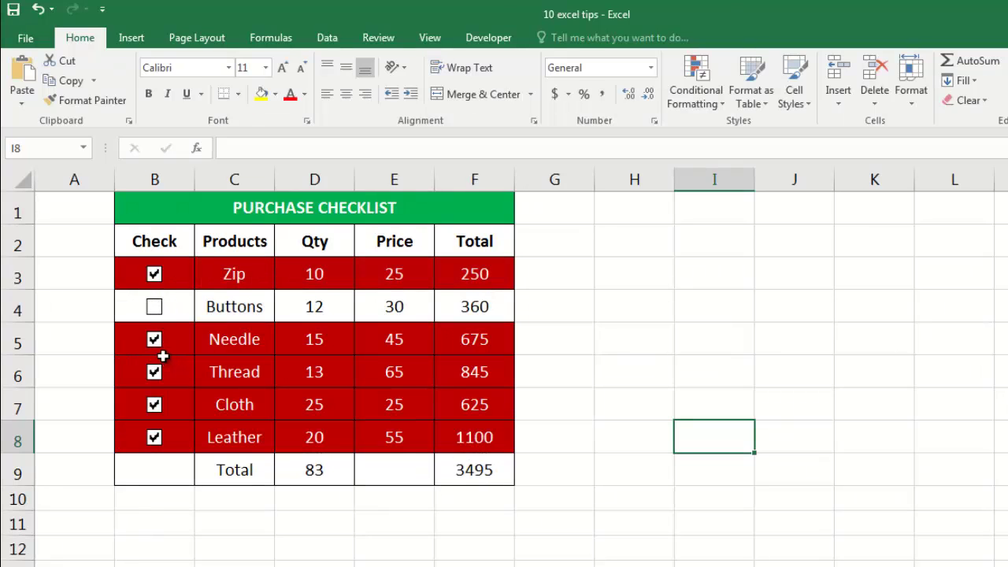
pyautogui.click(154, 340)
pyautogui.click(155, 374)
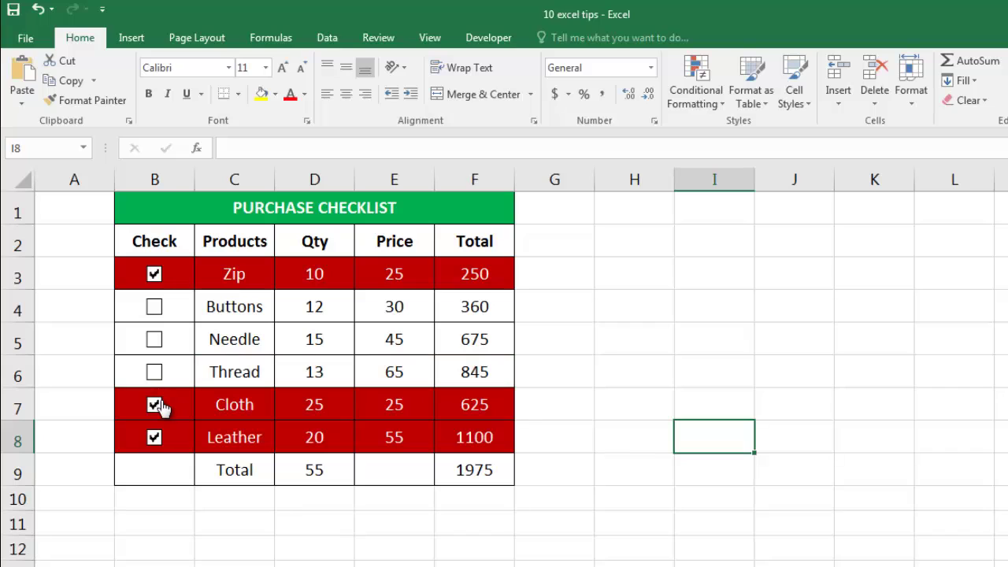
pyautogui.click(155, 275)
pyautogui.click(155, 405)
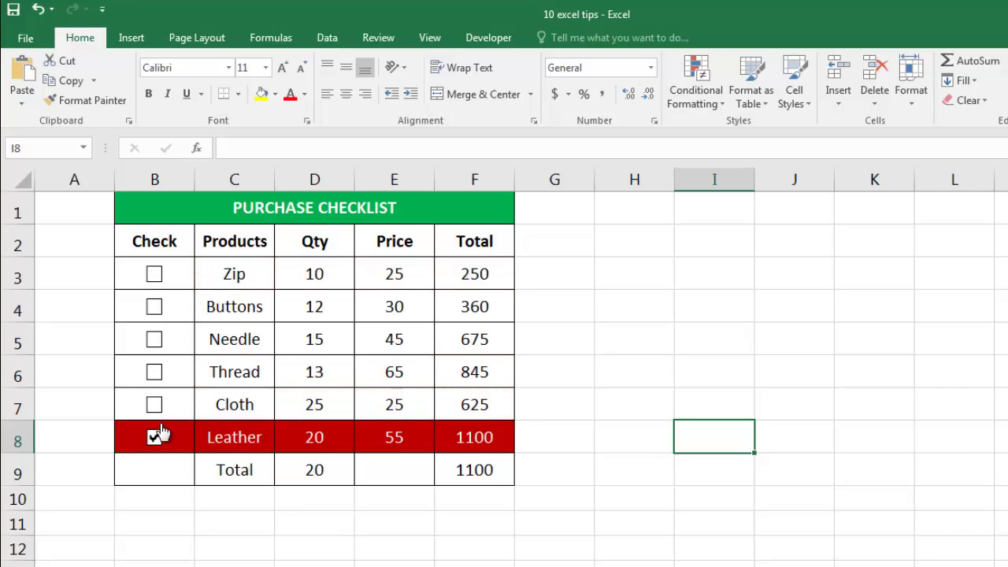
pyautogui.click(156, 439)
# Tick only Zip and Needle so their rows turn red and the totals read 25 and 925.
pyautogui.click(154, 275)
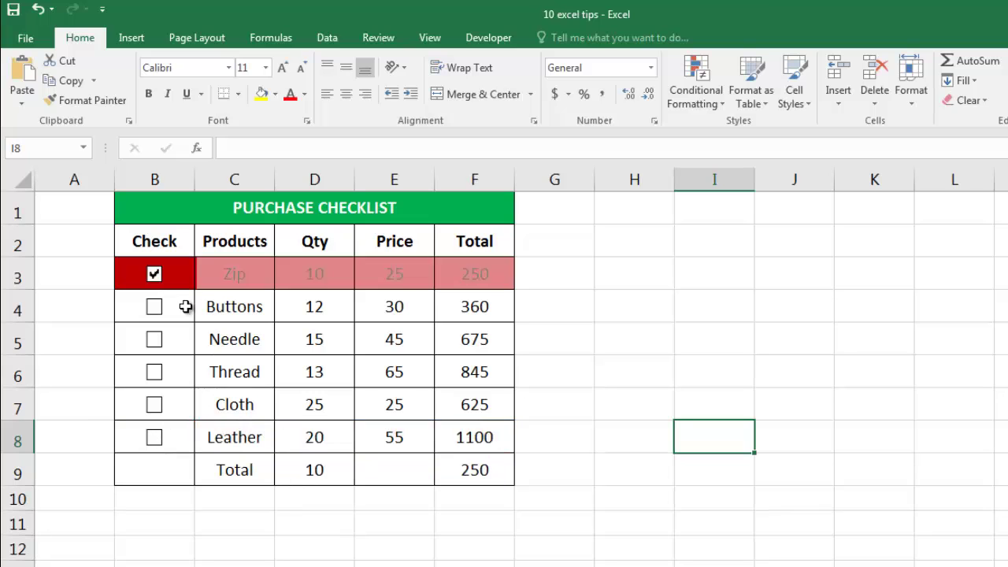
pyautogui.click(156, 343)
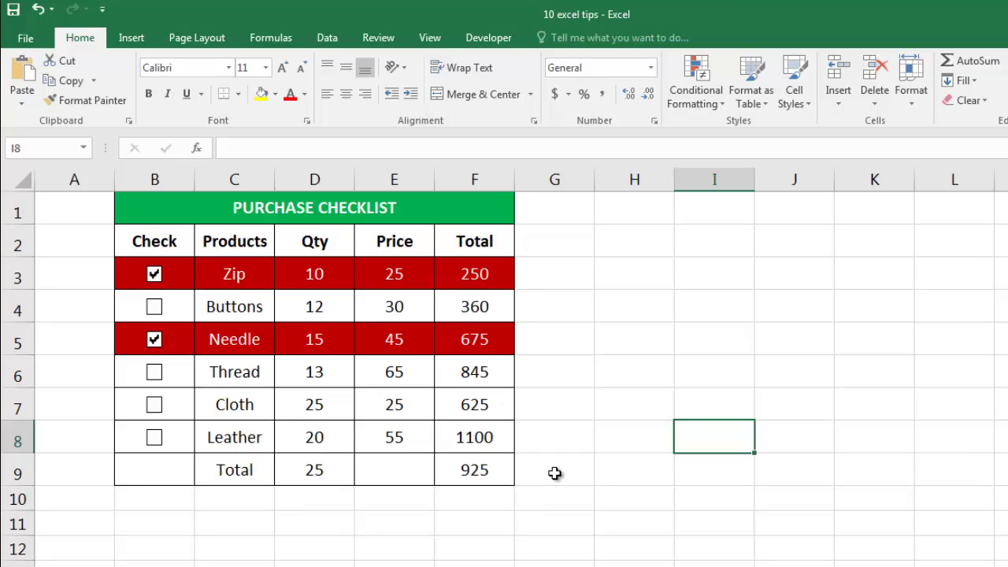
pyautogui.click(599, 265)
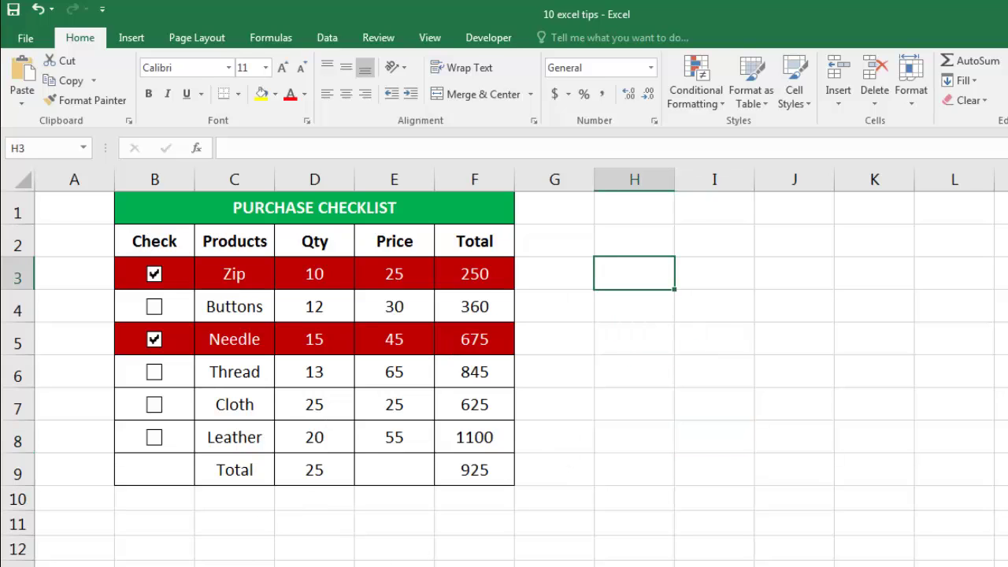
pyautogui.click(648, 308)
pyautogui.click(88, 241)
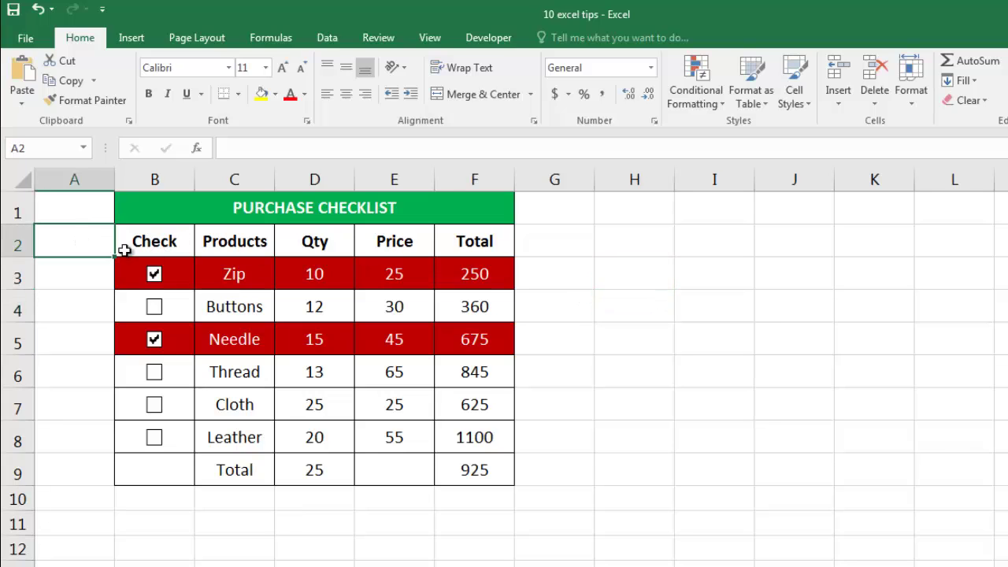
pyautogui.click(523, 284)
pyautogui.click(545, 360)
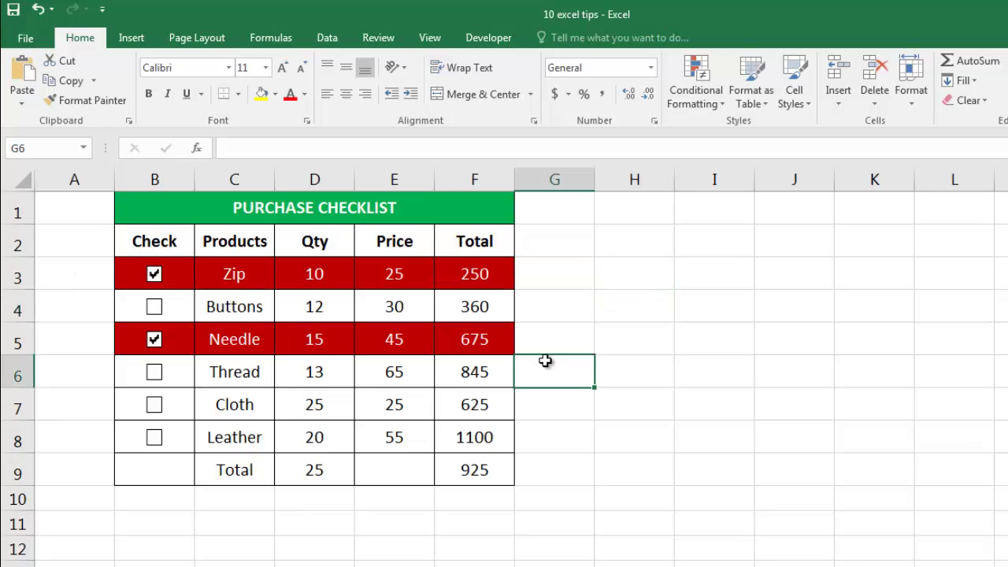